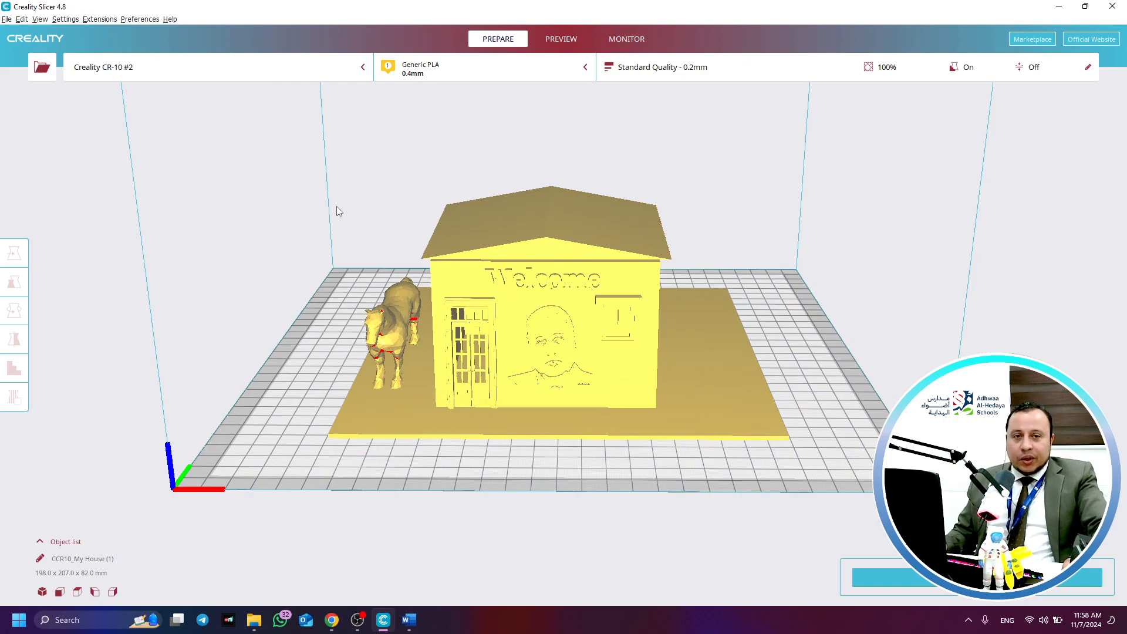
Check the available preset printers and view the house model on the Creality CR-10 #2 build plate from several angles
click(199, 81)
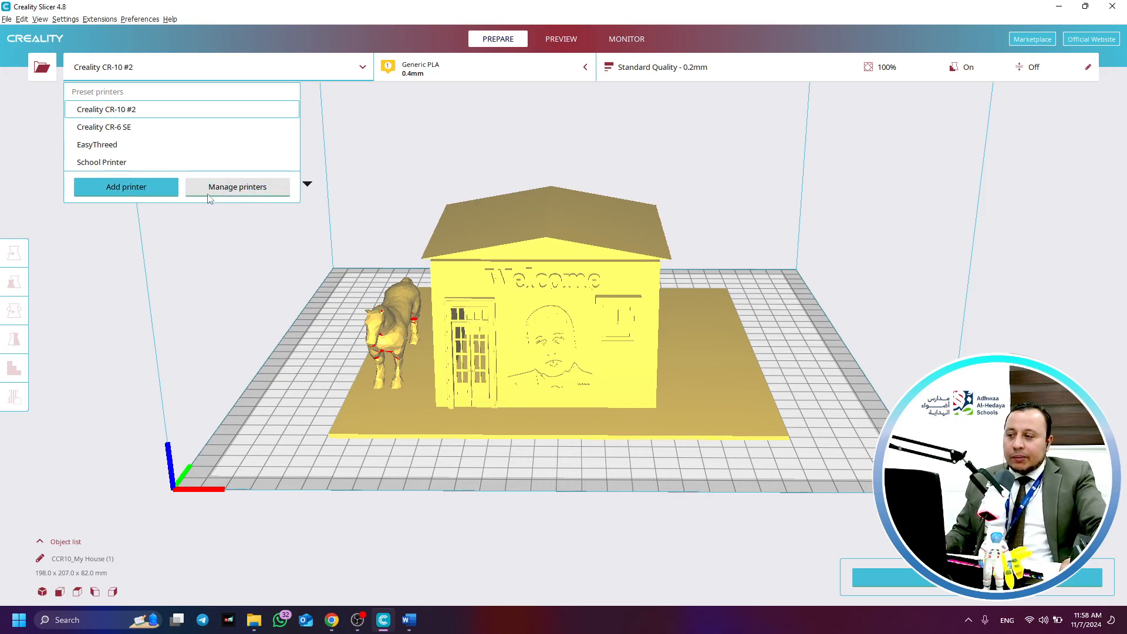
click(425, 167)
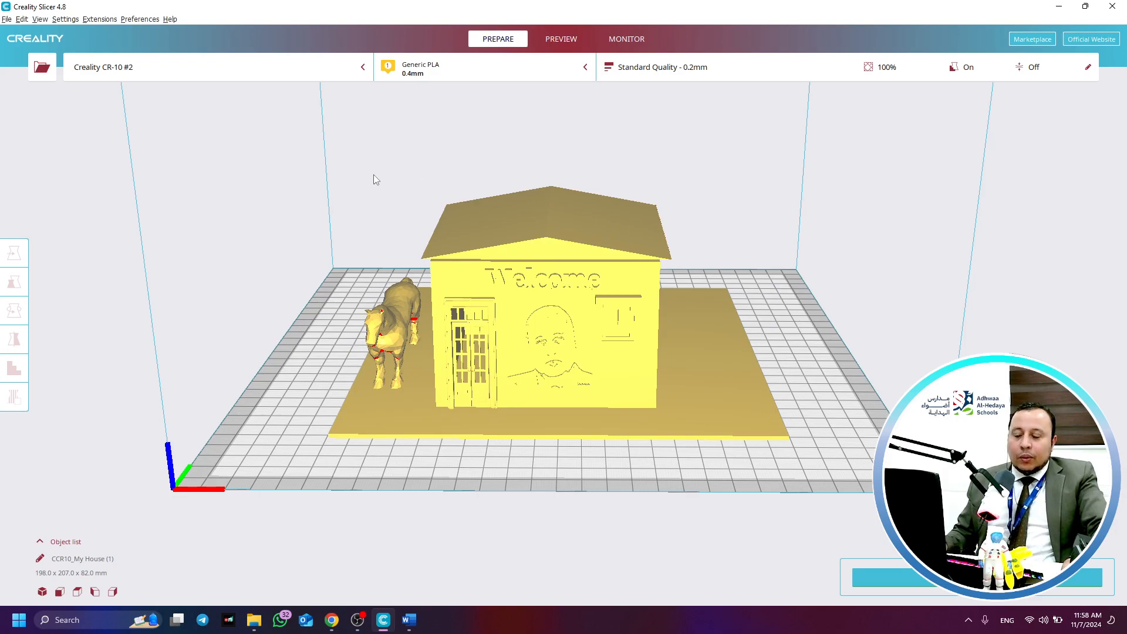
right_drag(373, 176, 451, 182)
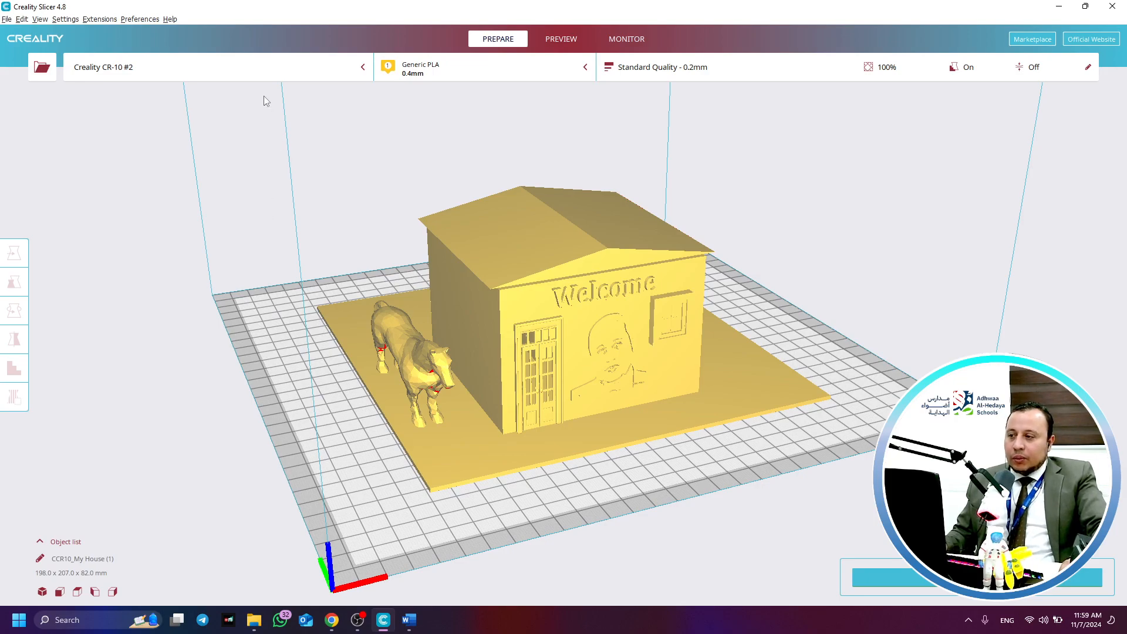
click(253, 68)
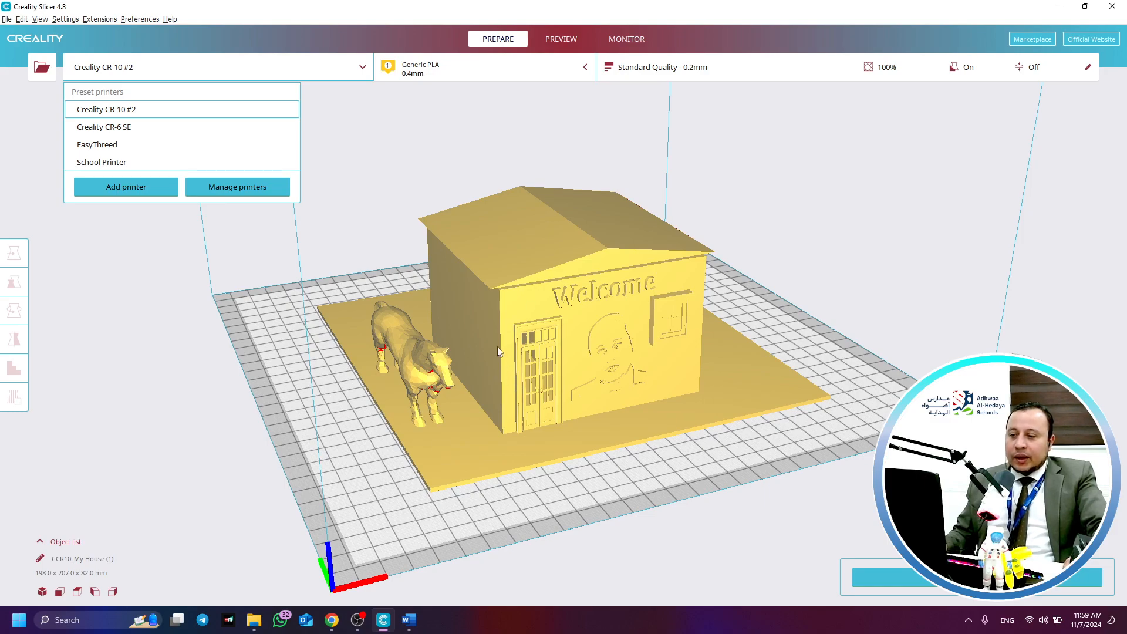
click(158, 296)
right_drag(157, 297, 357, 389)
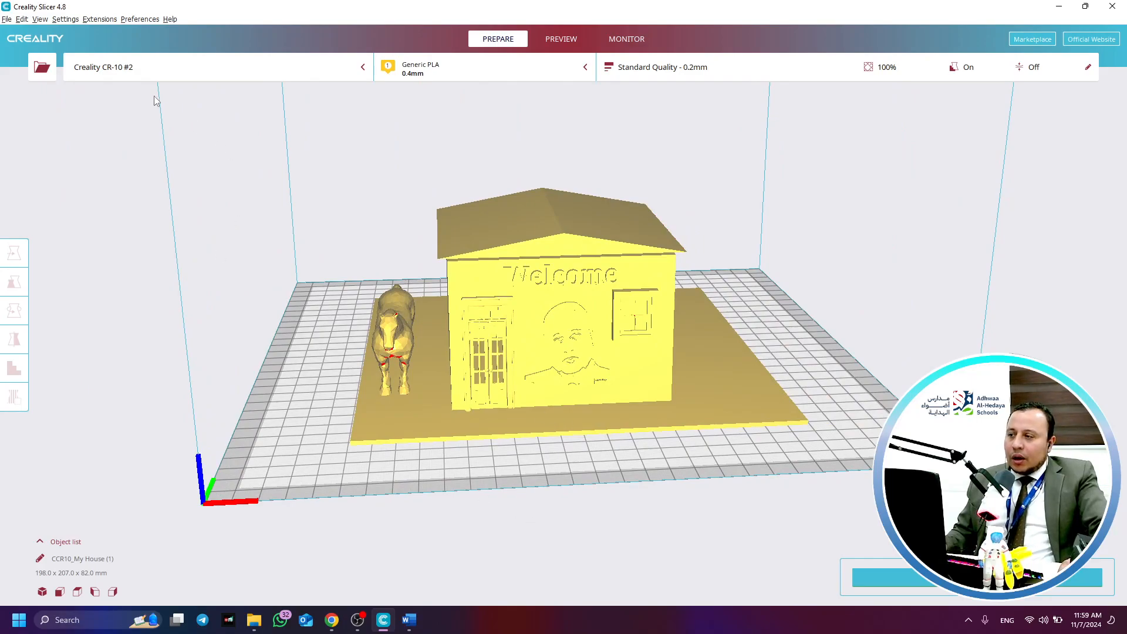
right_drag(263, 254, 343, 261)
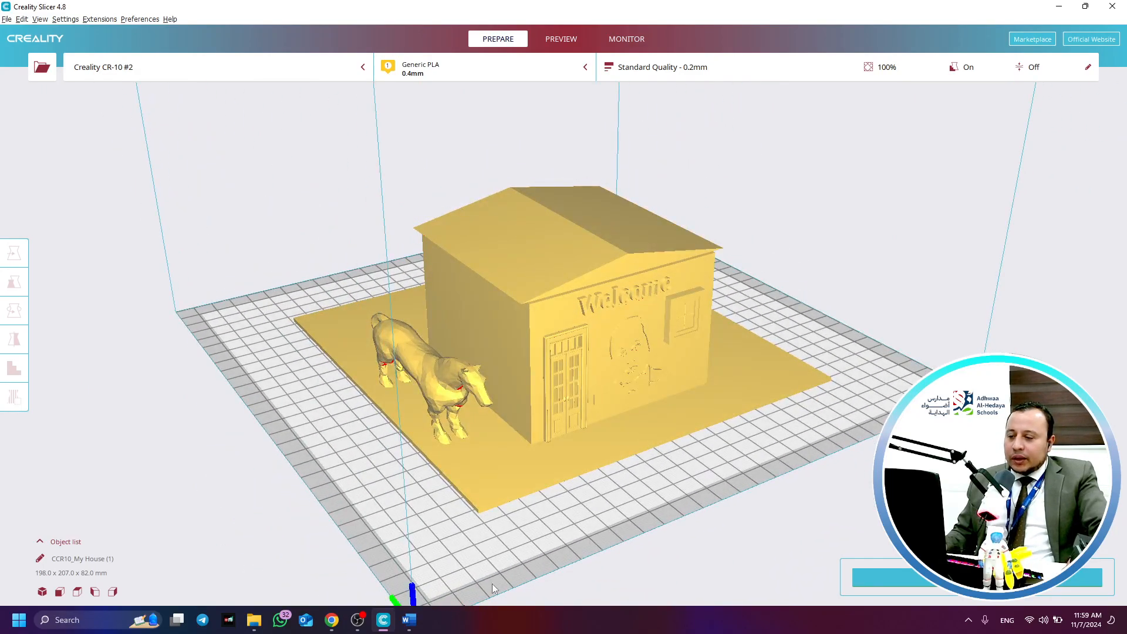
Switch to the My House design in Tinkercad in Chrome, view it, and return to Creality Slicer
mouse_move(331, 621)
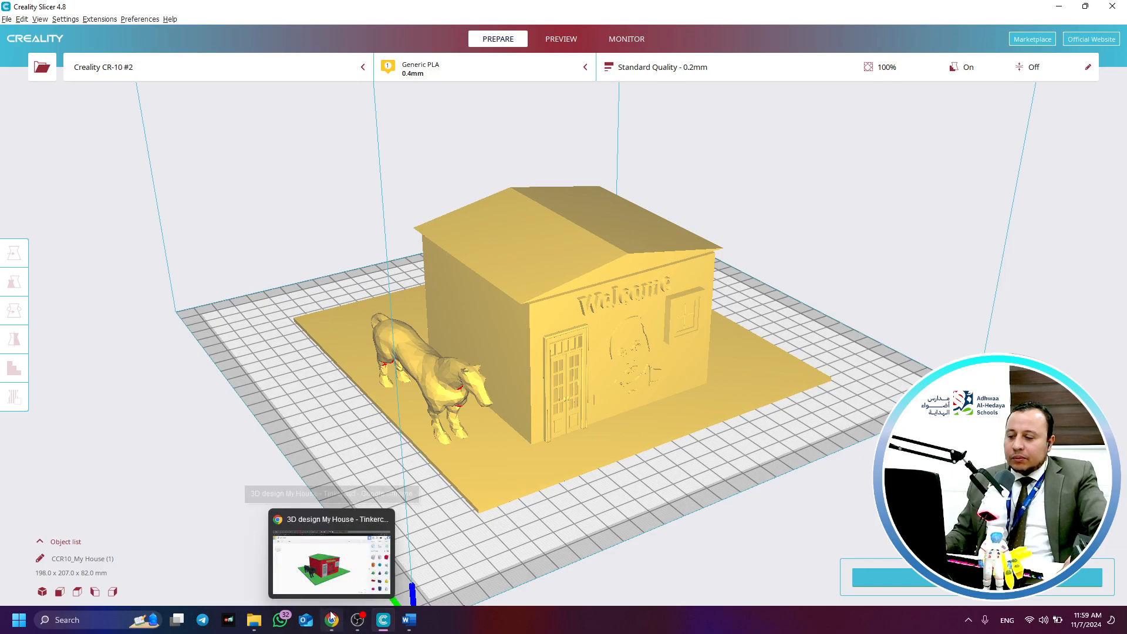
click(330, 567)
right_drag(590, 382, 611, 456)
click(394, 620)
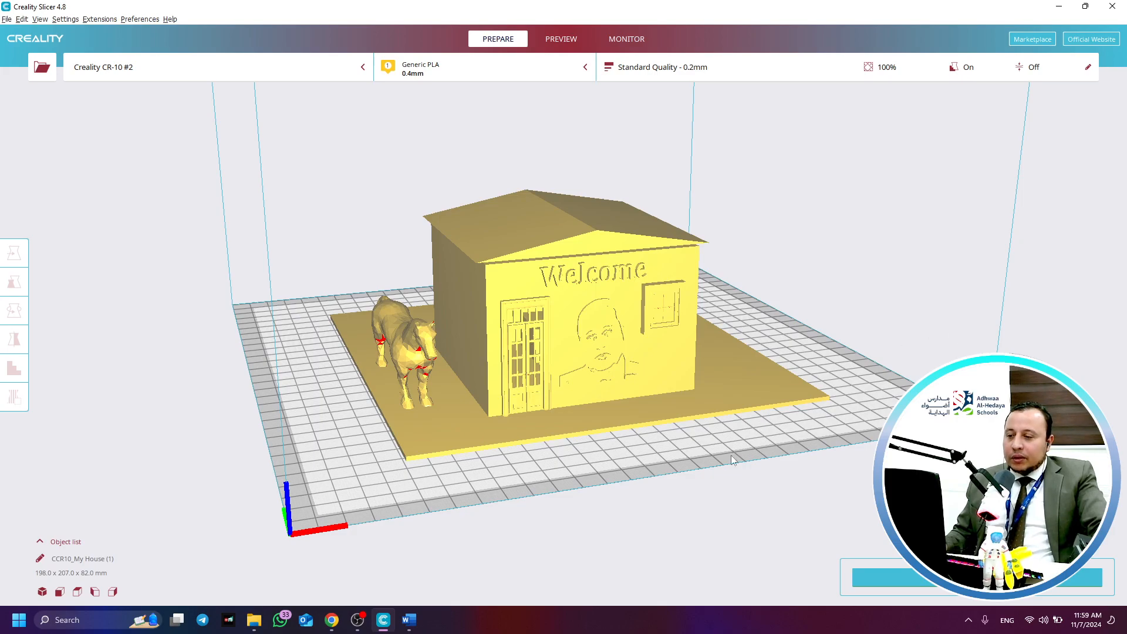
Examine how the house model sits on the Creality CR-10 #2 build plate, from the front, side and above
right_drag(611, 530, 631, 543)
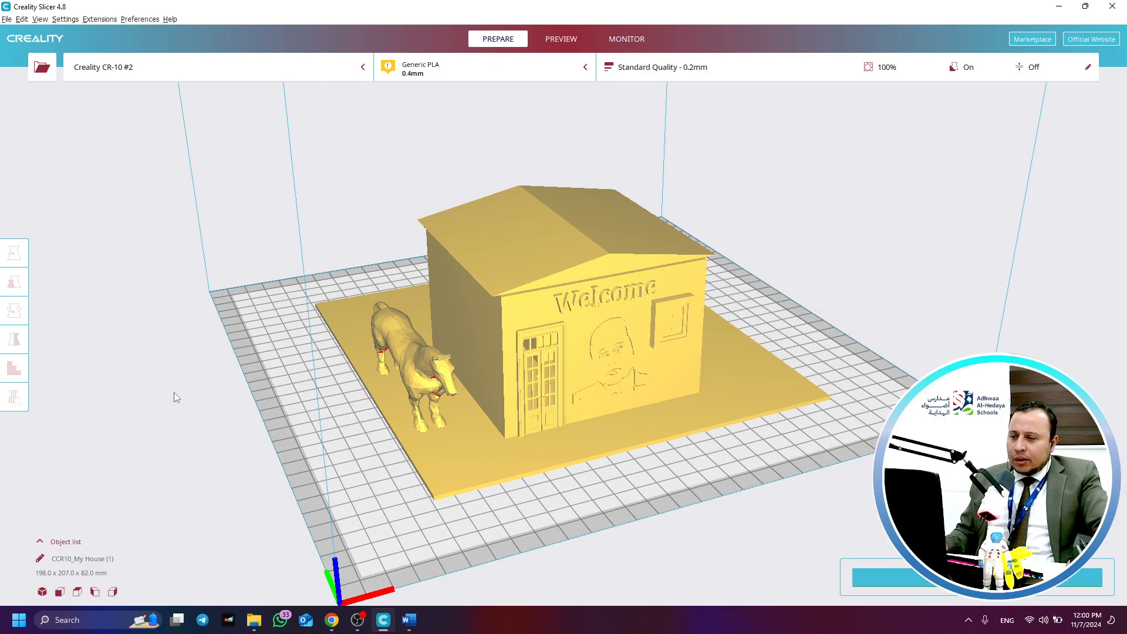
mouse_move(172, 393)
right_down()
mouse_move(191, 415)
mouse_move(229, 398)
mouse_move(188, 407)
right_up()
right_drag(506, 445, 495, 484)
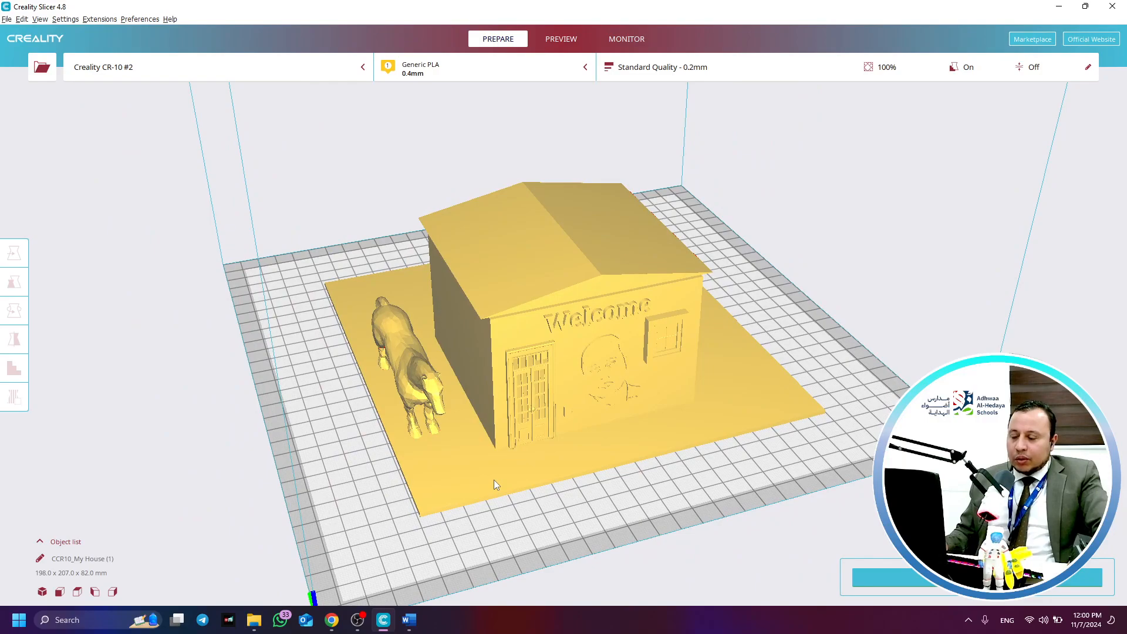
right_drag(370, 465, 393, 441)
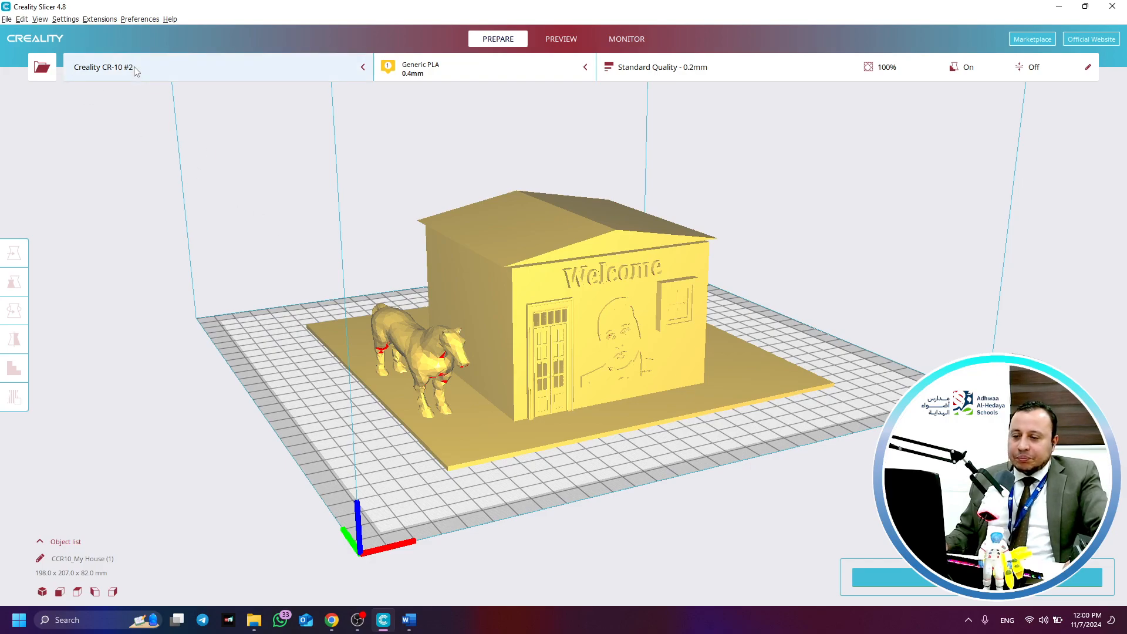
right_drag(864, 288, 758, 348)
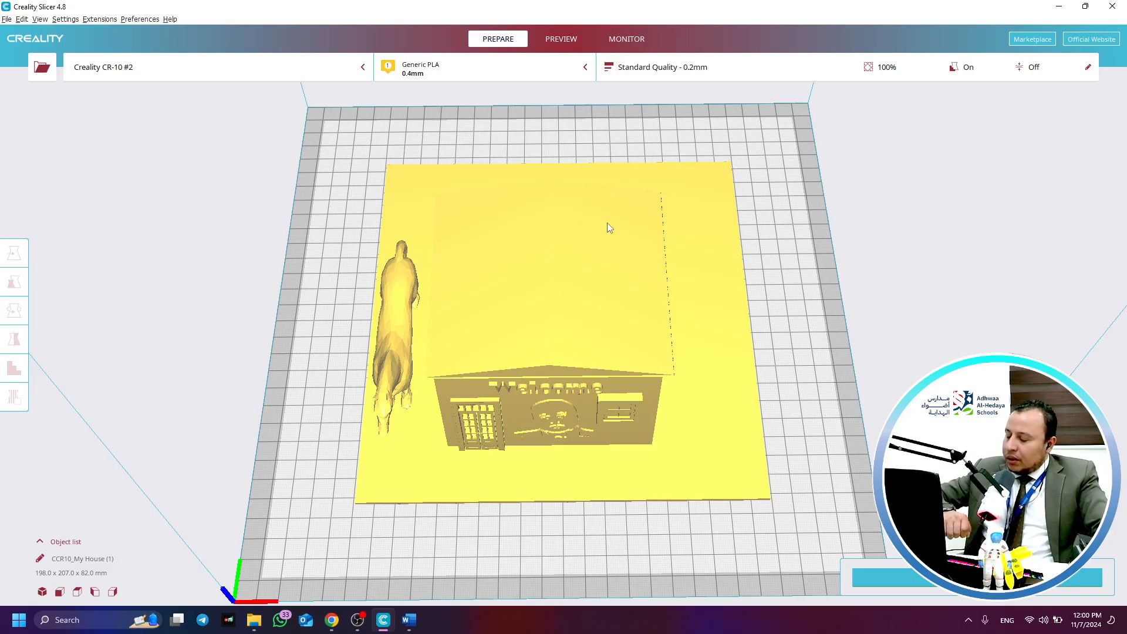
right_drag(615, 260, 719, 340)
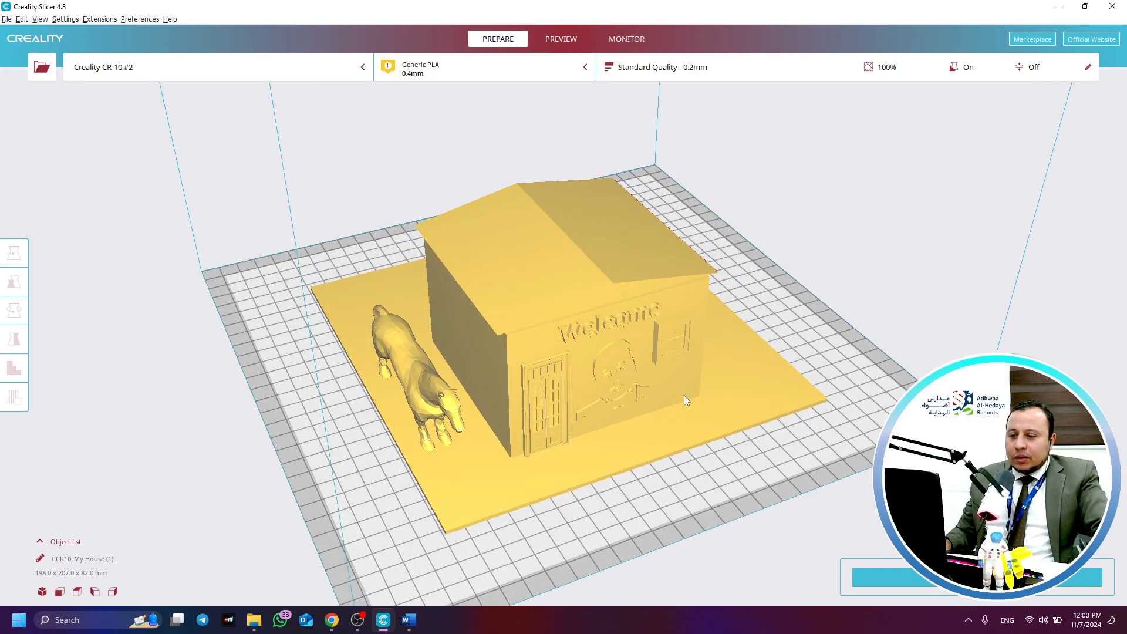
right_drag(685, 396, 668, 426)
scroll(667, 427, down, 1)
right_drag(594, 475, 496, 375)
Change the printer to School Printer and uniformly scale the house model down to about 71%
click(138, 74)
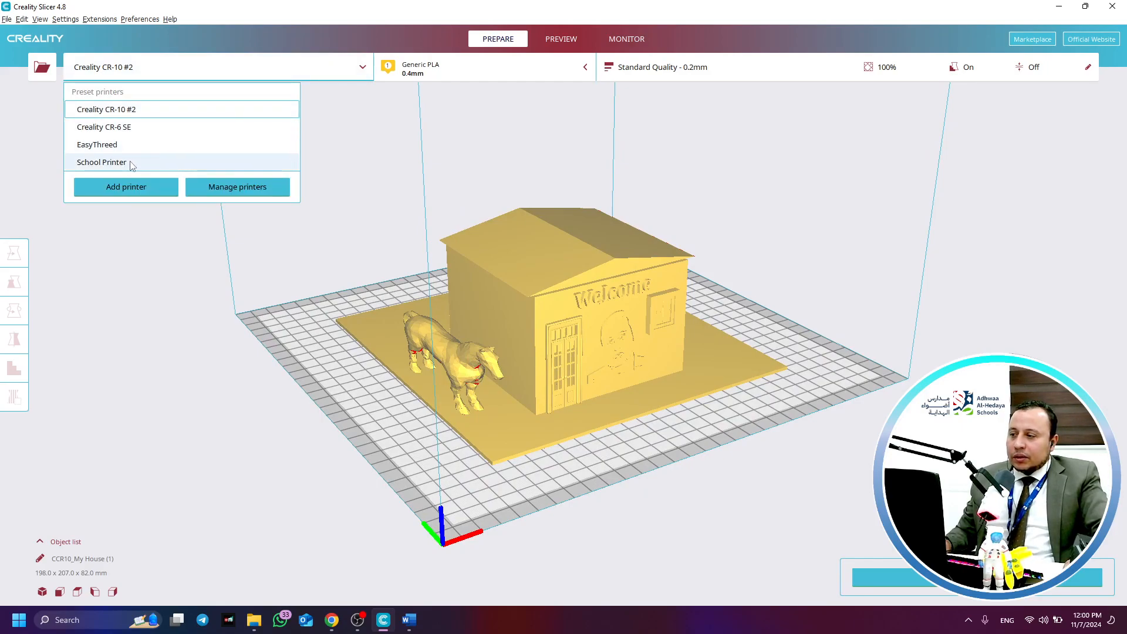
click(102, 162)
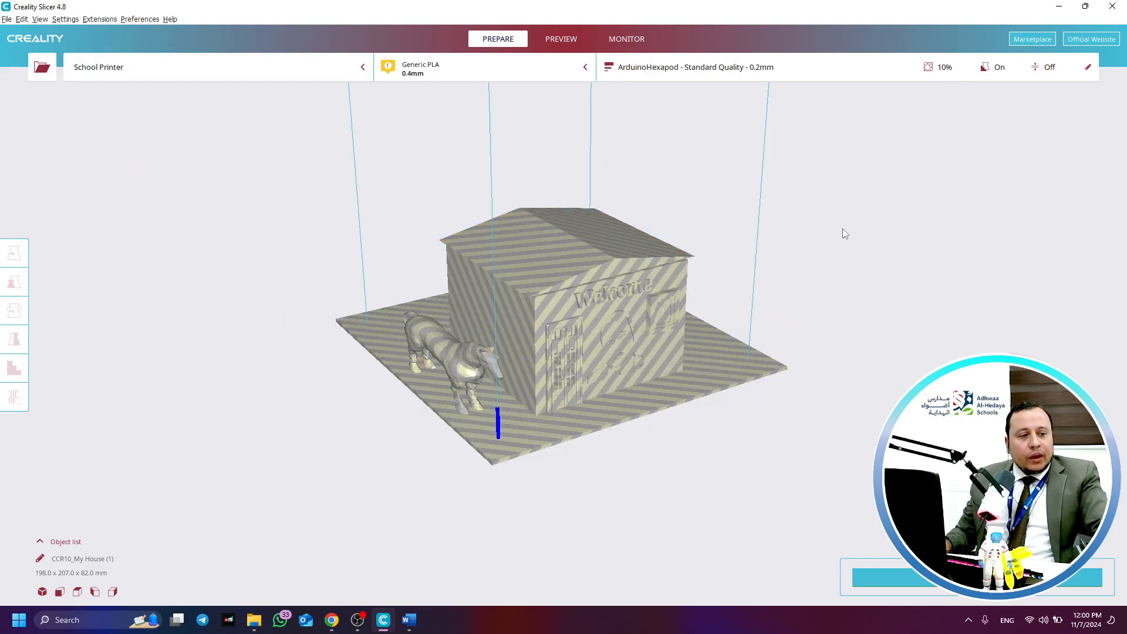
click(625, 252)
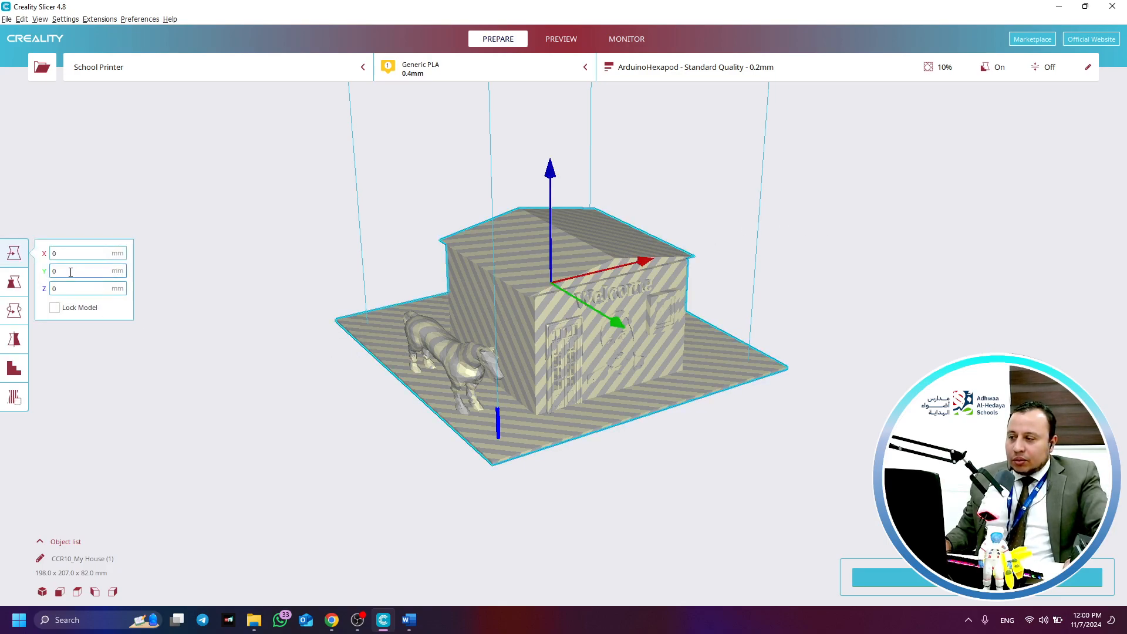
click(14, 285)
drag(555, 183, 555, 188)
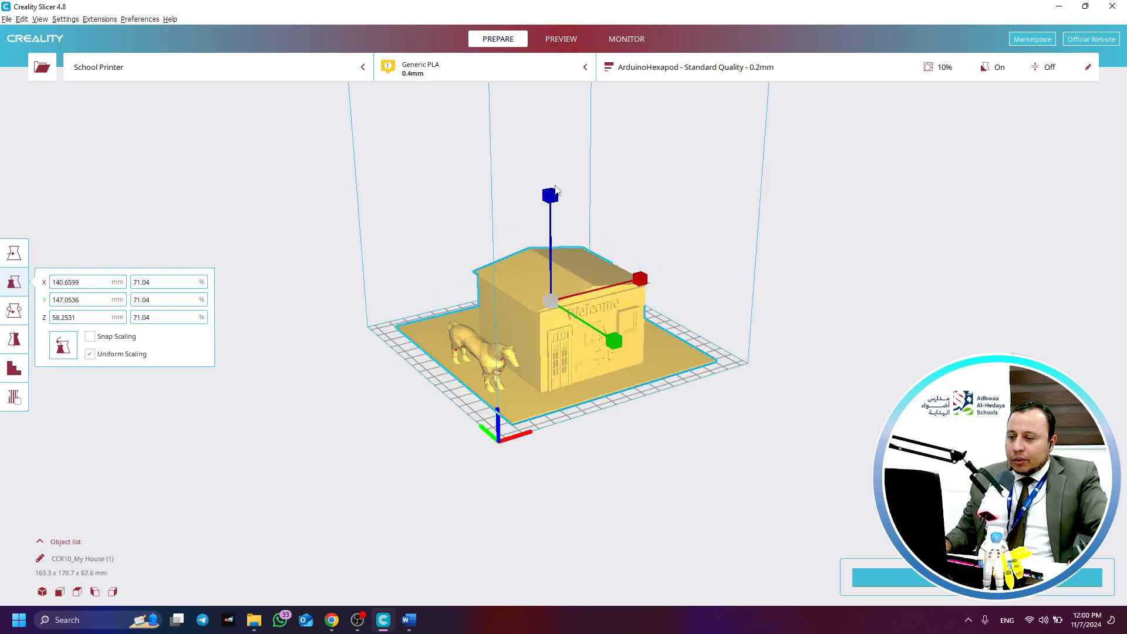
click(759, 389)
right_drag(759, 388, 689, 499)
Uniformly enlarge the house model to about 112.64%, beyond the School Printer build plate
click(545, 313)
drag(566, 208, 556, 189)
click(327, 242)
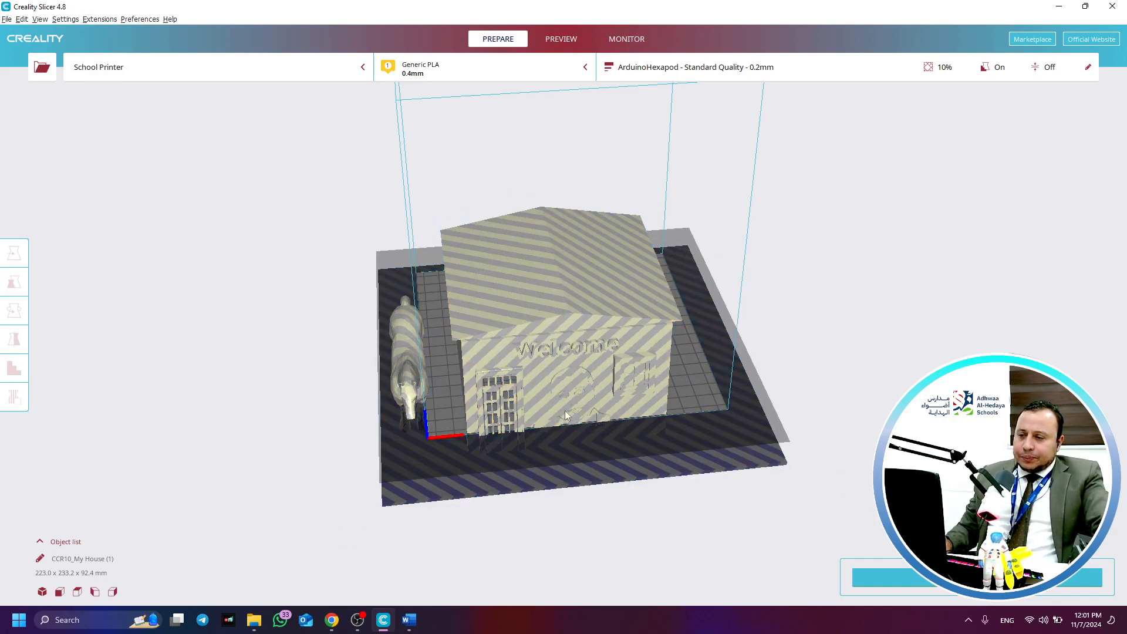
Uniformly scale the house model down to about 62.88% so it fits the School Printer build plate
click(548, 291)
right_drag(276, 250, 350, 256)
right_drag(909, 304, 892, 280)
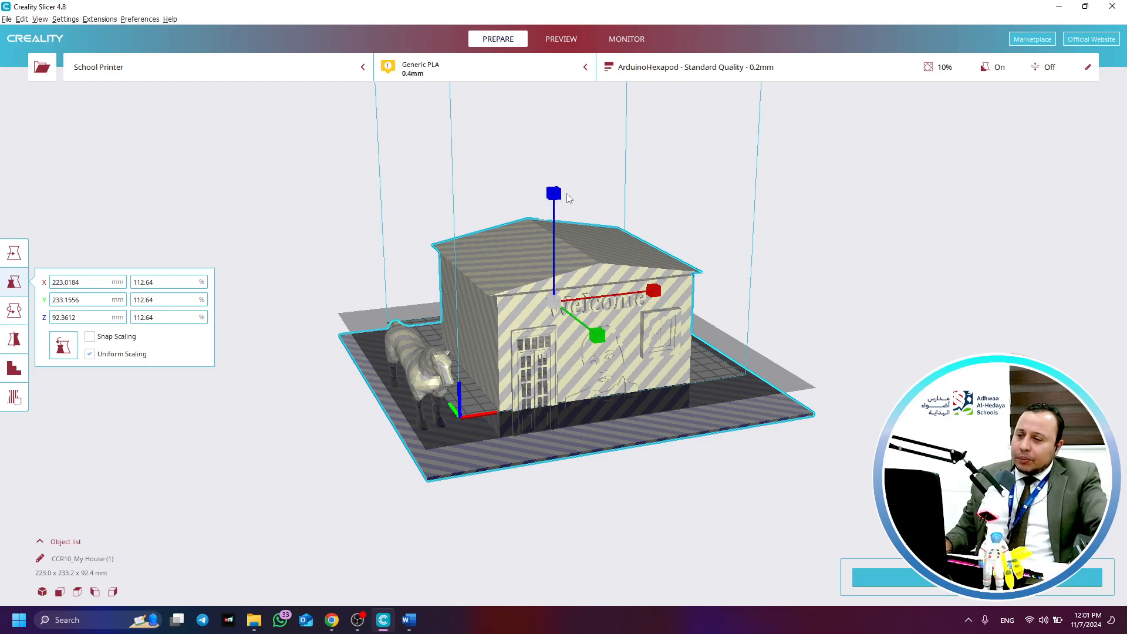
drag(556, 195, 556, 202)
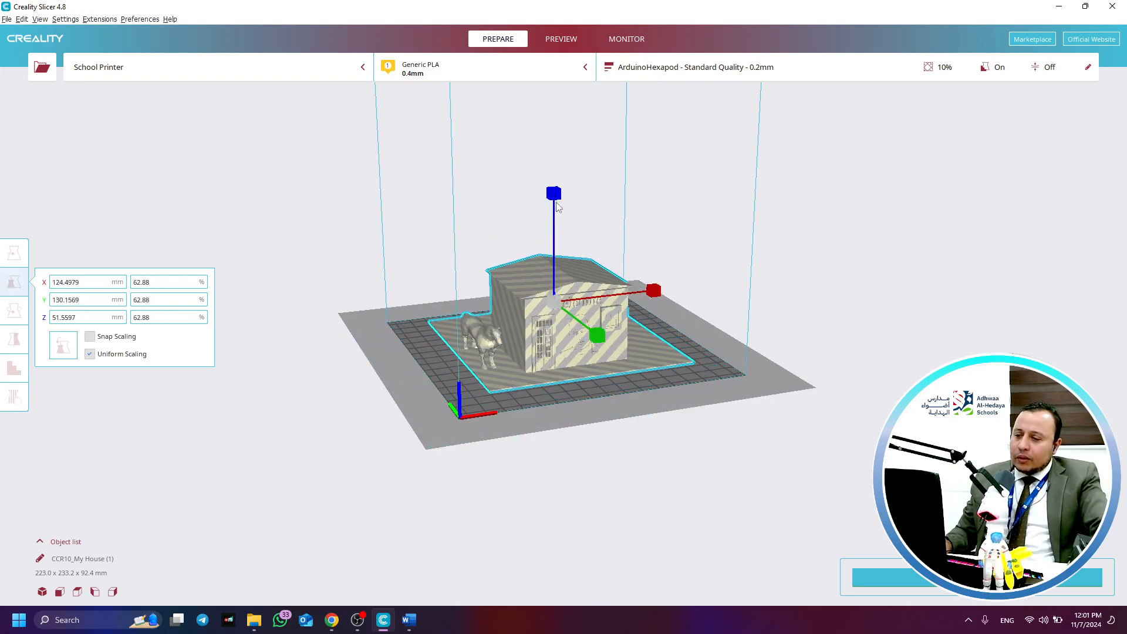
click(572, 457)
right_drag(572, 456, 425, 465)
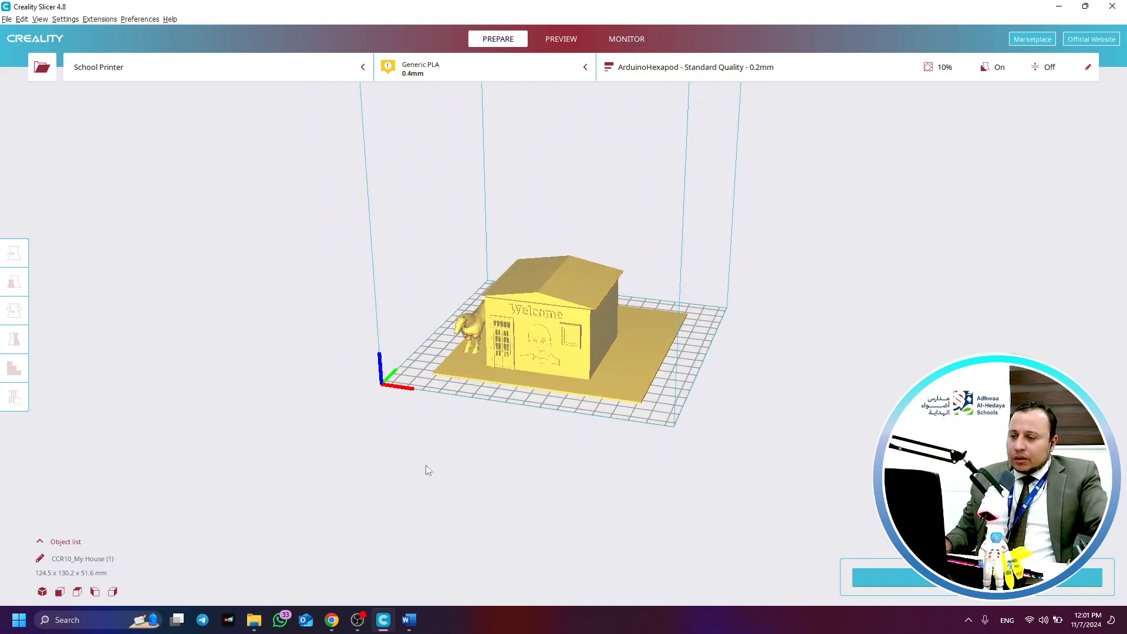
Move the house model slightly toward the back of the School Printer build plate
click(532, 327)
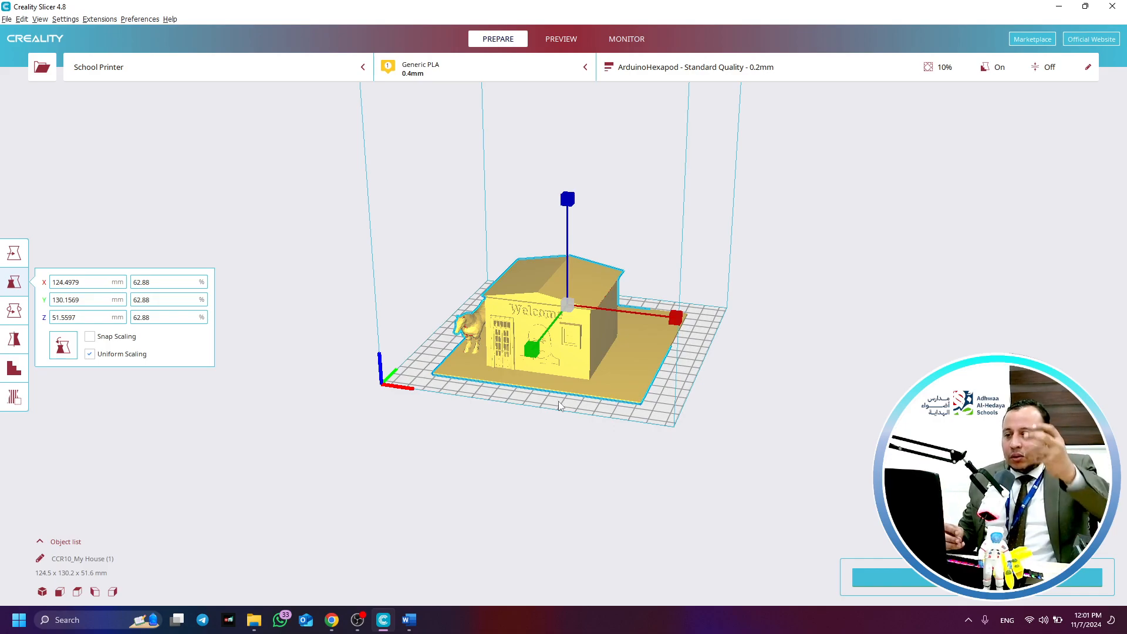
click(11, 257)
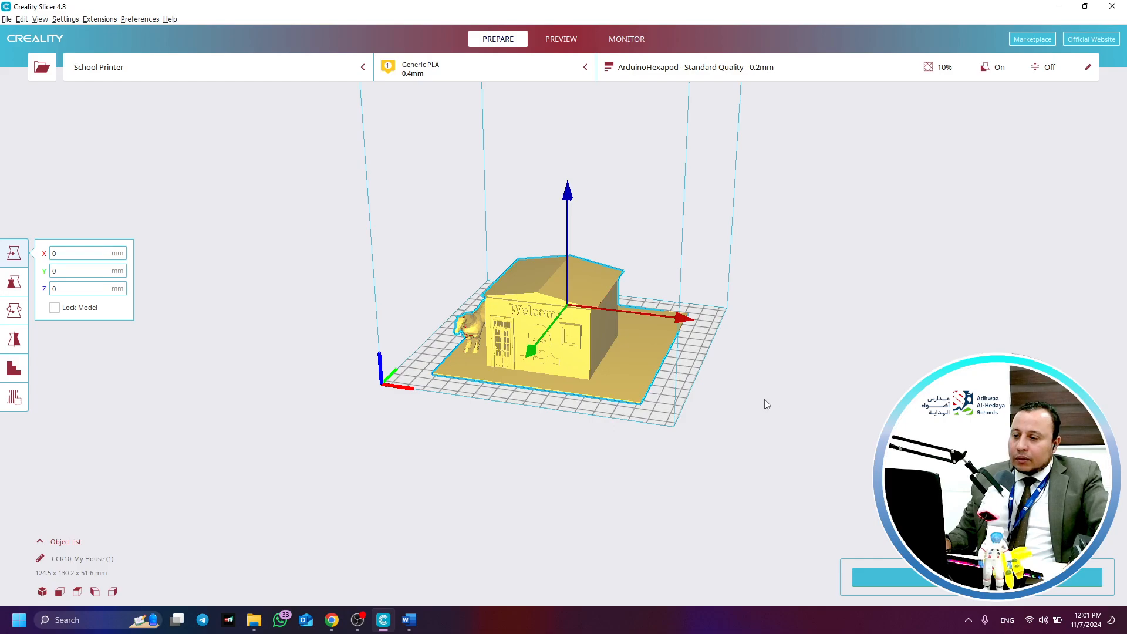
right_drag(464, 424, 519, 454)
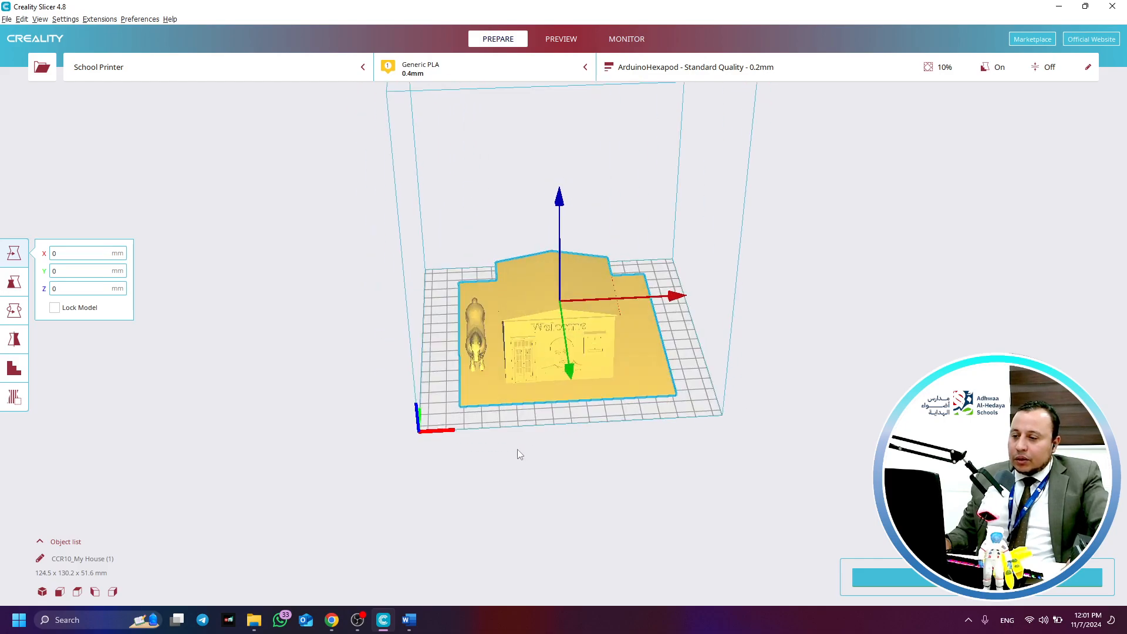
mouse_move(552, 332)
mouse_down()
mouse_move(534, 326)
mouse_move(572, 318)
mouse_move(560, 324)
mouse_up()
click(523, 477)
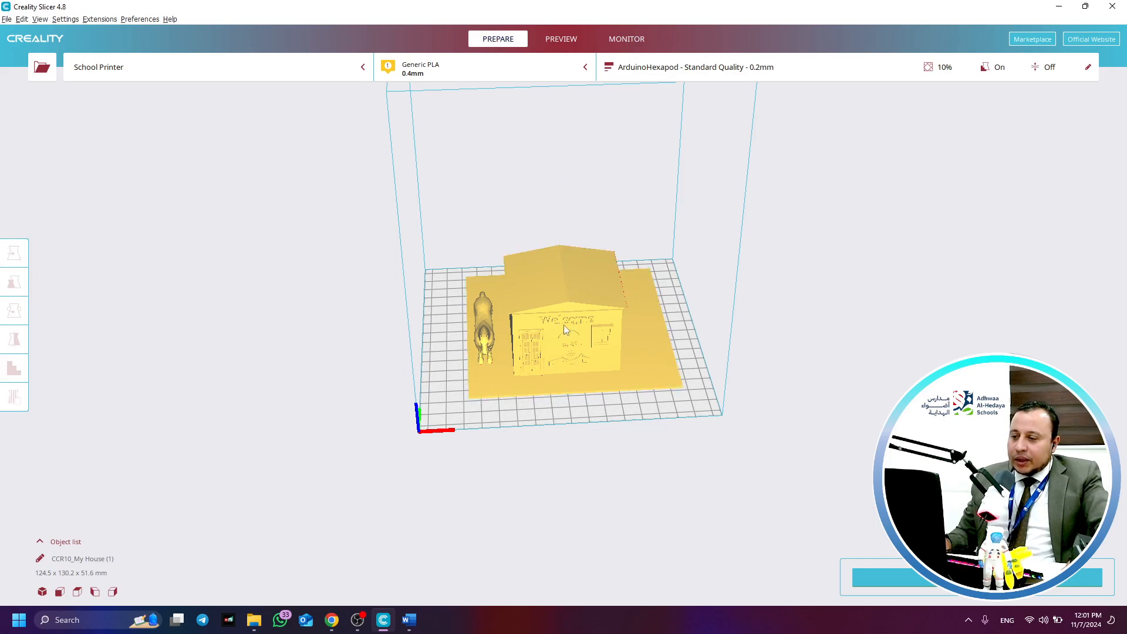
right_drag(523, 459, 405, 310)
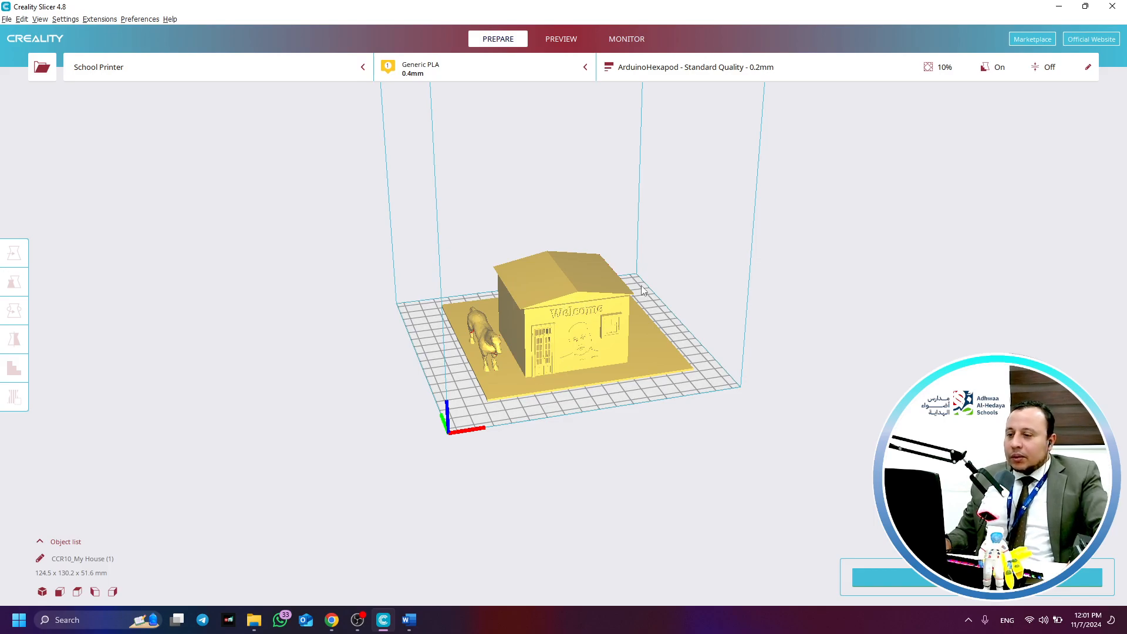
Change the printer to Creality CR-10 #2 and move the house model to about X 11.5, Y -10.3 mm
click(142, 72)
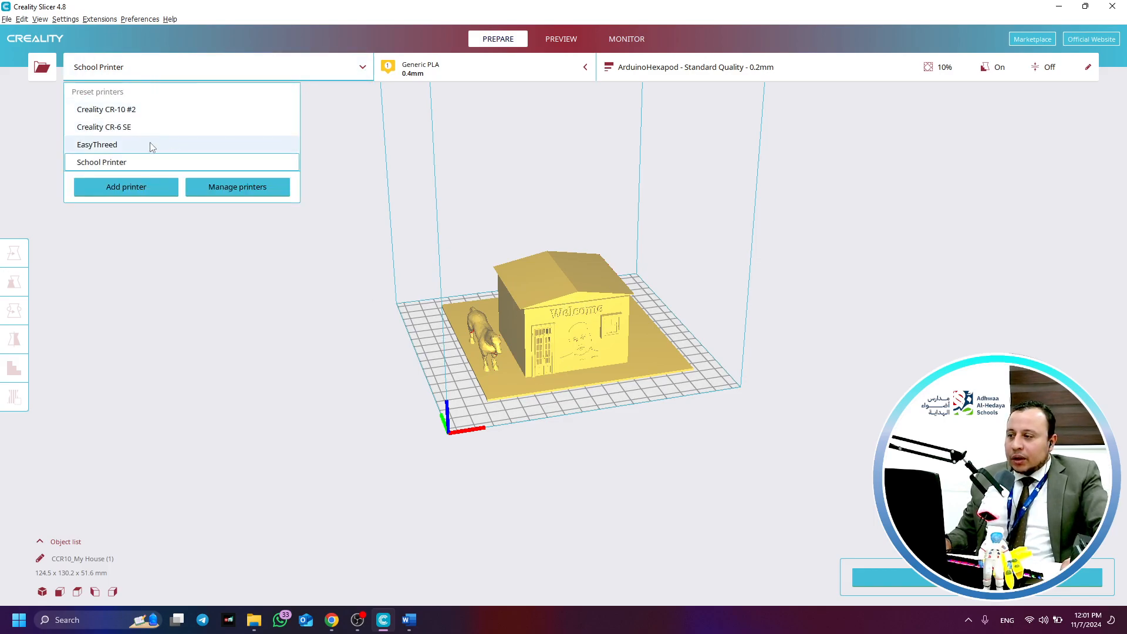
click(117, 111)
drag(581, 284, 661, 263)
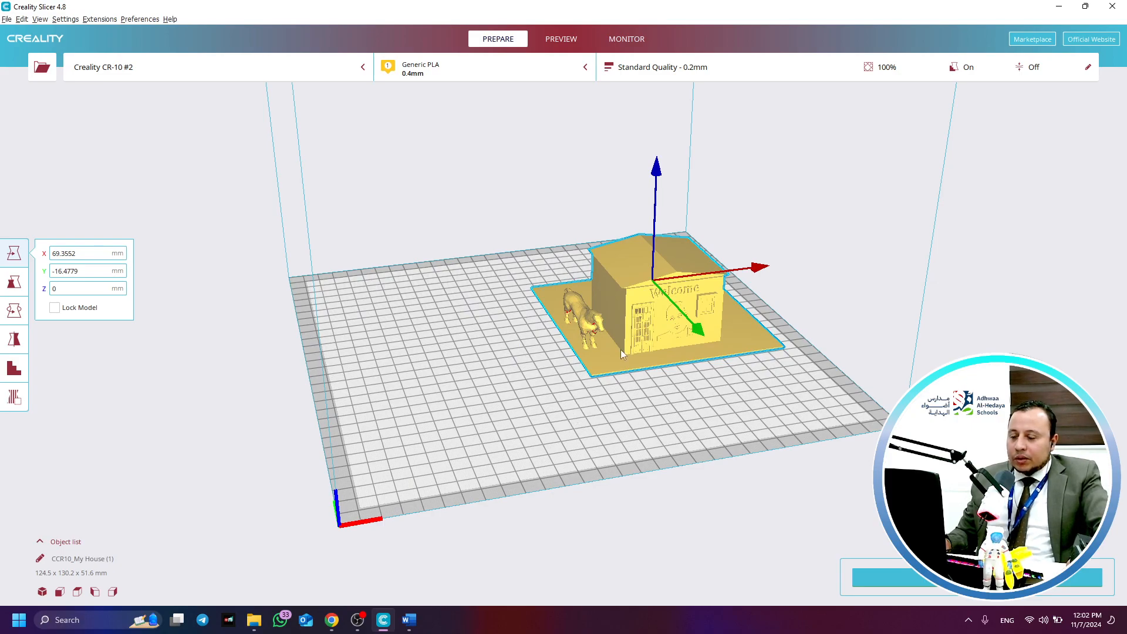
drag(658, 277, 551, 280)
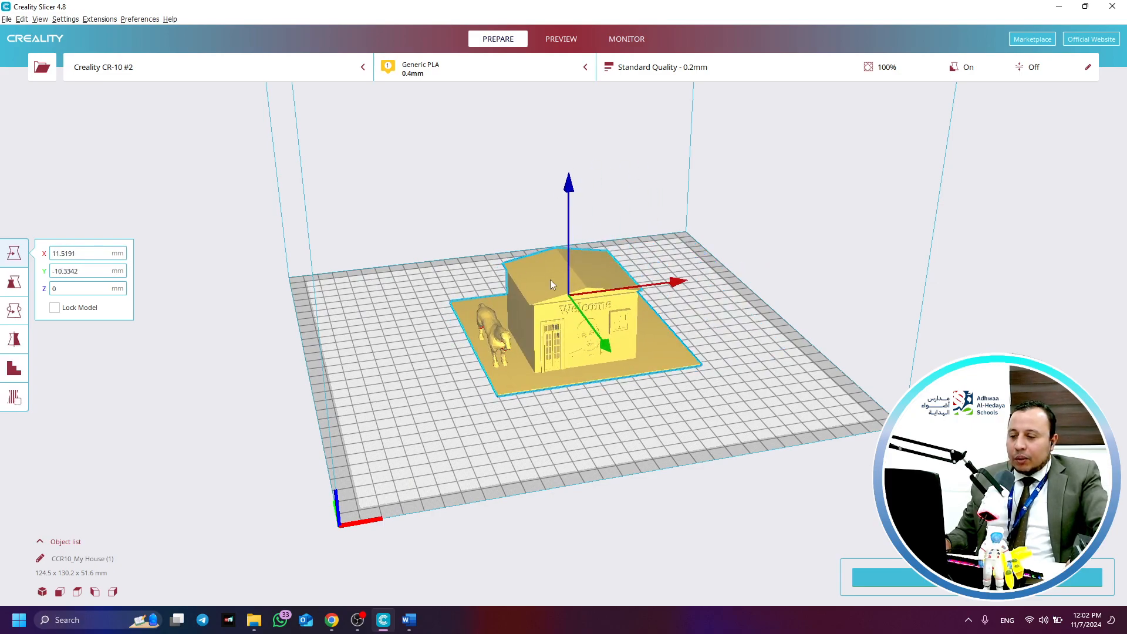
Uniformly scale the house model up to about 89.69% on the Creality CR-10 #2 build plate
click(674, 546)
right_drag(712, 526, 512, 424)
click(603, 337)
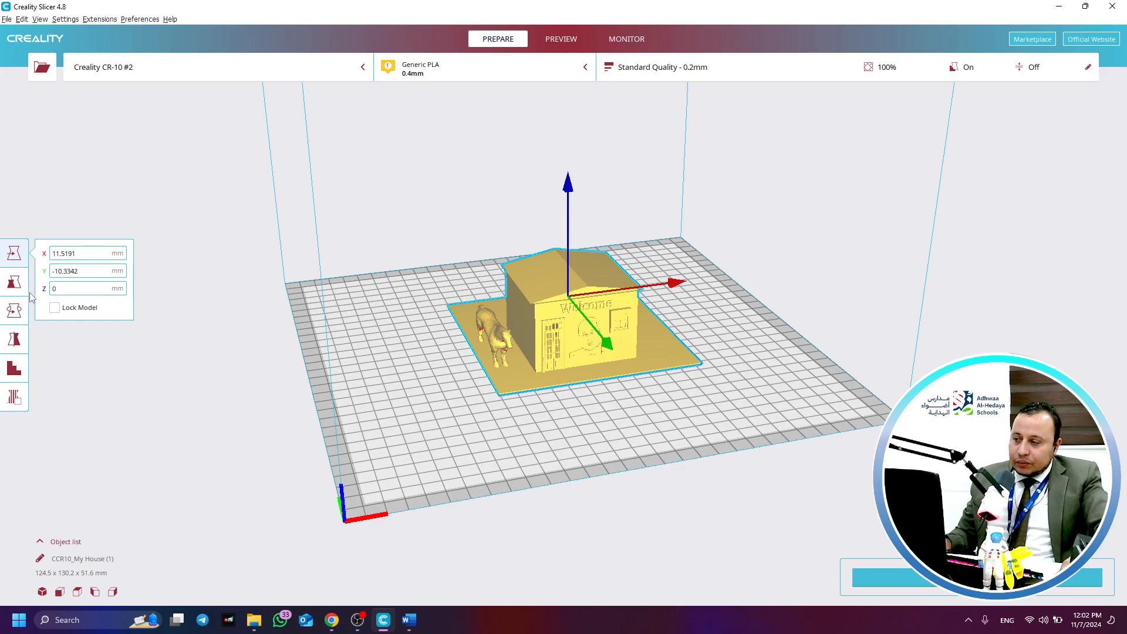
click(14, 282)
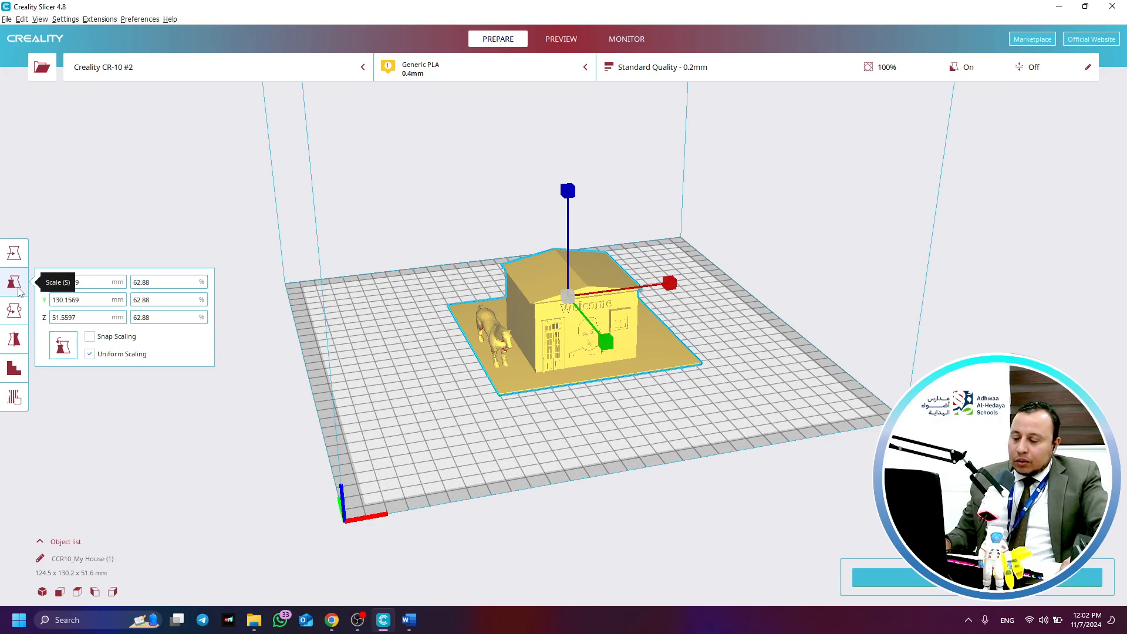
drag(562, 193, 568, 174)
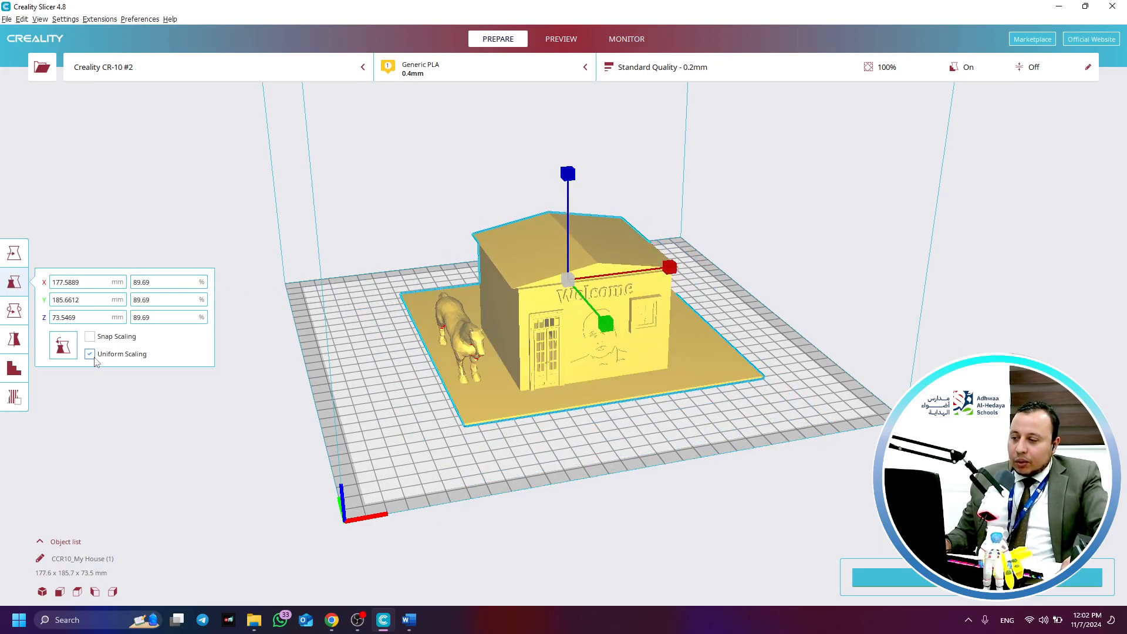
Turn off uniform scaling and stretch the house to about 132 mm in X, 234 mm in Y and 102 mm in Z
drag(567, 176, 567, 167)
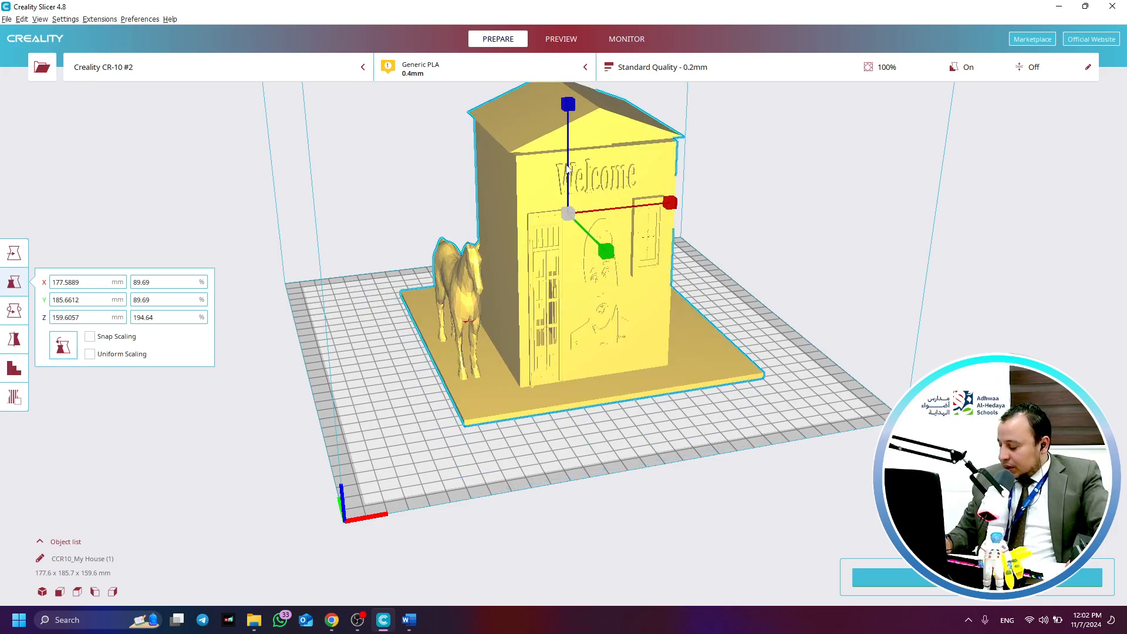
drag(570, 117, 618, 169)
drag(672, 245, 612, 303)
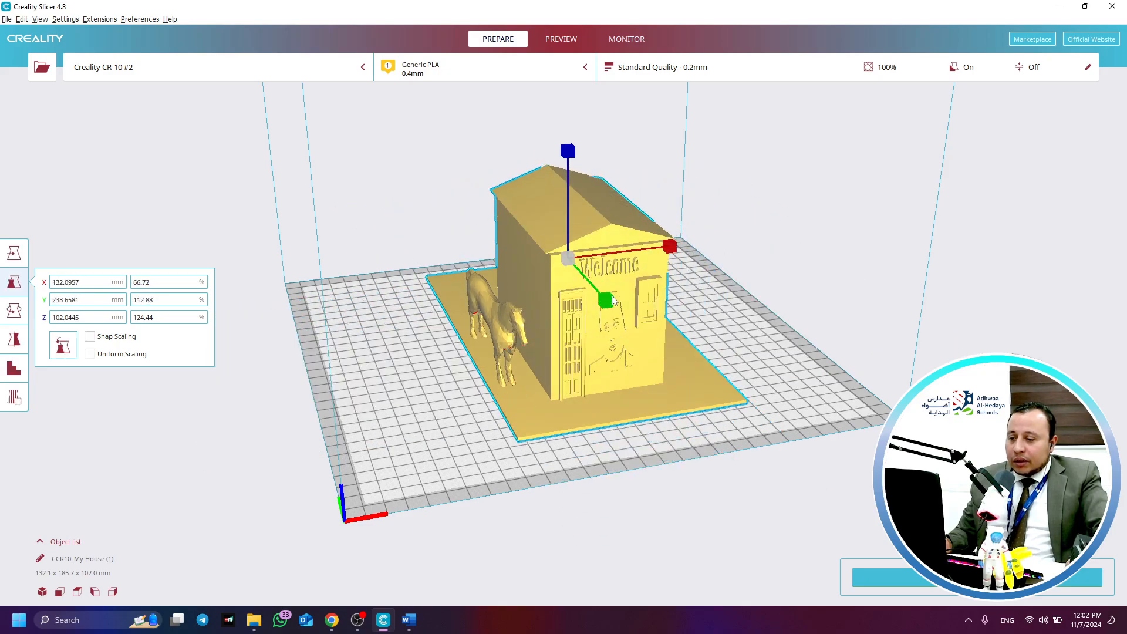
Undo the independent X, Y and Z scaling of the house model back to its uniform proportions
key(ctrl+z)
key(ctrl+z)
key(ctrl+z)
key(ctrl+z)
key(ctrl+z)
key(ctrl+z)
key(ctrl+z)
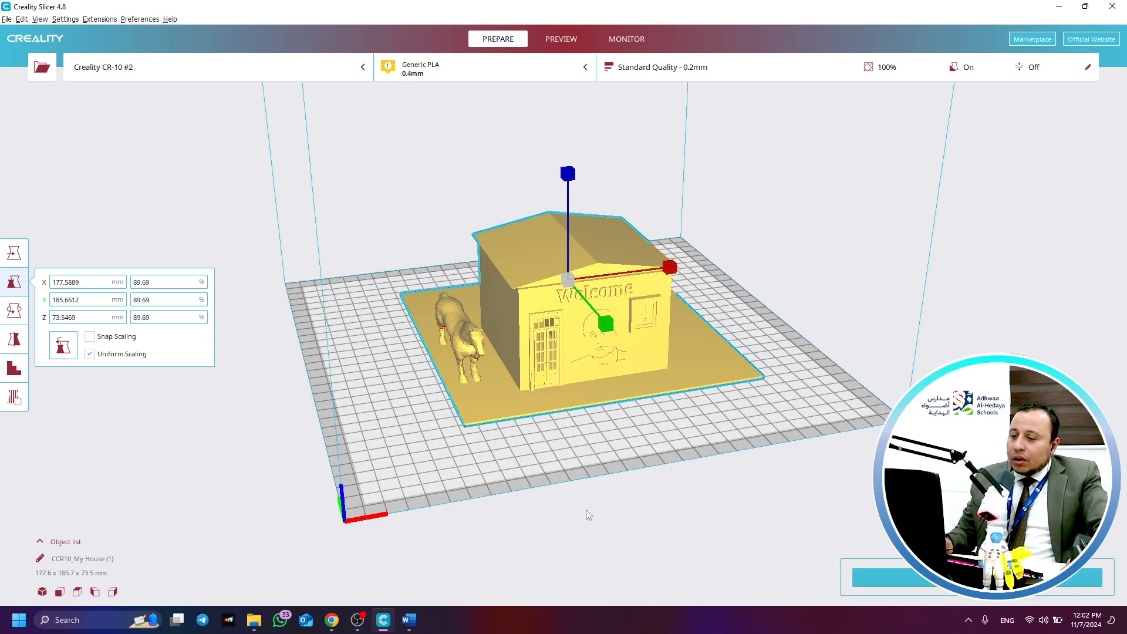
Undo the earlier uniform enlargement and repositioning of the house model, and keep the model selected for scaling
key(ctrl+z)
key(ctrl+z)
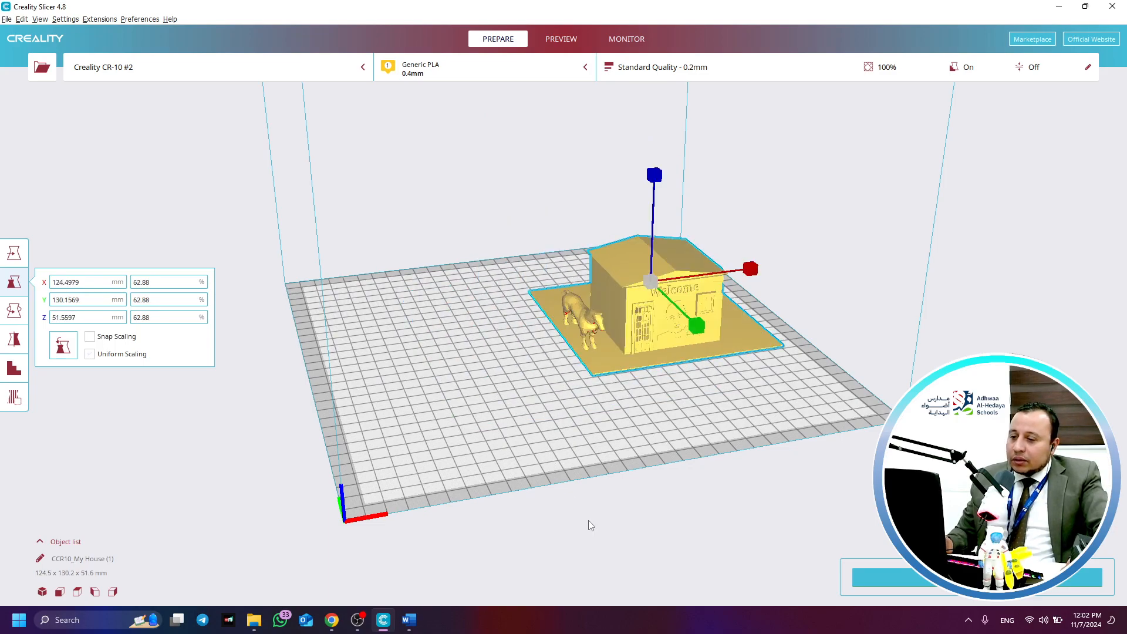
click(266, 397)
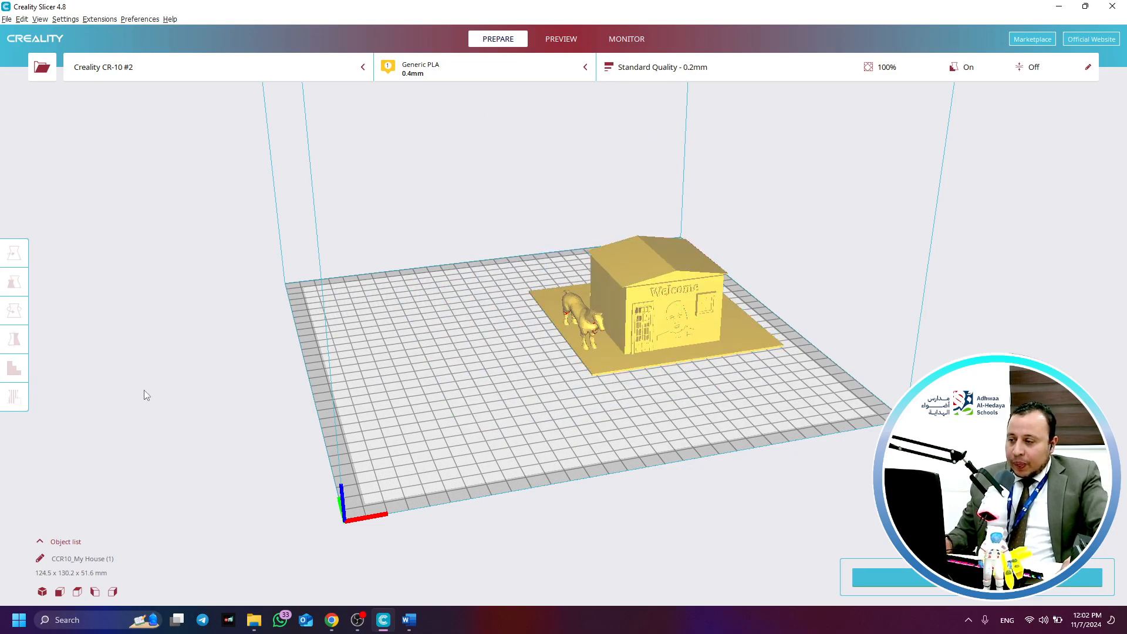
click(597, 284)
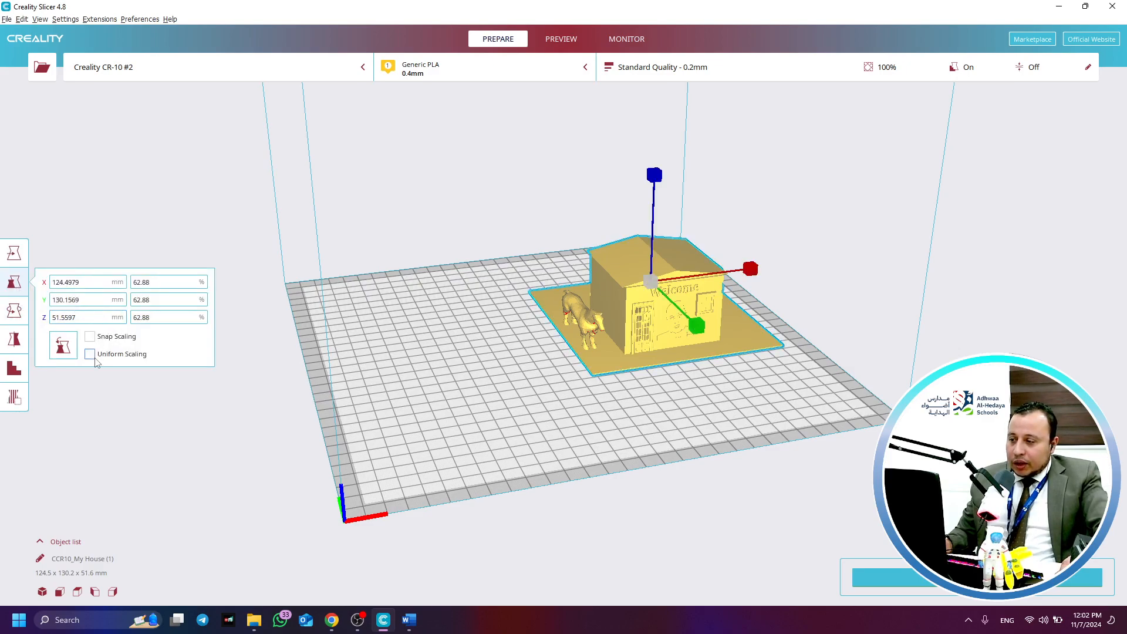
Turn on uniform scaling and scale the house model down to about 60.77%
drag(655, 177, 657, 214)
click(544, 351)
click(648, 325)
click(875, 280)
right_drag(875, 280, 813, 273)
click(679, 303)
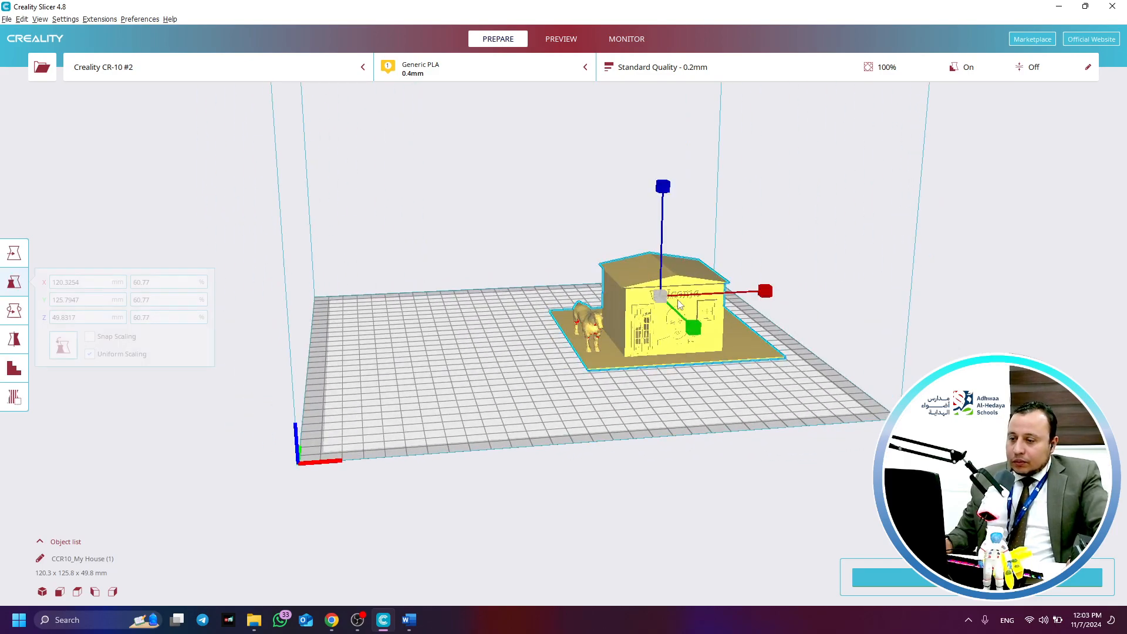
Move the house model to the middle of the build plate and uniformly scale it up to about 82.1%
click(8, 251)
drag(650, 308, 544, 318)
click(14, 282)
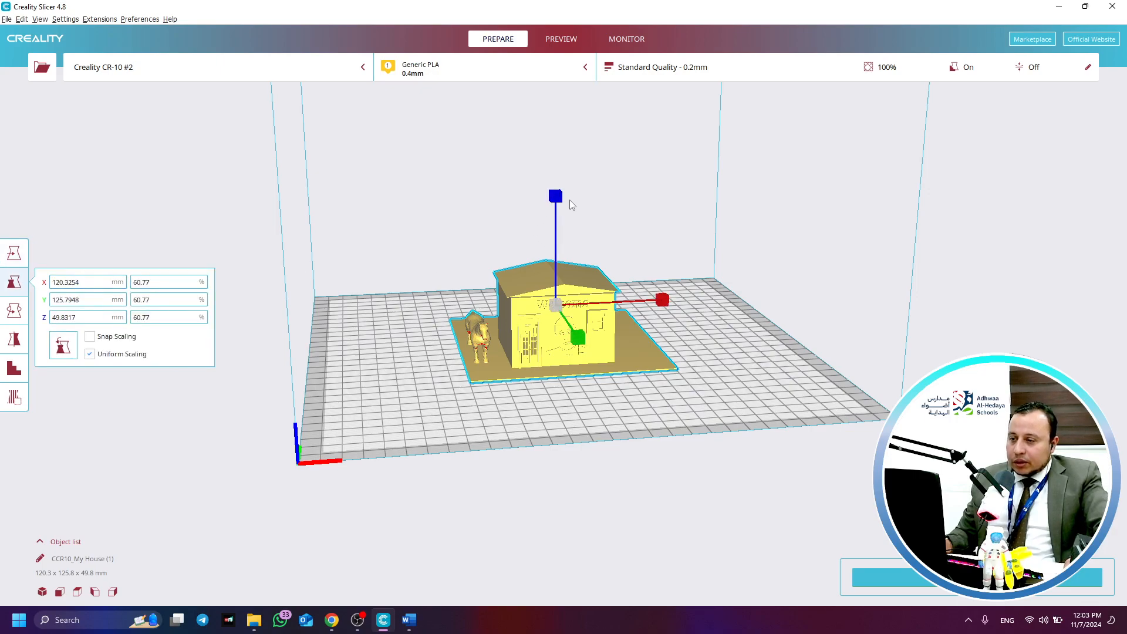
drag(556, 198, 555, 180)
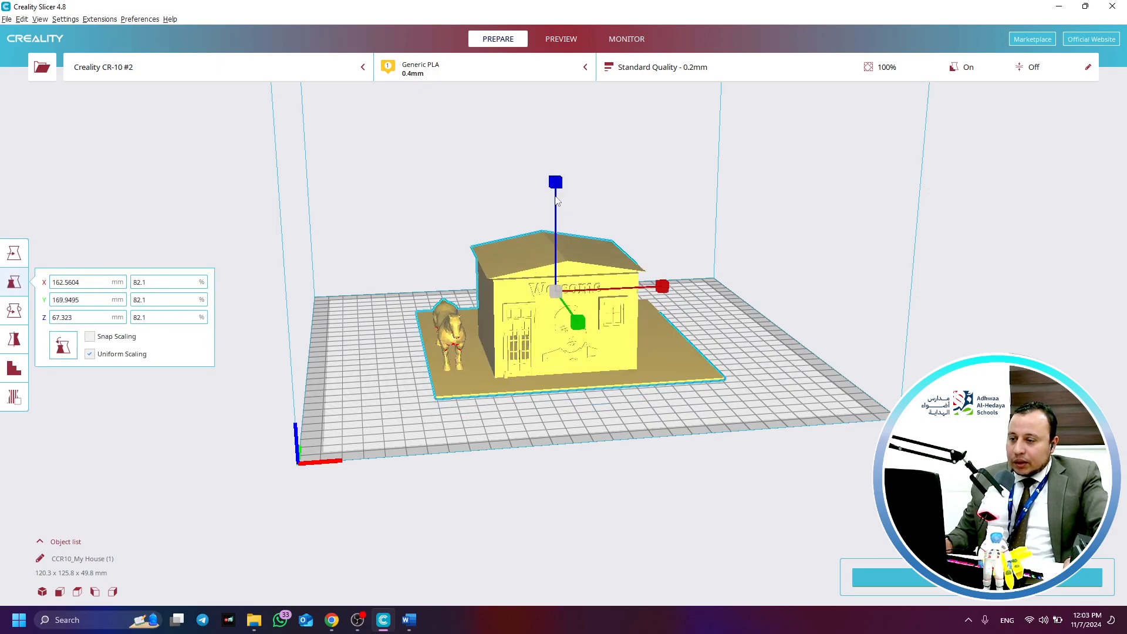
Try rotating the house model about its Y axis with the Rotate tool
click(14, 311)
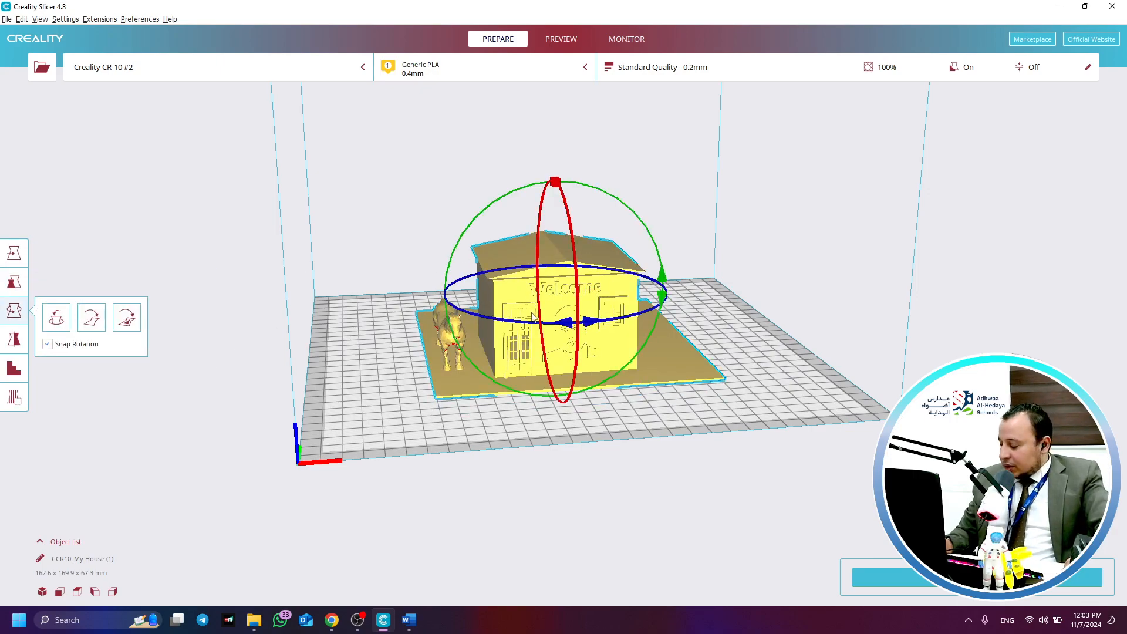
drag(663, 285, 606, 340)
click(223, 262)
click(524, 307)
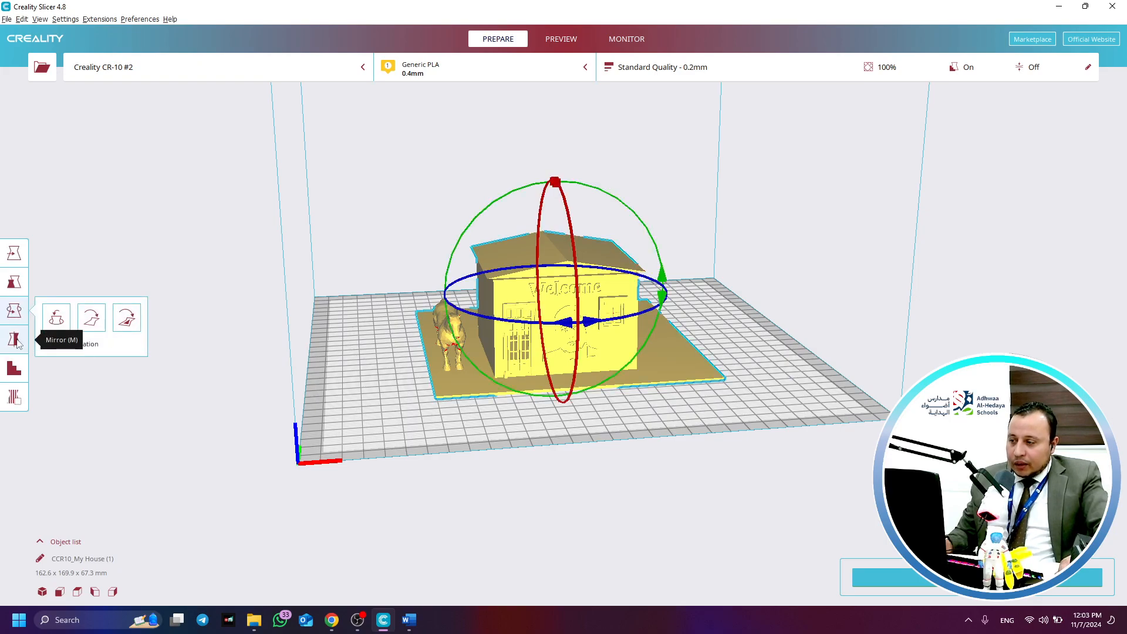
Mirror the house model along X and back, and flip it along Z and back upright
click(14, 340)
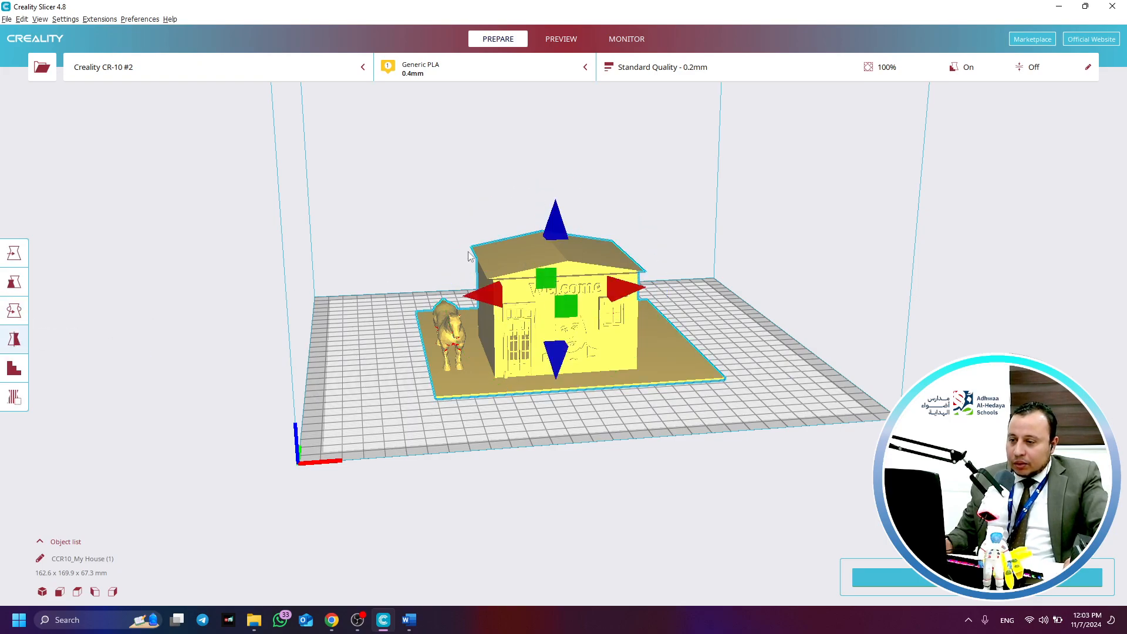
click(500, 293)
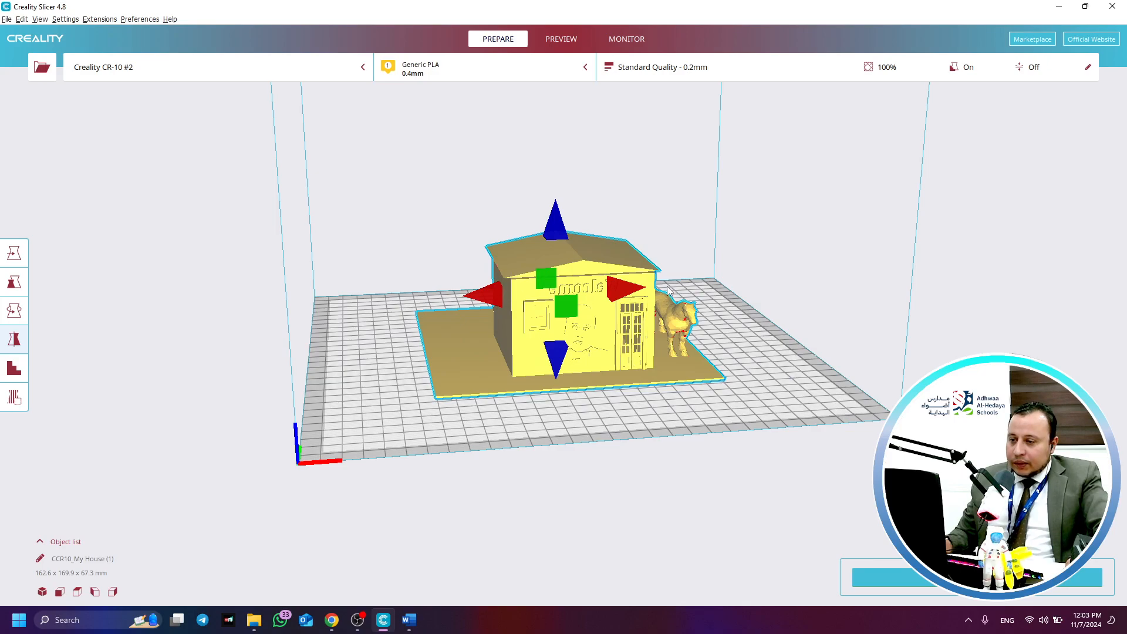
click(632, 291)
click(564, 223)
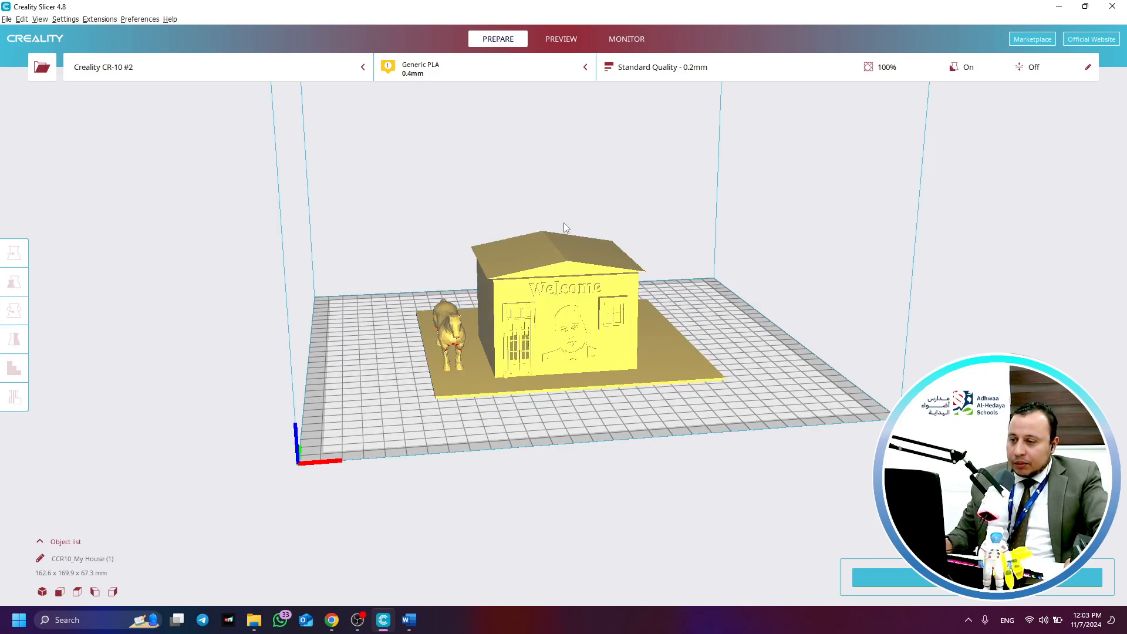
click(558, 242)
click(557, 229)
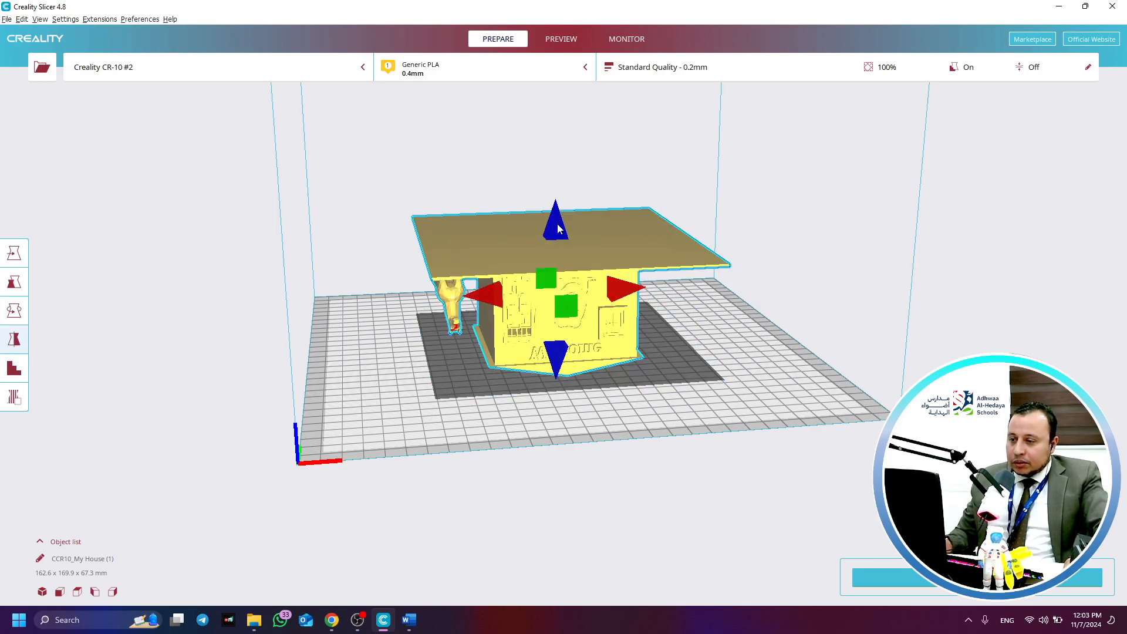
click(557, 229)
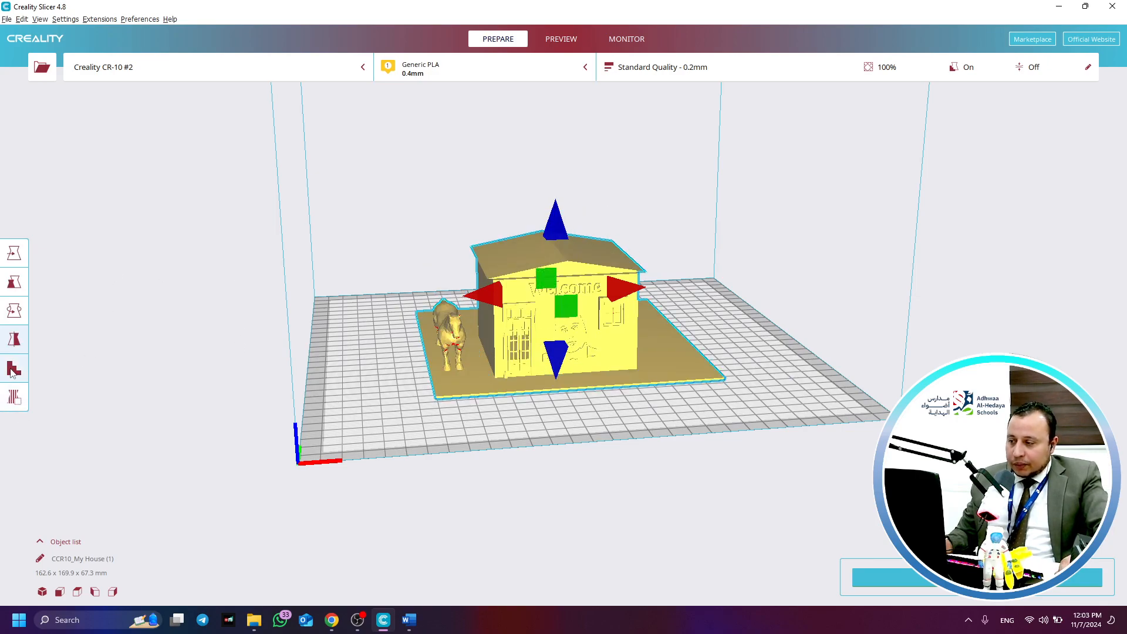
Examine the house model against the full height and footprint of the Creality CR-10 #2 build volume
click(91, 325)
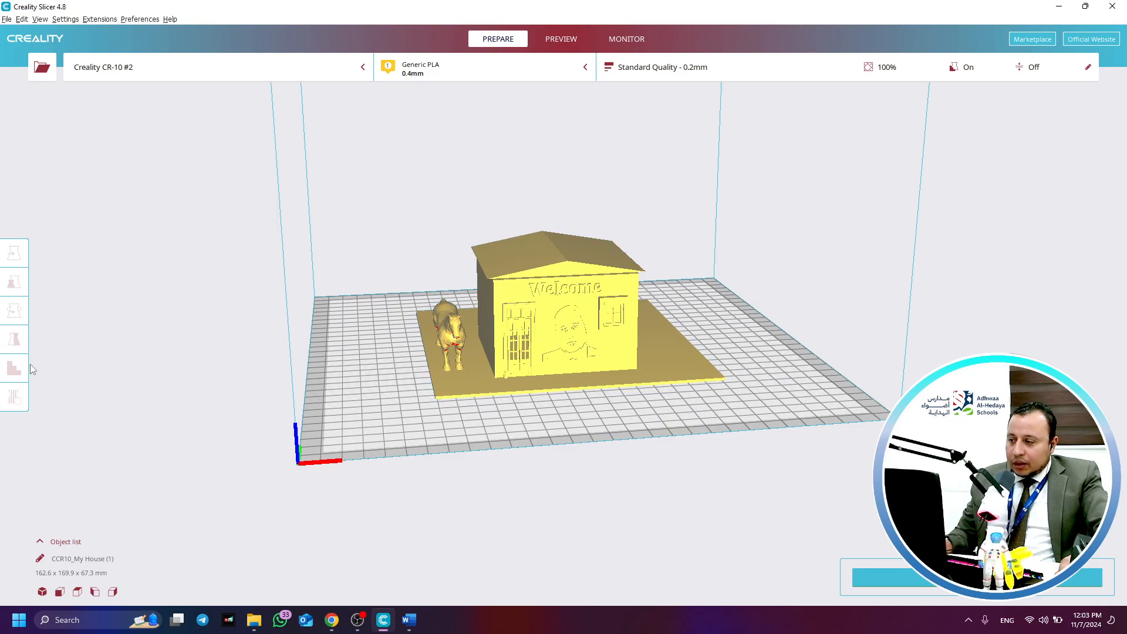
click(641, 282)
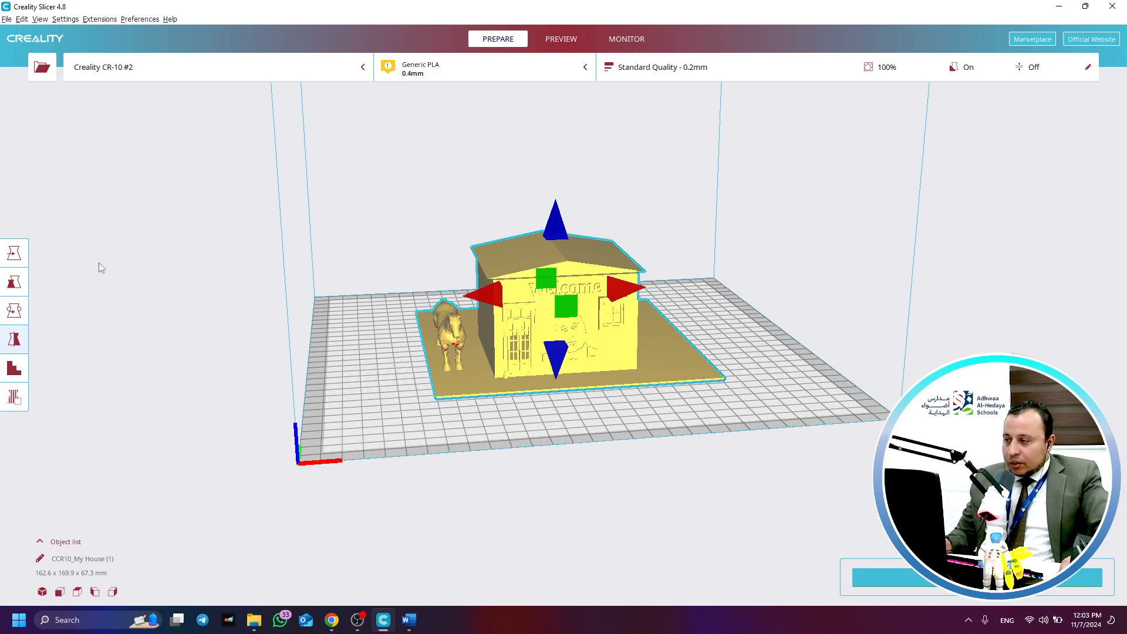
click(112, 247)
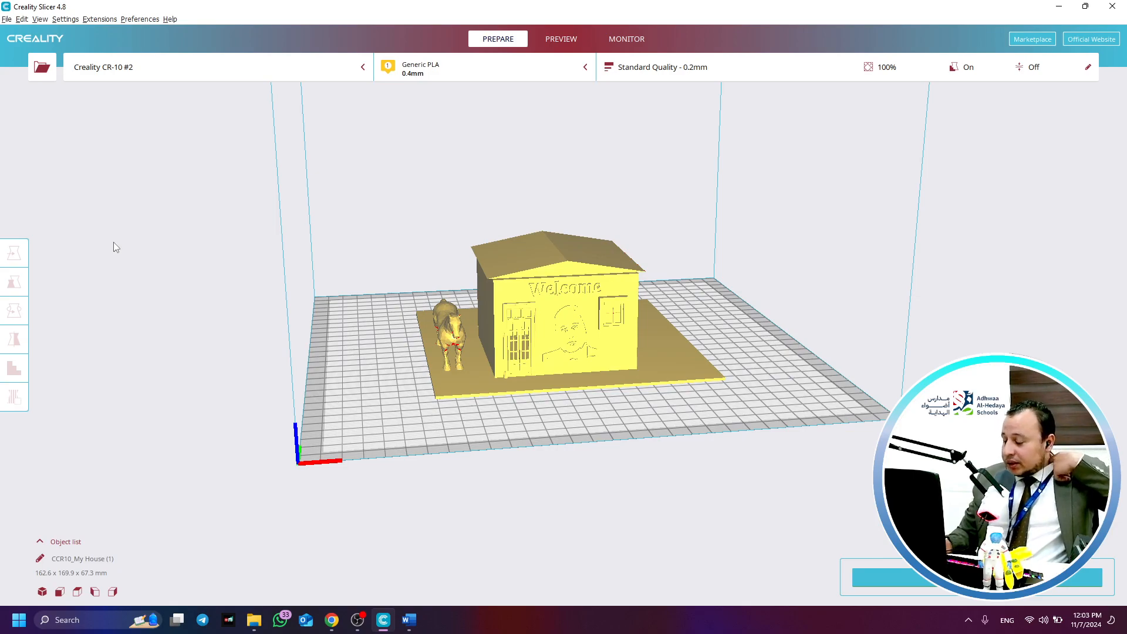
scroll(371, 357, down, 10)
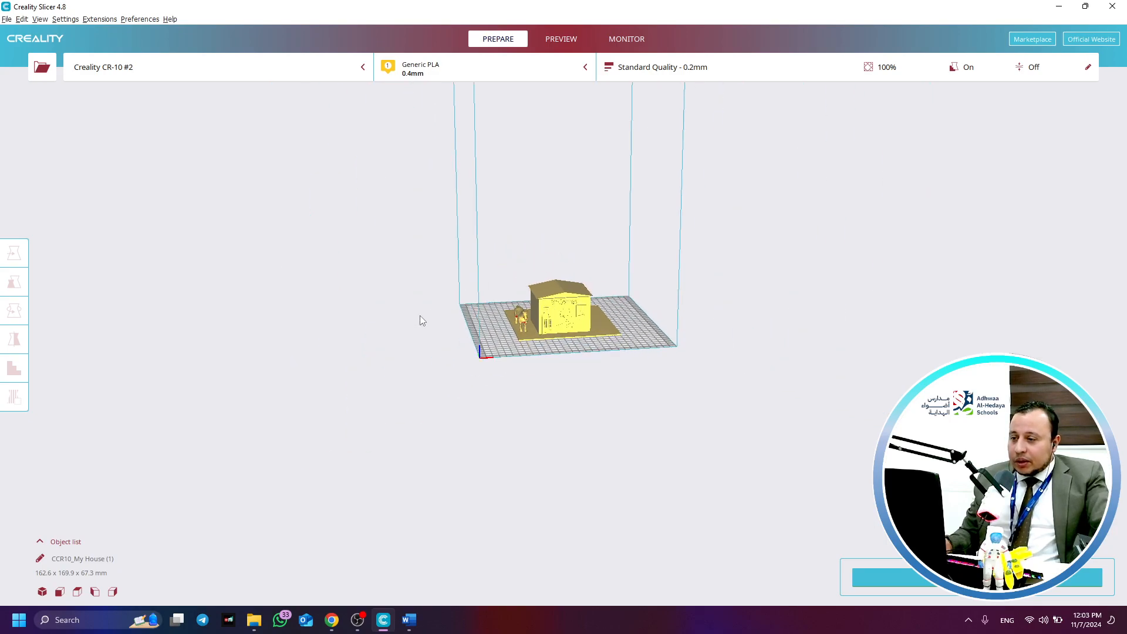
right_drag(530, 206, 510, 295)
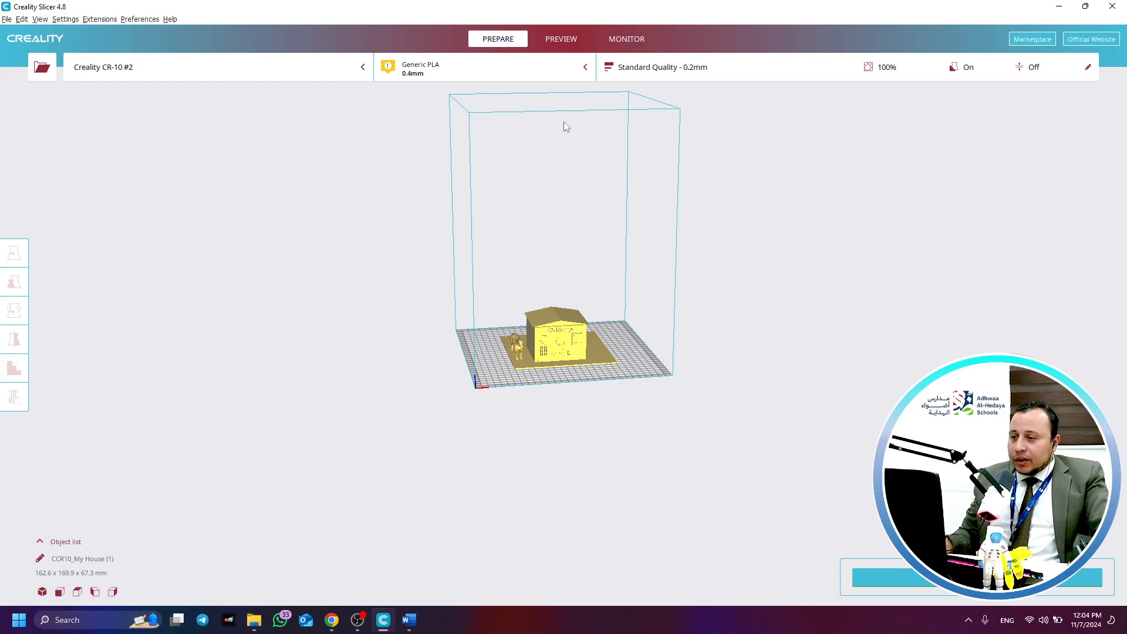
scroll(519, 364, up, 8)
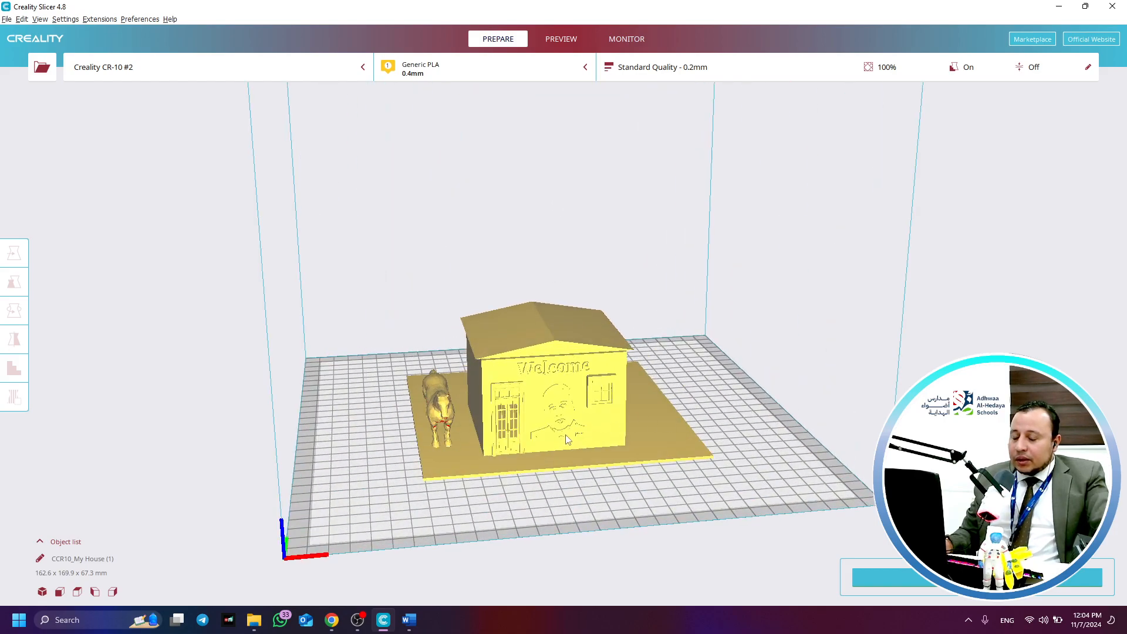
scroll(572, 429, down, 5)
Change the printer to School Printer and uniformly scale the house model down to about 60.4%
click(222, 78)
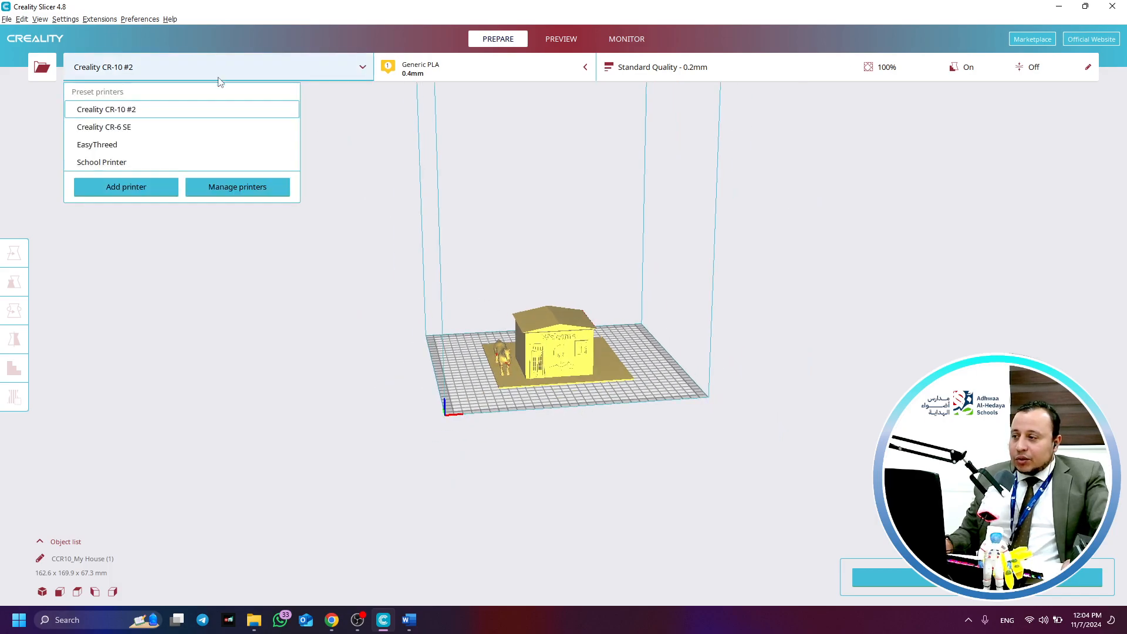
click(130, 163)
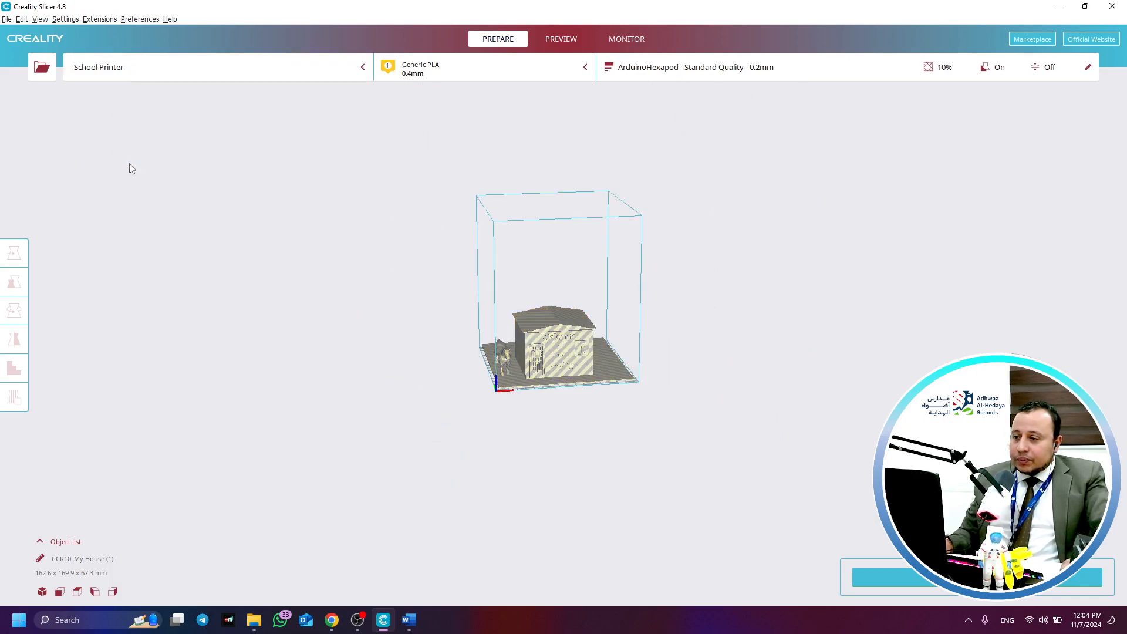
click(550, 330)
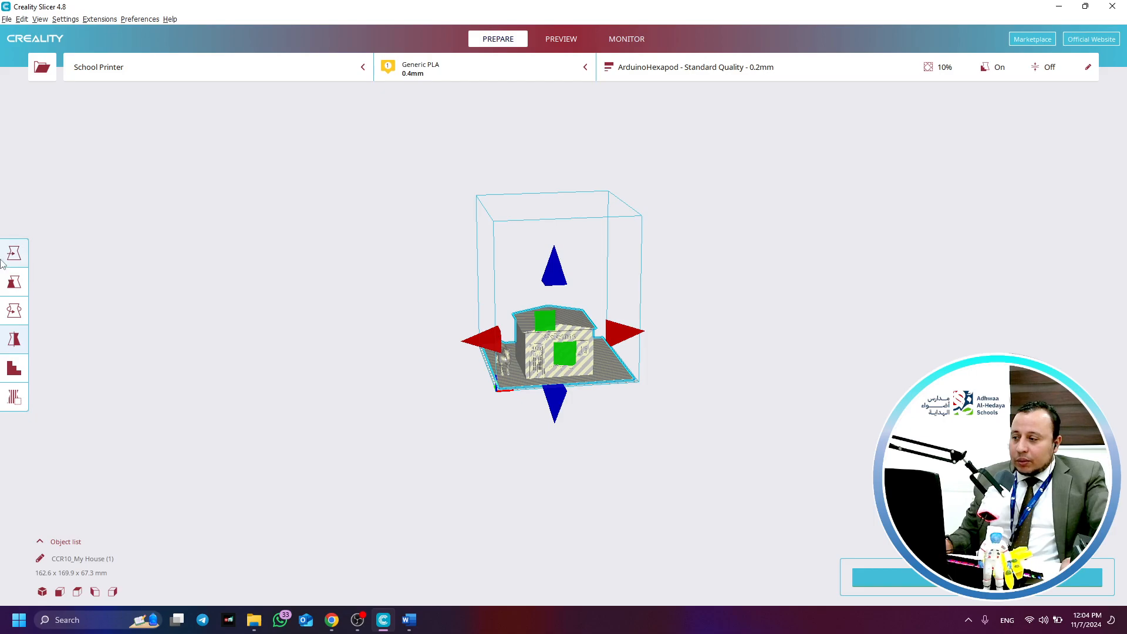
click(14, 282)
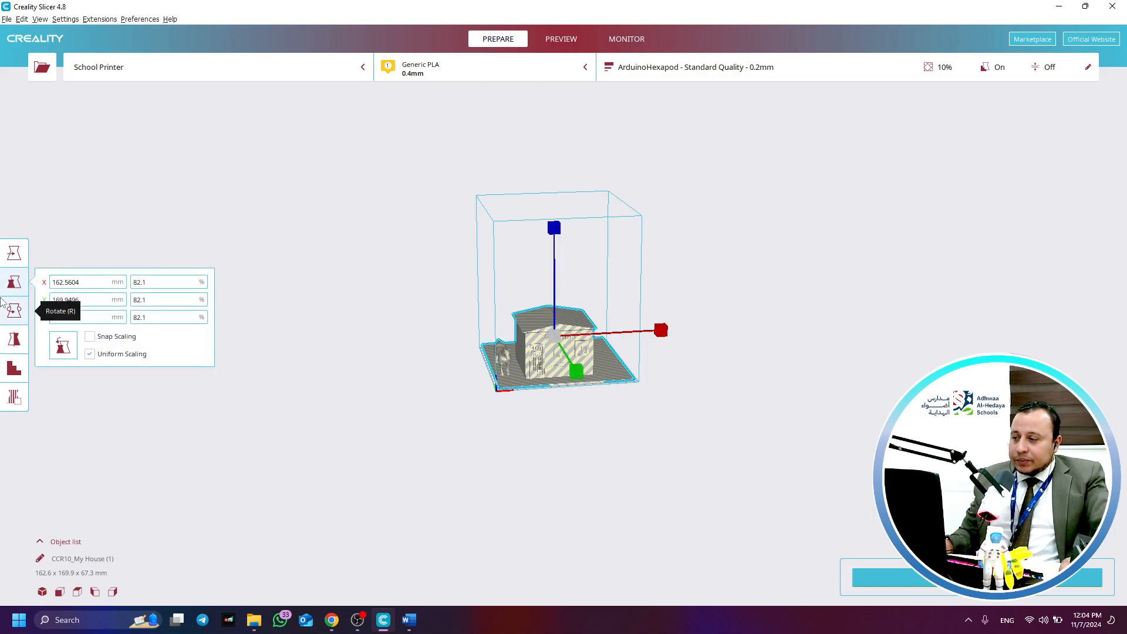
mouse_move(559, 238)
mouse_down()
mouse_move(556, 252)
mouse_move(552, 232)
mouse_up()
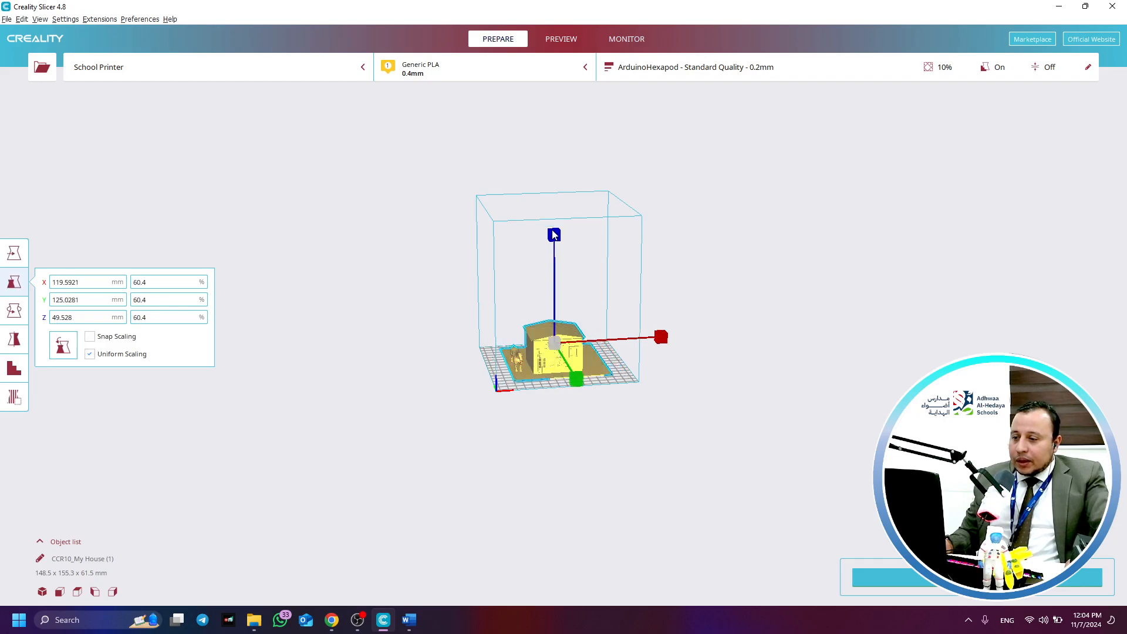
click(342, 290)
Uniformly enlarge the house on the School Printer plate to about 97.22%, and shrink it to about 107.9 × 112.8 × 44.7 mm
right_drag(341, 336, 365, 340)
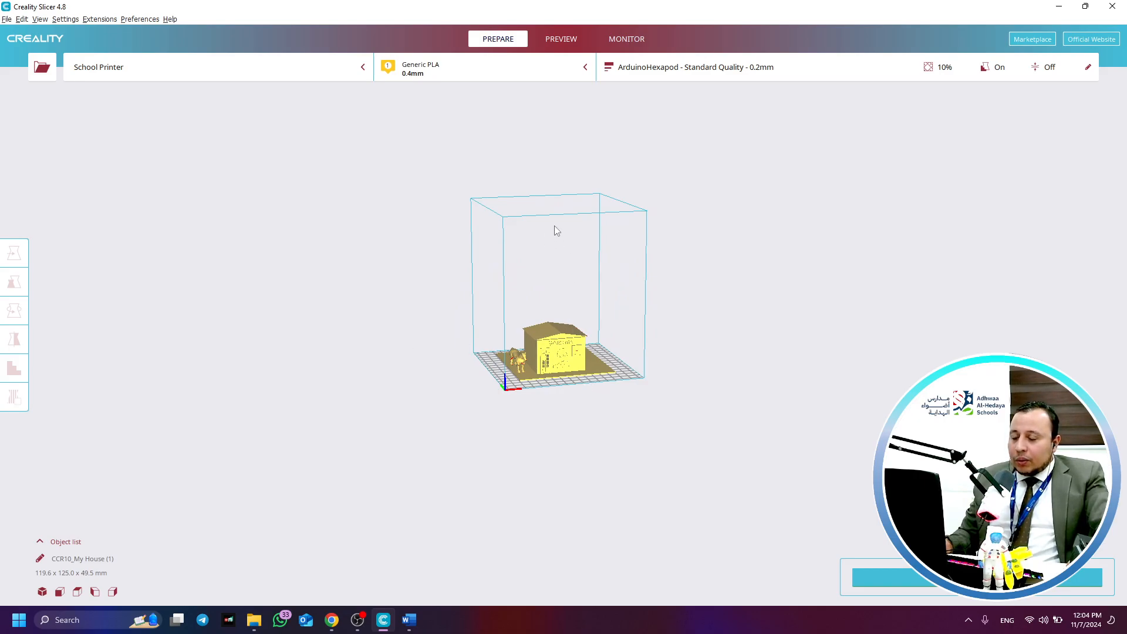
right_drag(564, 225, 695, 257)
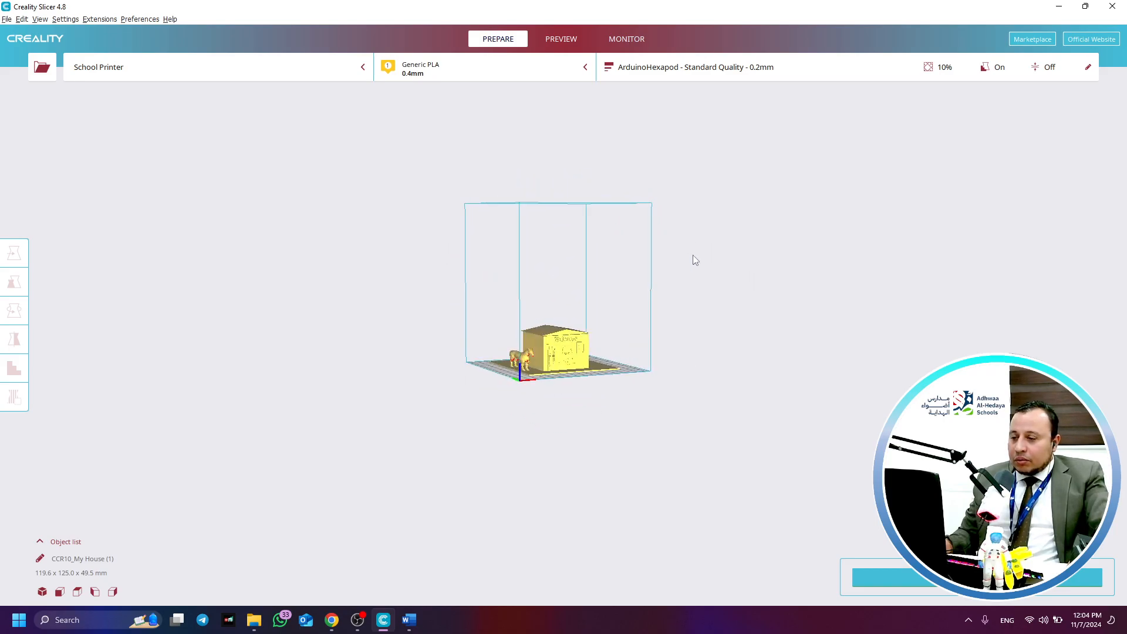
right_drag(564, 224, 544, 247)
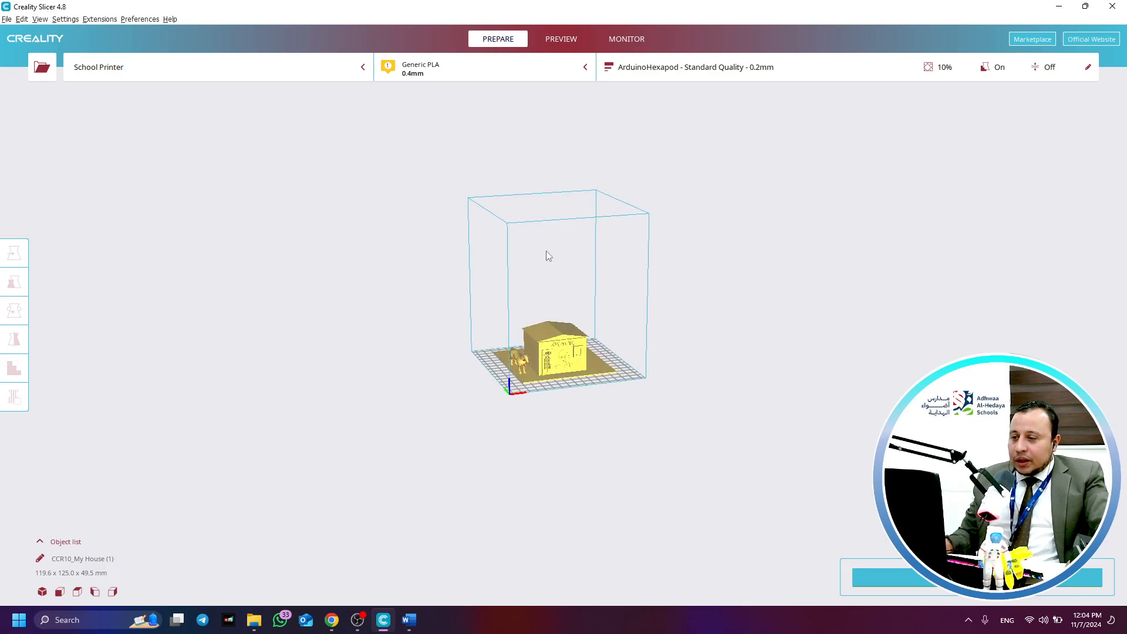
mouse_move(704, 353)
right_down()
mouse_move(662, 363)
mouse_move(710, 353)
mouse_move(672, 357)
mouse_move(689, 362)
right_up()
click(539, 354)
drag(557, 236, 557, 235)
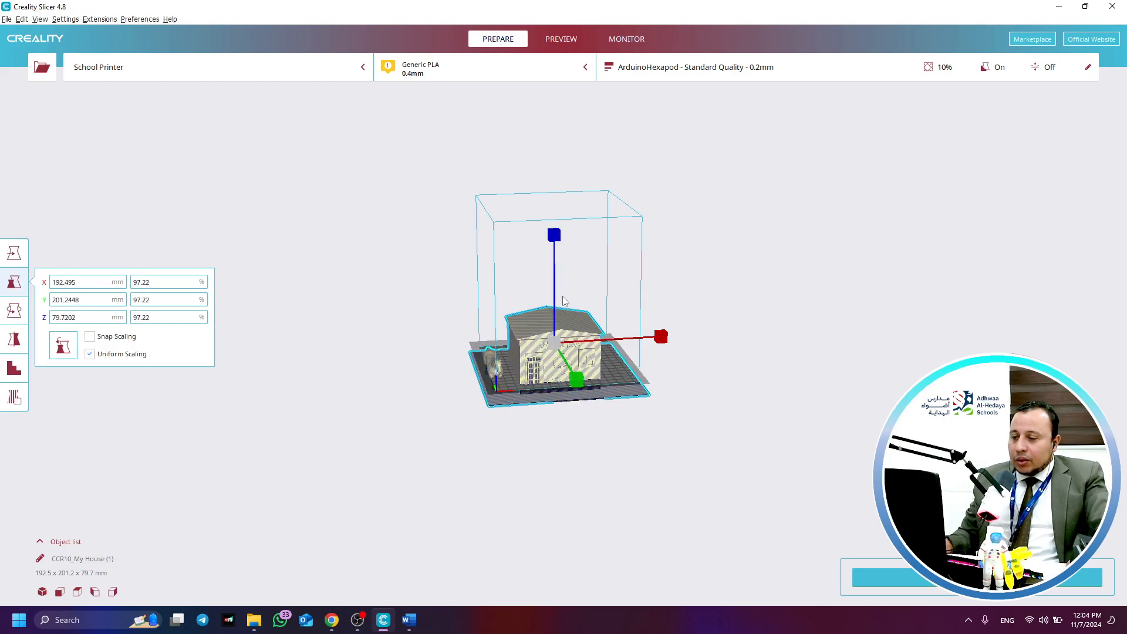
drag(557, 239, 555, 243)
click(732, 337)
right_drag(732, 337, 649, 368)
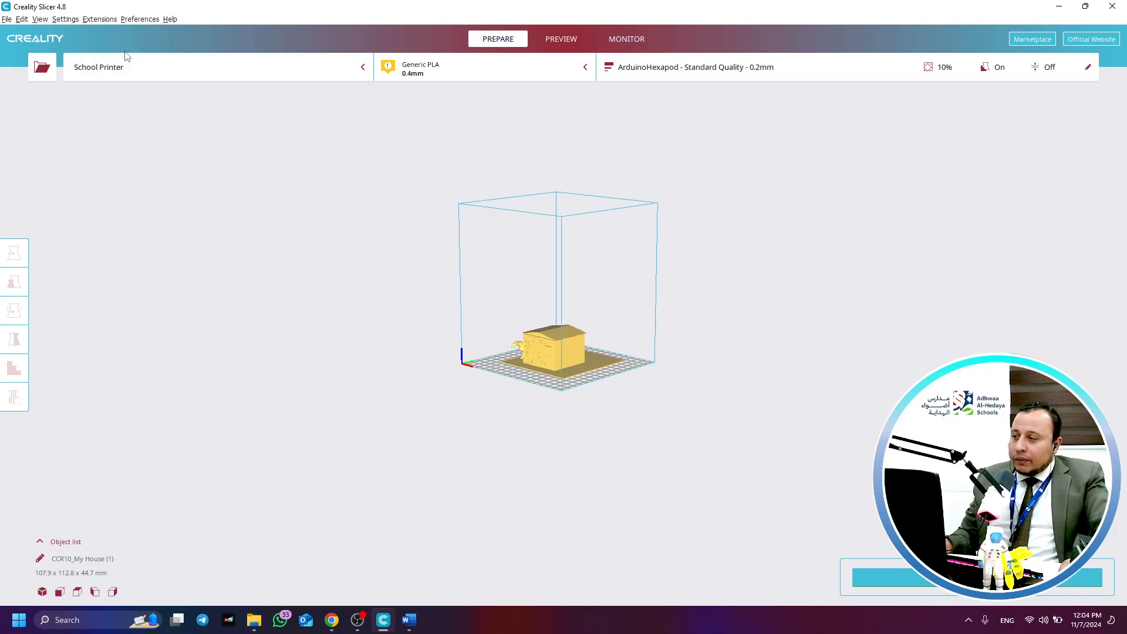
Change the printer to Creality CR-10 #2 and uniformly scale the house model up to about 233.2 × 243.8 × 96.6 mm
click(126, 67)
click(134, 109)
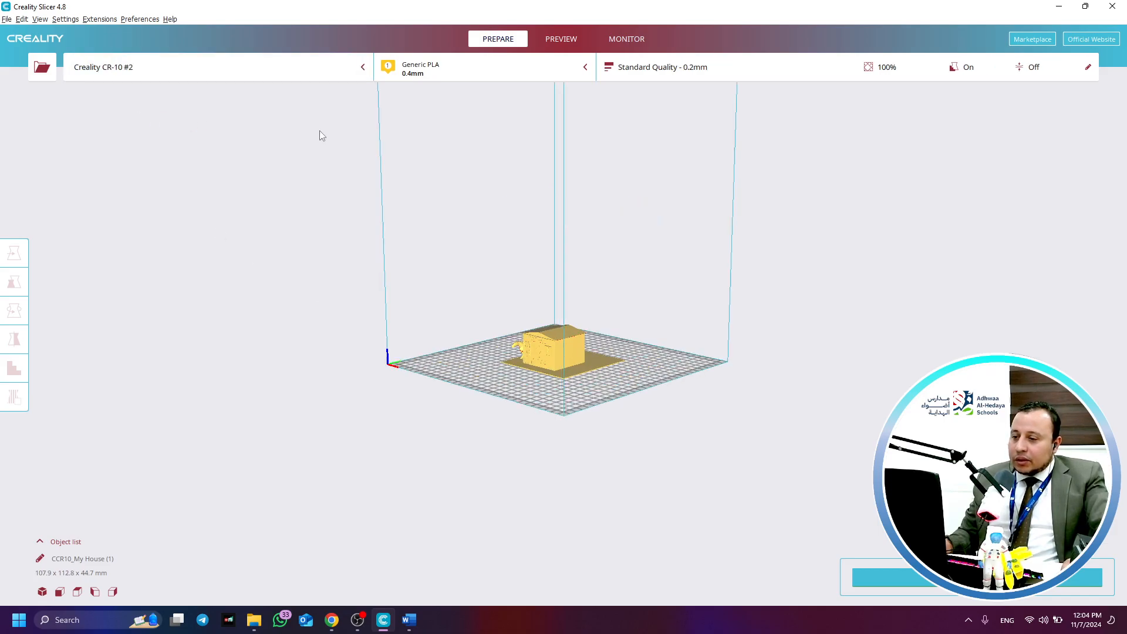
right_drag(500, 353, 589, 393)
scroll(589, 392, up, 3)
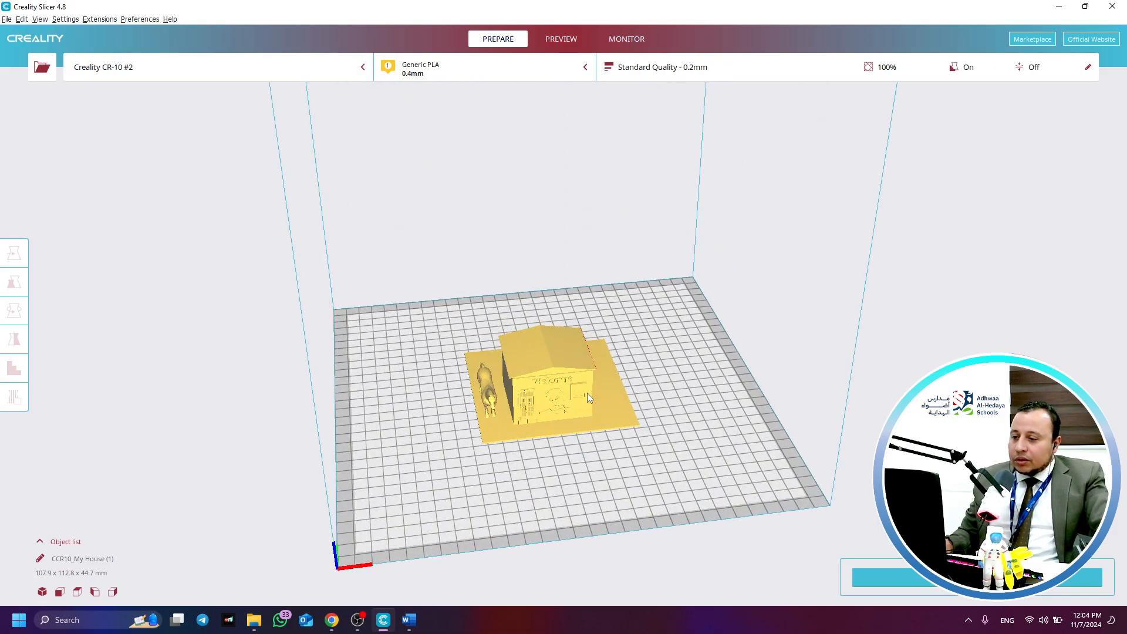
click(550, 411)
drag(574, 427, 577, 432)
click(908, 405)
right_drag(907, 405, 683, 523)
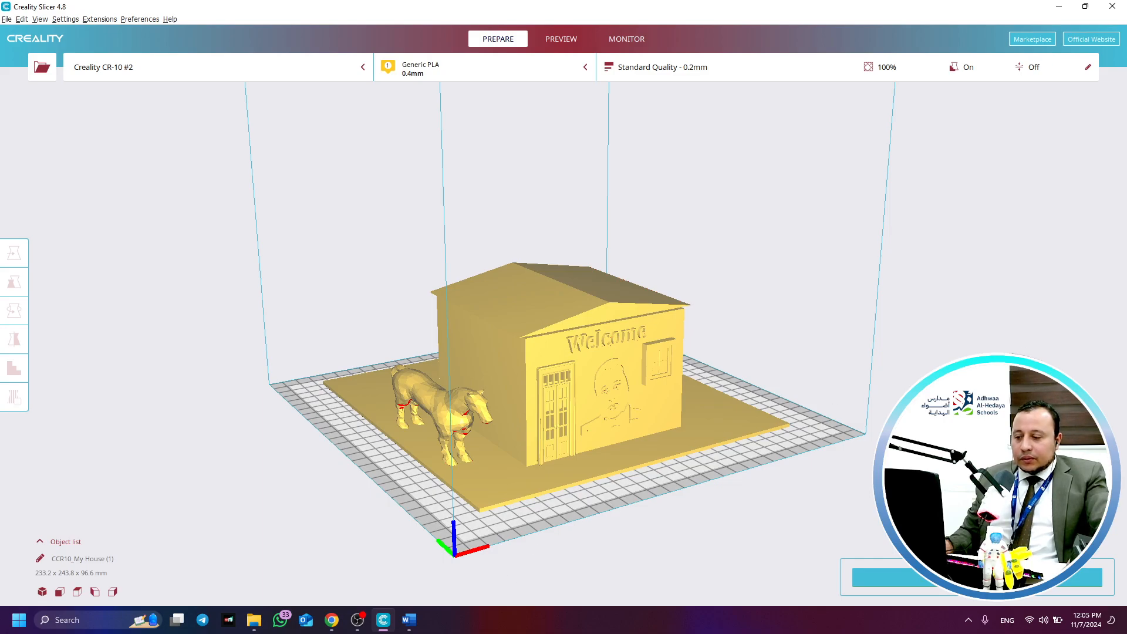
Switch to OBS and move the XboxWithRing webcam source higher in the scene preview
click(357, 620)
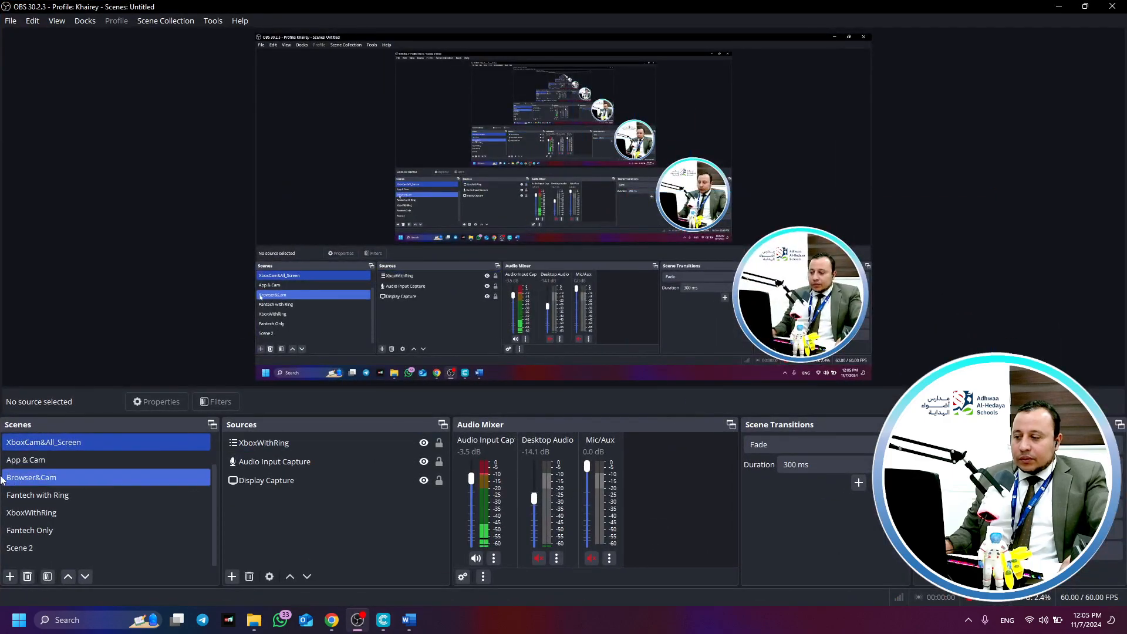
drag(797, 263, 792, 217)
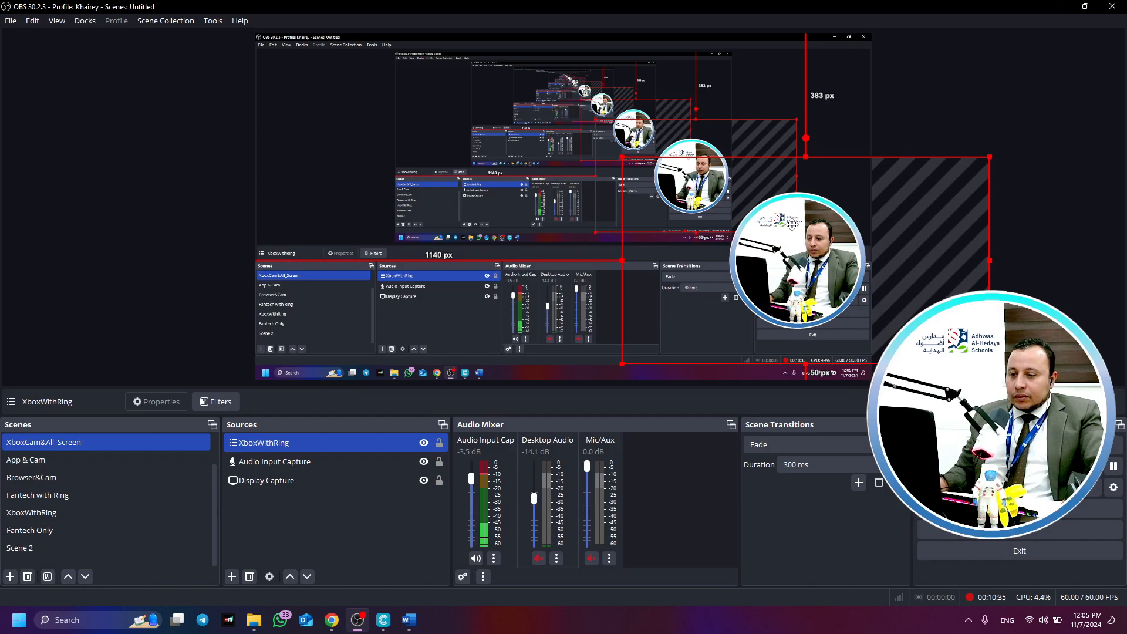
click(1043, 150)
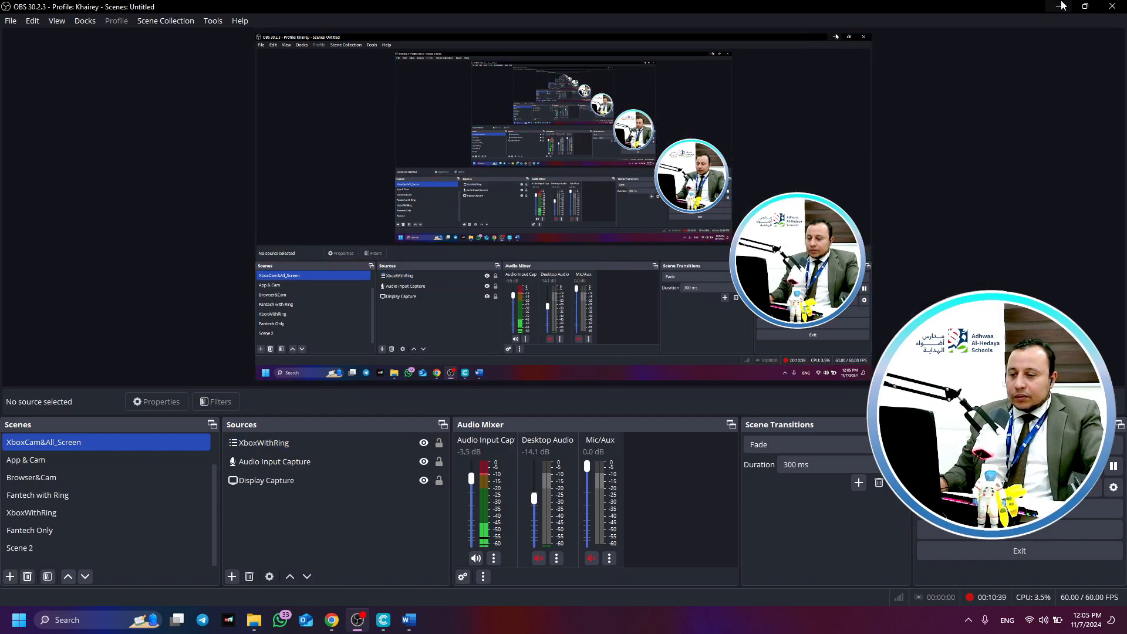
Switch back to Creality Slicer and examine the house model on the Creality CR-10 #2 plate from several angles
click(1061, 6)
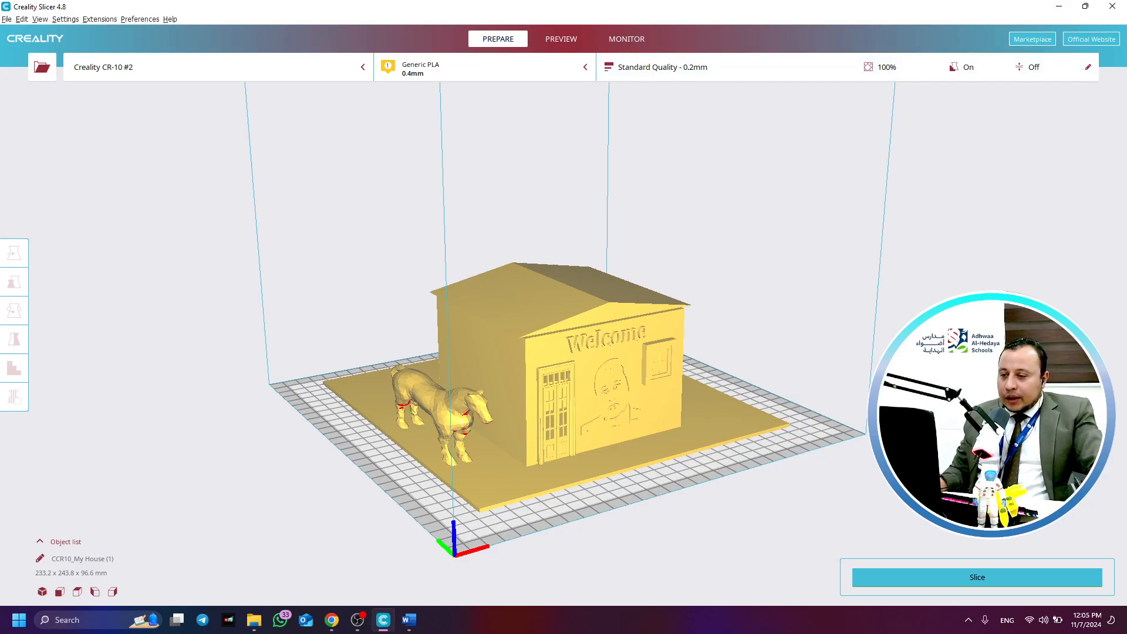
mouse_move(879, 446)
right_down()
mouse_move(805, 420)
mouse_move(875, 447)
right_up()
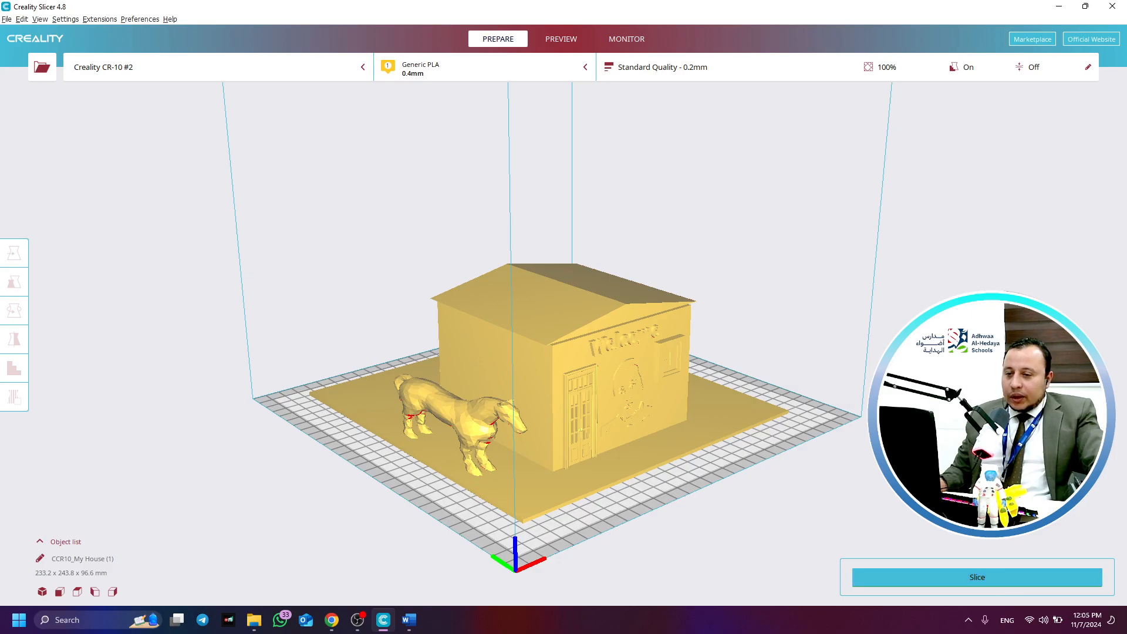
right_drag(846, 452, 973, 552)
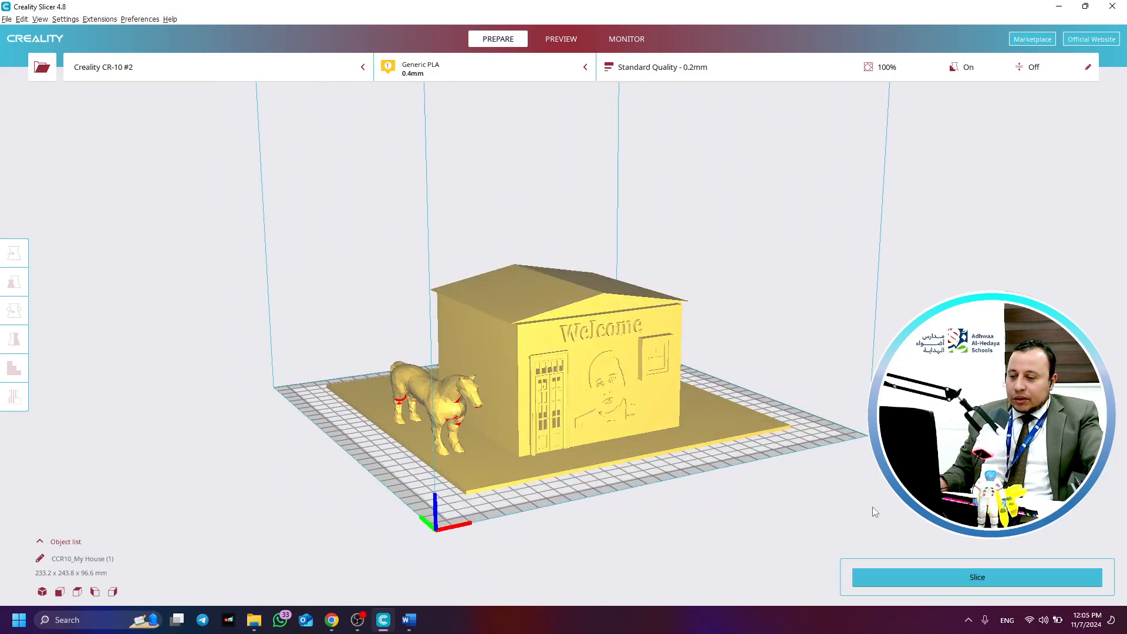
right_drag(760, 514, 687, 448)
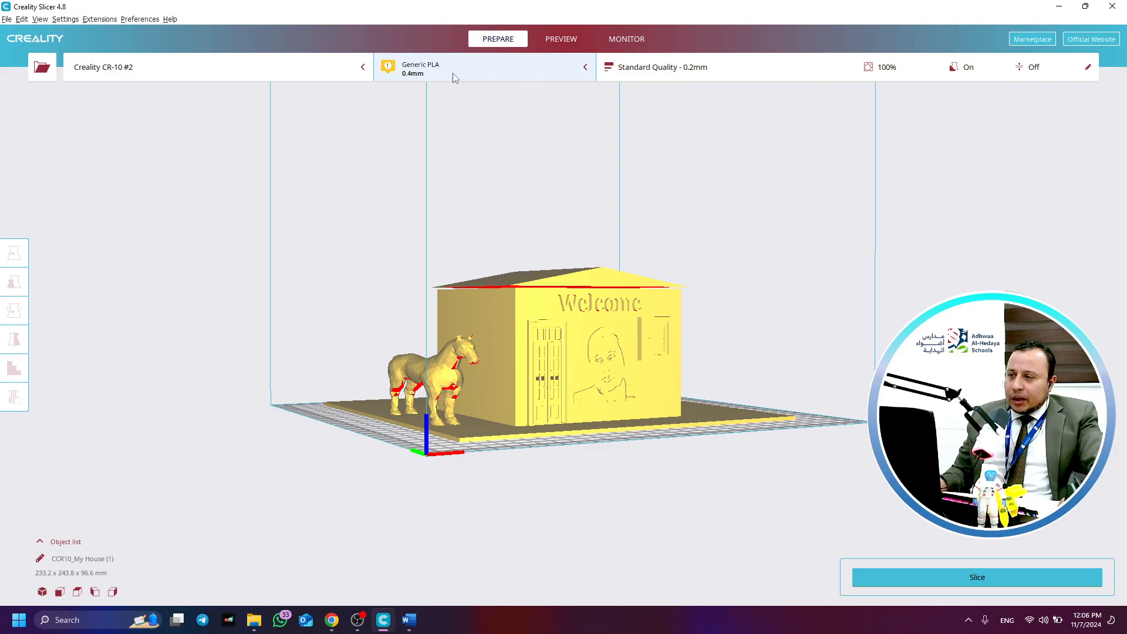
Review the material and nozzle size options, keeping PLA and 0.4mm
click(508, 71)
click(517, 125)
click(517, 124)
click(530, 151)
click(530, 151)
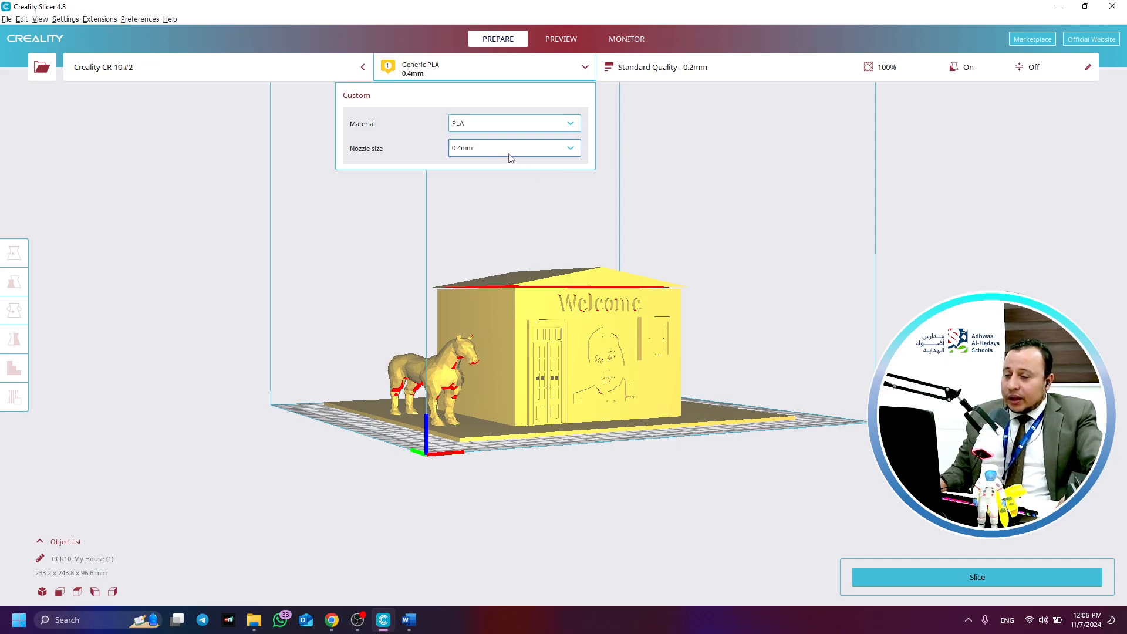
click(719, 154)
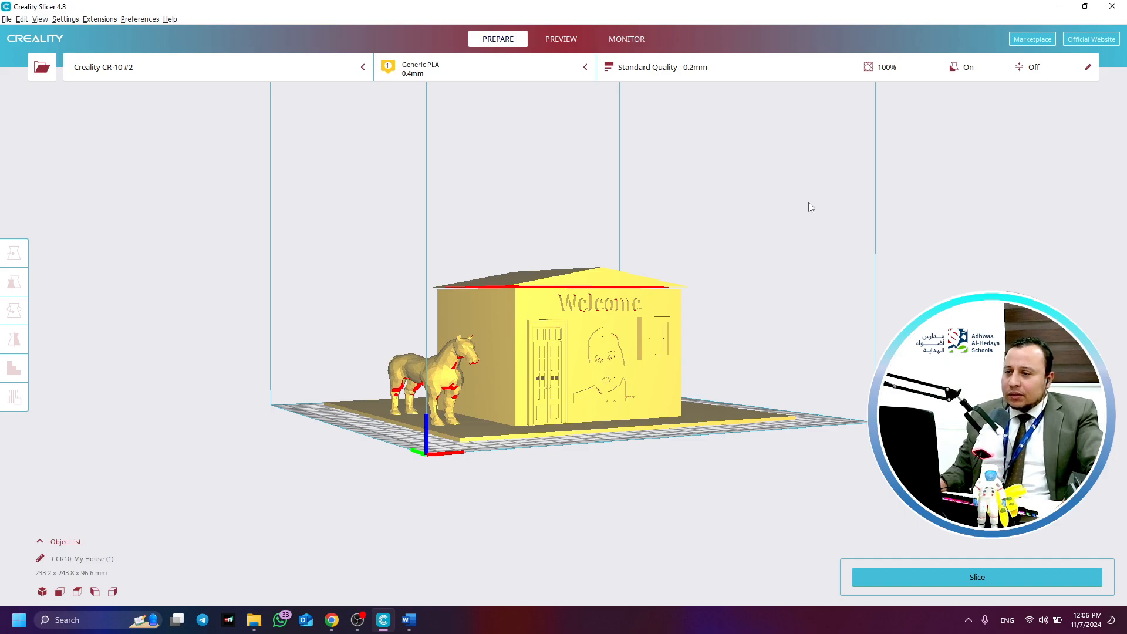
Check the Standard Quality print settings and slice the house model
right_drag(924, 185, 854, 199)
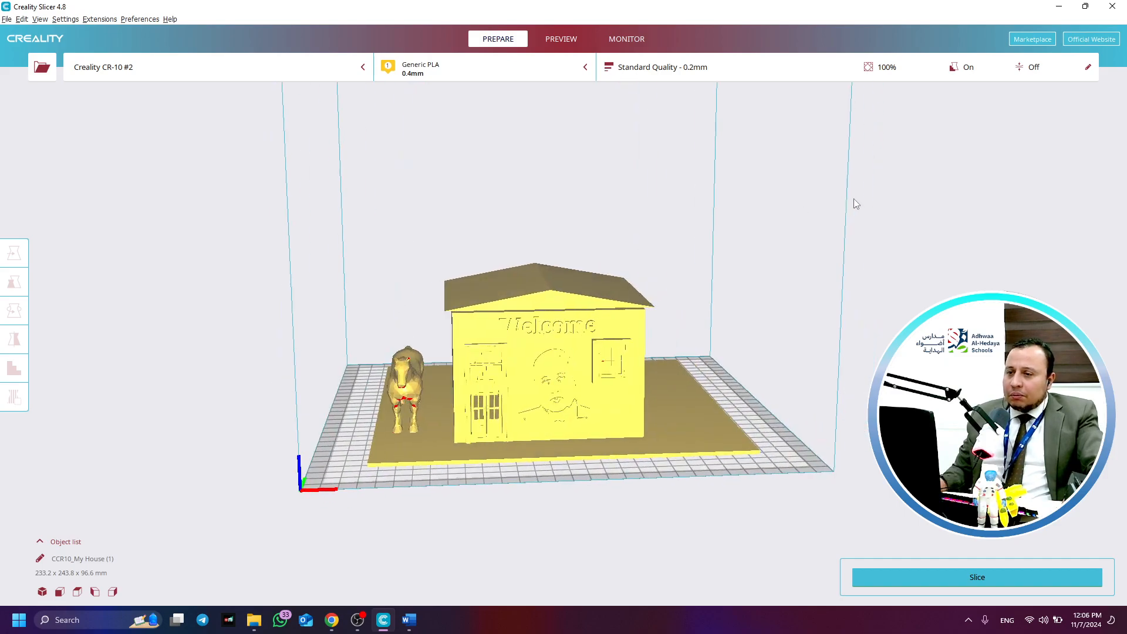
click(723, 68)
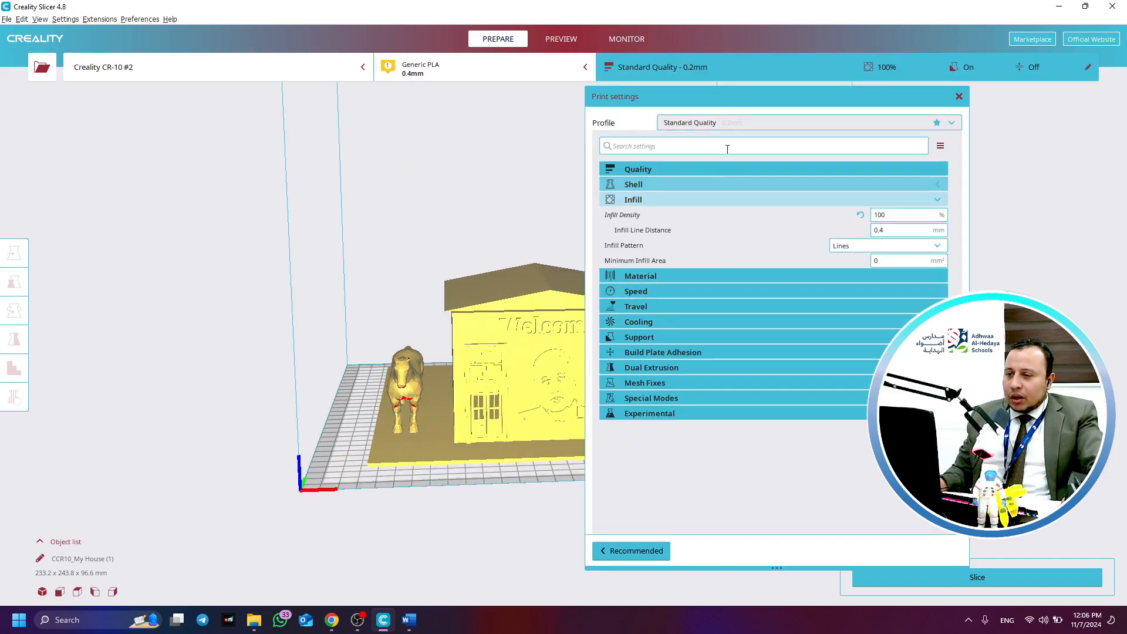
click(696, 70)
right_drag(950, 465, 739, 508)
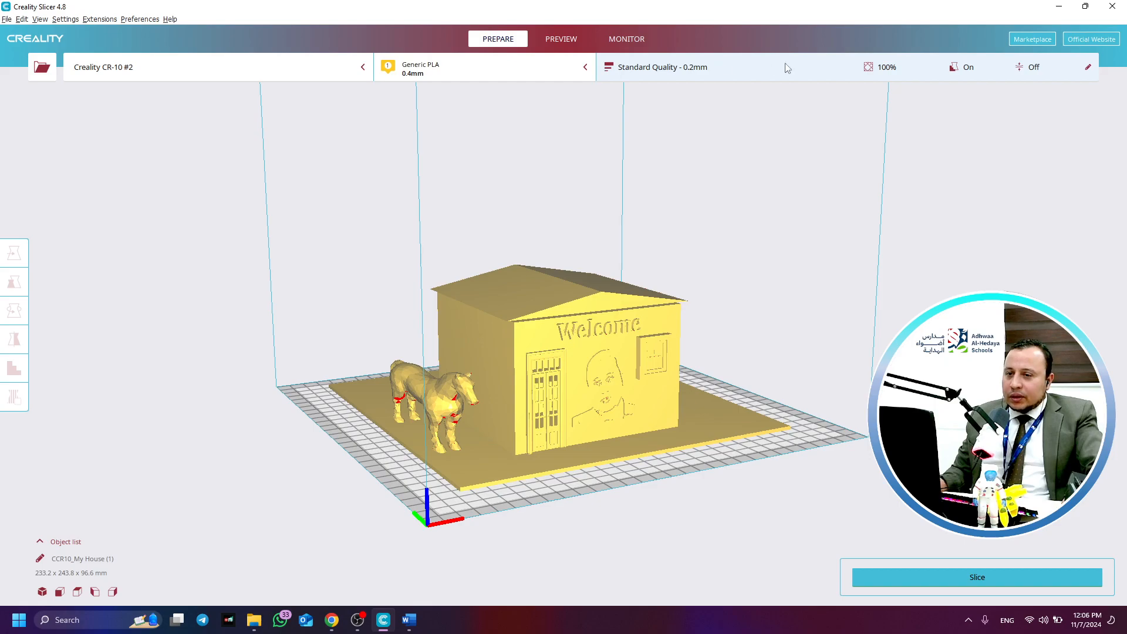
click(939, 580)
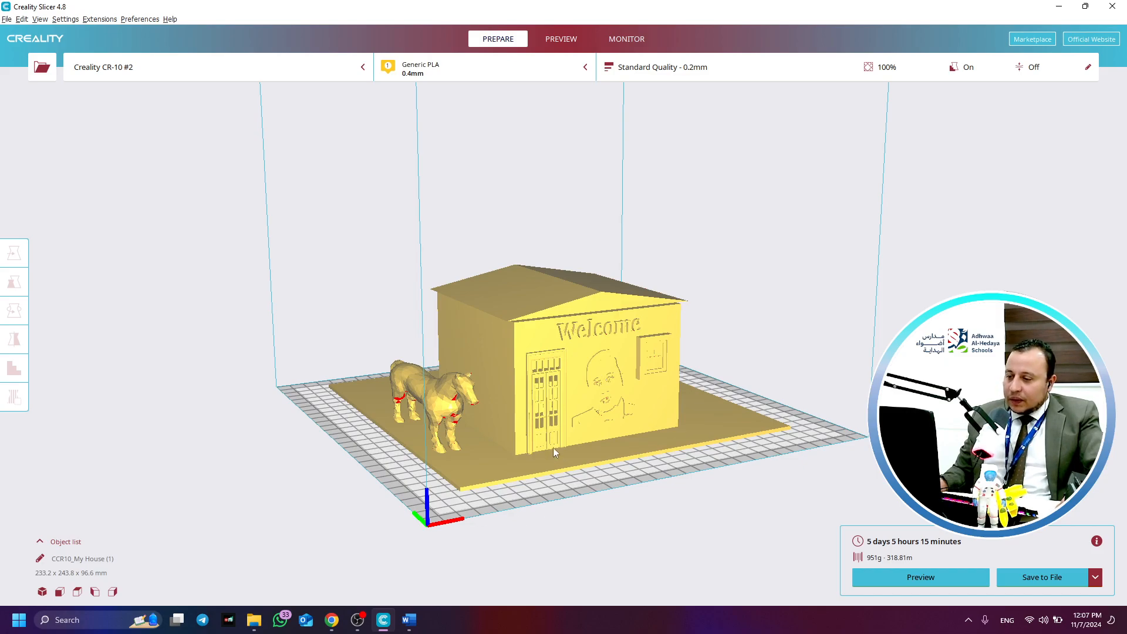
Inspect the sliced house in the layer preview and compare it with the prepared model, including the material generated around the horse
scroll(548, 428, up, 2)
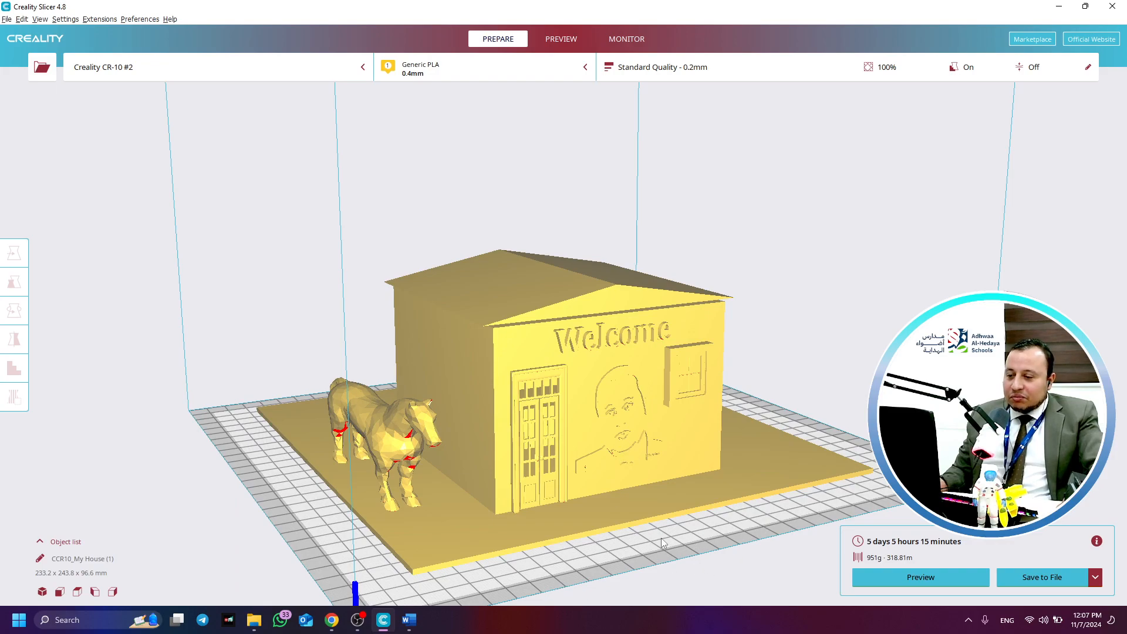
mouse_move(646, 534)
right_down()
mouse_move(690, 531)
mouse_move(712, 464)
mouse_move(518, 513)
mouse_move(597, 547)
mouse_move(734, 516)
mouse_move(553, 503)
mouse_move(669, 509)
mouse_move(699, 539)
mouse_move(646, 530)
right_up()
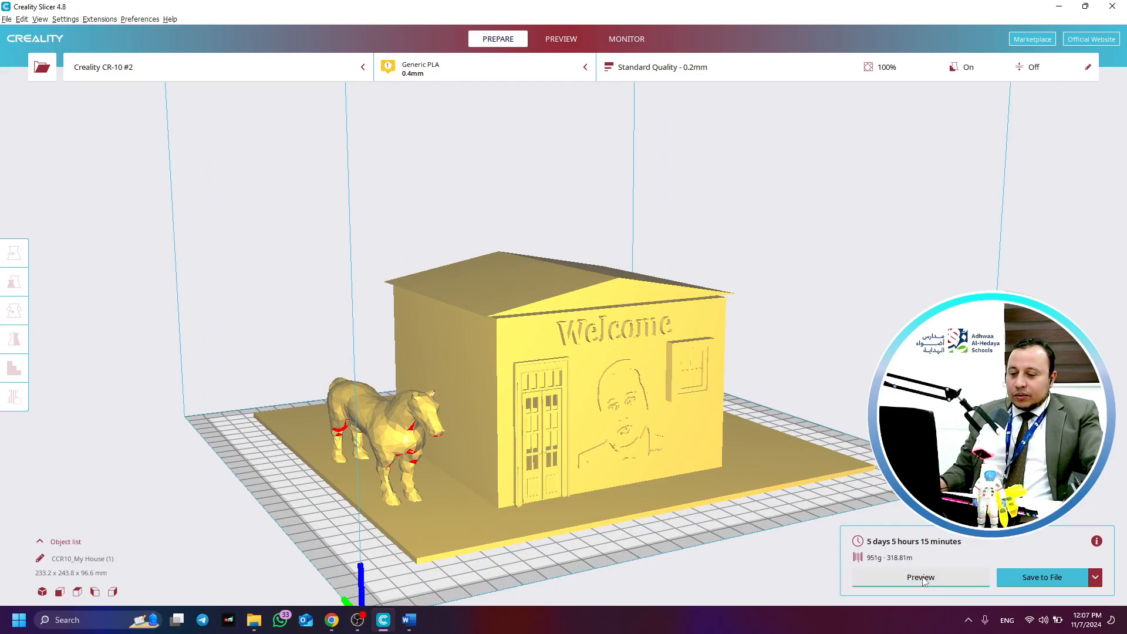
click(922, 578)
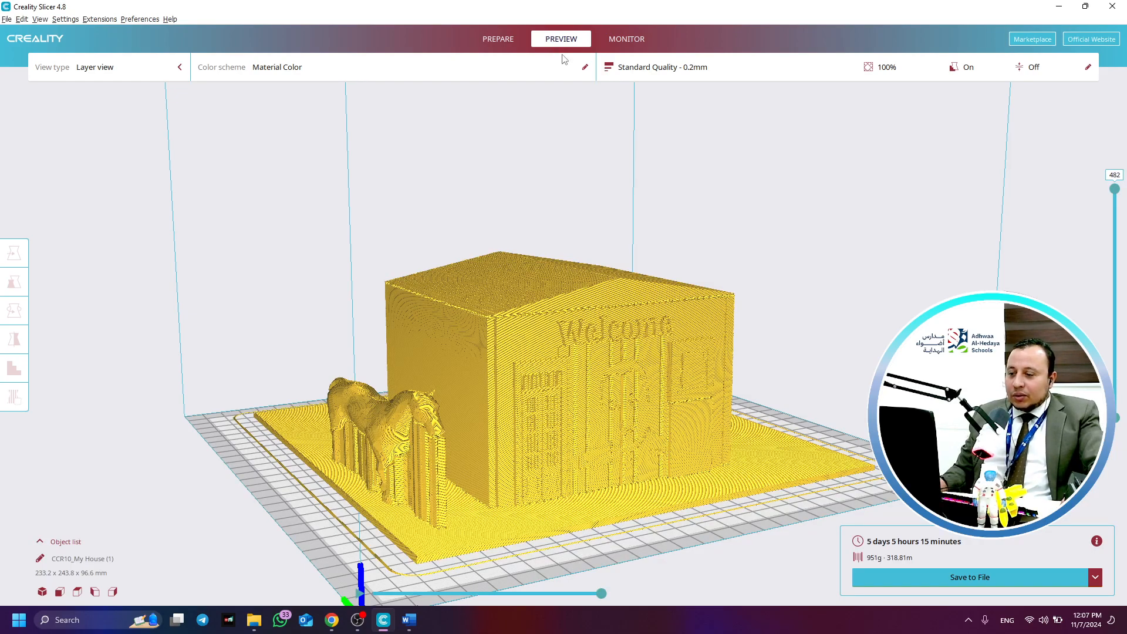
right_drag(822, 388, 516, 475)
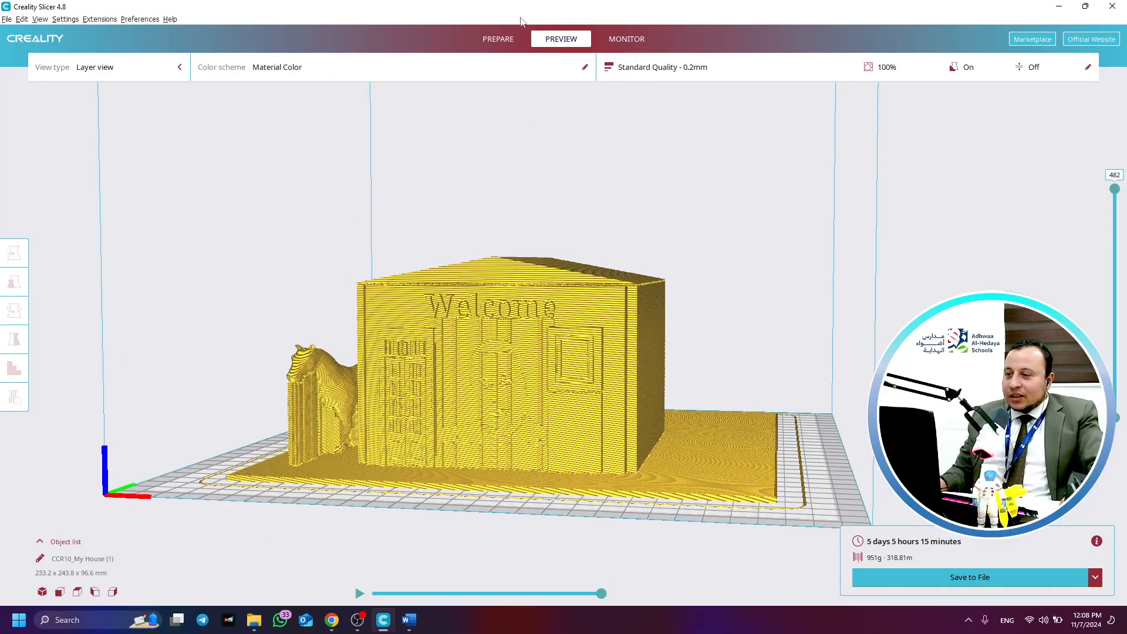
click(498, 39)
right_drag(356, 341, 430, 313)
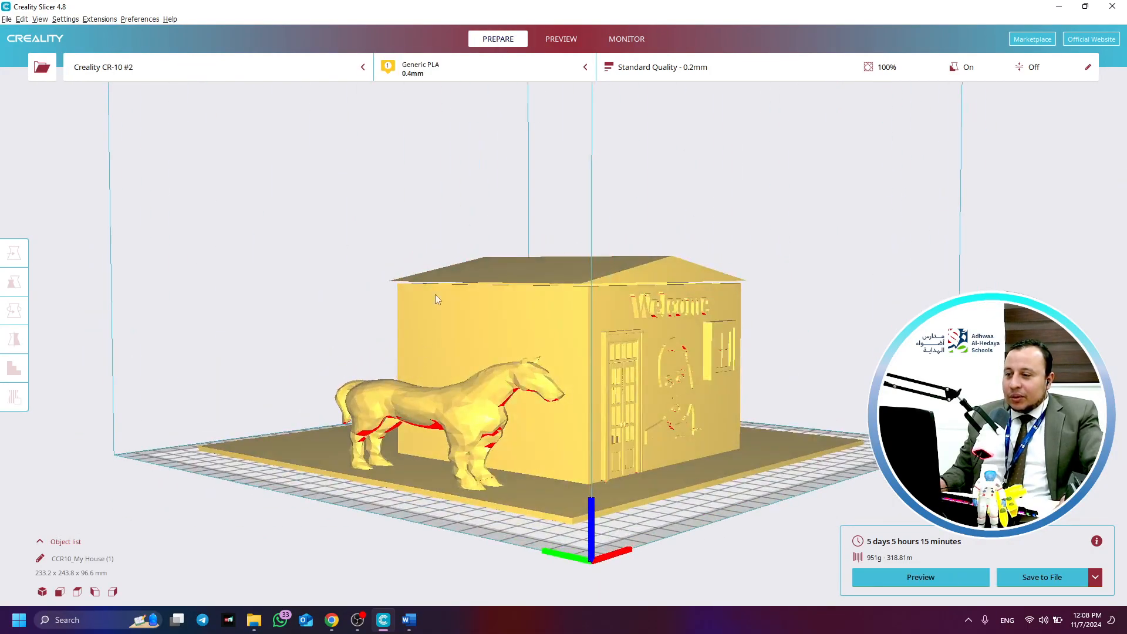
click(568, 40)
right_drag(843, 272, 562, 168)
click(501, 37)
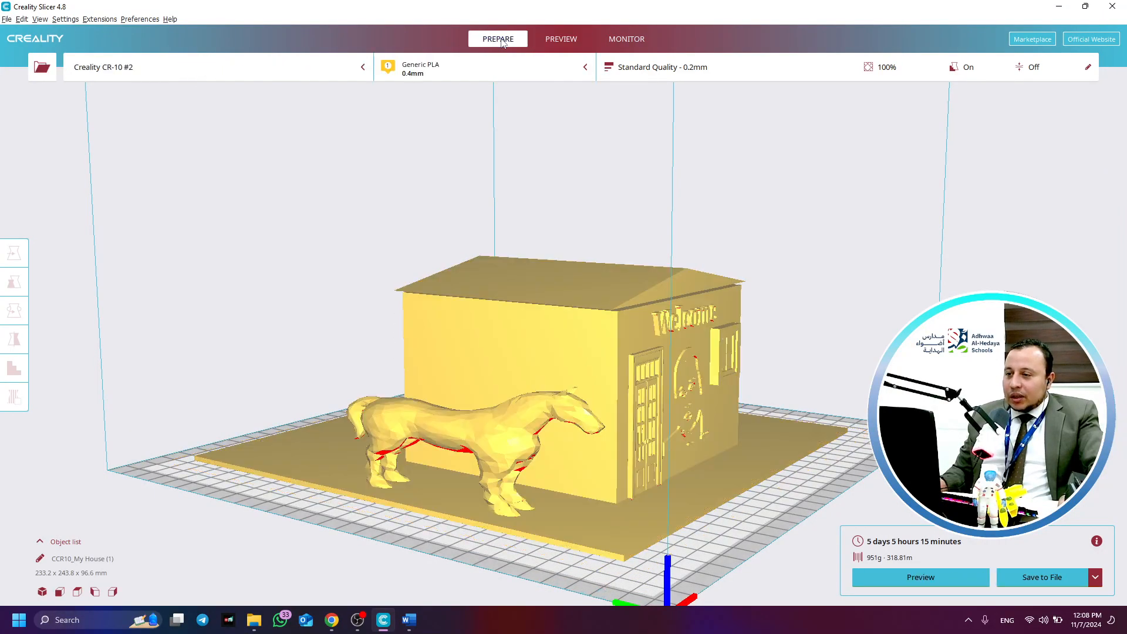
Examine the overhangs on the house from below and up close: roof edge, Welcome text, door, portrait and window
right_drag(540, 432, 467, 326)
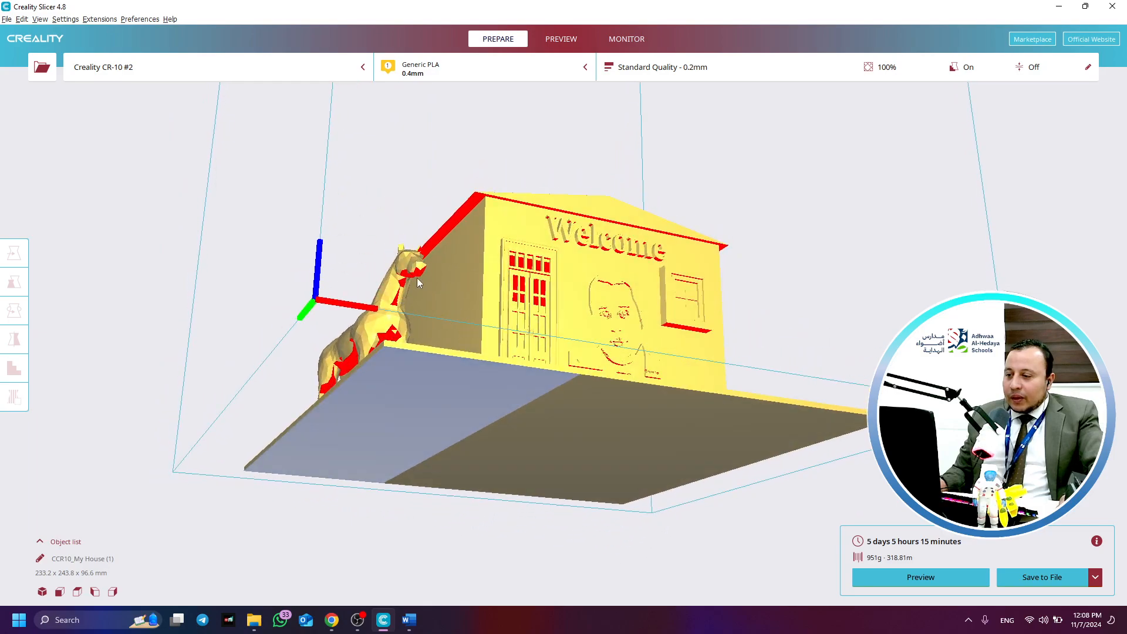
right_drag(324, 386, 559, 319)
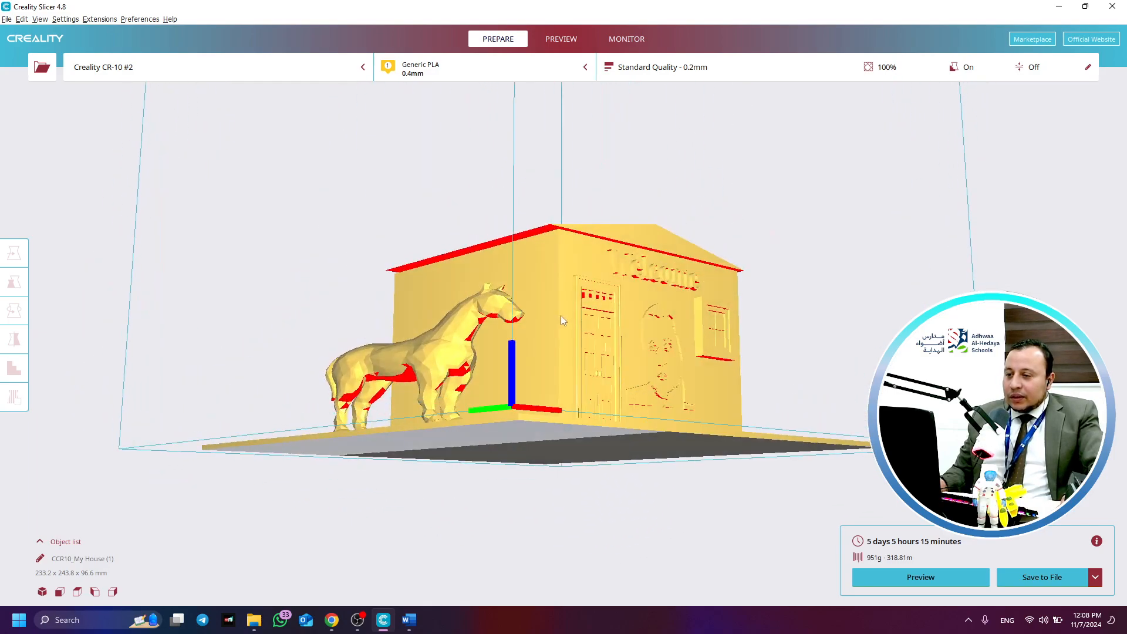
right_drag(563, 229, 532, 352)
scroll(555, 476, up, 8)
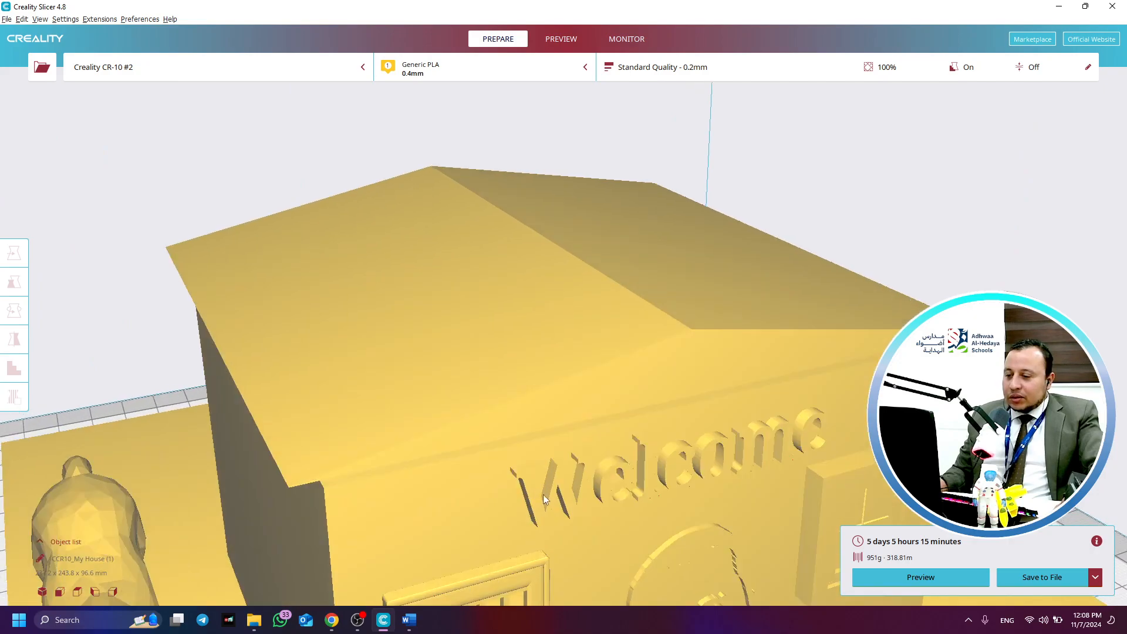
right_drag(583, 540, 601, 410)
right_drag(576, 456, 570, 397)
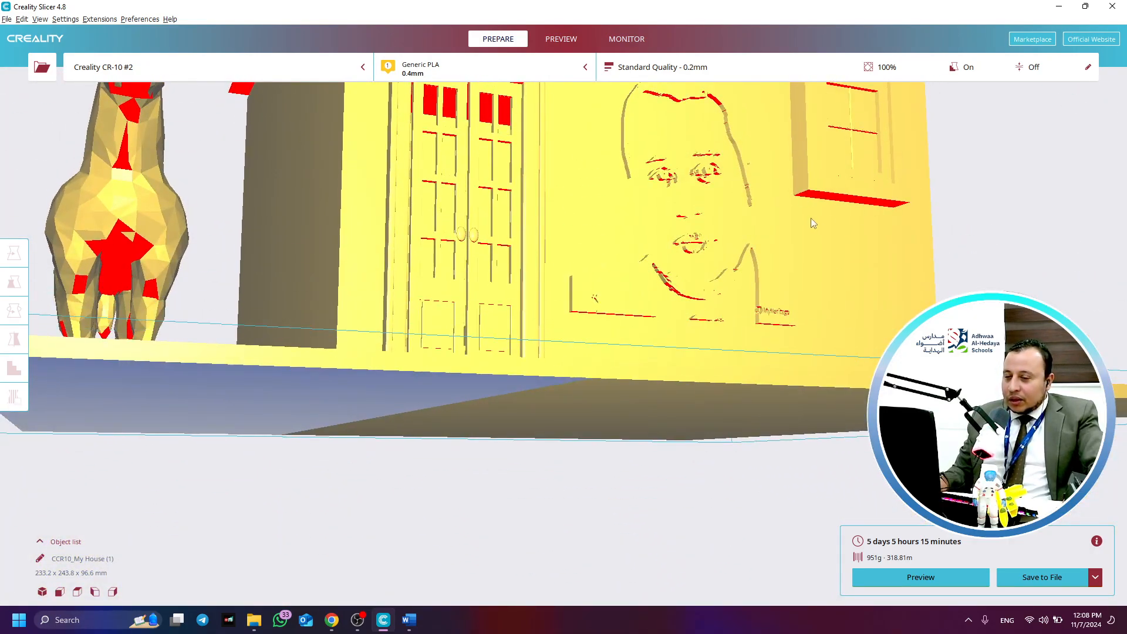
right_drag(811, 219, 802, 206)
right_drag(700, 212, 803, 234)
scroll(851, 284, up, 5)
right_drag(852, 288, 608, 396)
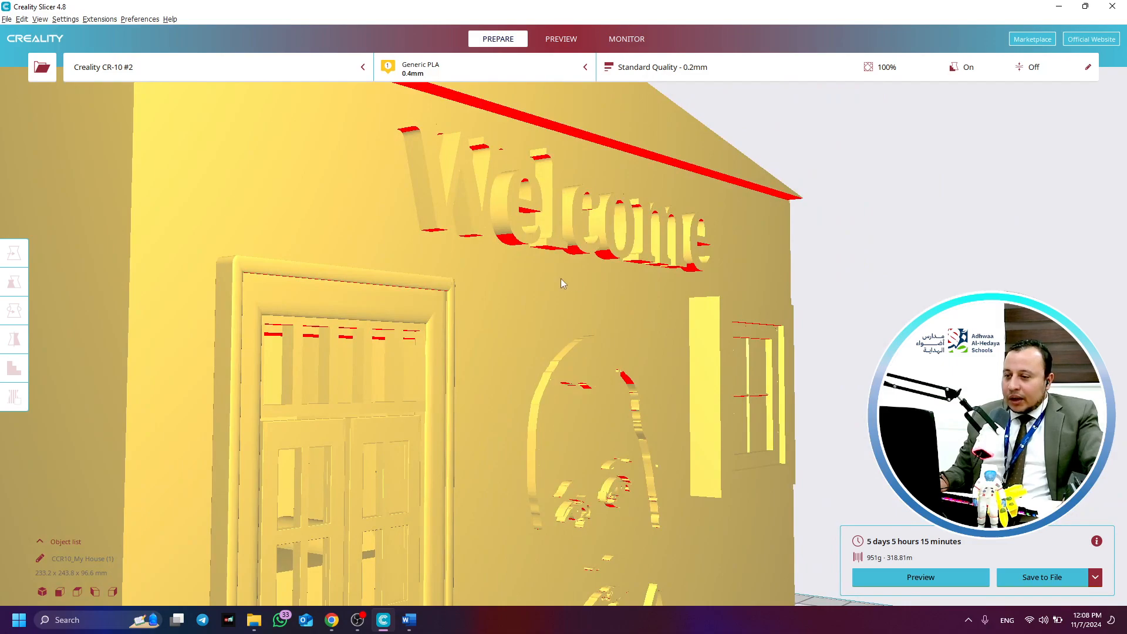
right_drag(640, 262, 308, 303)
scroll(443, 284, down, 4)
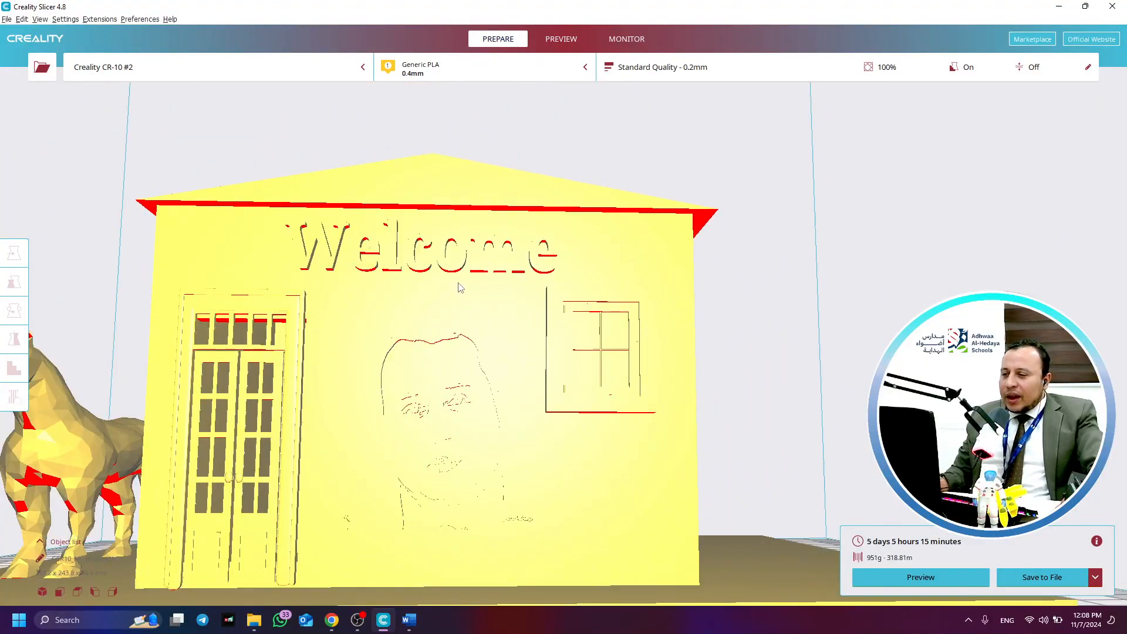
scroll(460, 287, down, 3)
Examine the overhangs under the horse's belly, legs and head from several sides
middle_drag(469, 311, 709, 280)
right_drag(710, 279, 728, 333)
right_drag(487, 478, 461, 518)
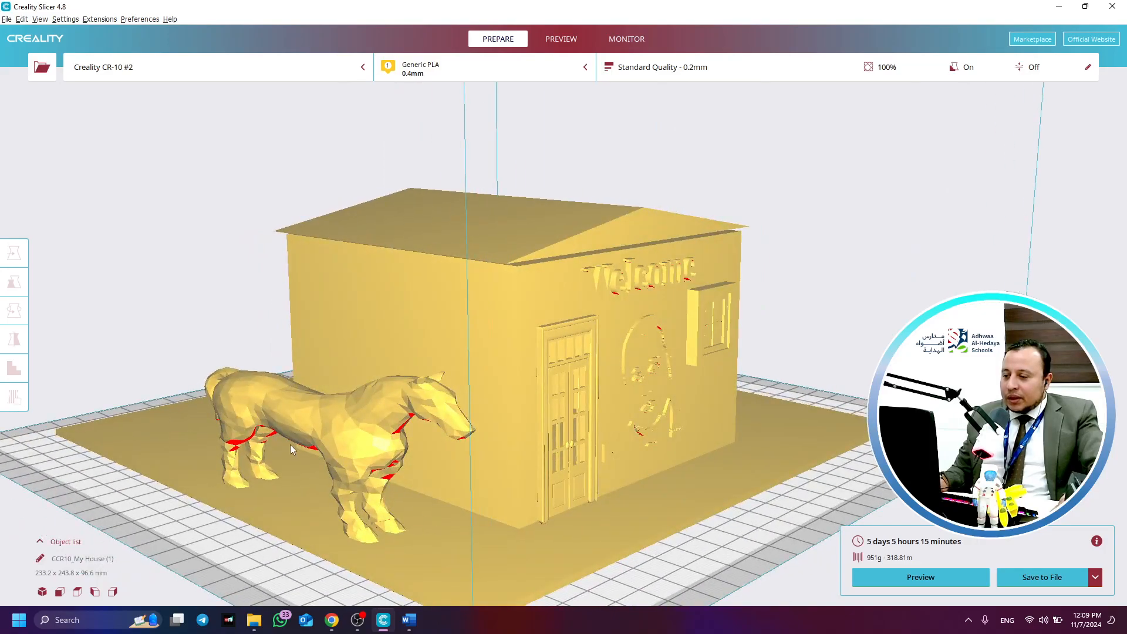
right_drag(300, 471, 460, 480)
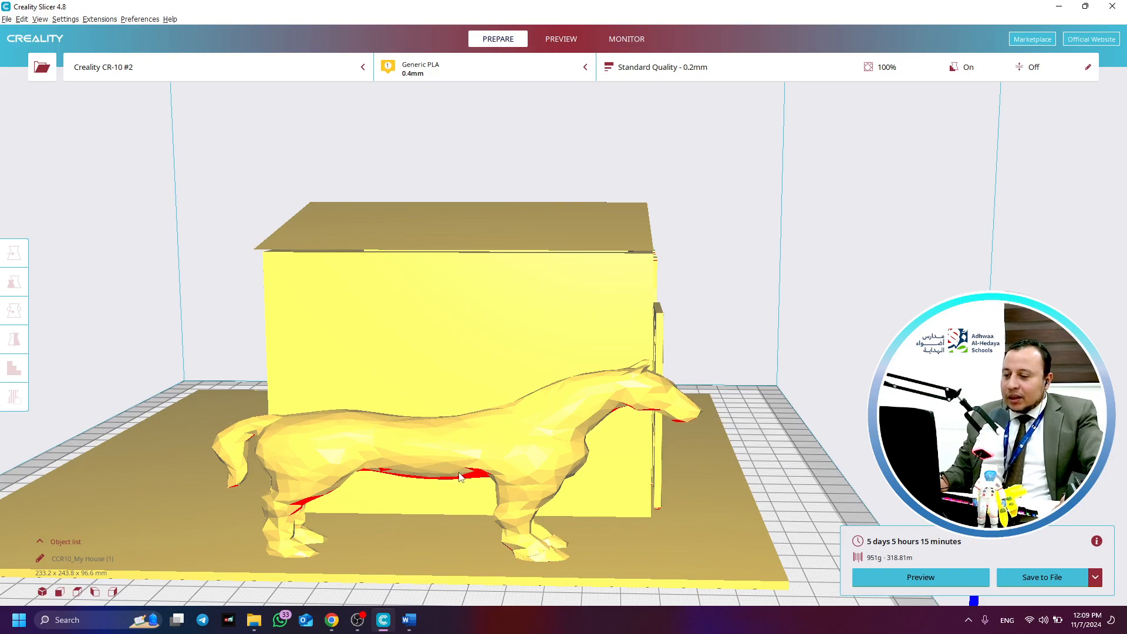
right_drag(568, 492, 446, 500)
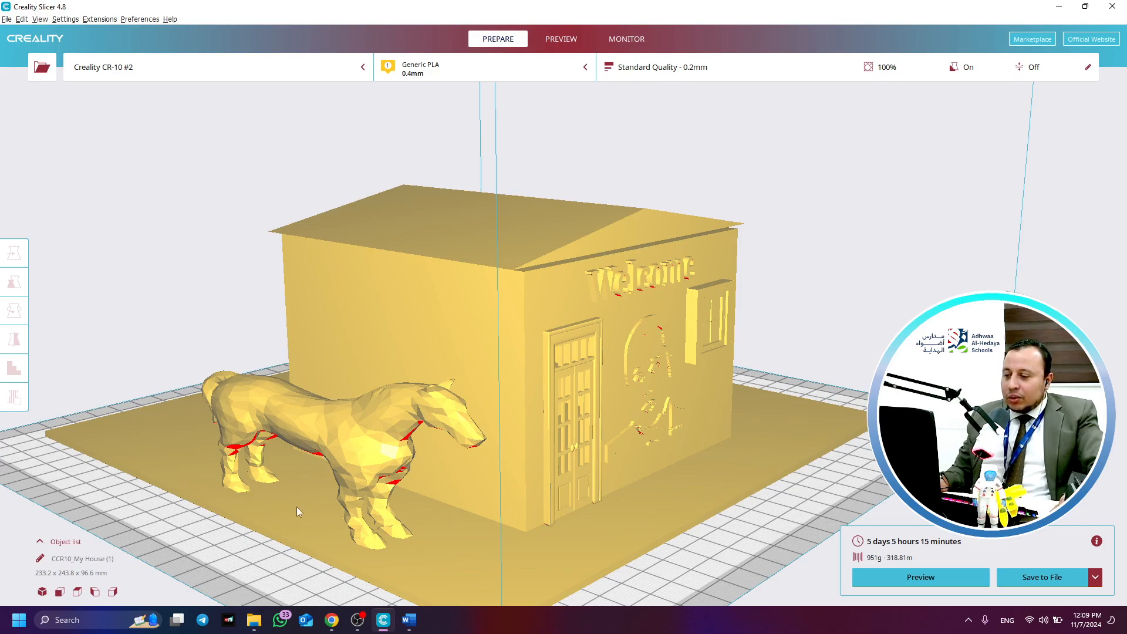
right_drag(285, 519, 556, 517)
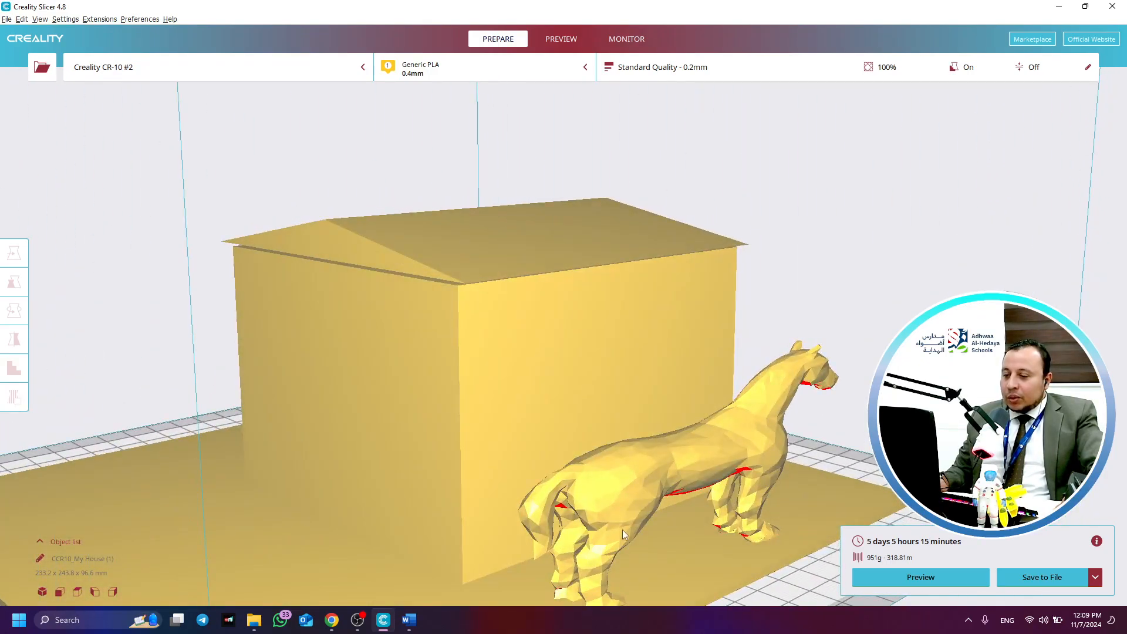
right_drag(675, 538, 463, 519)
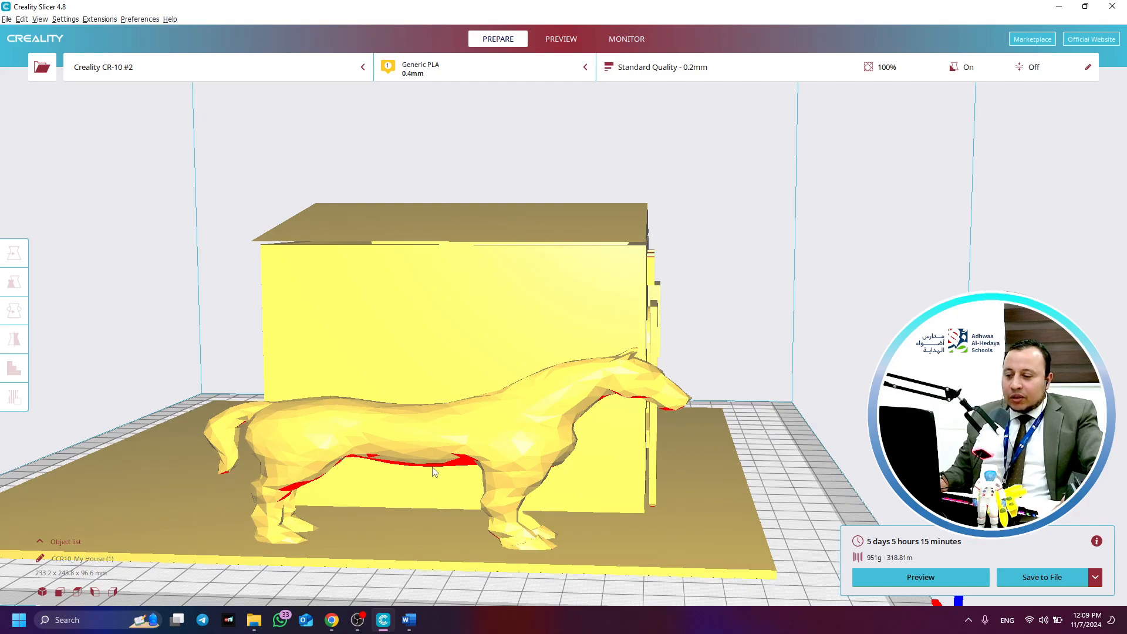
mouse_move(620, 539)
right_down()
mouse_move(416, 541)
mouse_move(610, 537)
right_up()
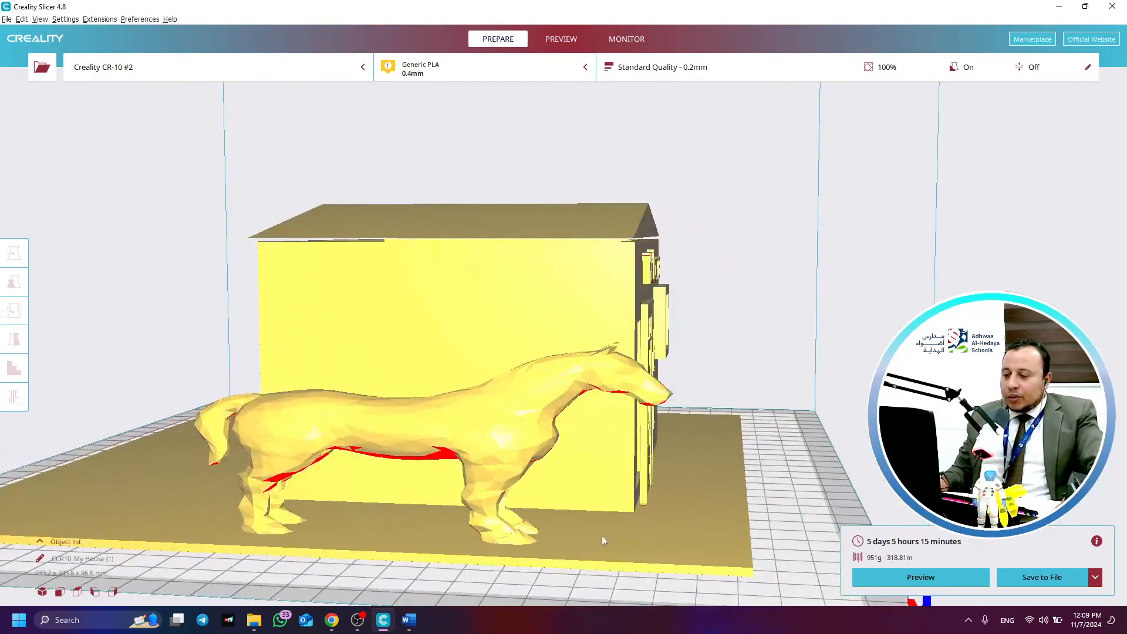
right_drag(588, 462, 563, 490)
right_drag(365, 473, 427, 506)
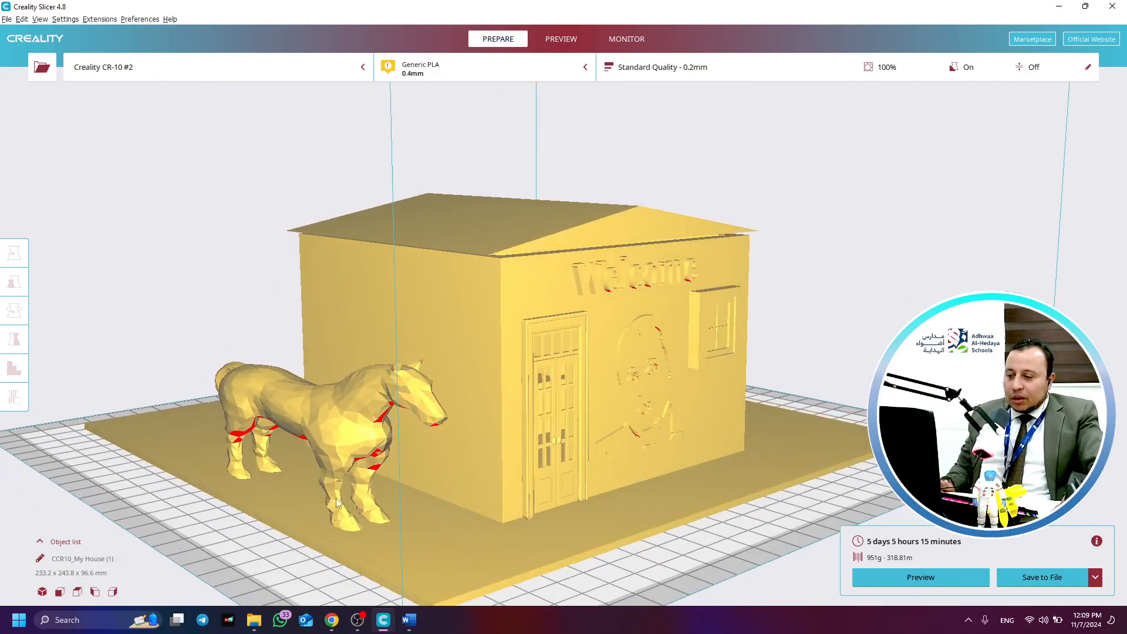
right_drag(516, 518, 587, 514)
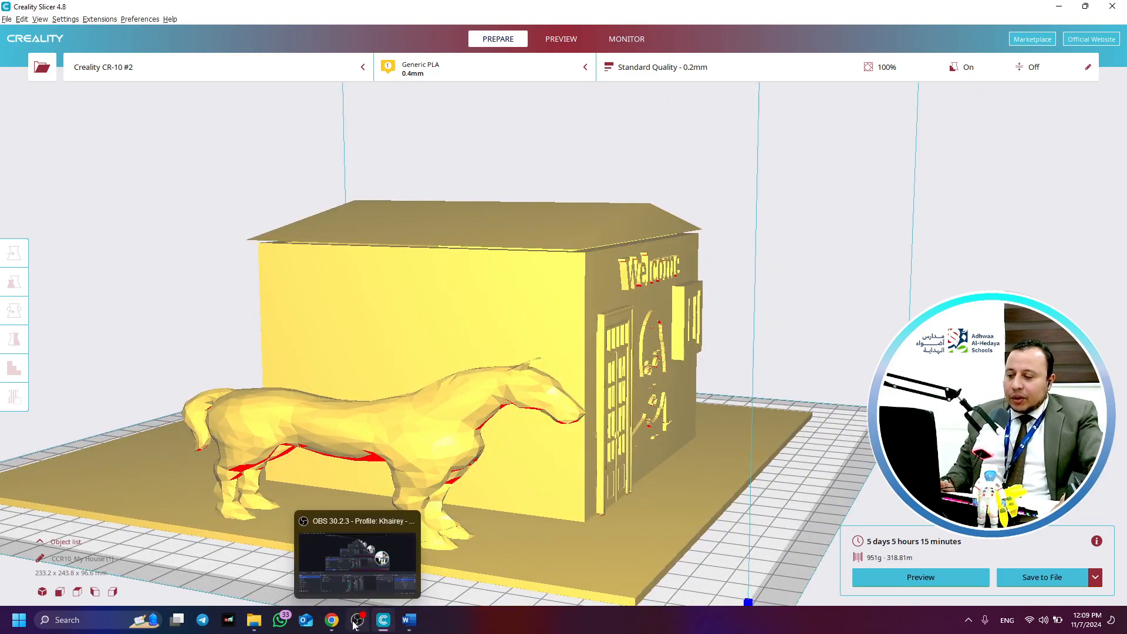
Switch to the My House design in Tinkercad and examine the horse and house front from different angles and distances
click(332, 620)
right_drag(449, 404, 337, 435)
scroll(338, 437, up, 6)
right_drag(407, 423, 158, 338)
right_drag(388, 444, 359, 497)
scroll(572, 364, down, 7)
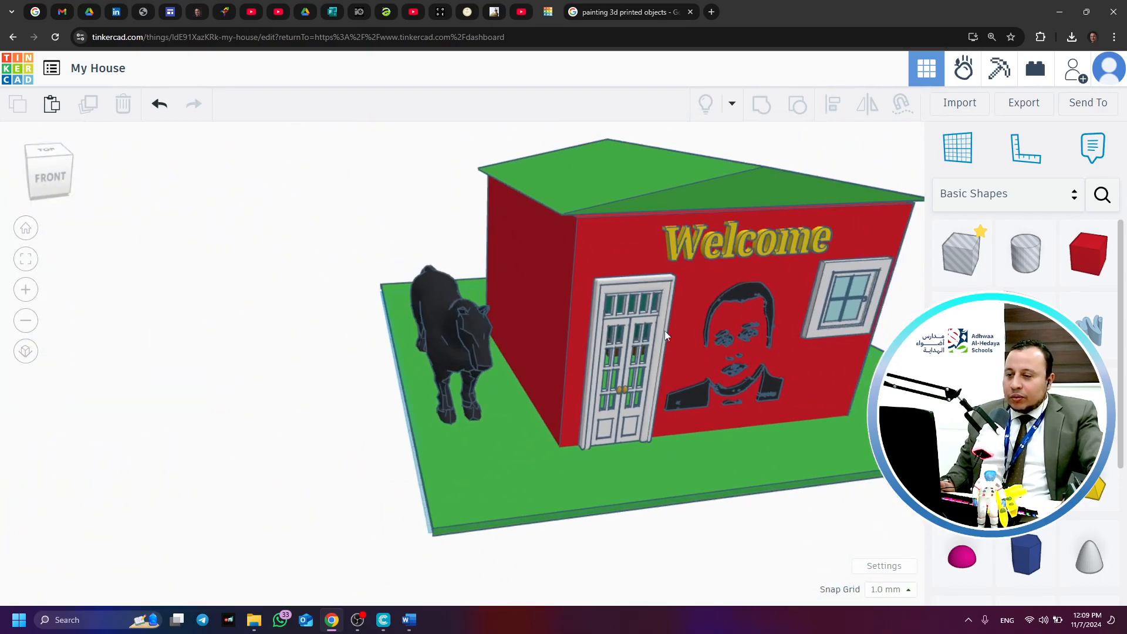
right_drag(717, 368, 633, 401)
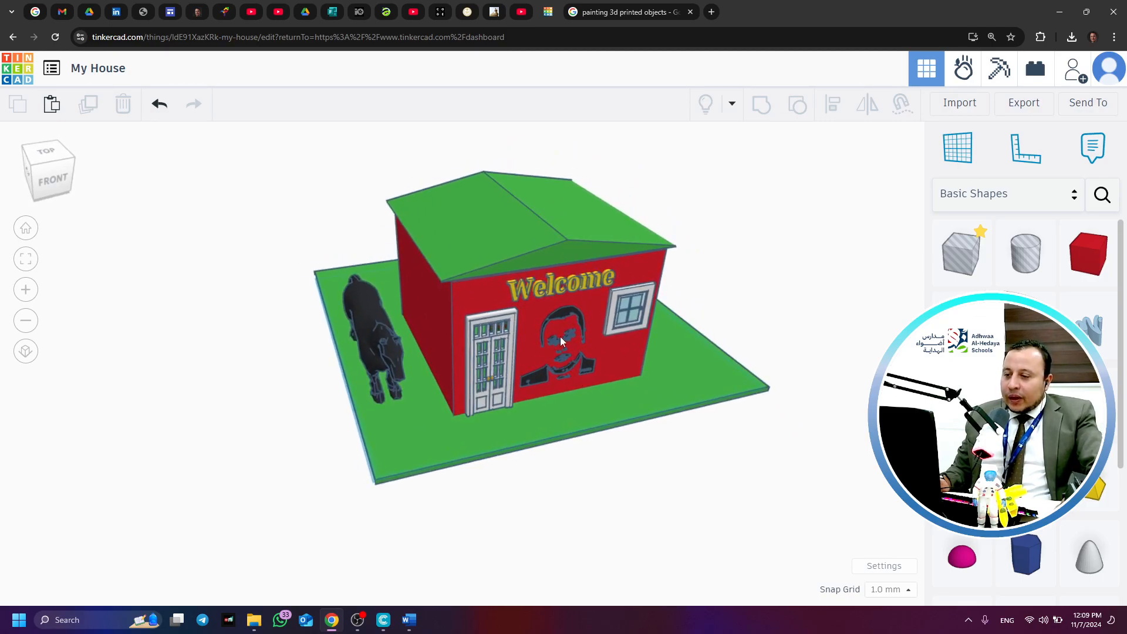
Move the green roof off the house to the open workplane beside the horse, about 157 mm sideways, and keep it selected
drag(569, 228, 196, 323)
scroll(232, 326, down, 5)
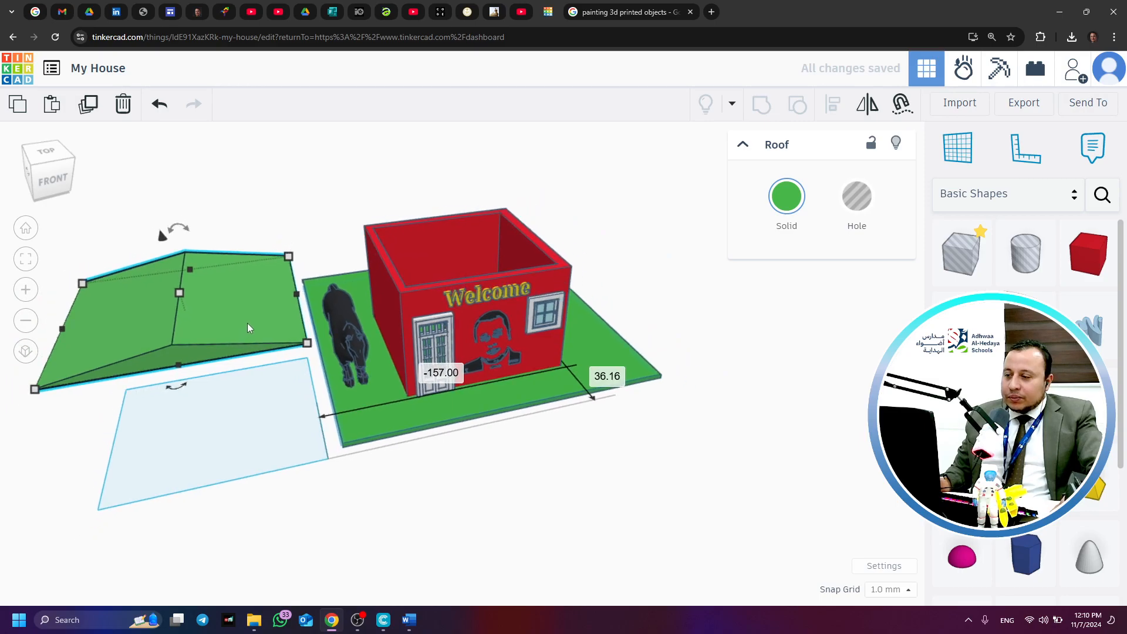
click(459, 489)
right_drag(584, 390, 542, 376)
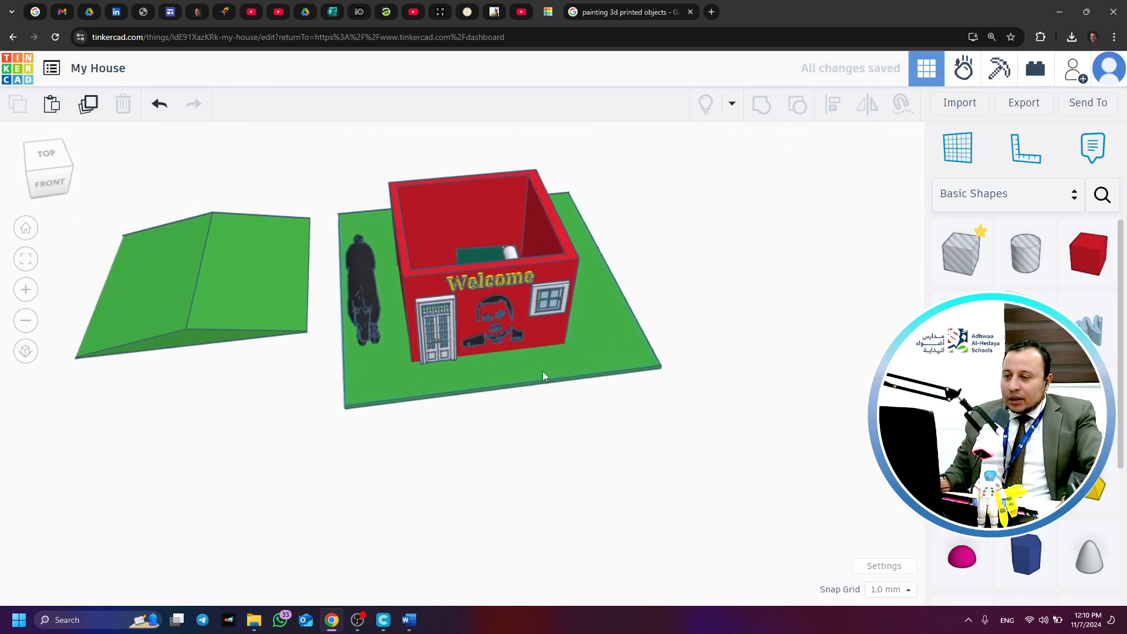
click(233, 298)
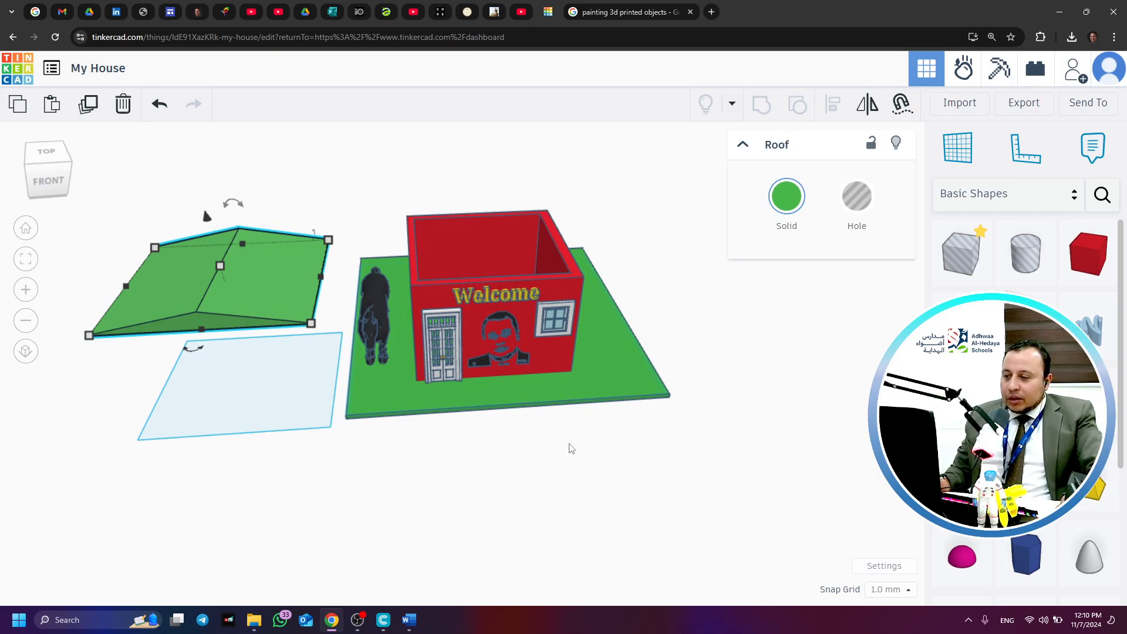
Drop the floating green roof down onto the workplane beside the house
click(322, 431)
right_drag(322, 430, 368, 353)
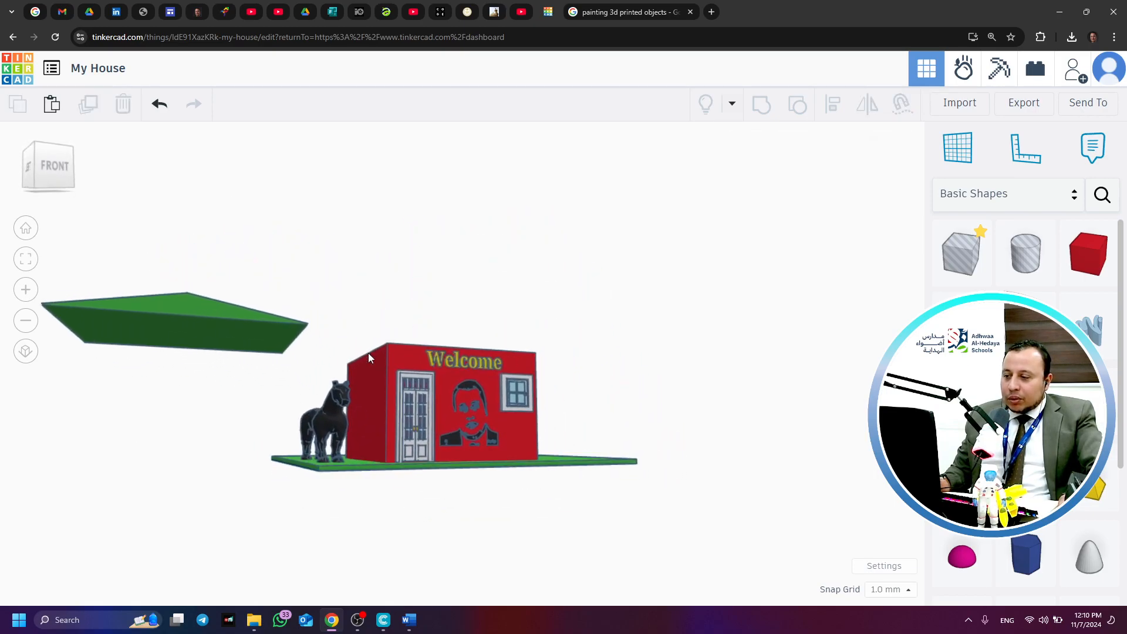
right_drag(194, 331, 173, 390)
click(181, 333)
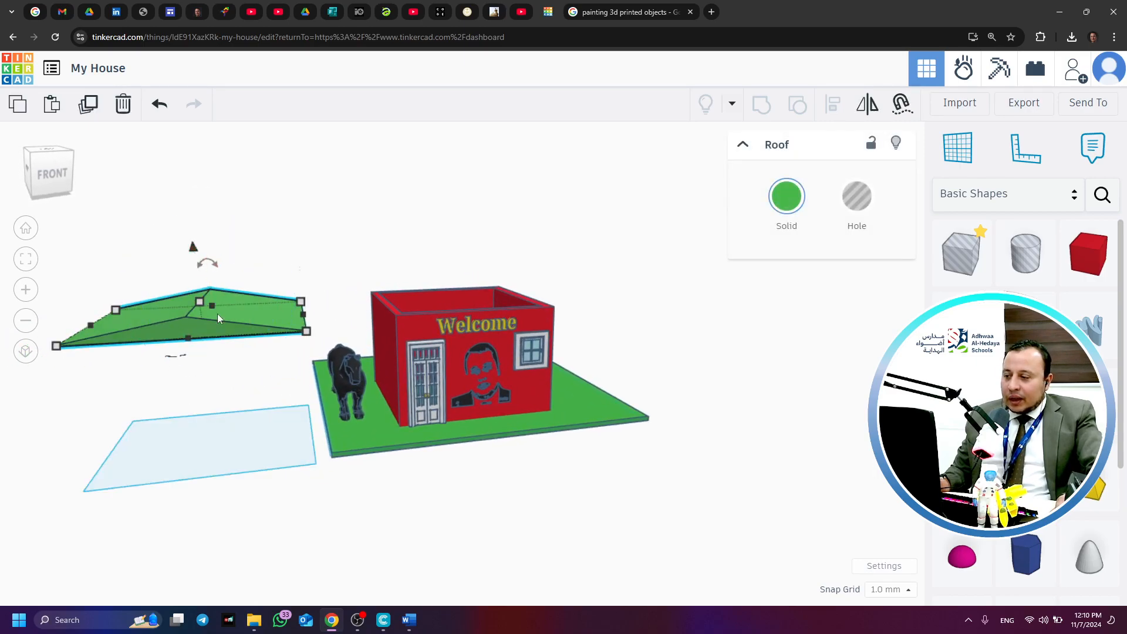
key(d)
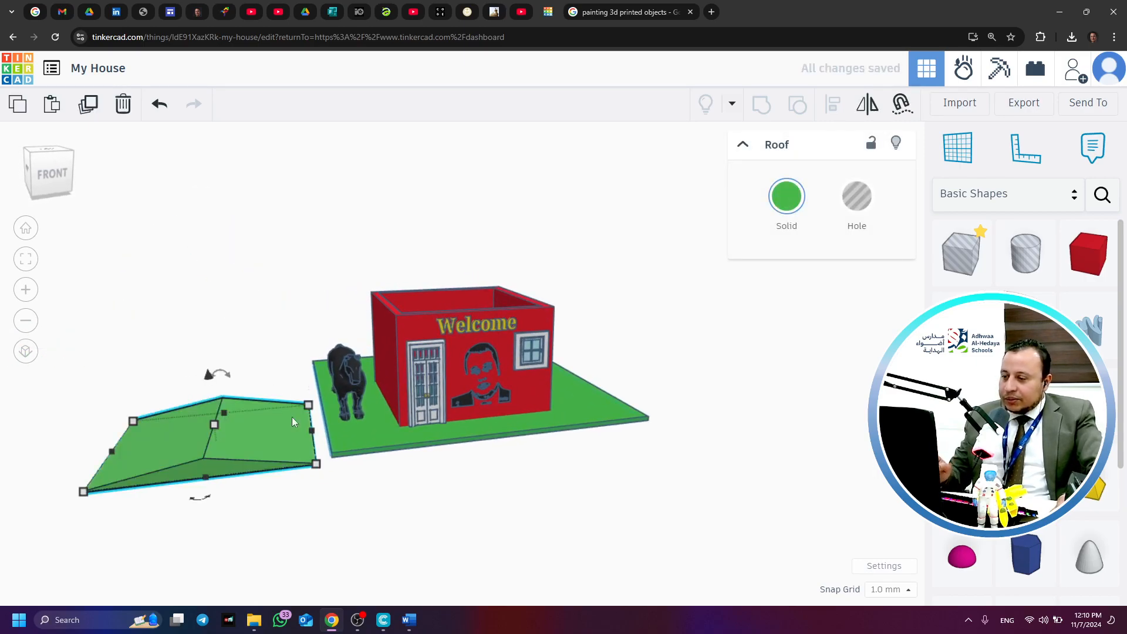
Select the house, horse and base without the roof and export only the selected 8 shapes as an STL file
click(447, 503)
mouse_move(447, 504)
right_down()
mouse_move(514, 520)
mouse_move(498, 518)
mouse_move(614, 519)
mouse_move(590, 556)
mouse_move(569, 559)
mouse_move(602, 536)
mouse_move(450, 488)
right_up()
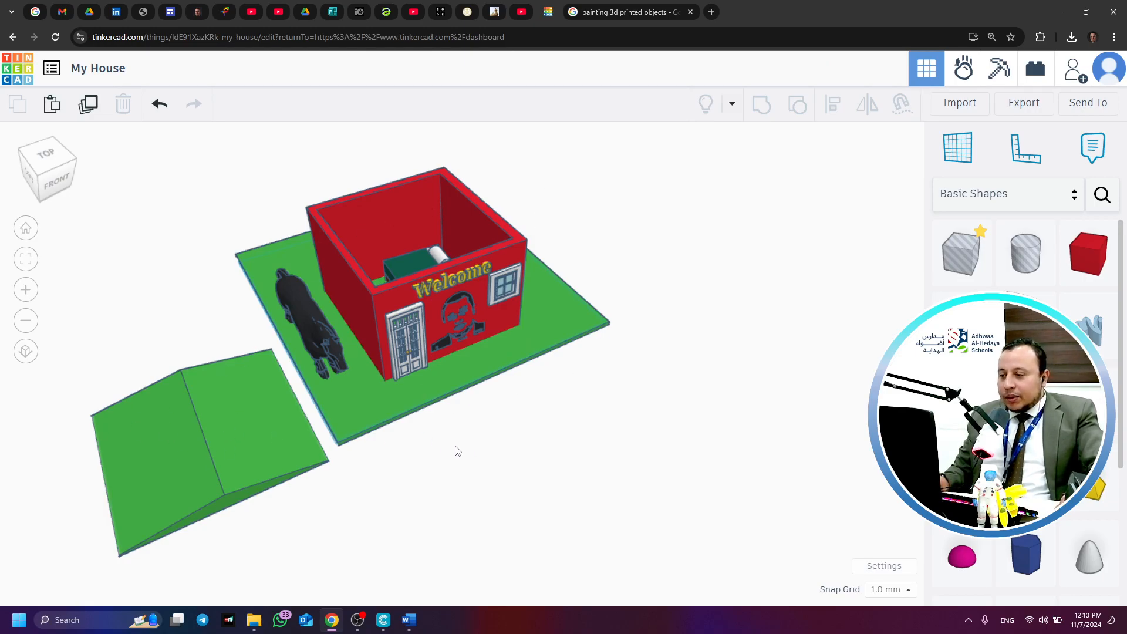
right_drag(495, 419, 651, 339)
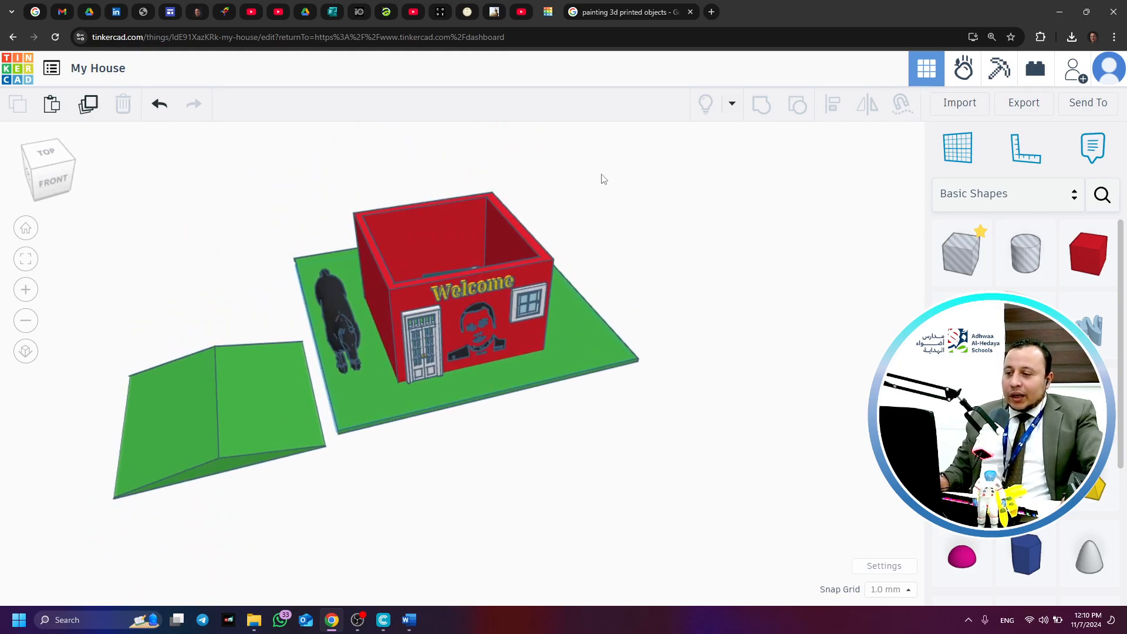
drag(590, 168, 334, 429)
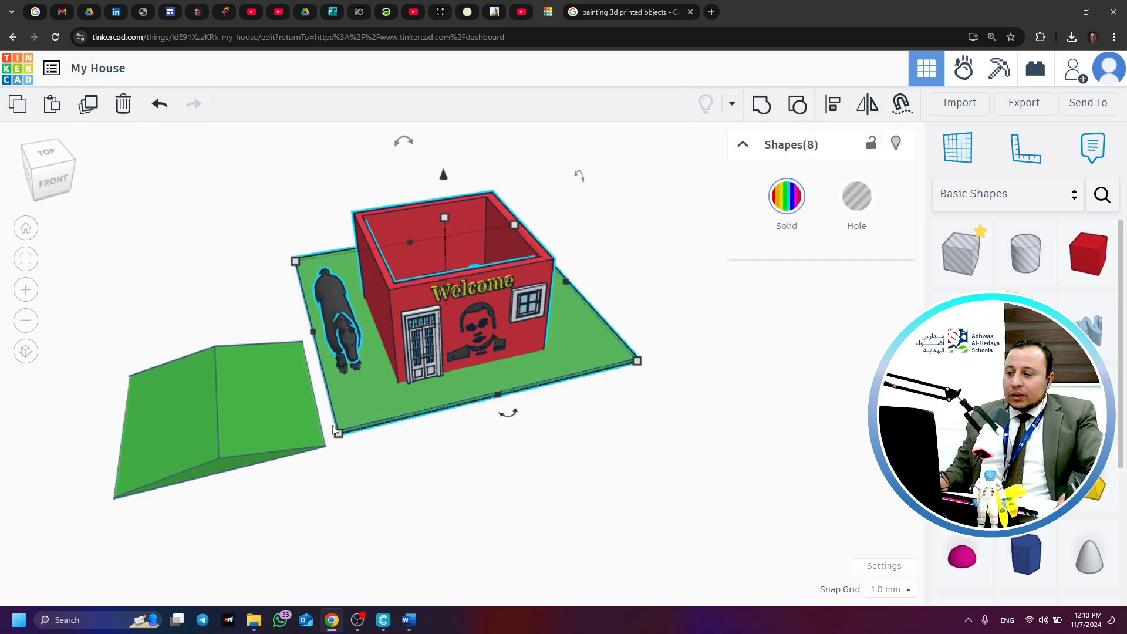
click(1014, 104)
click(657, 364)
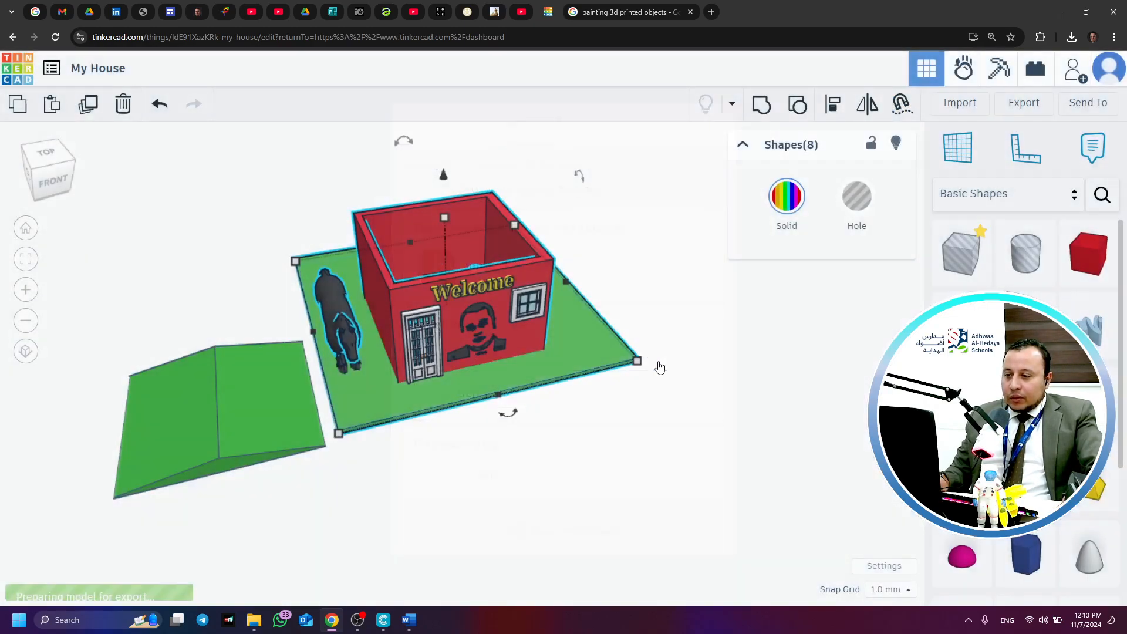
click(1024, 103)
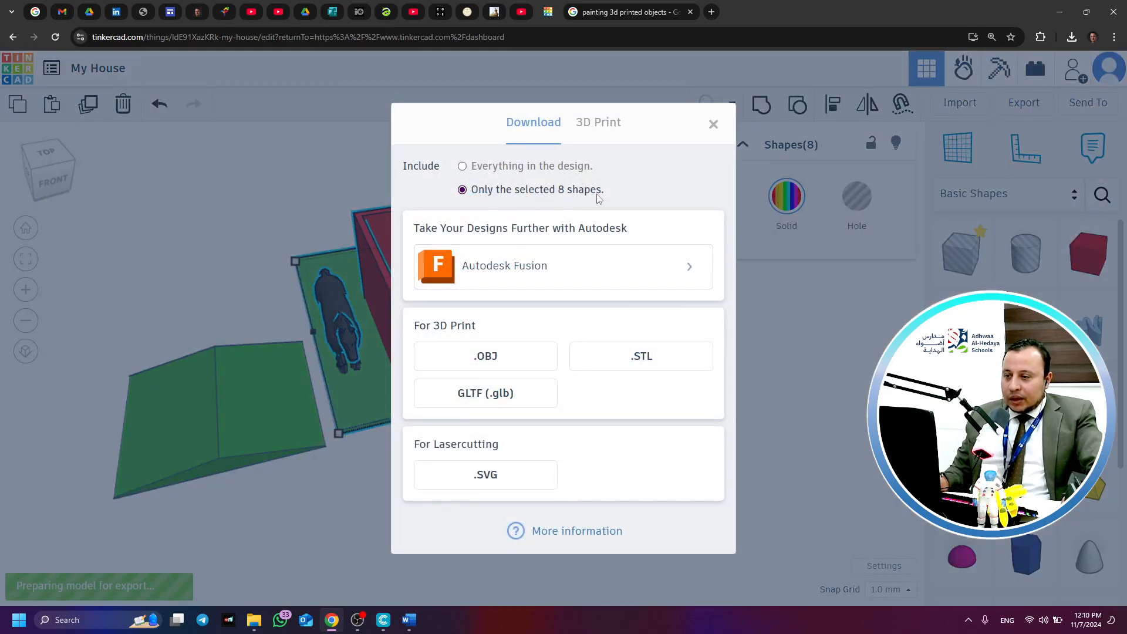
click(713, 124)
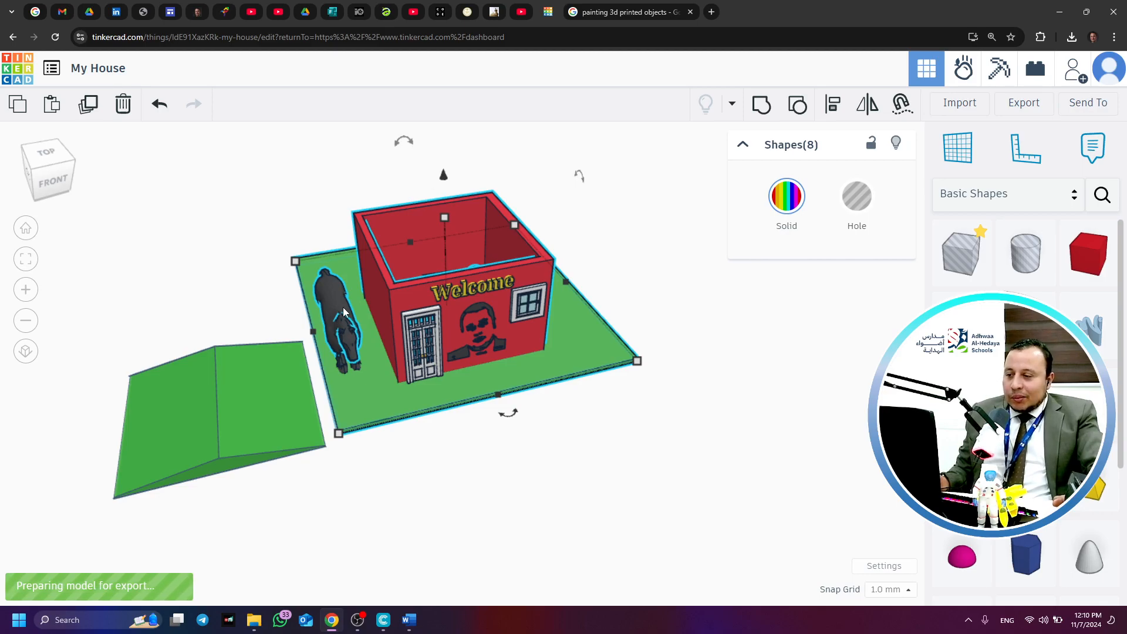
Switch to Creality Slicer and examine the sliced house's layer preview, from the full model down to the base layers
click(383, 618)
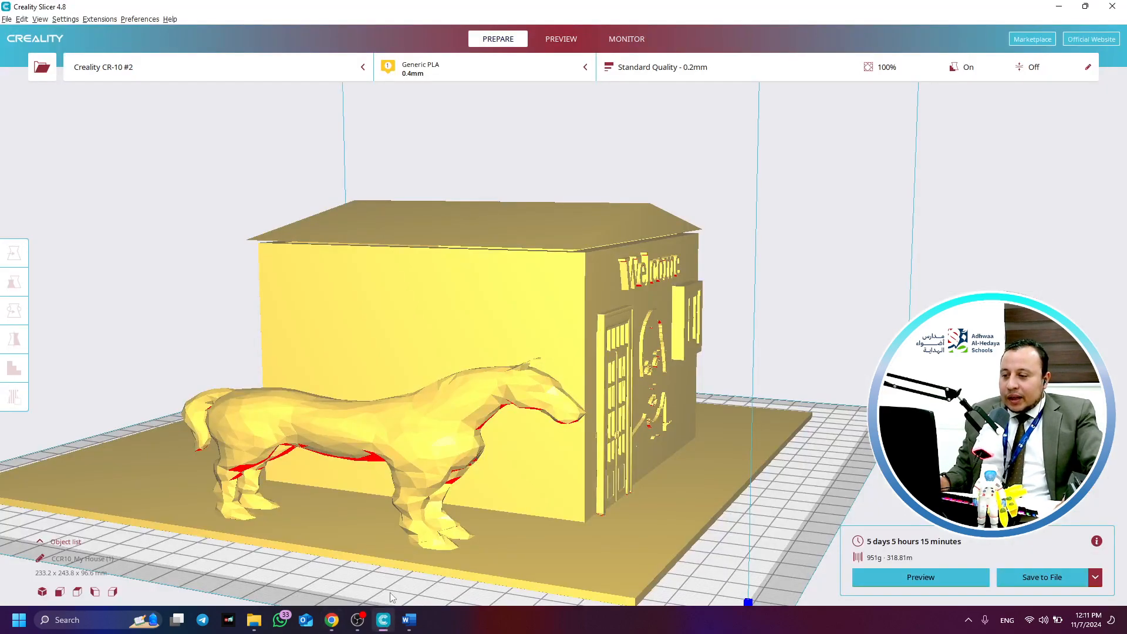
click(558, 35)
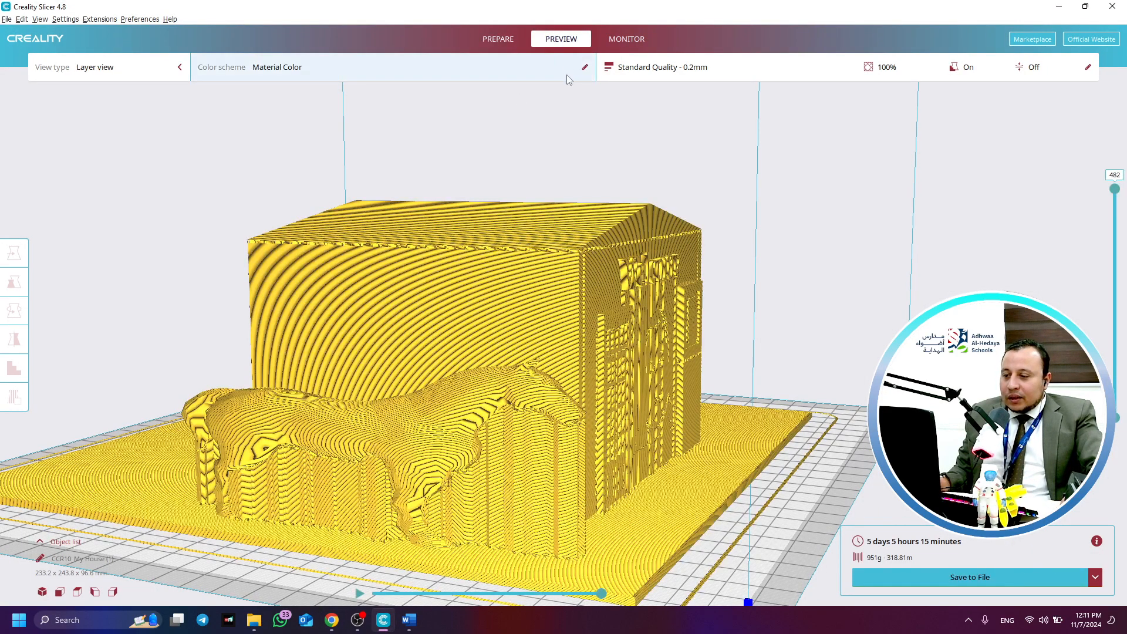
right_drag(688, 456, 609, 452)
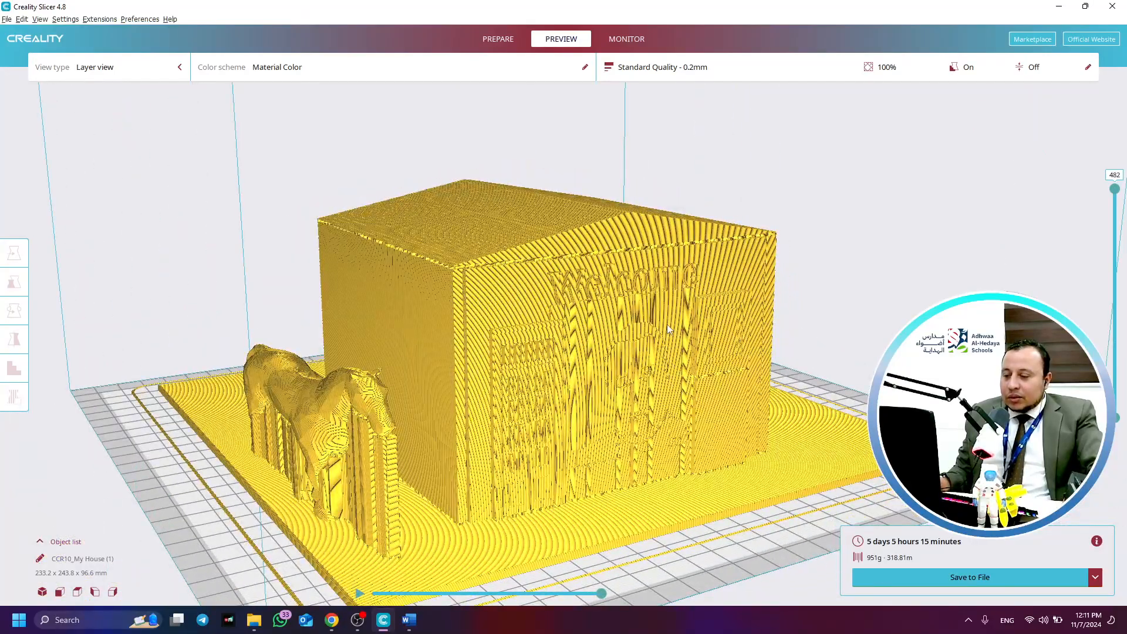
drag(1115, 189, 1125, 416)
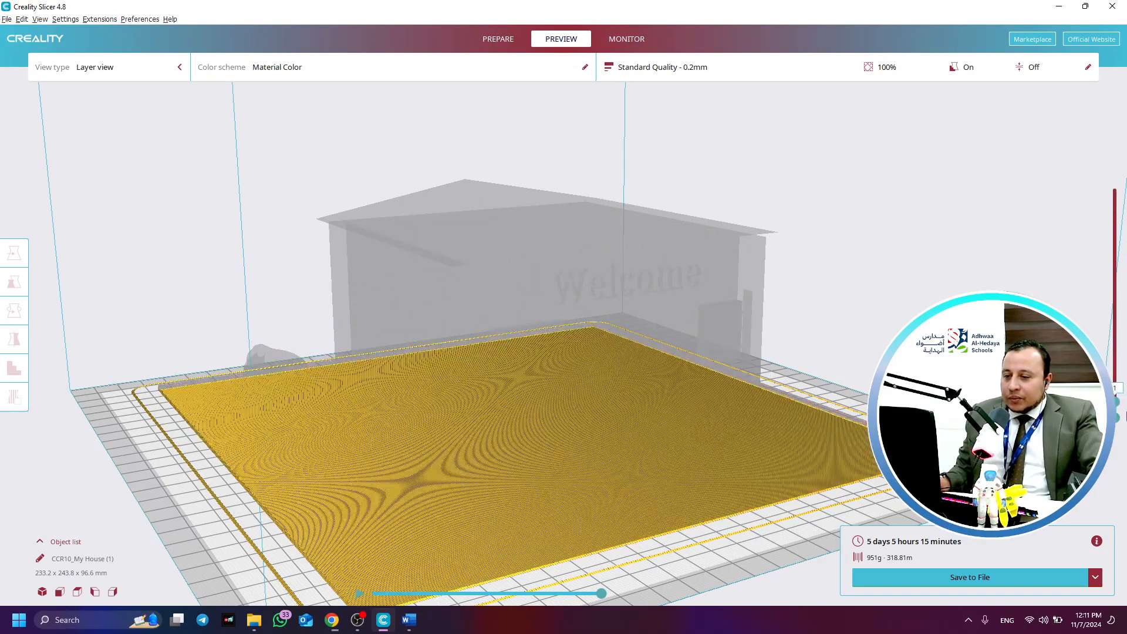
right_drag(587, 352, 587, 395)
mouse_move(1120, 407)
mouse_down()
mouse_move(1122, 175)
mouse_move(1117, 388)
mouse_up()
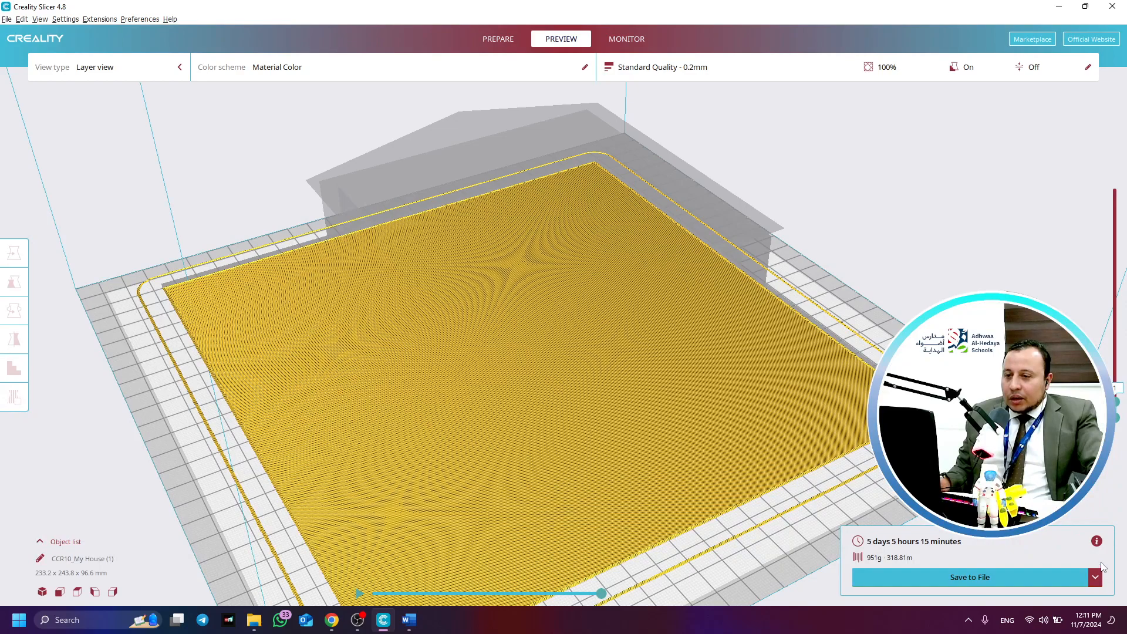
Save the sliced house to the Desktop as the G-code file CCR10_My House (1).gcode
click(504, 39)
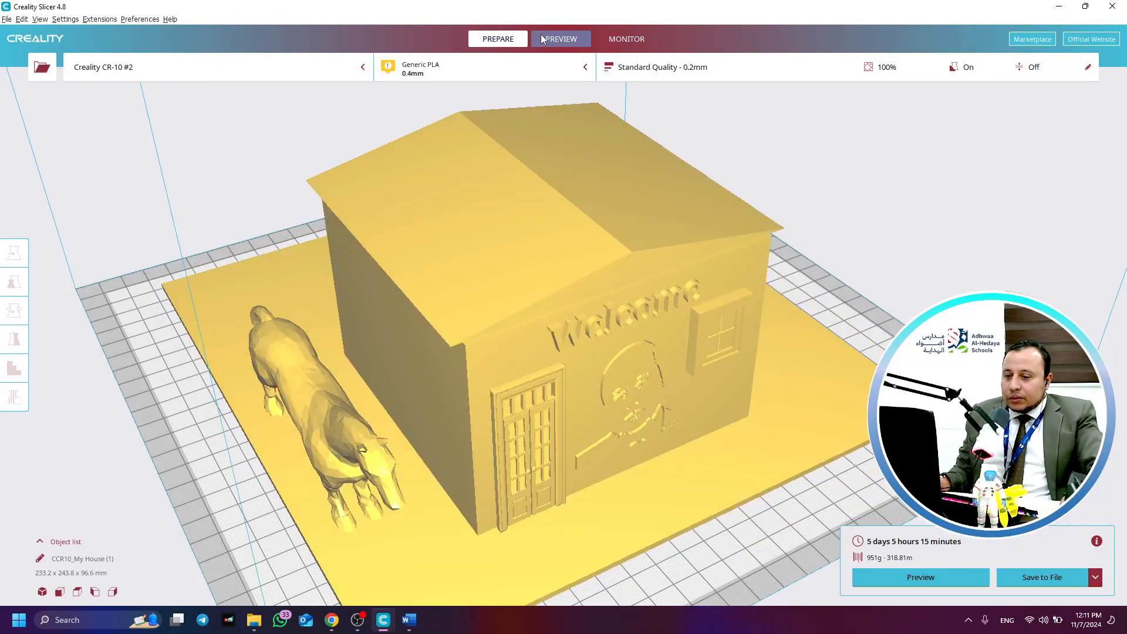
click(543, 39)
click(1072, 578)
scroll(65, 302, up, 2)
click(50, 203)
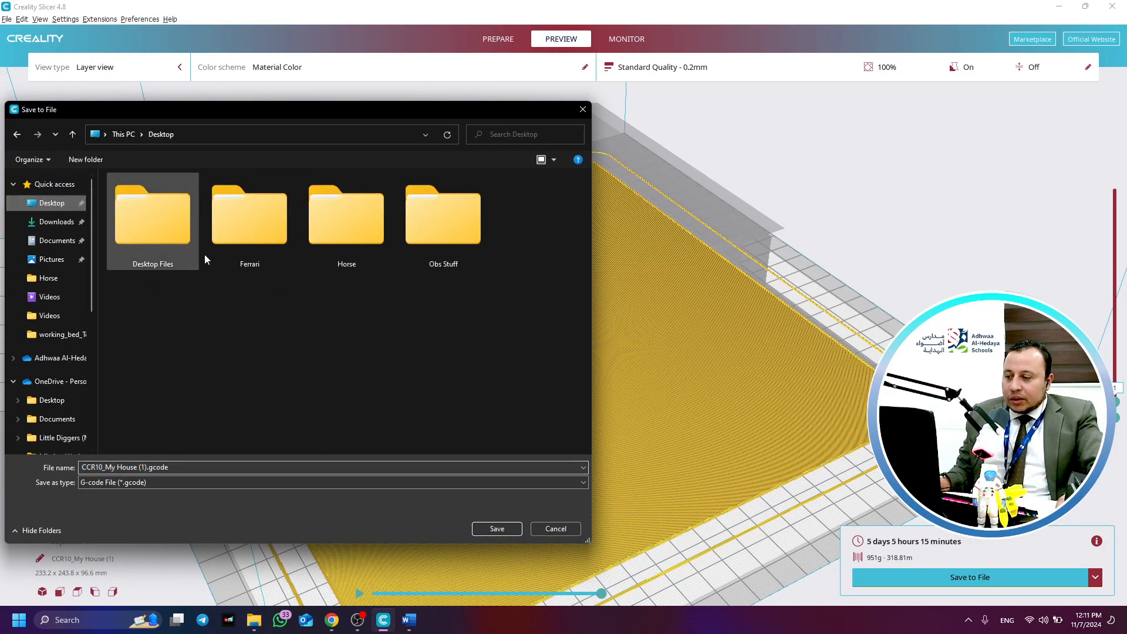
click(498, 528)
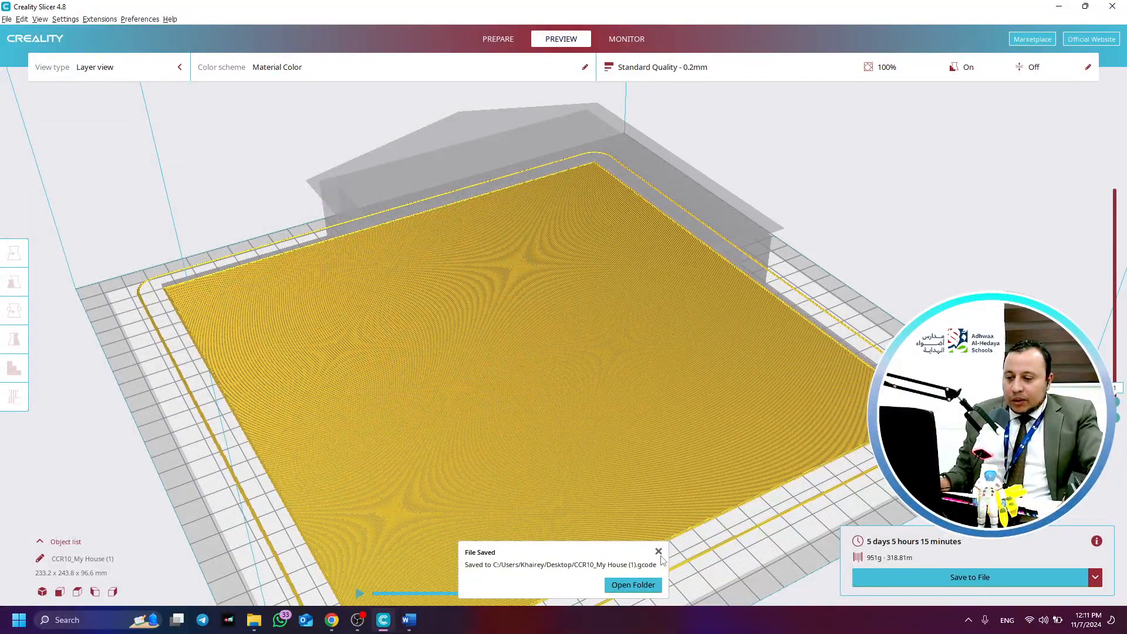
click(658, 552)
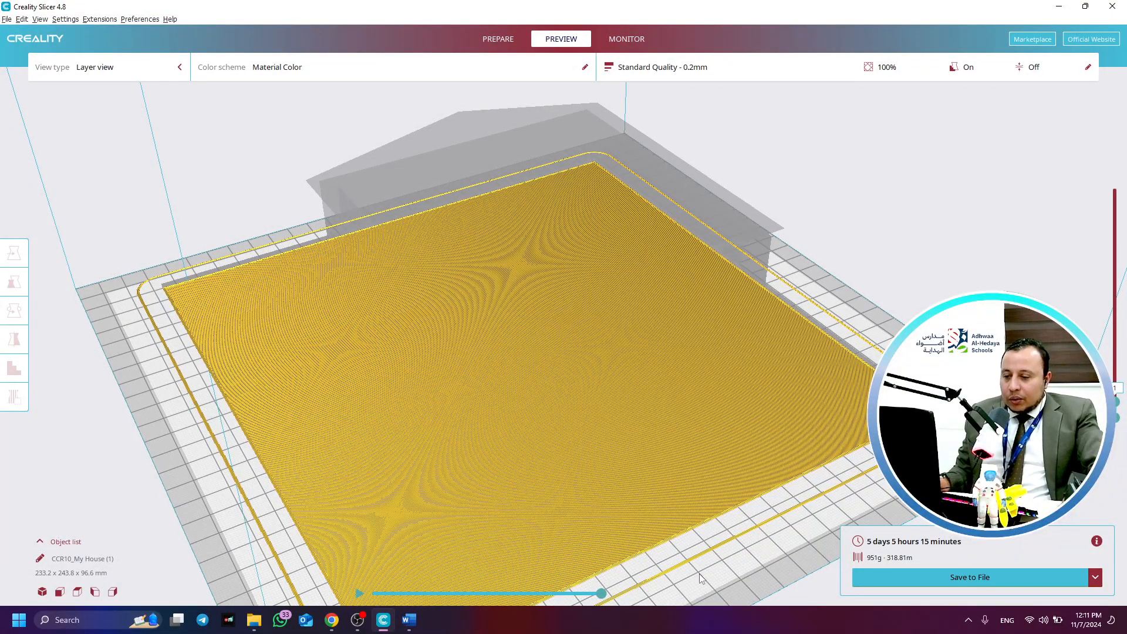
Close Creality Slicer and minimize the browser and Word windows to reach the desktop
mouse_move(601, 594)
mouse_down()
mouse_move(469, 594)
mouse_move(400, 611)
mouse_move(560, 588)
mouse_move(627, 599)
mouse_up()
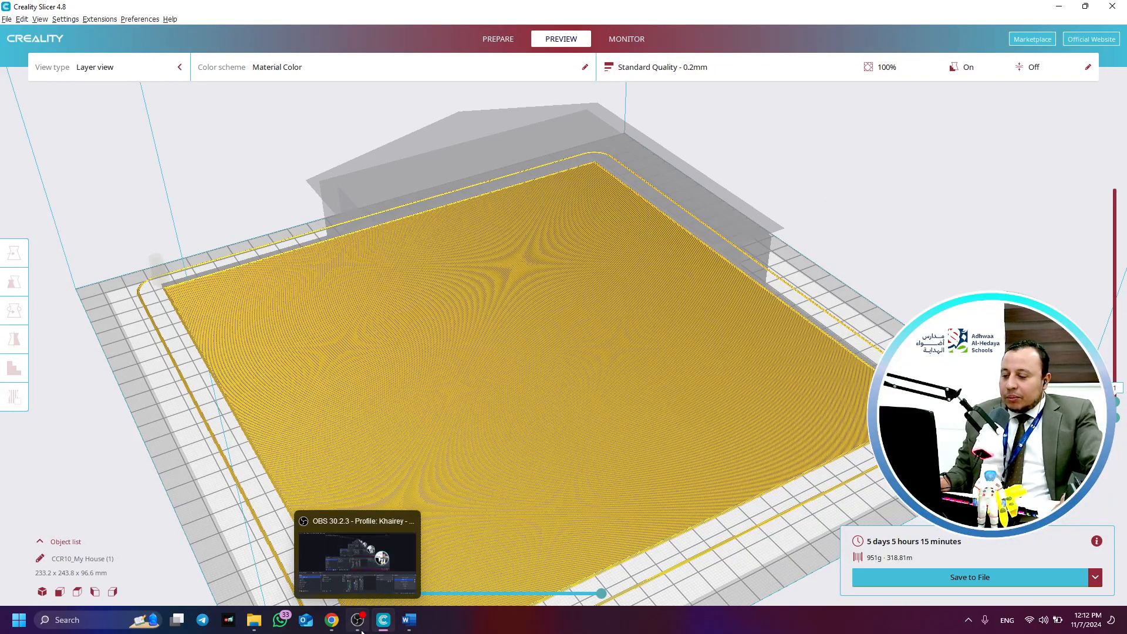
click(332, 624)
drag(333, 627, 363, 628)
click(662, 247)
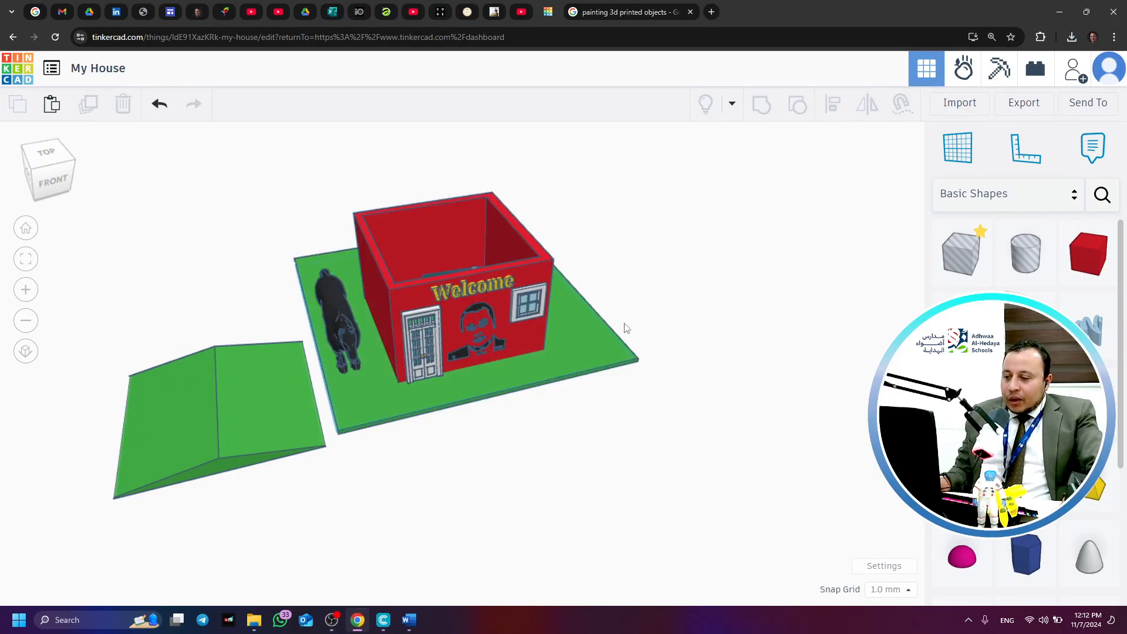
click(1060, 11)
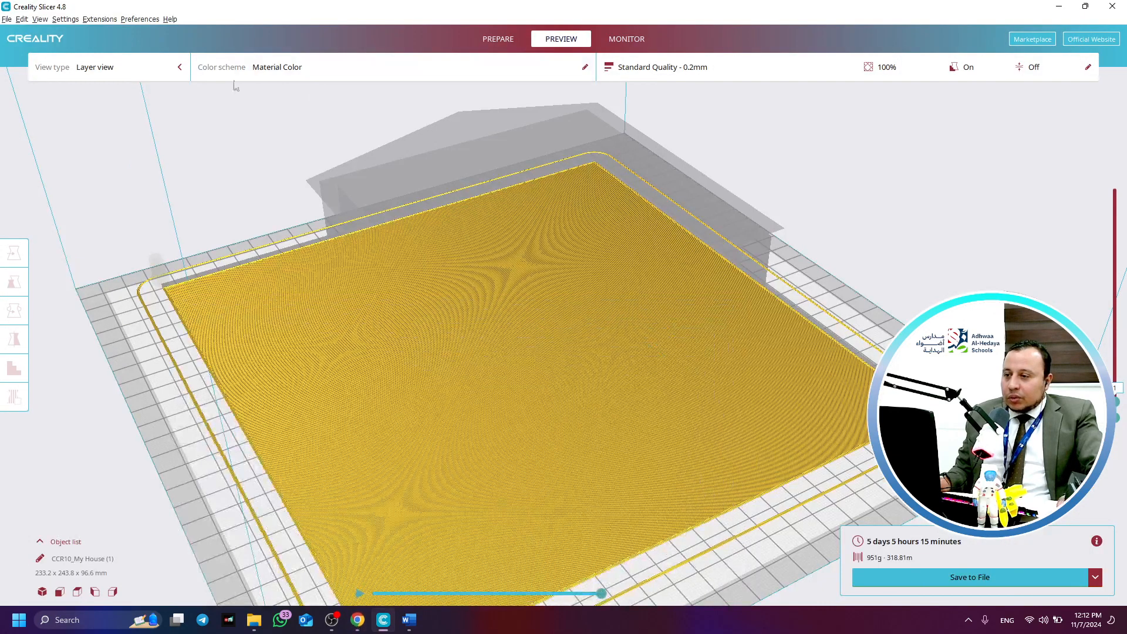
click(1116, 5)
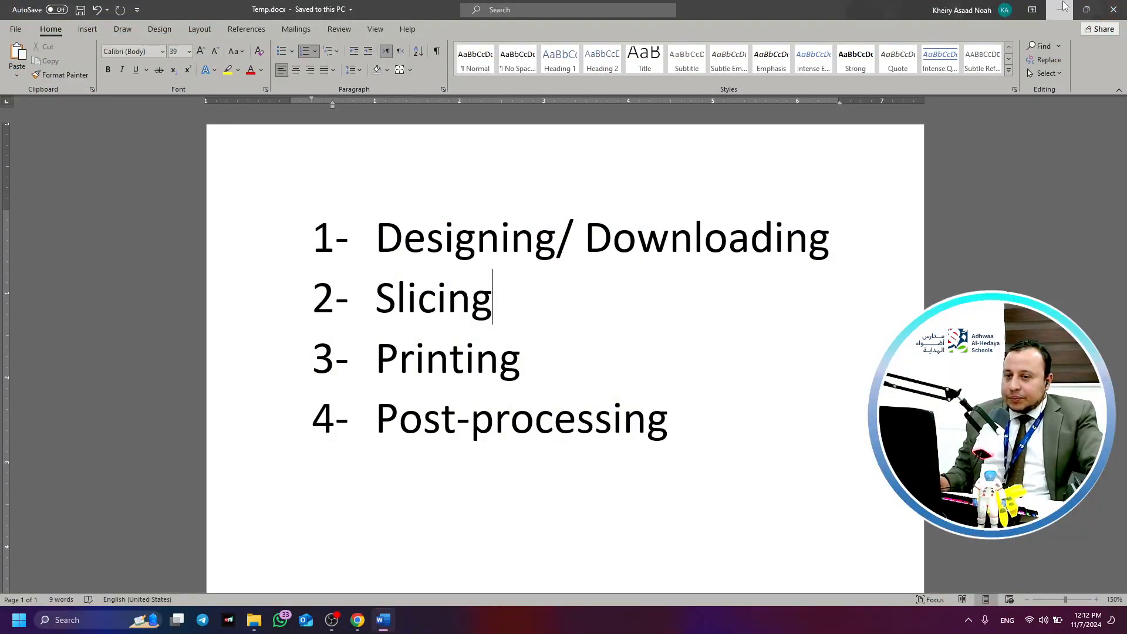
click(1060, 10)
Open My House (2).stl from the Downloads folder in Creality Slicer and inspect the roofless house from different angles
double_click(9, 35)
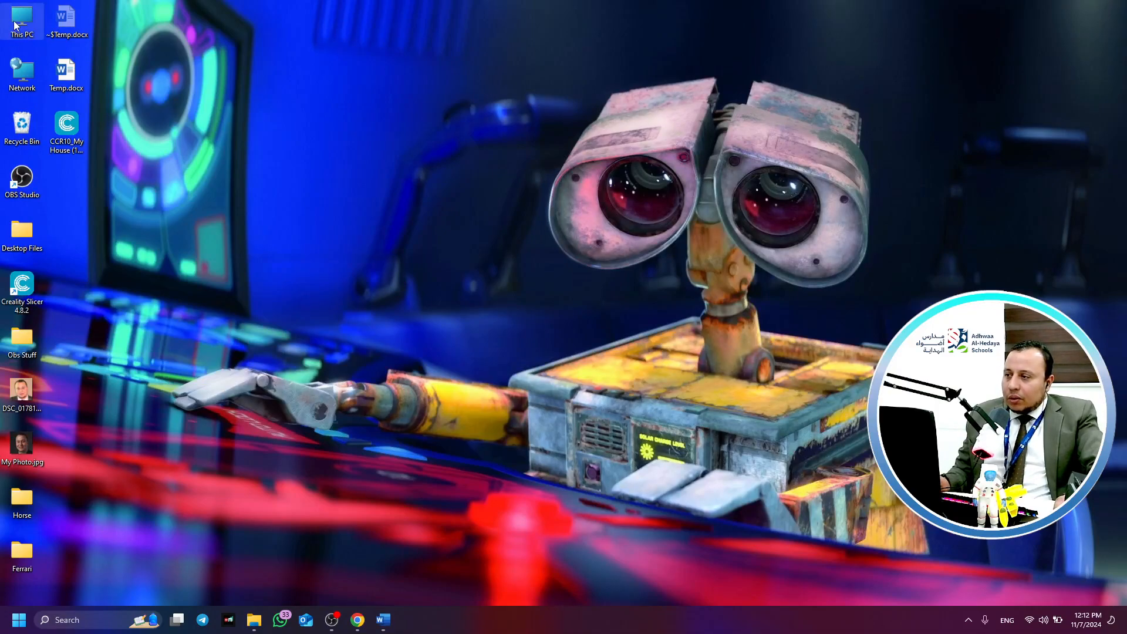
click(80, 131)
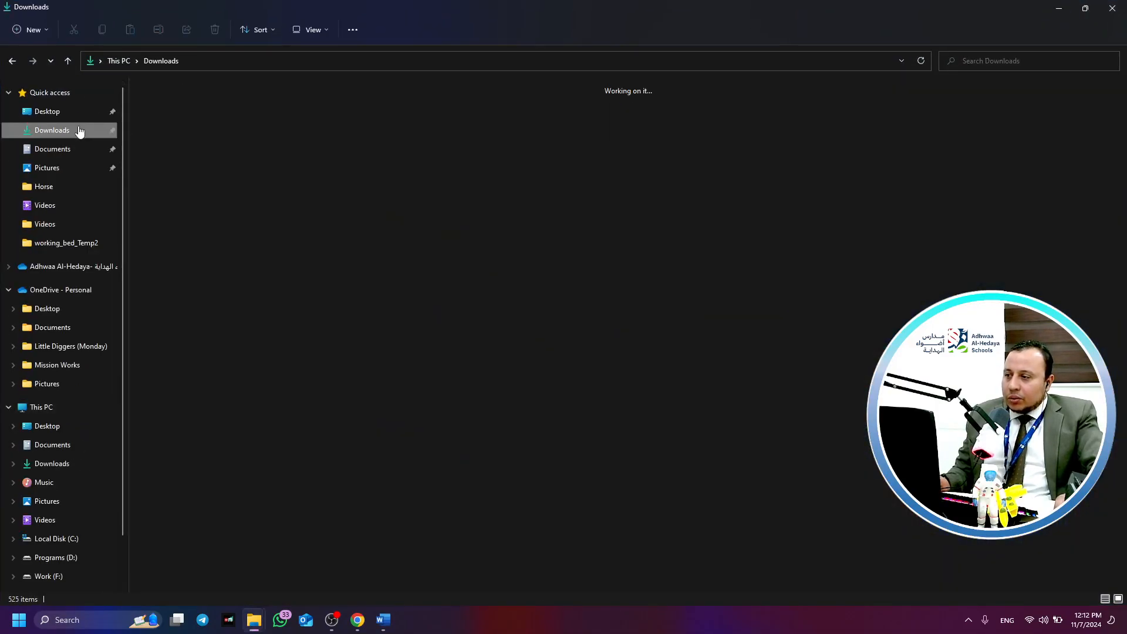
click(206, 149)
click(314, 149)
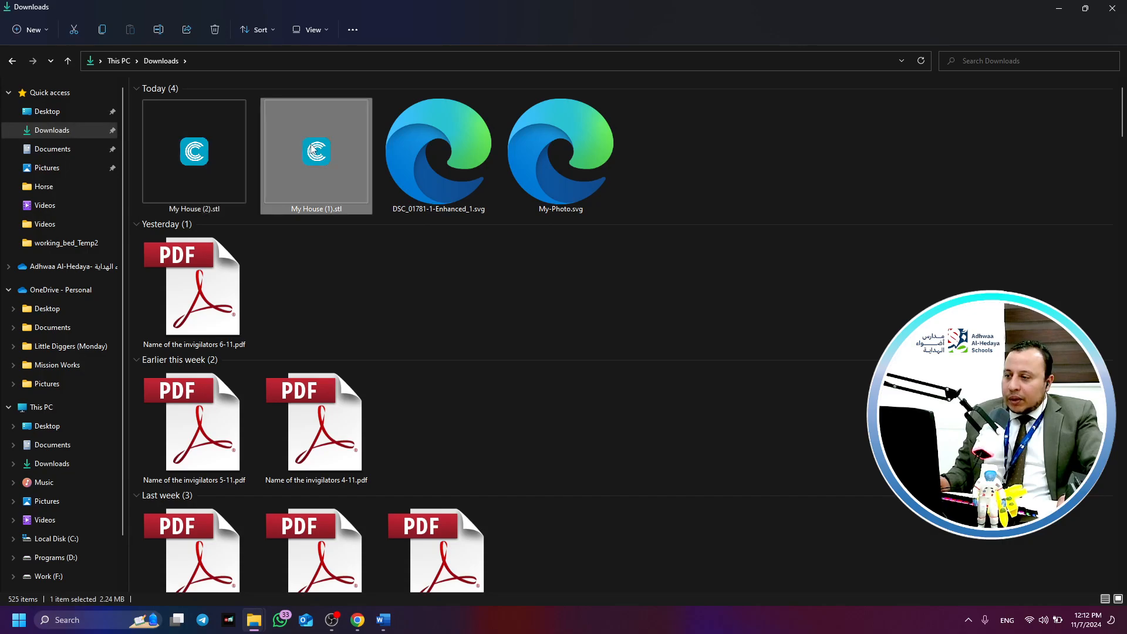
double_click(228, 151)
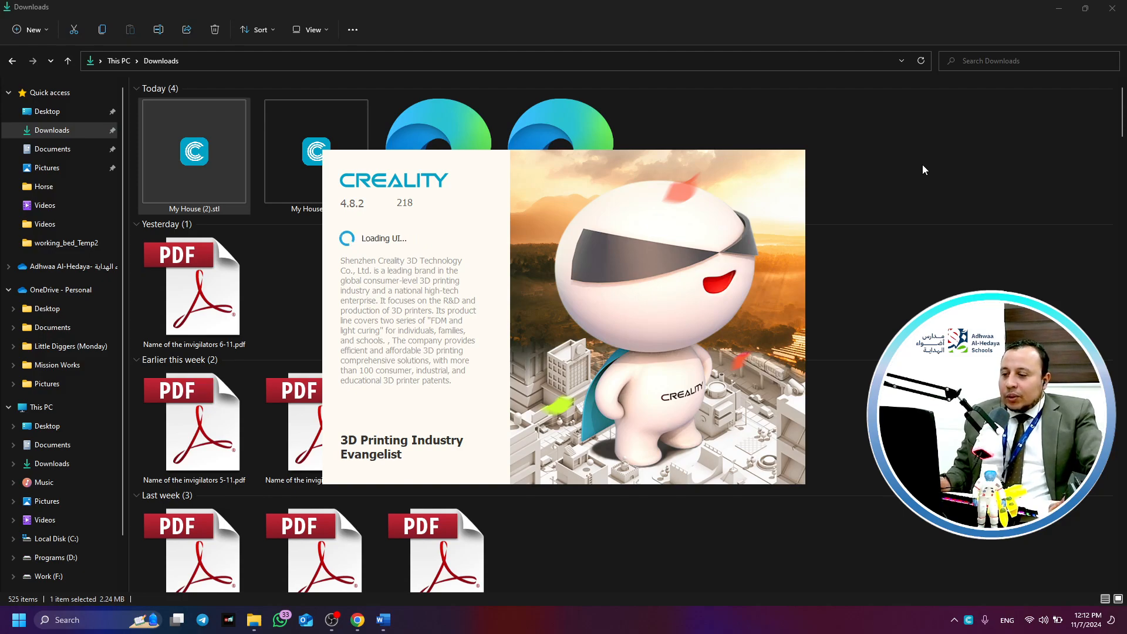
click(1057, 7)
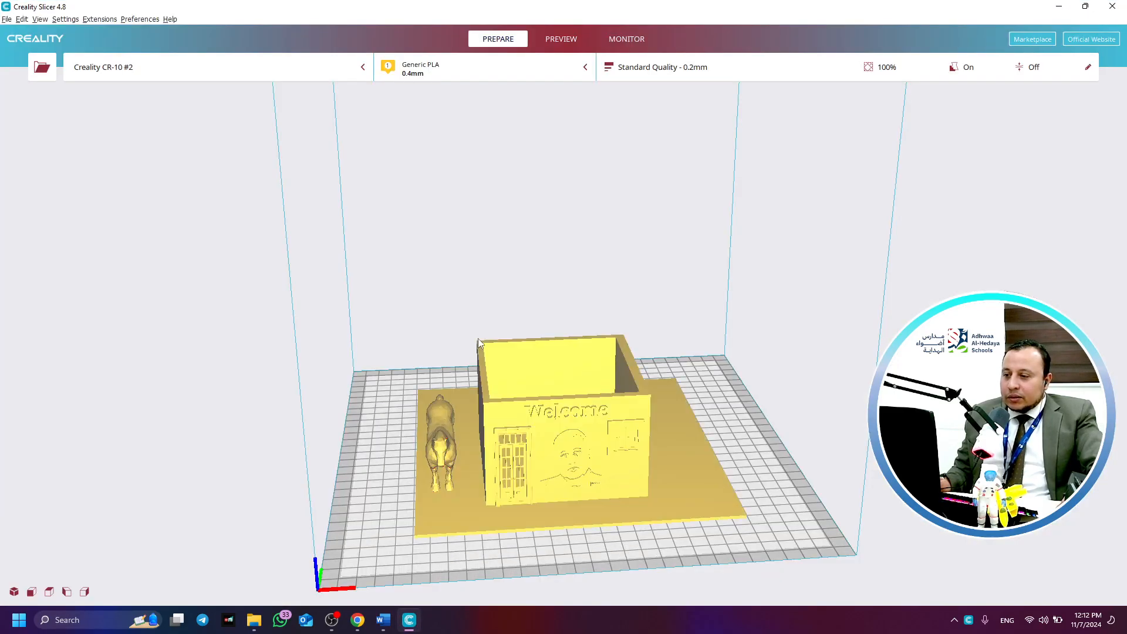
right_drag(442, 444, 367, 446)
right_drag(643, 456, 616, 390)
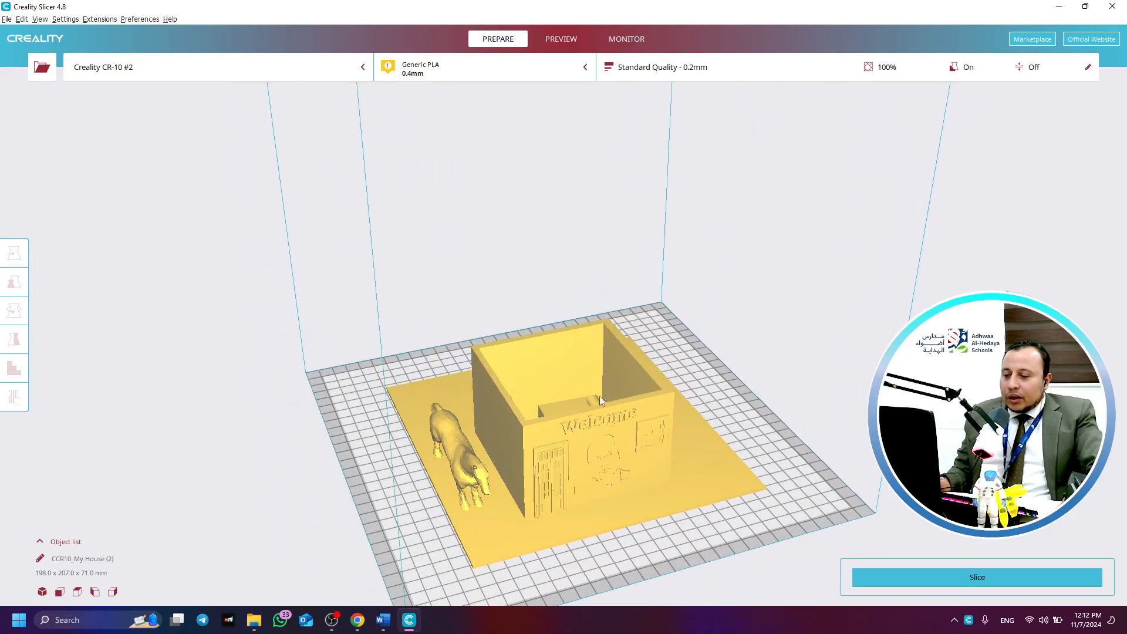
right_drag(584, 470, 458, 576)
Switch to the My House design in Tinkercad and export only the green roof as an STL file
click(357, 620)
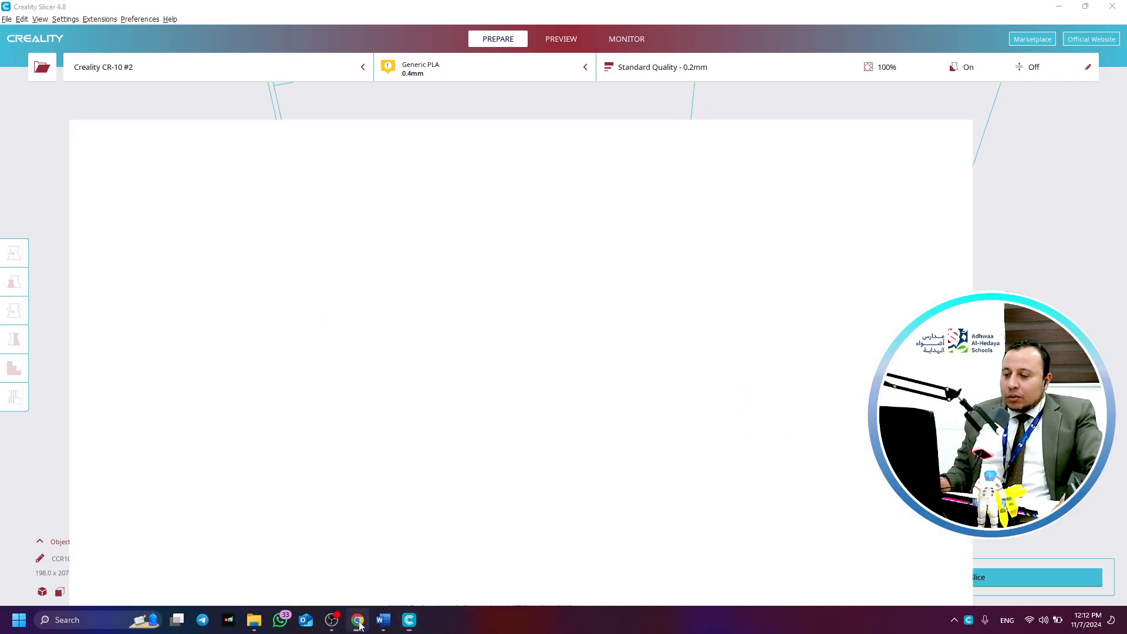
click(228, 385)
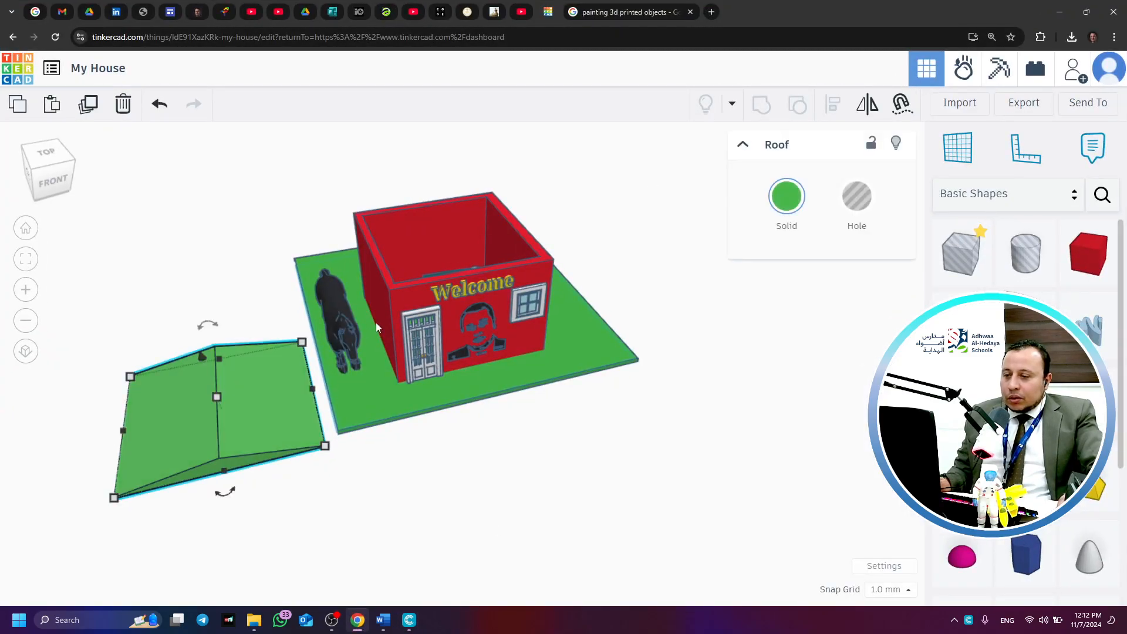
click(963, 104)
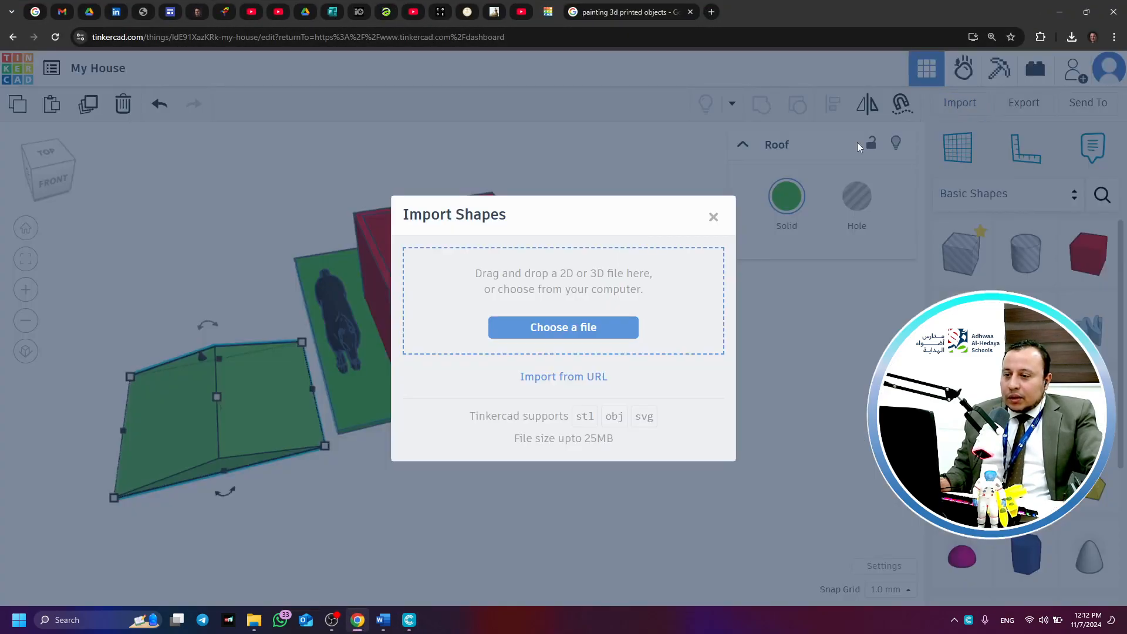
click(713, 217)
click(1026, 101)
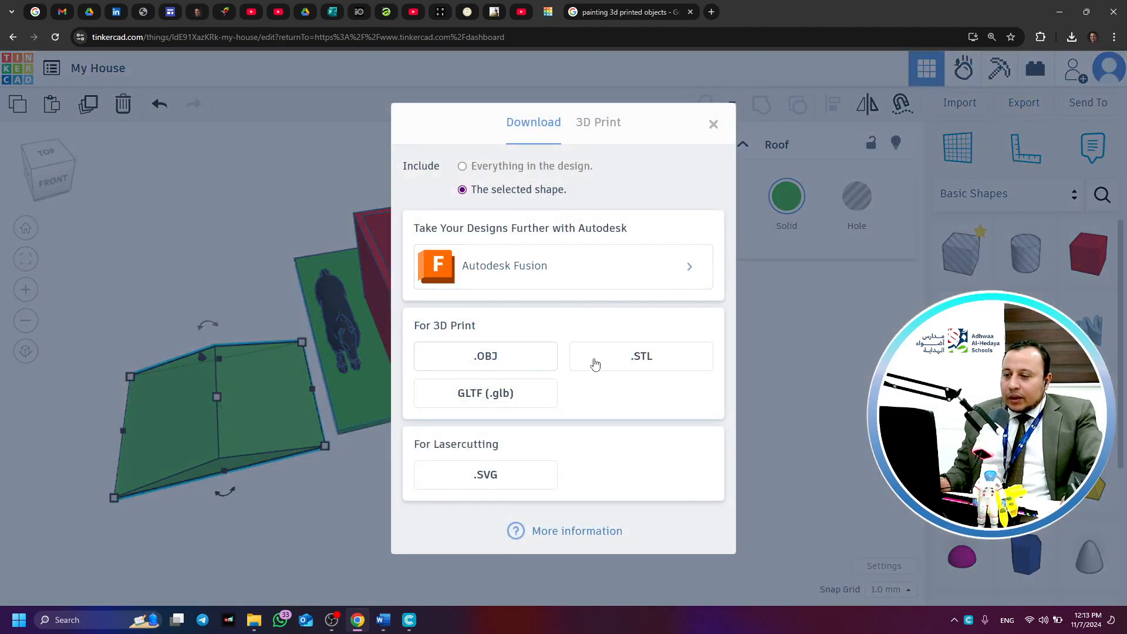
click(633, 355)
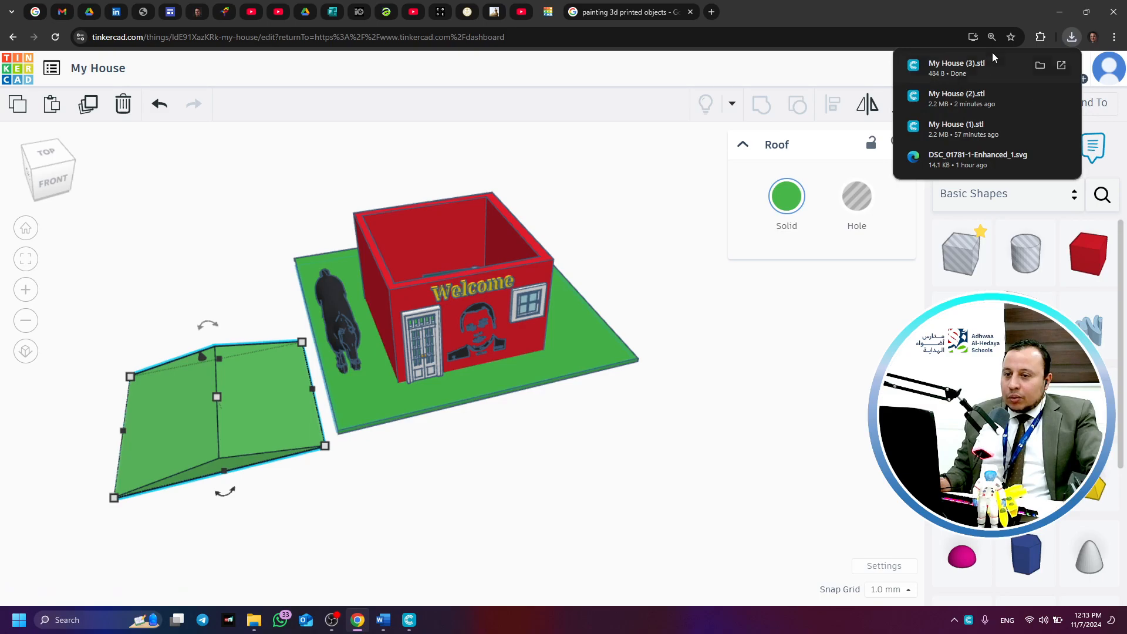
Show My House (3).stl in the Downloads folder and bring it up in Creality Slicer
click(1041, 67)
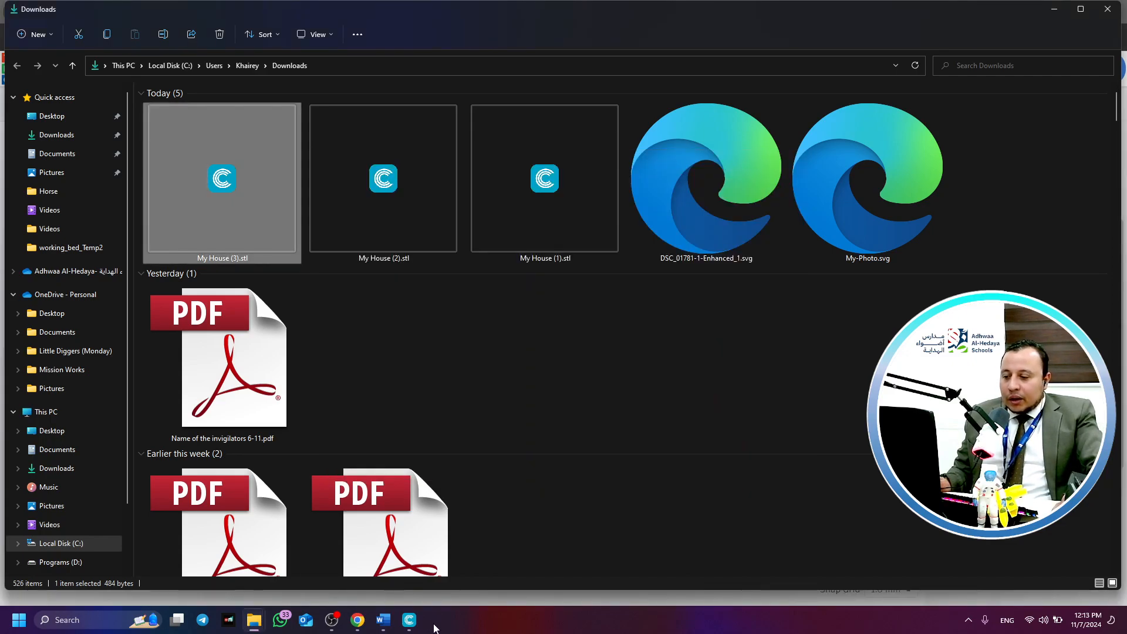
click(405, 623)
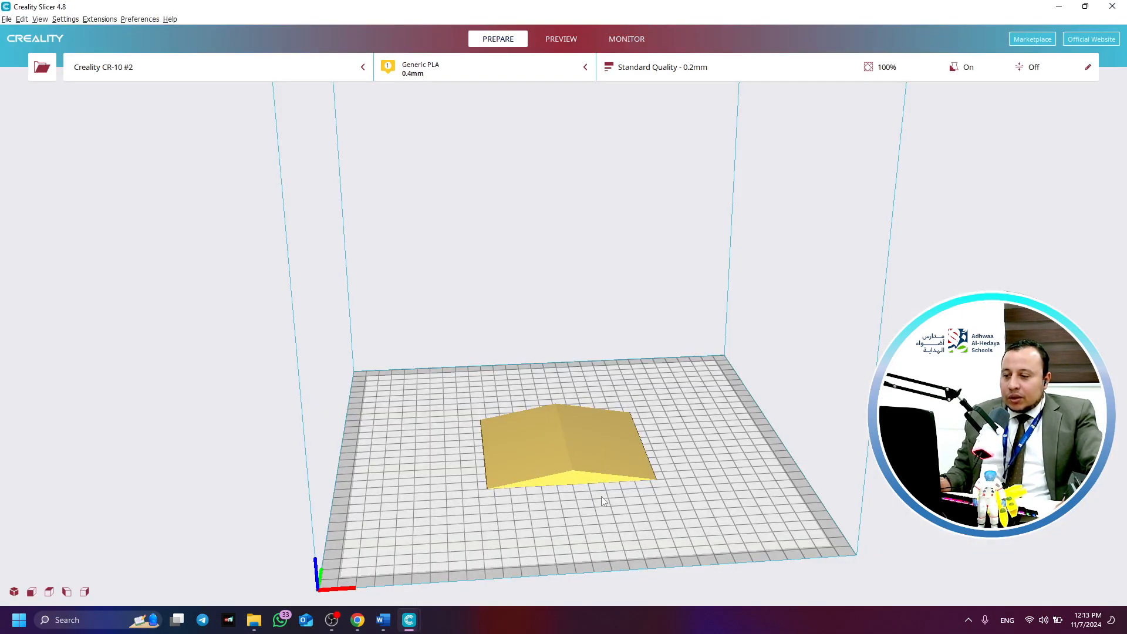
Switch to the slicer window holding the roofless house and move the house towards a rear corner, to about X 45, Y -36 mm
click(583, 458)
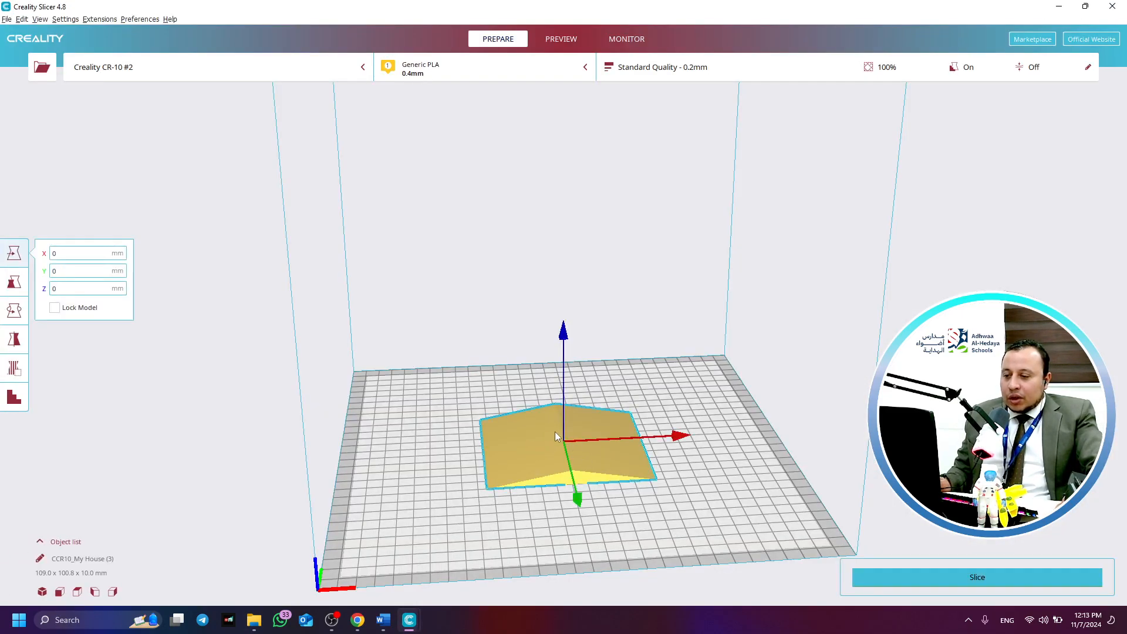
click(475, 302)
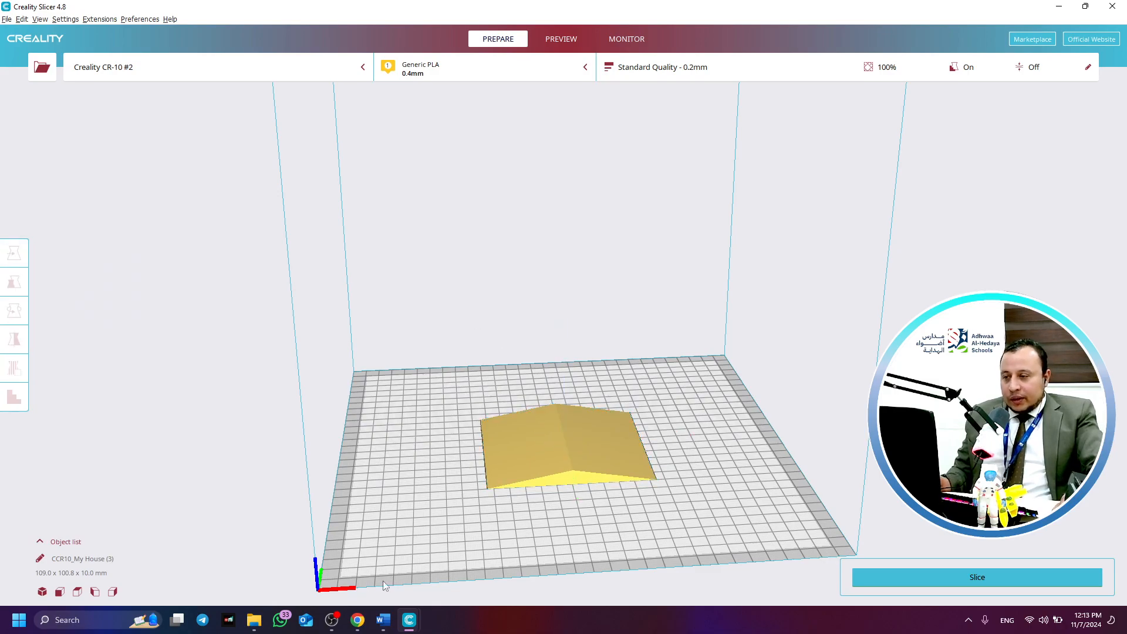
mouse_move(351, 627)
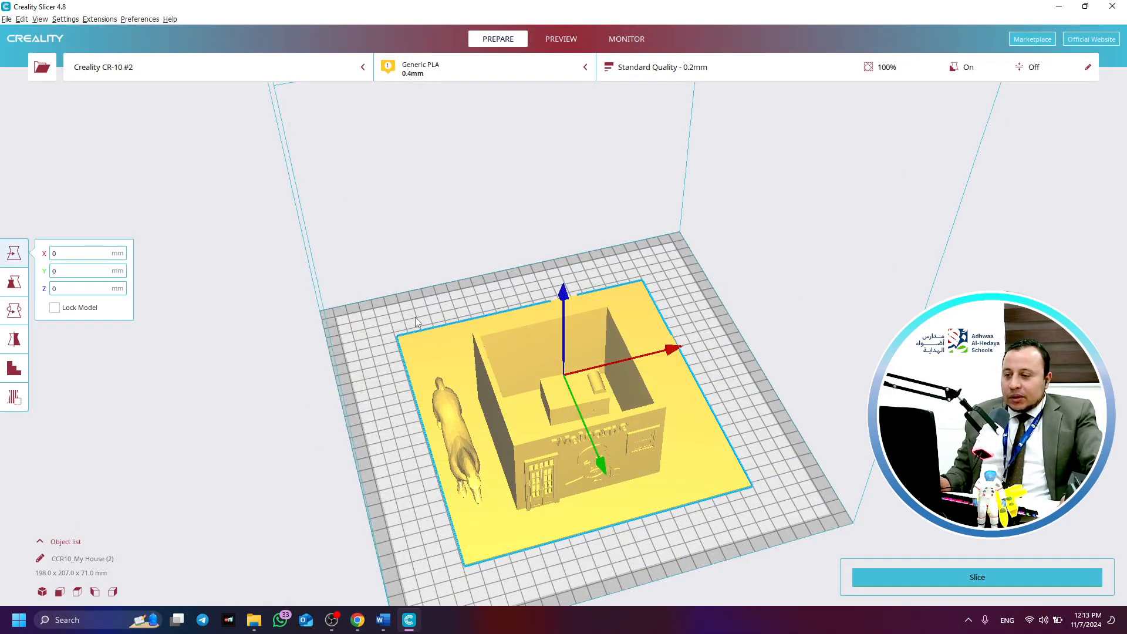
click(416, 316)
click(454, 361)
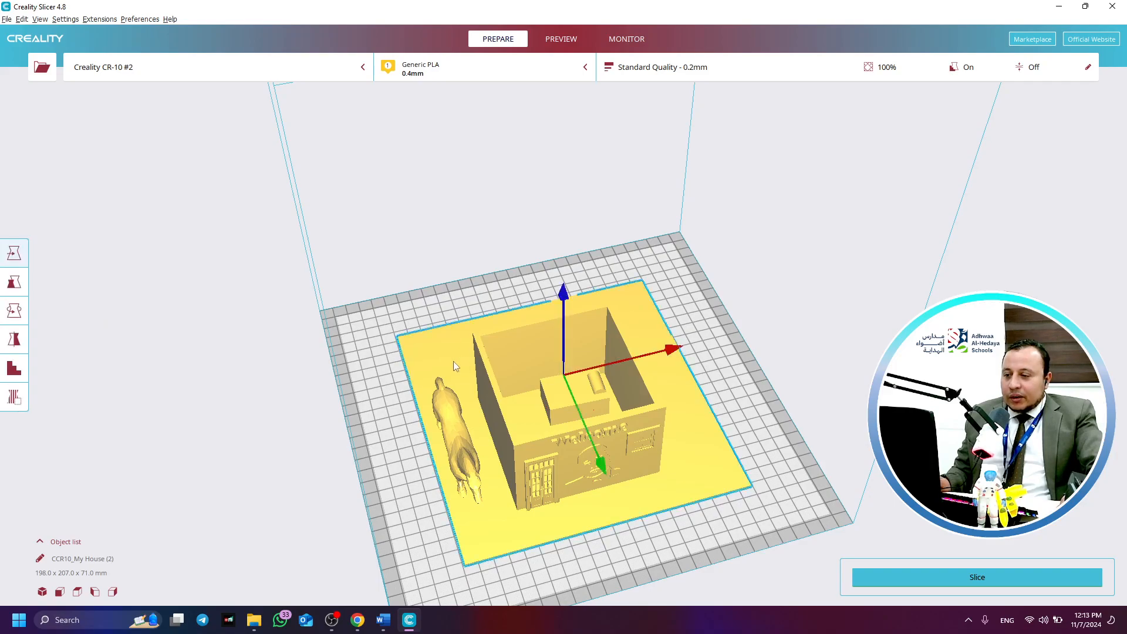
drag(436, 350, 495, 303)
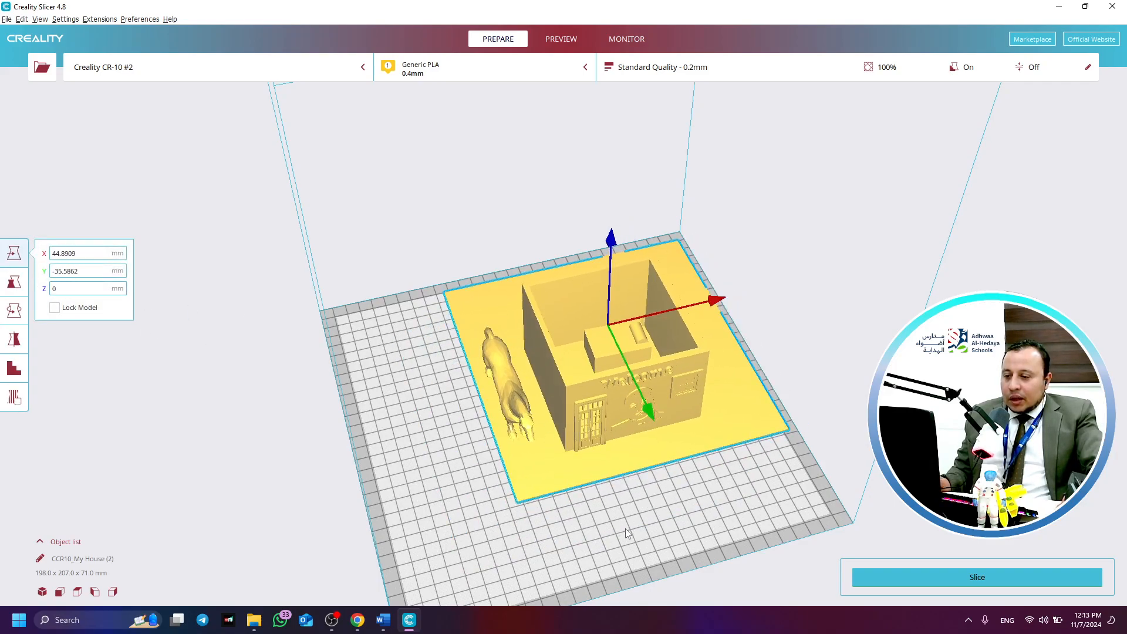
Add My House (3).stl from the Downloads folder to the build plate that holds the roofless house
click(9, 19)
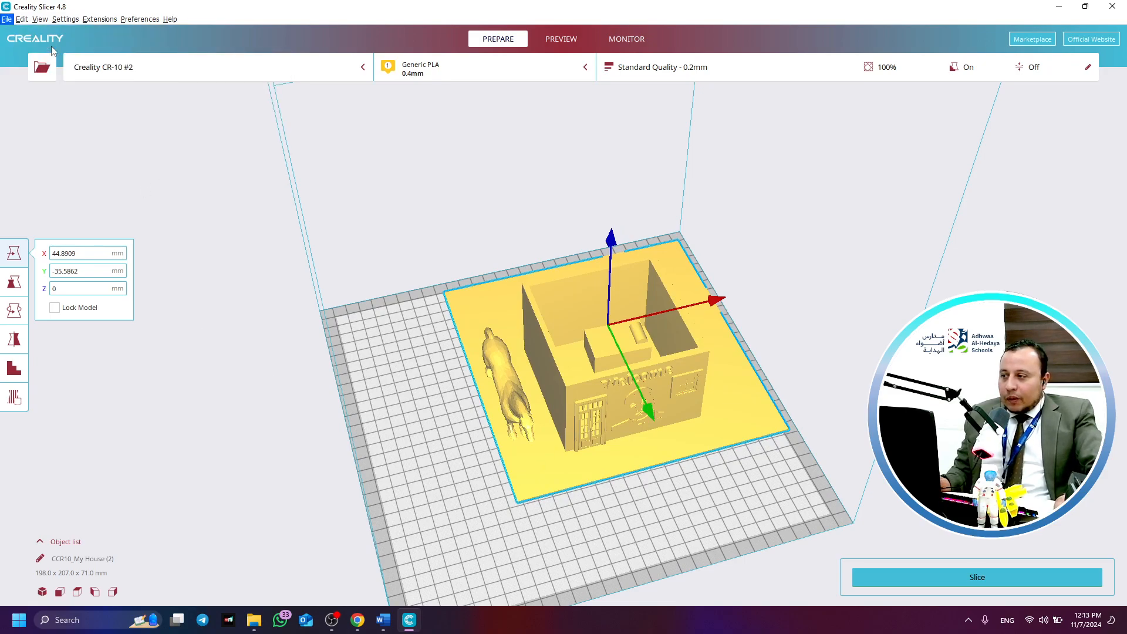
click(54, 50)
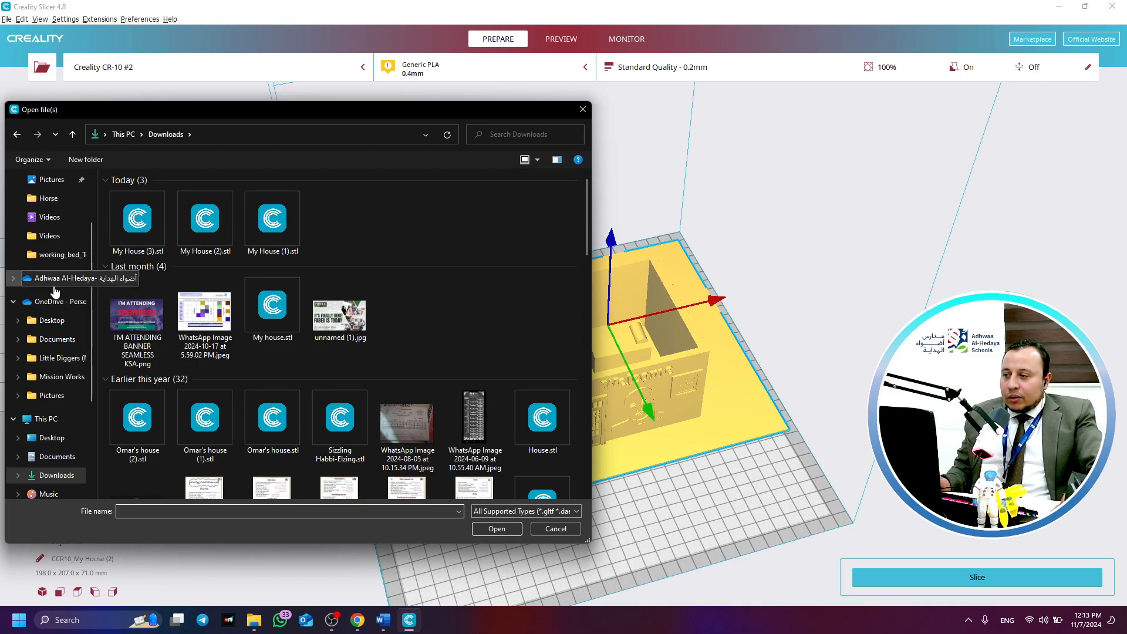
scroll(55, 289, up, 2)
click(58, 227)
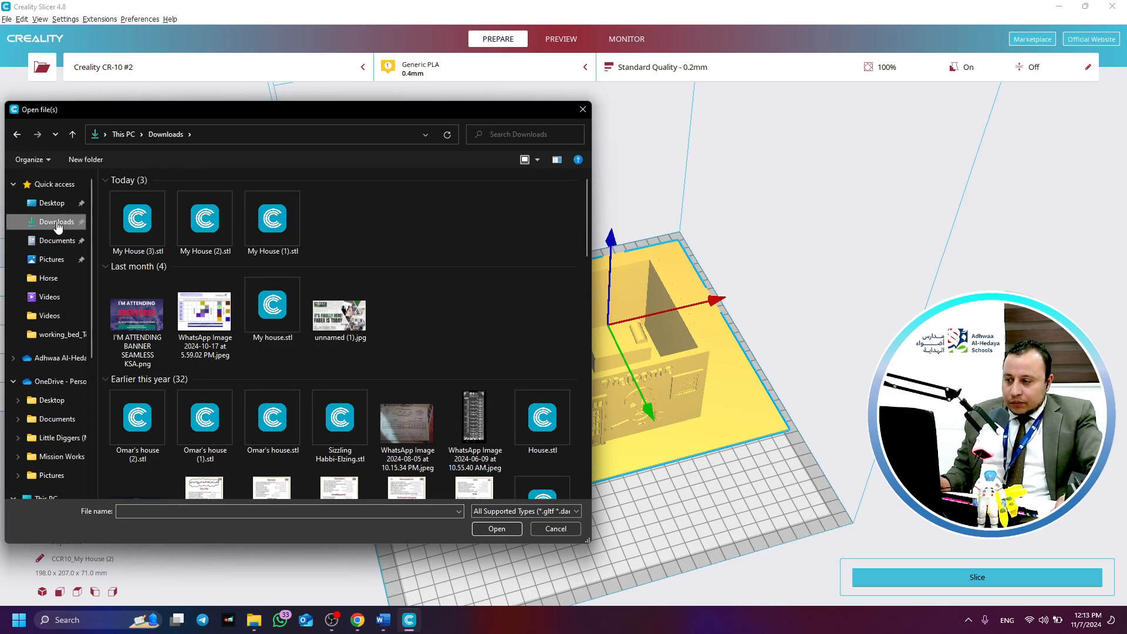
double_click(148, 221)
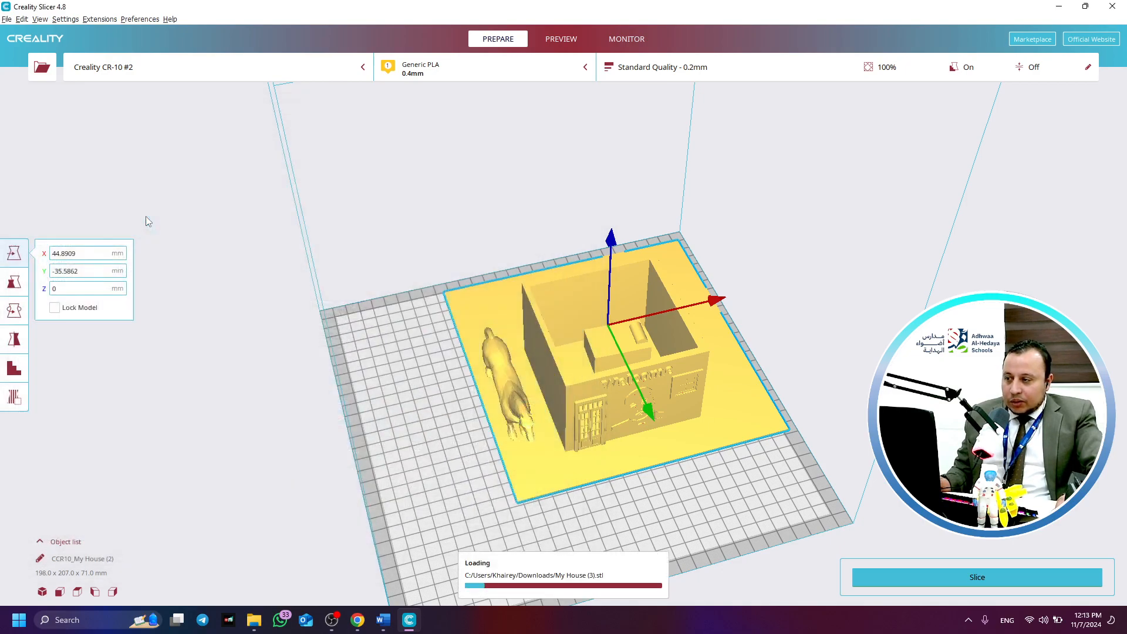
Move the imported roof to the front of the build plate, near the corner closest to the horse
click(854, 439)
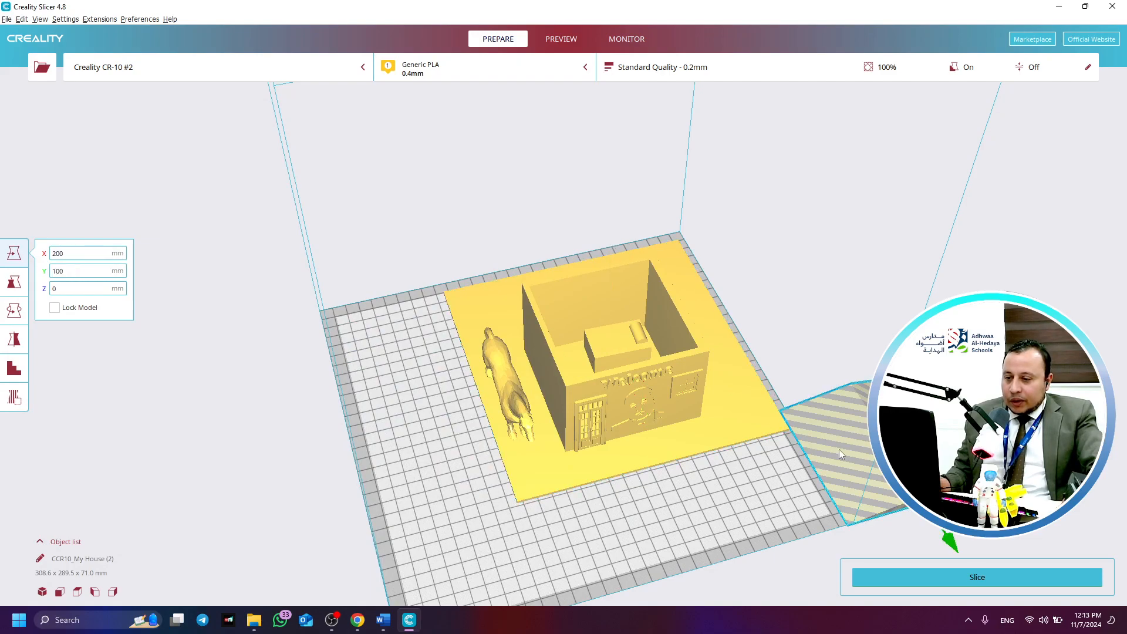
drag(859, 432, 495, 555)
click(728, 508)
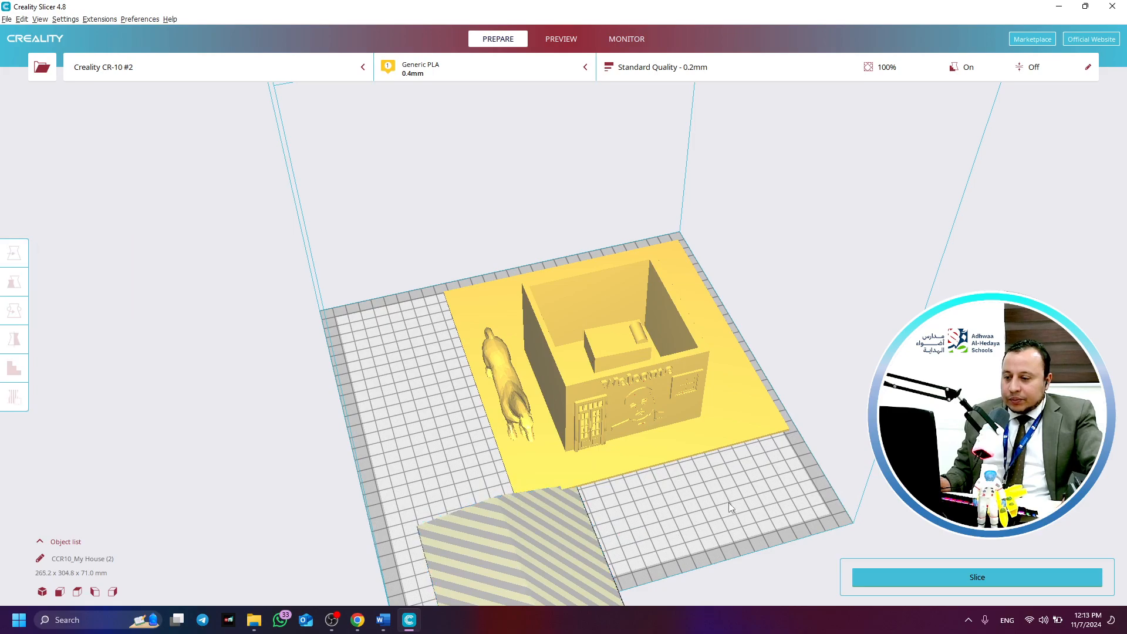
scroll(743, 487, down, 3)
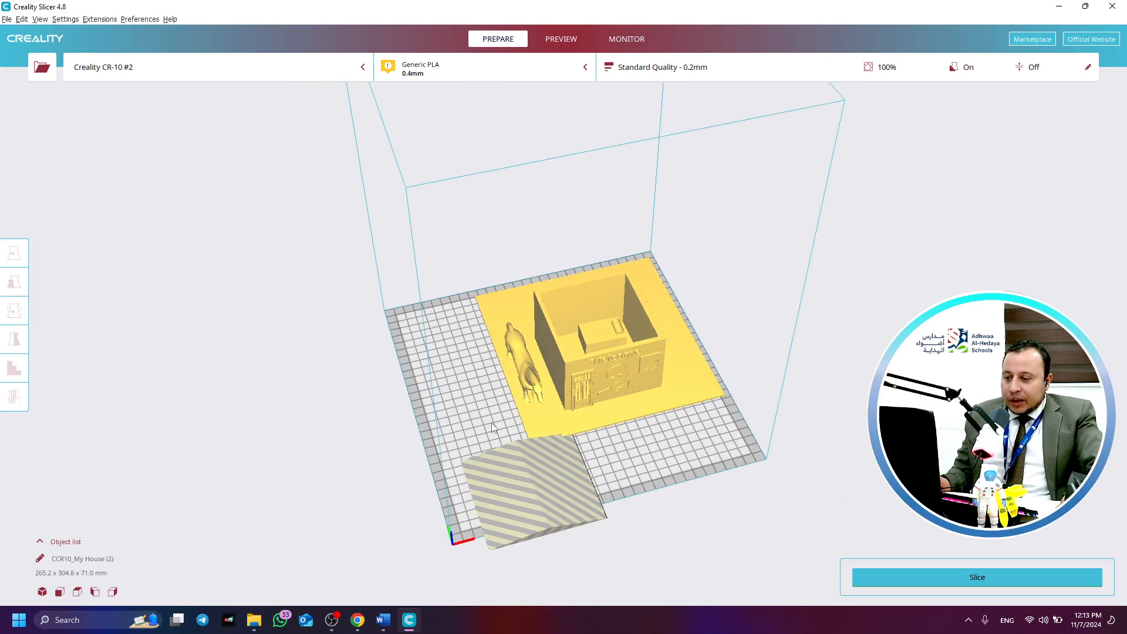
Scale the roofless house uniformly to 80%
click(550, 406)
click(16, 282)
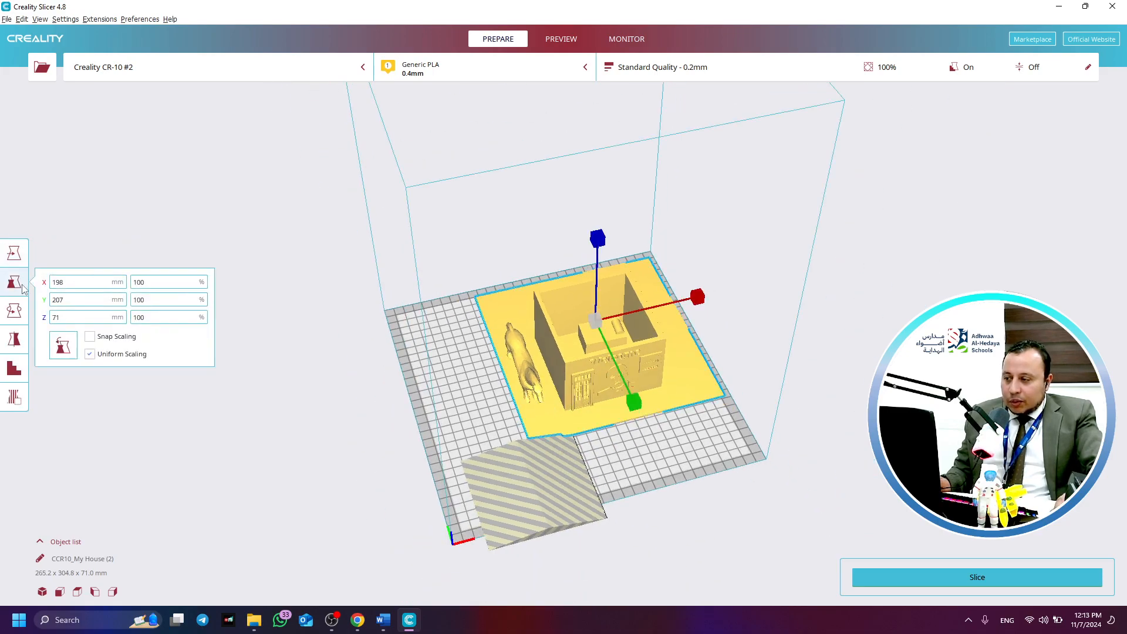
mouse_move(636, 407)
mouse_down()
mouse_move(629, 393)
mouse_move(634, 407)
mouse_up()
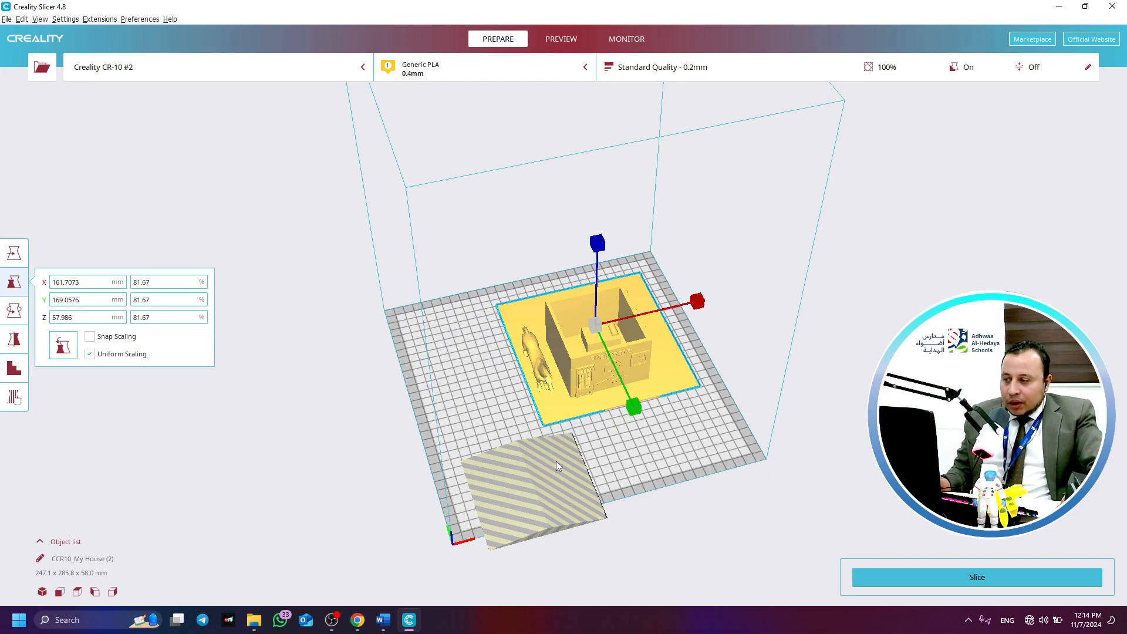
double_click(157, 284)
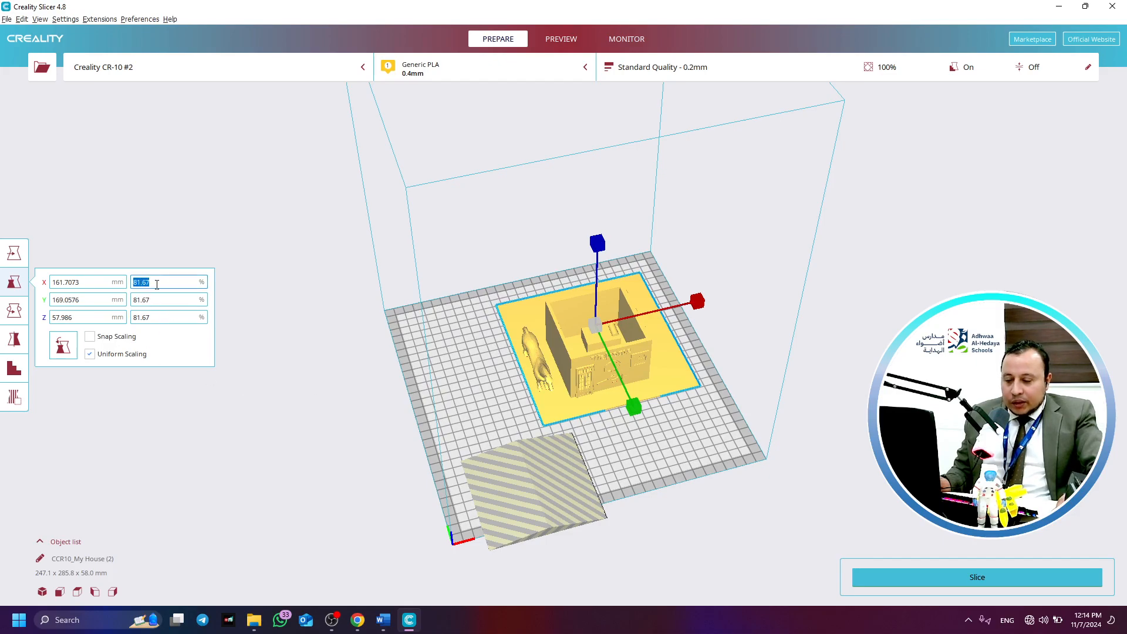
text(80)
key(Return)
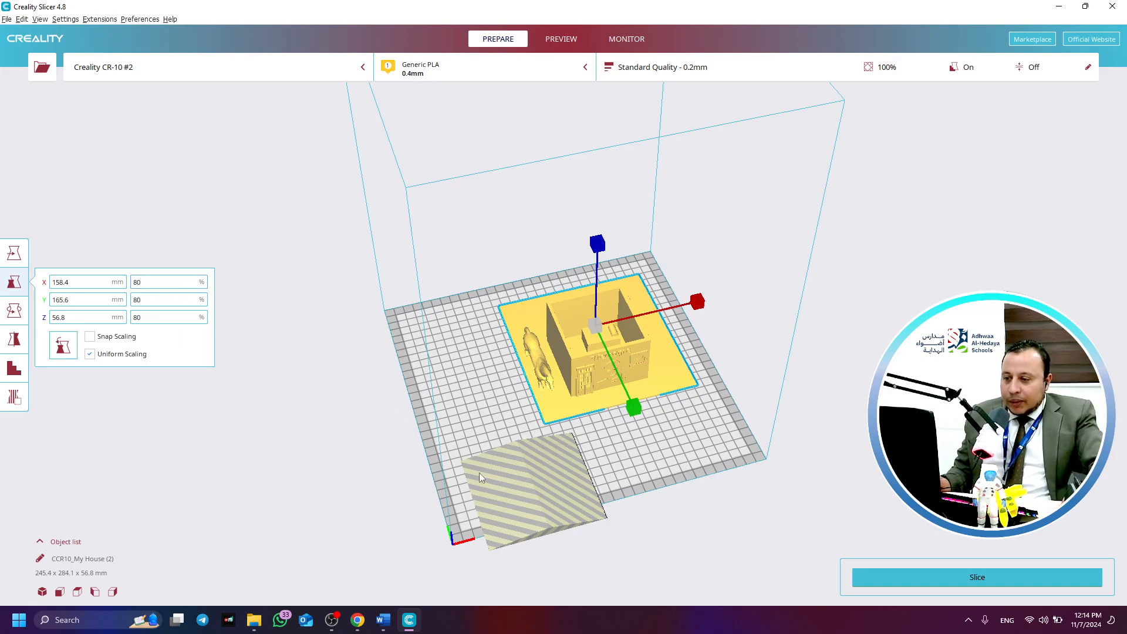
Scale the roof uniformly to 80% to match the house
click(492, 479)
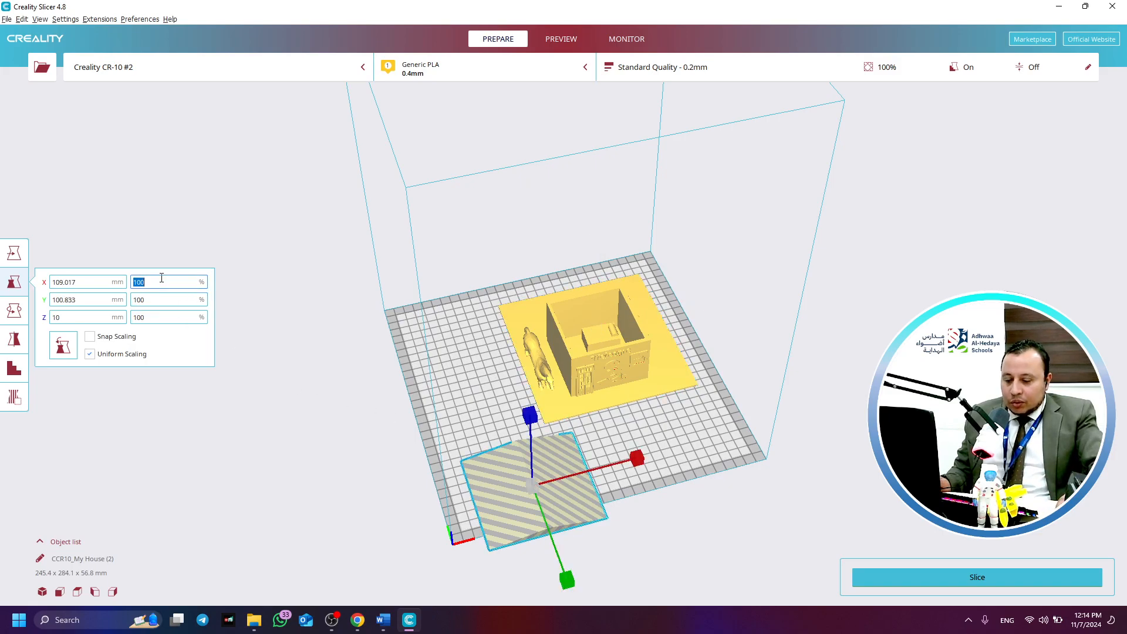
text(80)
key(Return)
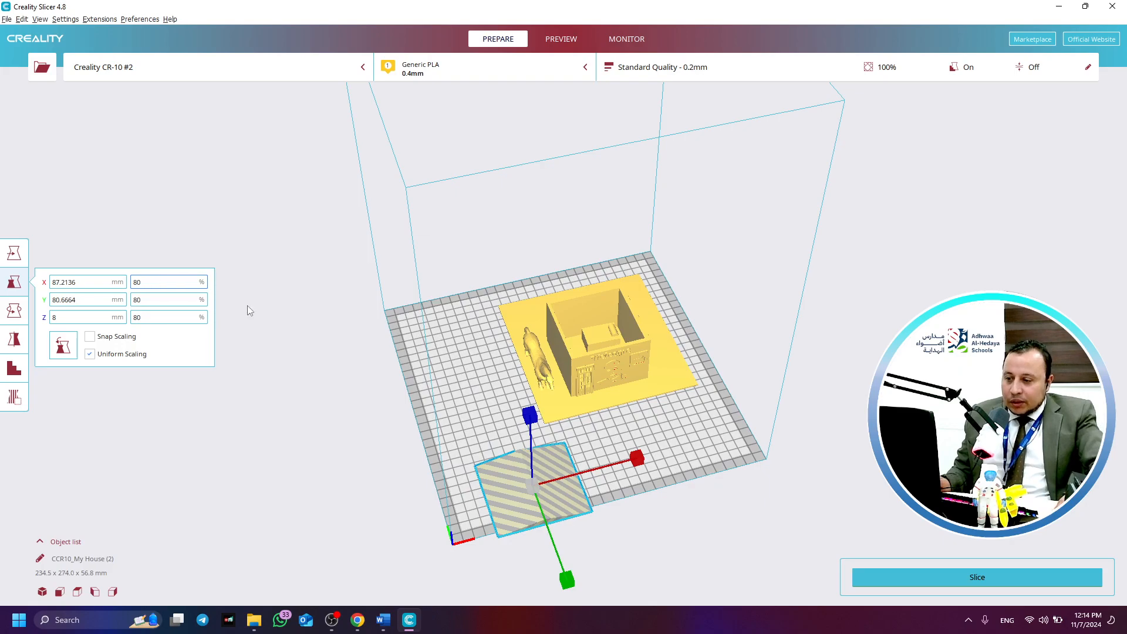
drag(506, 484, 513, 482)
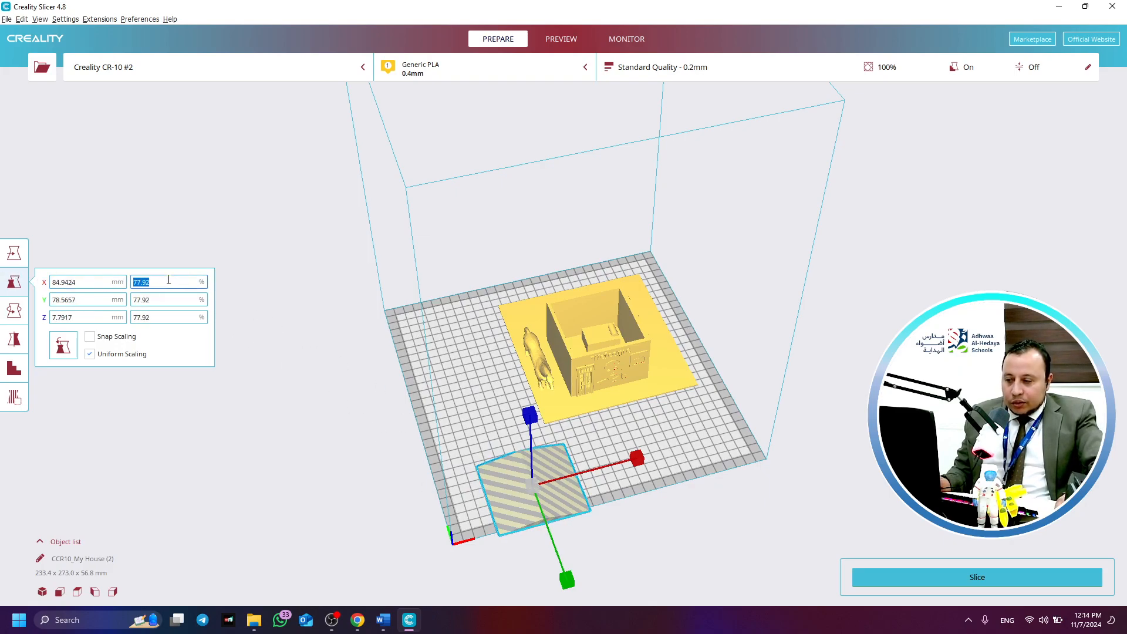
text(80)
key(Return)
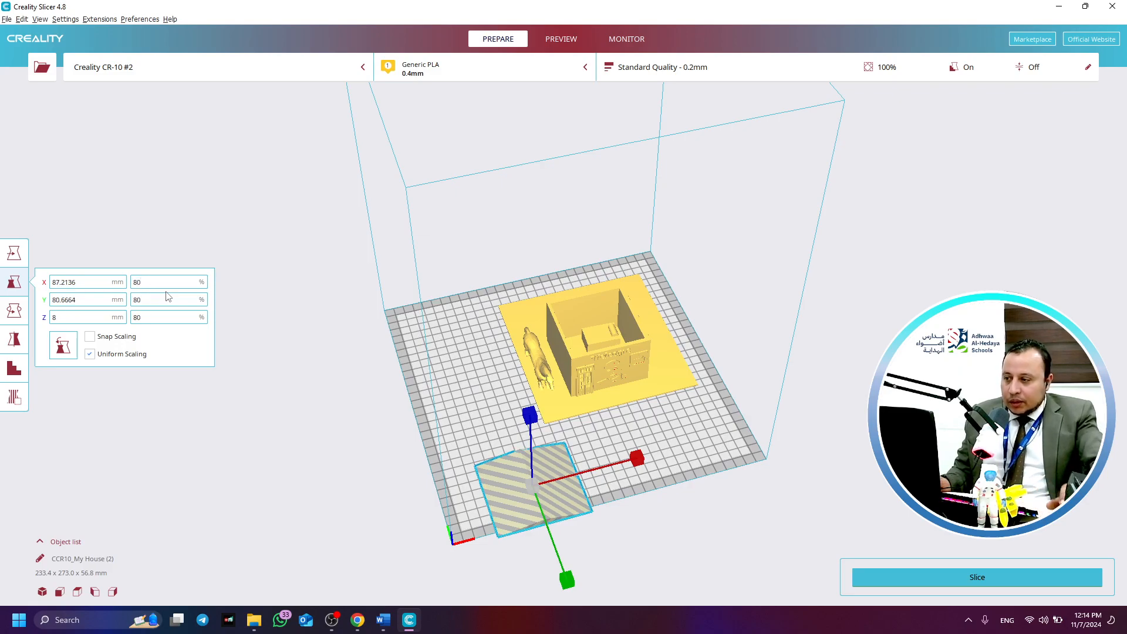
Move the roof fully inside the build plate in front of the house and slice both models
click(21, 255)
mouse_move(489, 452)
mouse_down()
mouse_move(497, 460)
mouse_move(479, 460)
mouse_up()
click(296, 453)
right_drag(684, 488, 657, 461)
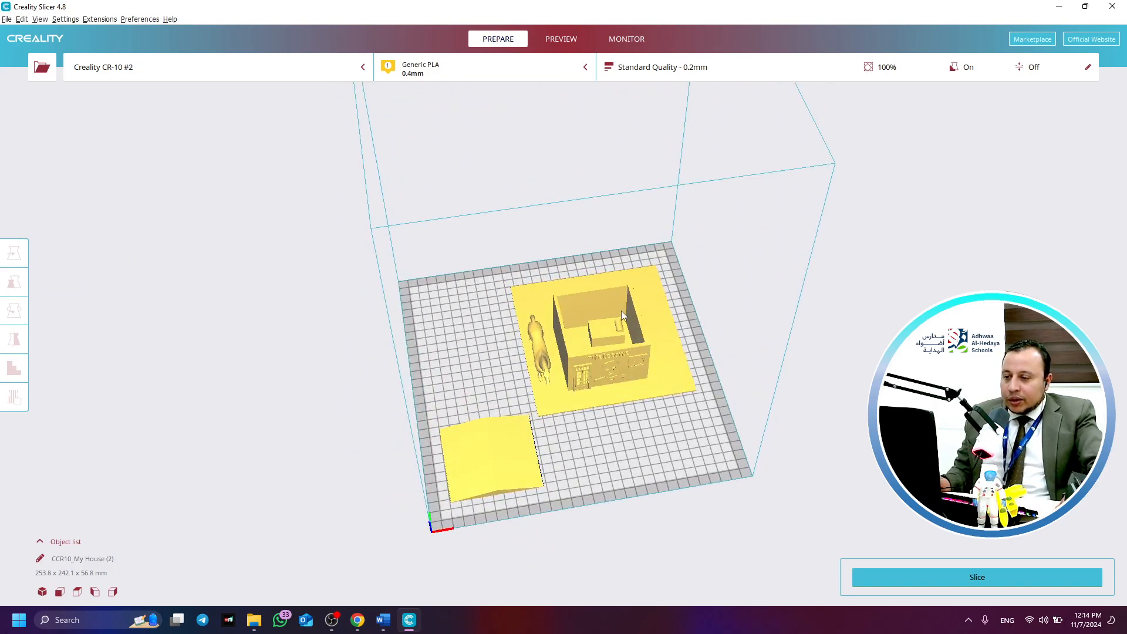
right_drag(586, 456, 591, 485)
click(972, 578)
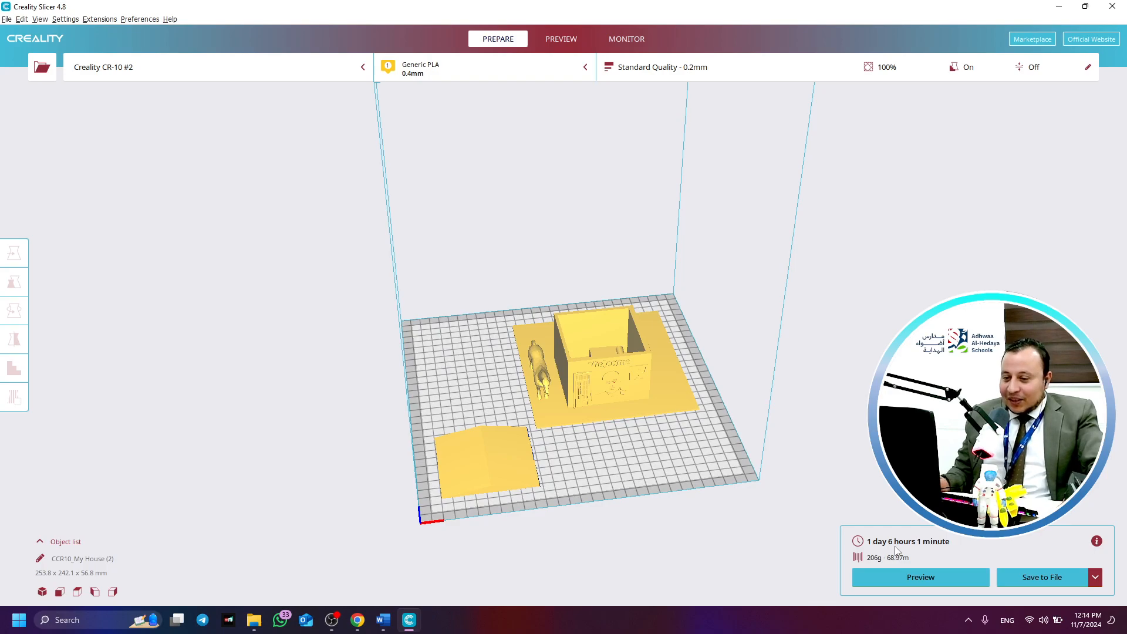
Open the layer preview of the sliced models and examine the house's interior and walls from several angles
scroll(664, 428, up, 5)
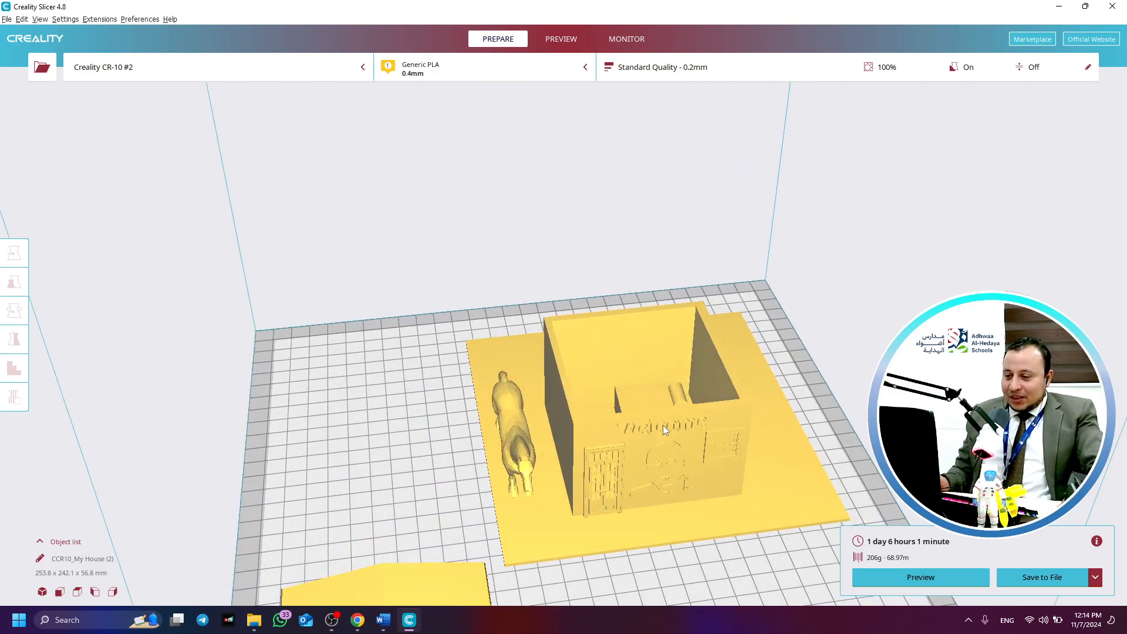
right_drag(646, 538, 516, 565)
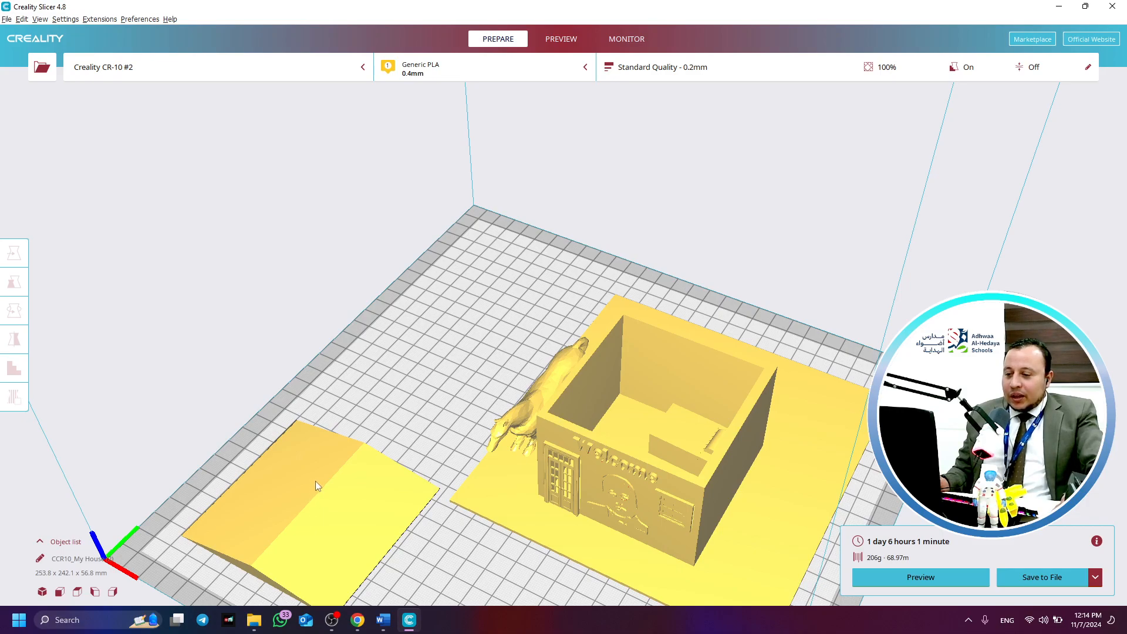
right_drag(494, 561, 552, 144)
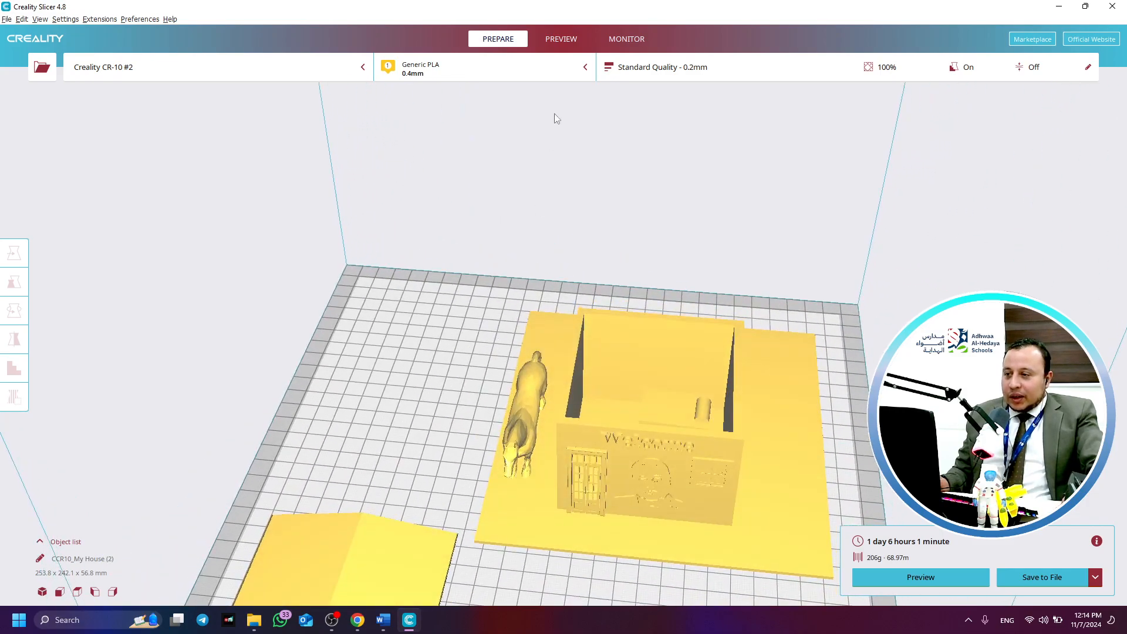
click(552, 41)
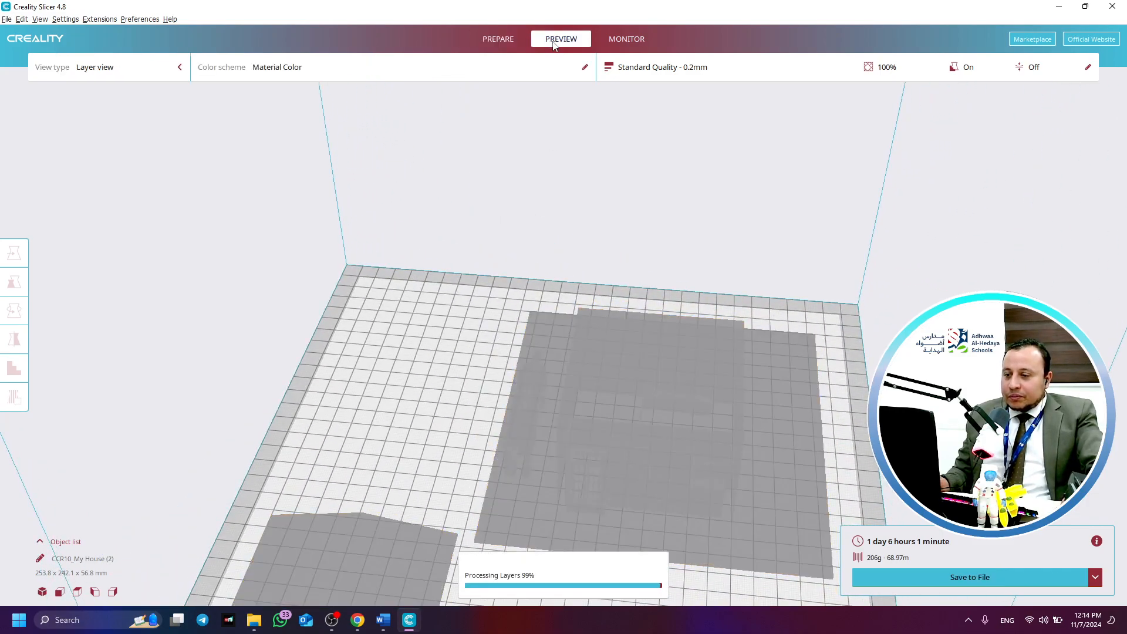
right_drag(459, 423, 605, 296)
scroll(610, 293, up, 8)
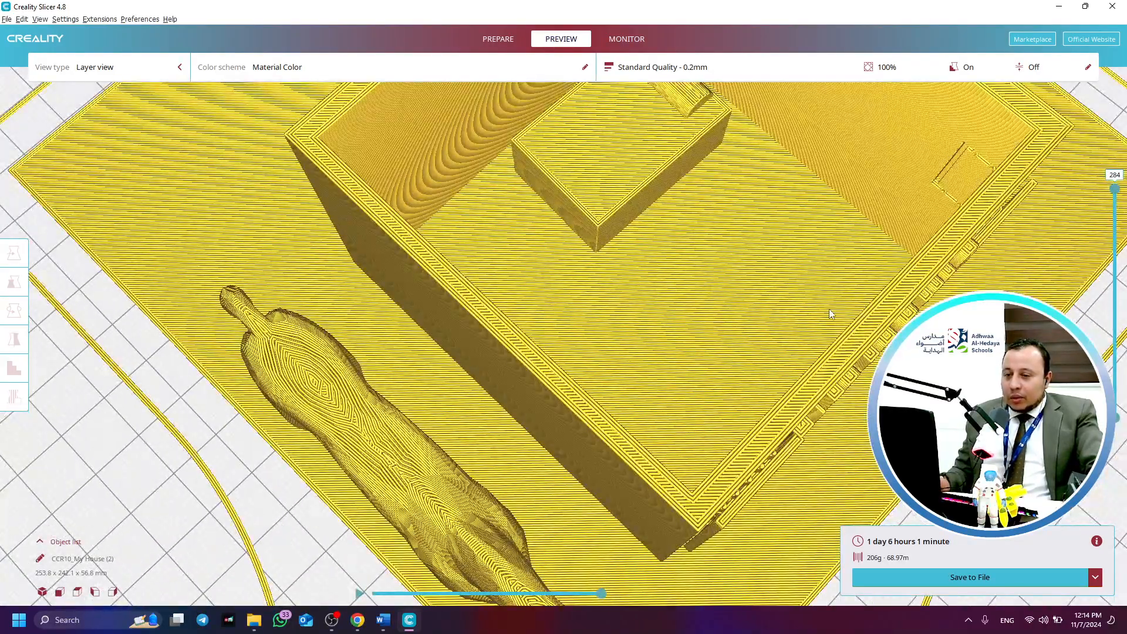
middle_drag(835, 236, 746, 430)
mouse_move(746, 430)
right_down()
mouse_move(749, 364)
mouse_move(797, 407)
mouse_move(770, 420)
mouse_move(749, 414)
right_up()
scroll(784, 408, down, 5)
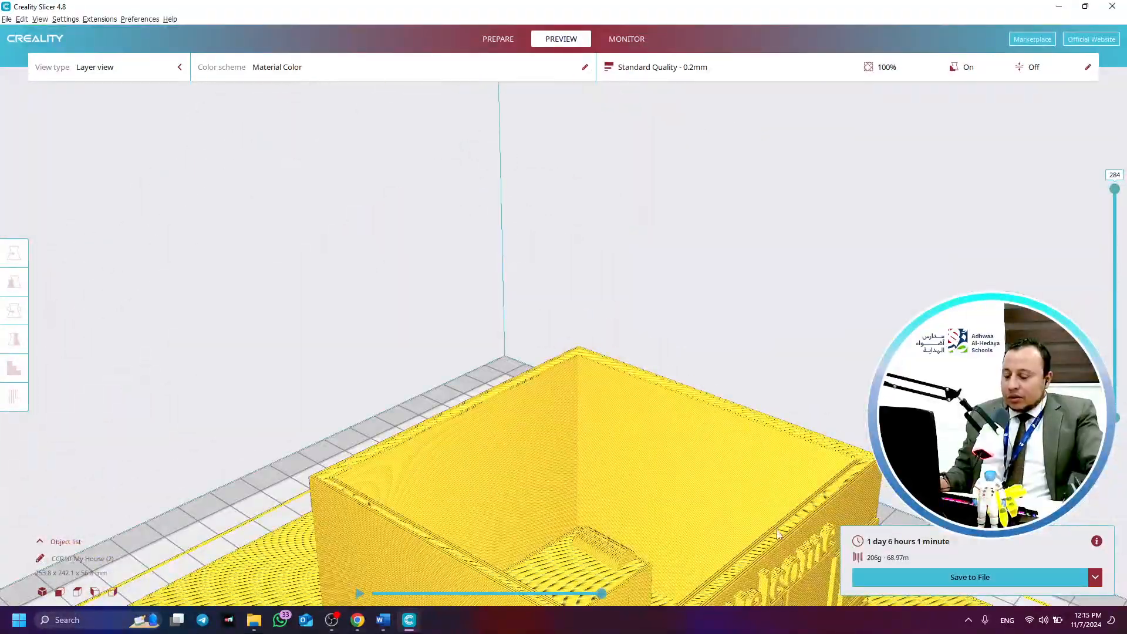
middle_drag(780, 540, 750, 385)
right_drag(751, 384, 800, 392)
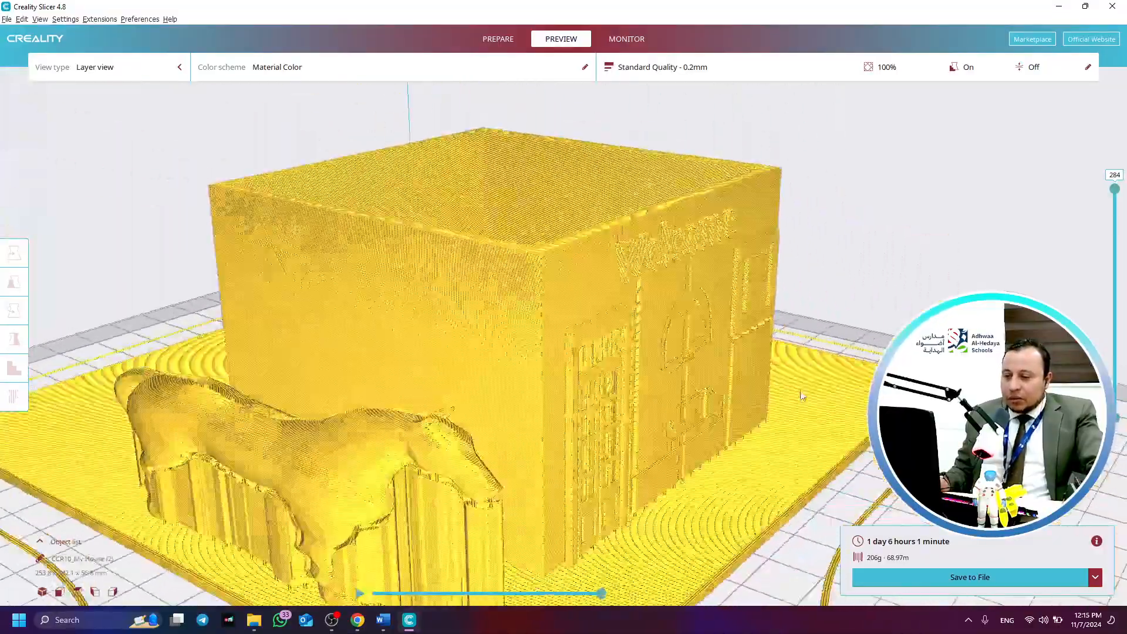
Examine the printed layers of the door and the relief details on the house's front wall up close
scroll(743, 333, up, 10)
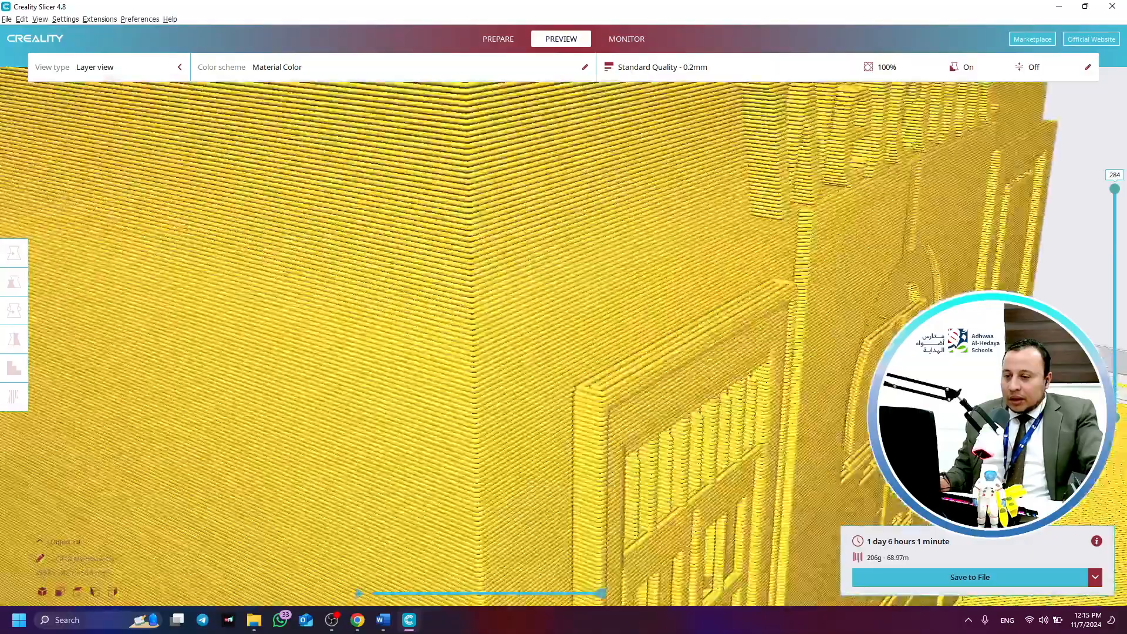
right_drag(864, 329, 906, 319)
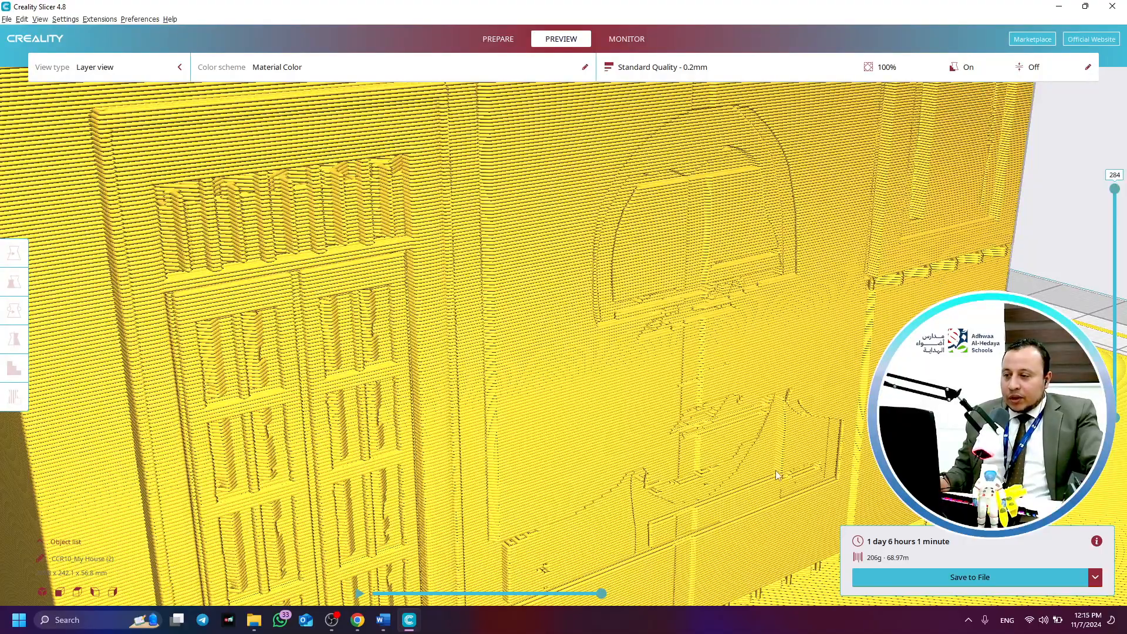
scroll(764, 407, down, 8)
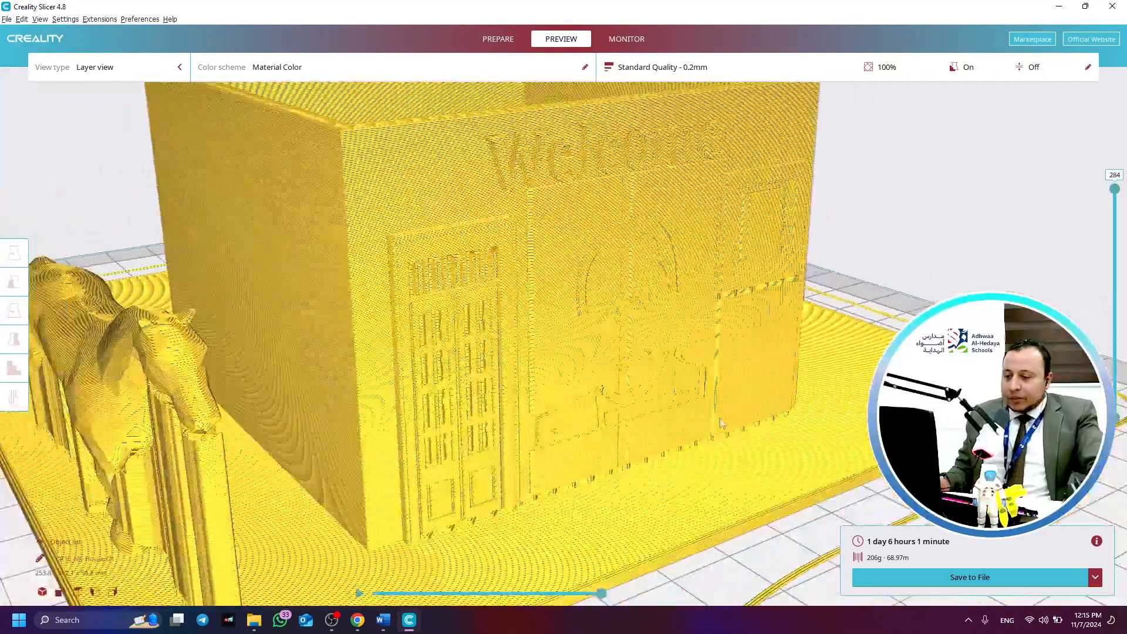
Examine the horse and its support structures in the layer preview from the side and the front
right_drag(337, 485, 366, 452)
middle_drag(365, 452, 384, 417)
right_drag(375, 411, 489, 396)
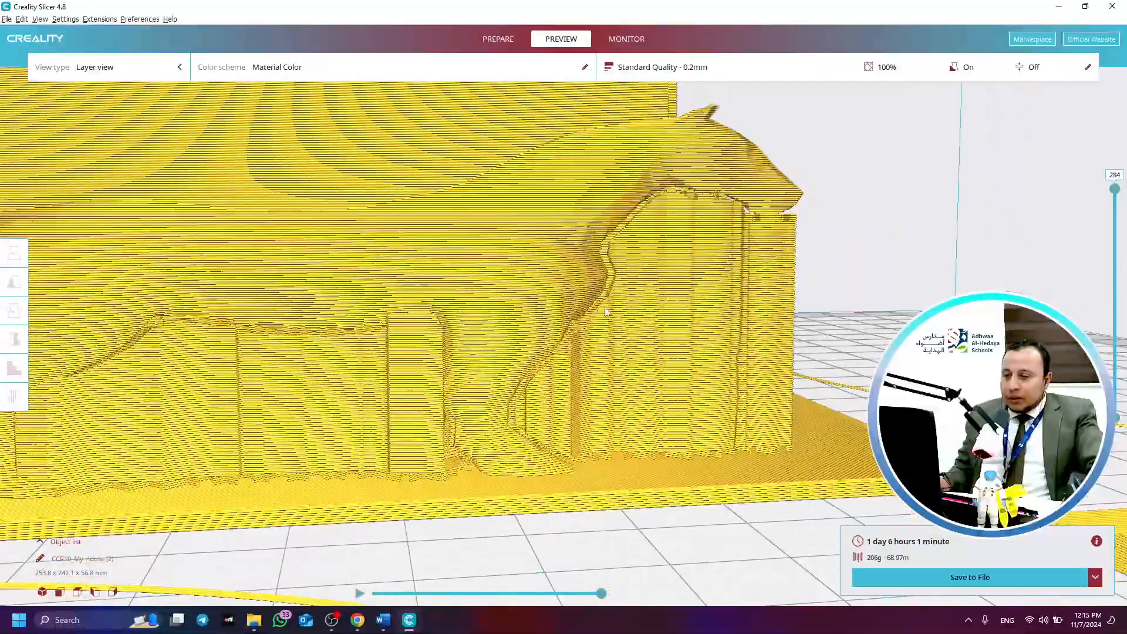
scroll(718, 207, up, 3)
middle_drag(870, 197, 826, 237)
scroll(623, 388, down, 6)
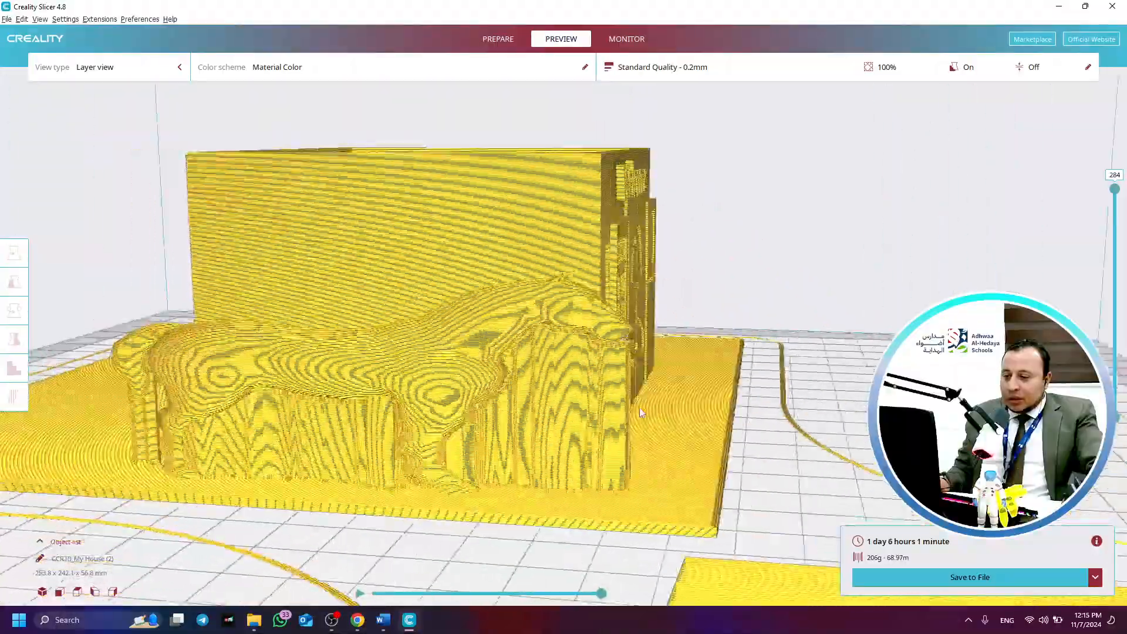
right_drag(641, 413, 412, 404)
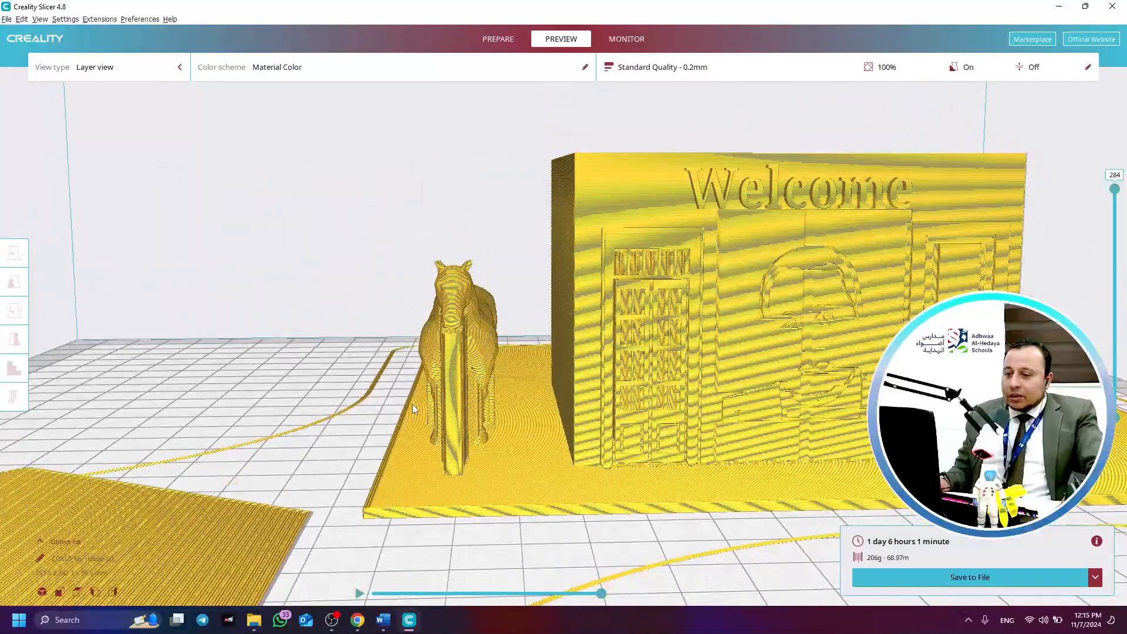
Examine the whole plate with the house, horse and roof in the layer preview from several angles
scroll(498, 383, down, 3)
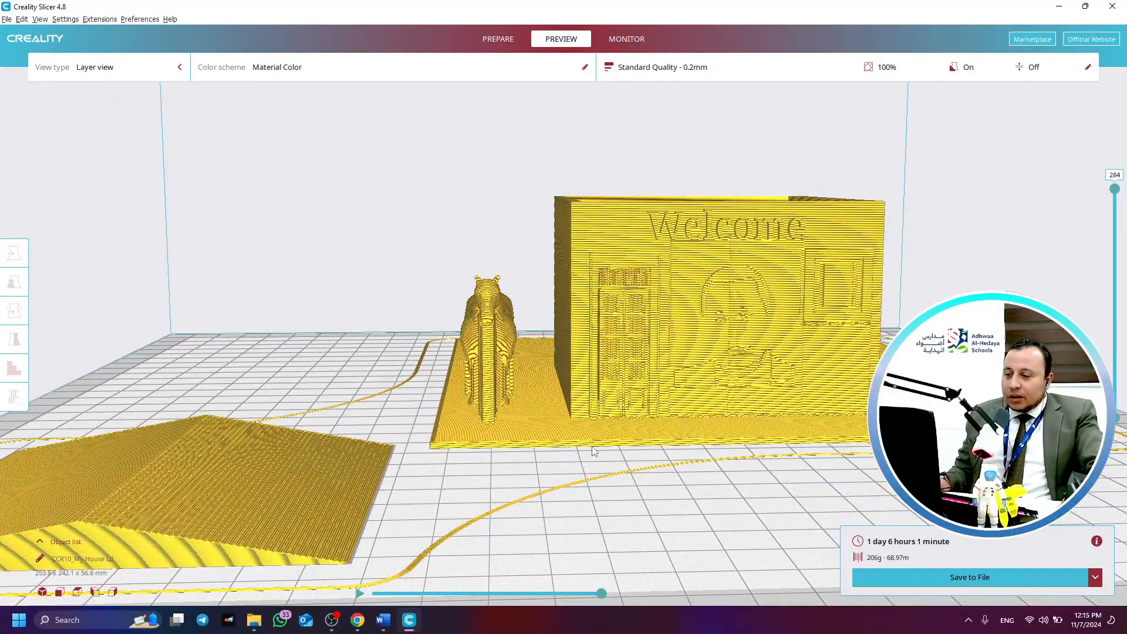
middle_drag(638, 322, 529, 345)
right_drag(576, 334, 650, 307)
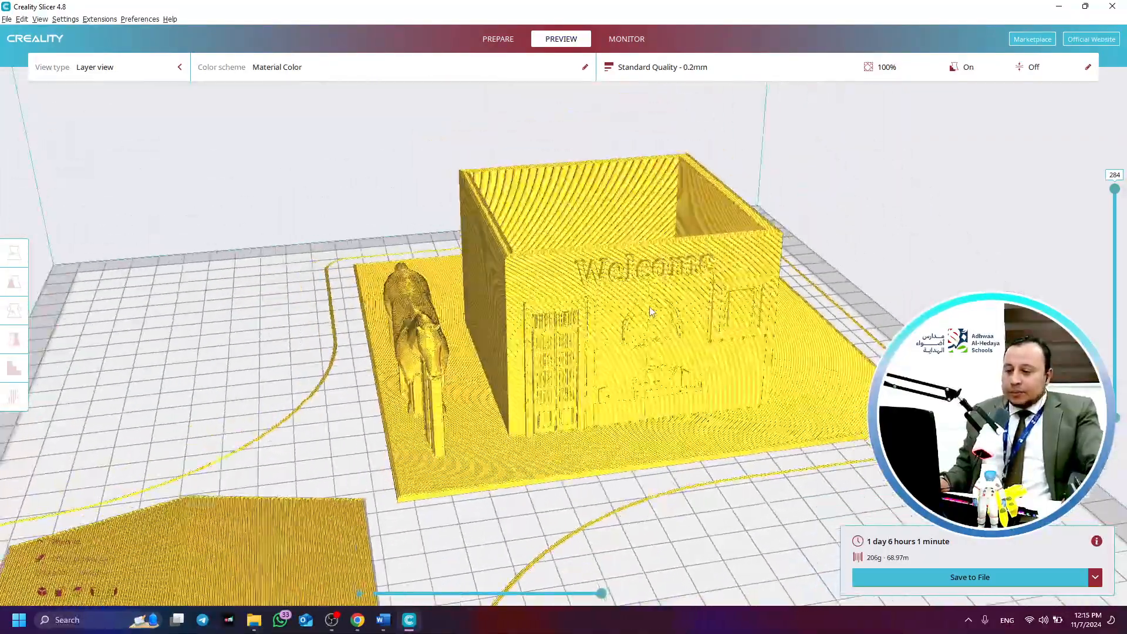
scroll(649, 306, down, 3)
scroll(649, 307, down, 2)
right_drag(669, 365, 648, 390)
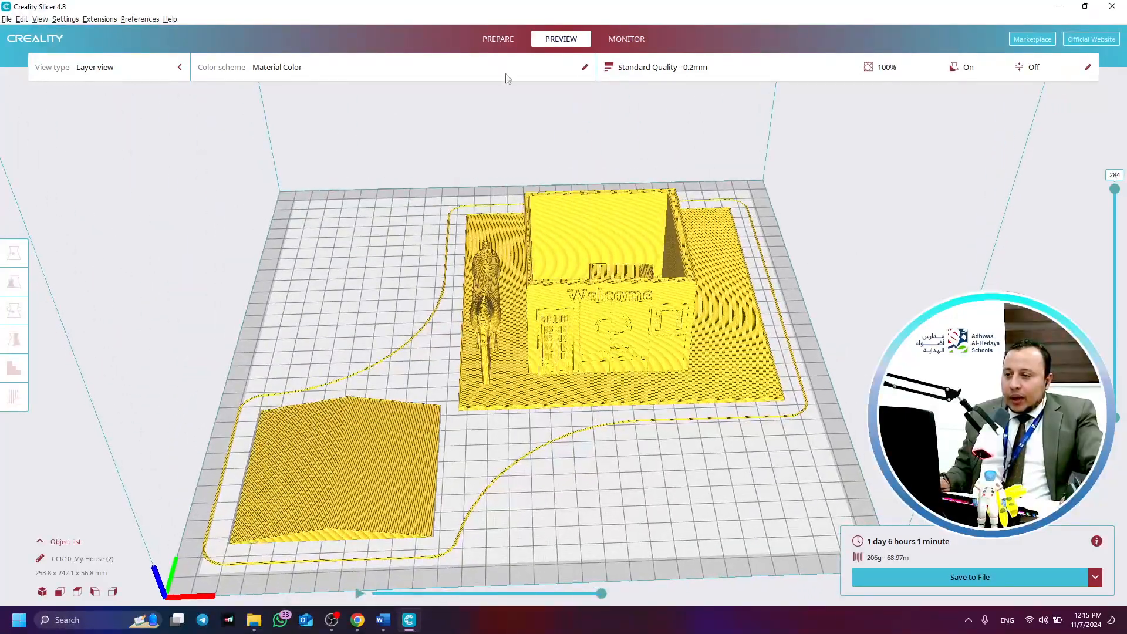
Return to the model preparation view and review the infill density in the print settings
click(505, 39)
right_drag(769, 321, 693, 286)
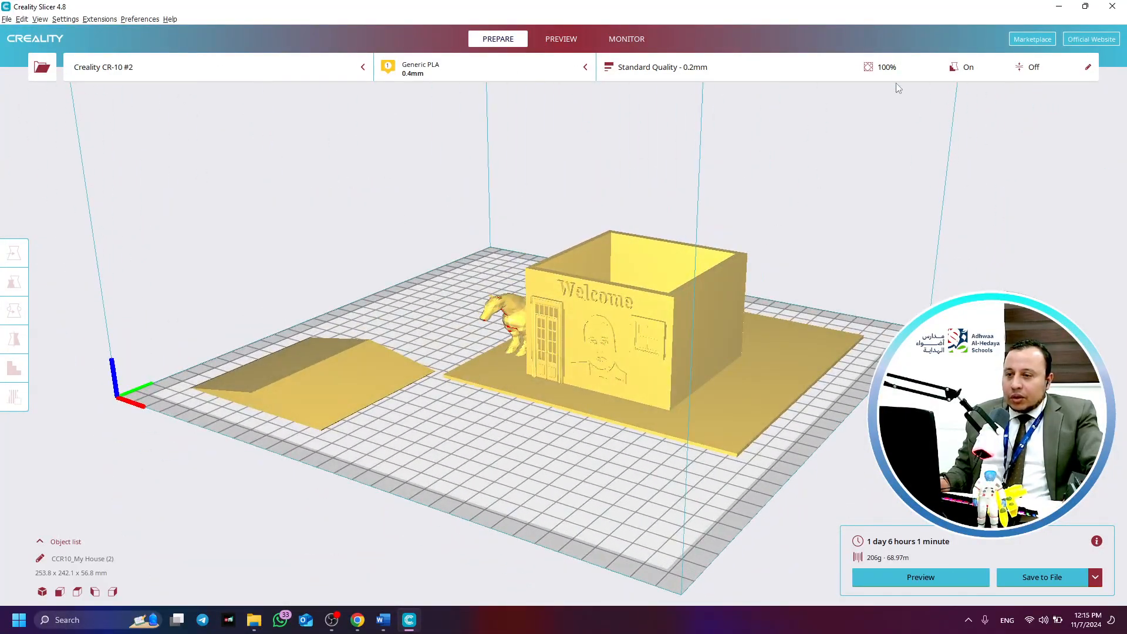
click(874, 67)
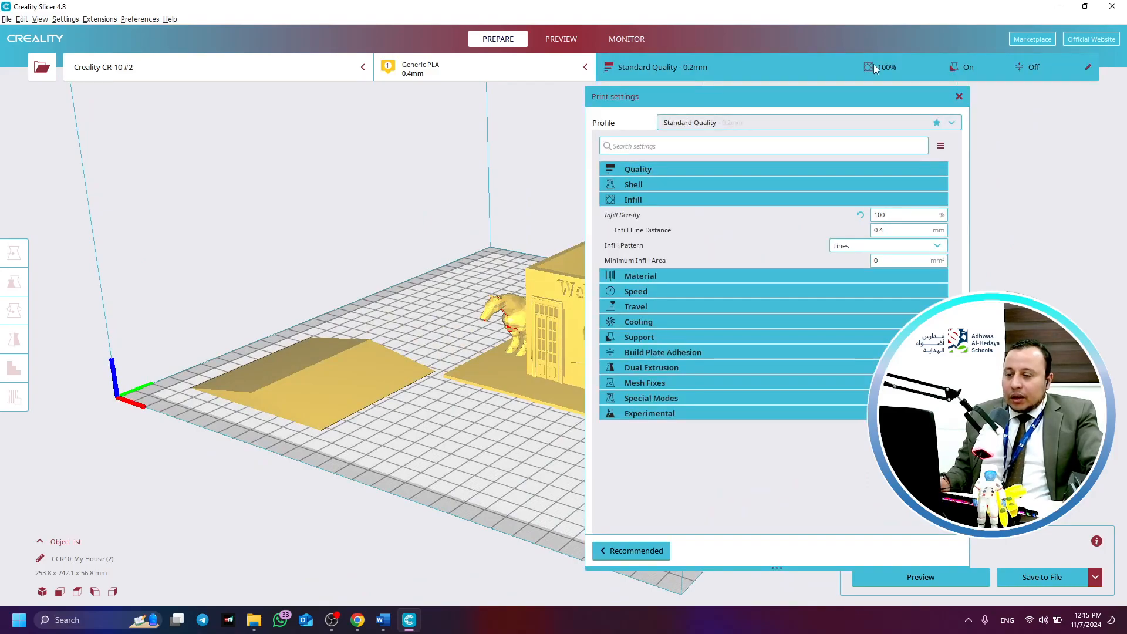
double_click(904, 214)
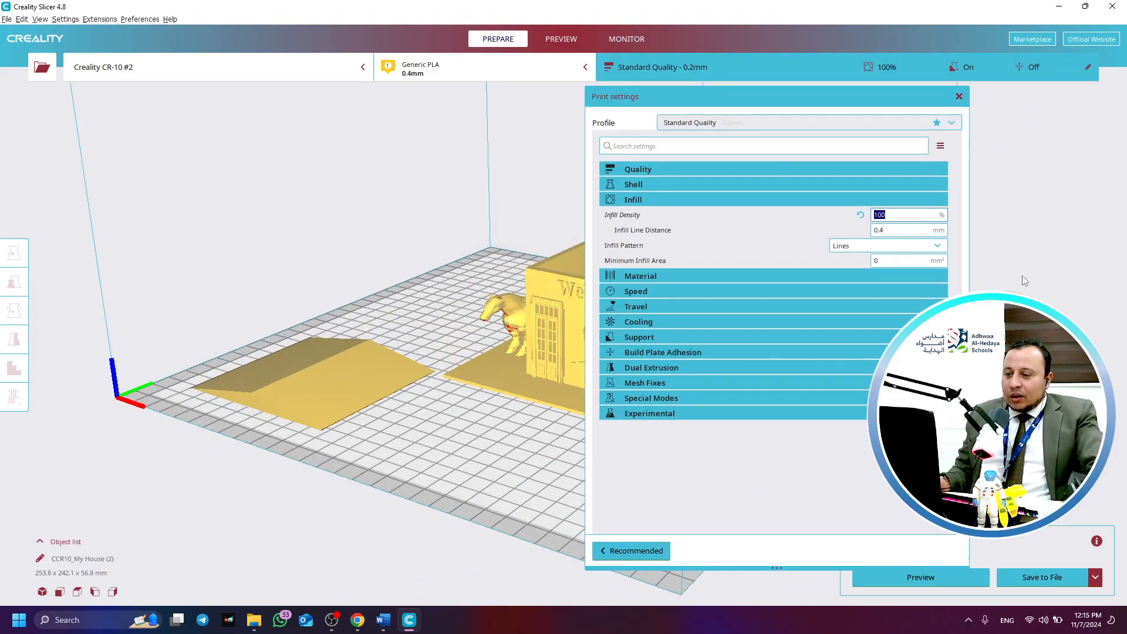
click(1053, 284)
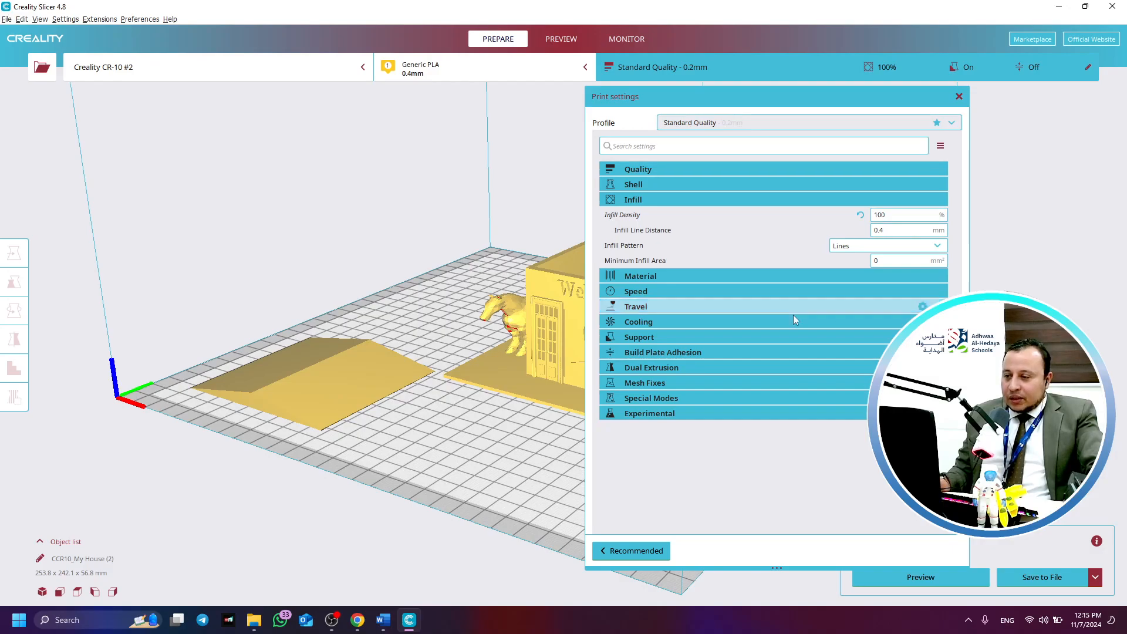
right_drag(446, 236, 664, 290)
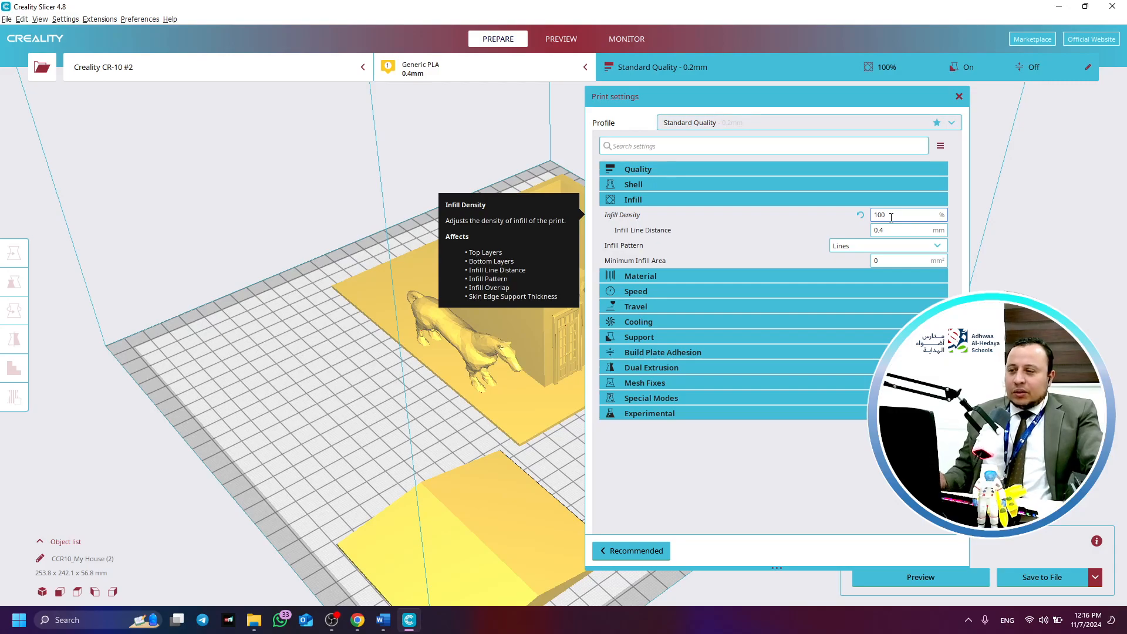
click(959, 96)
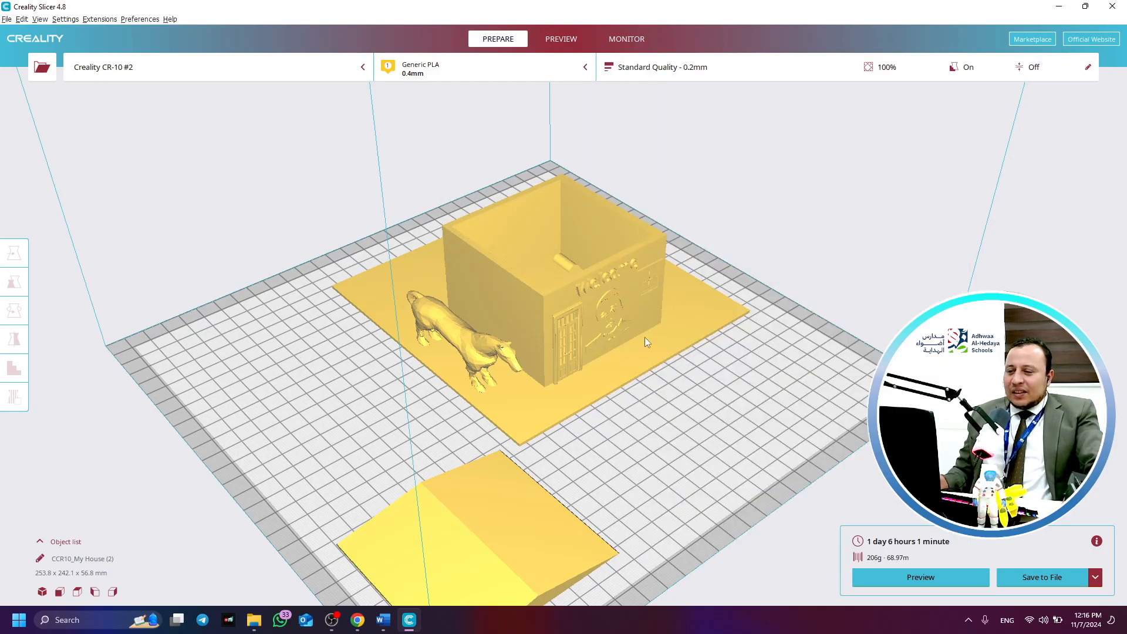
Examine the solid model's front wall, interior and horse up close from above and from the front
scroll(646, 342, up, 5)
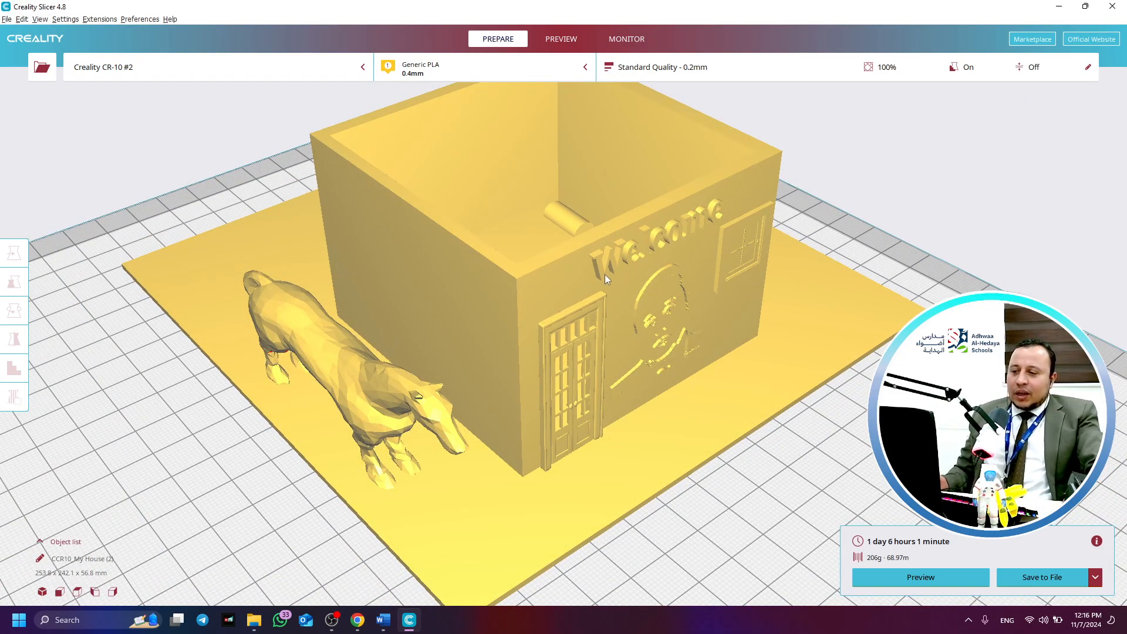
right_drag(605, 274, 725, 304)
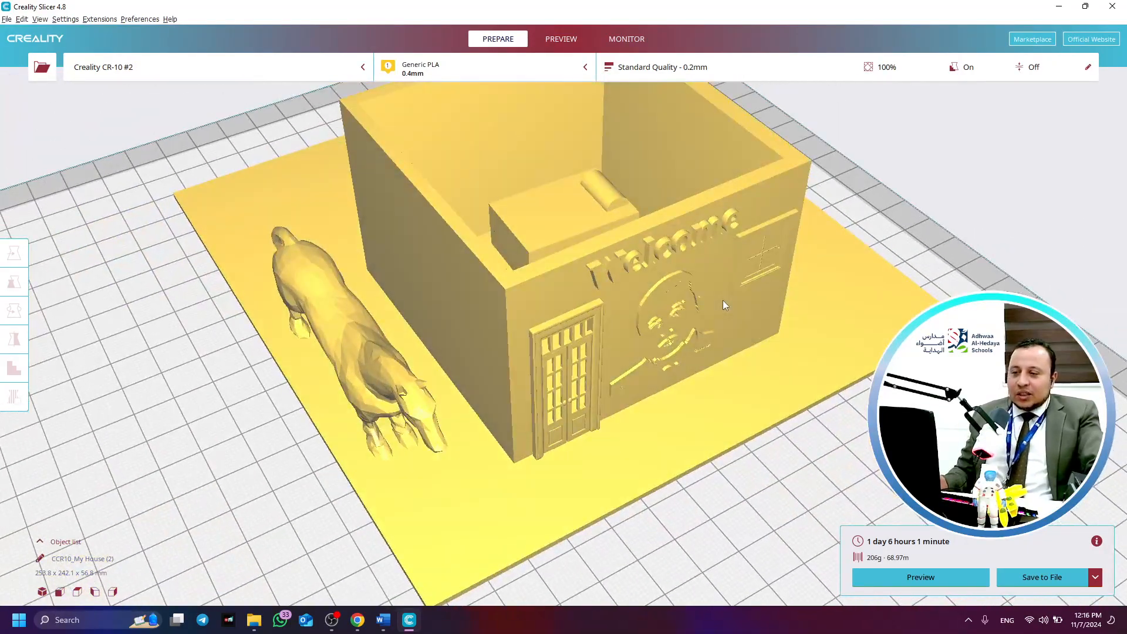
right_drag(707, 395, 674, 327)
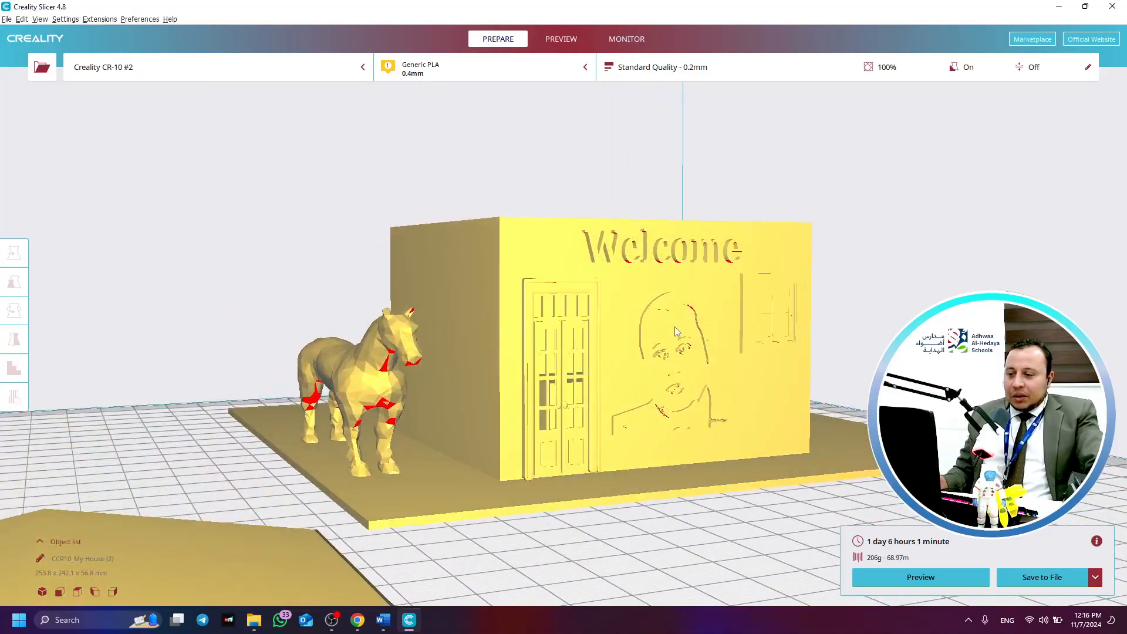
middle_drag(752, 350, 766, 274)
right_drag(767, 271, 633, 296)
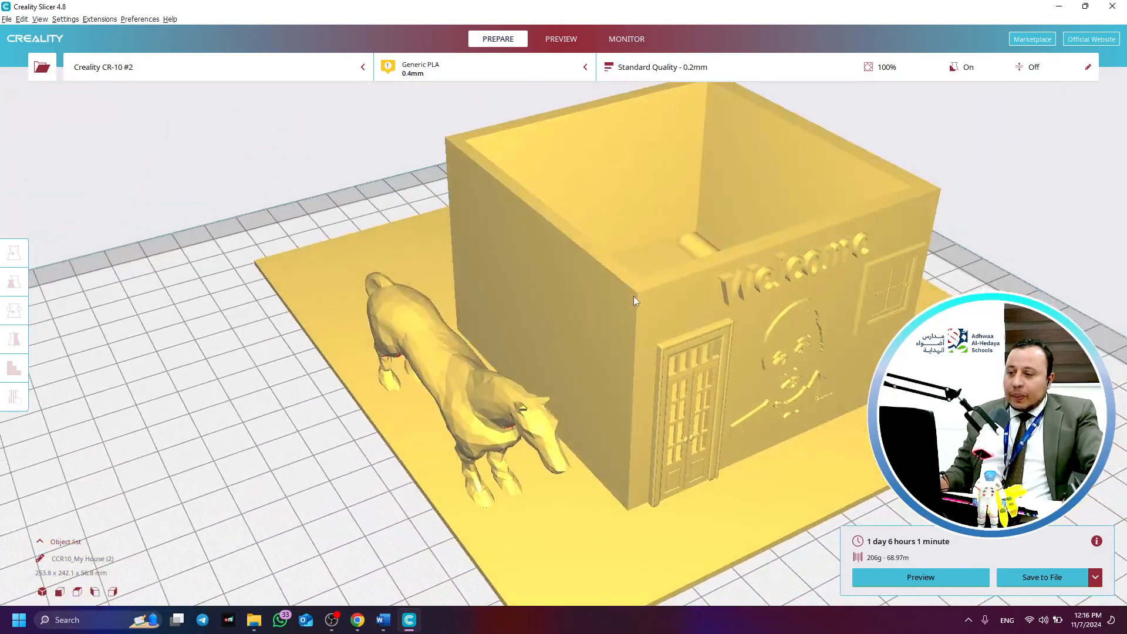
Review the layer height and its description in the Quality section of the print settings
click(809, 69)
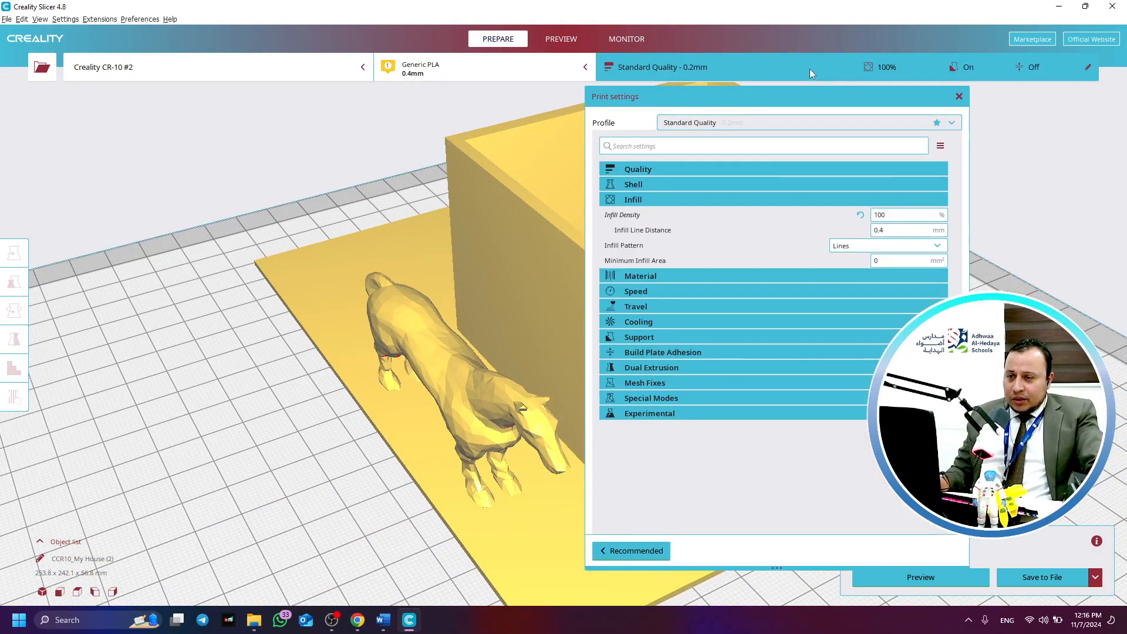
click(673, 202)
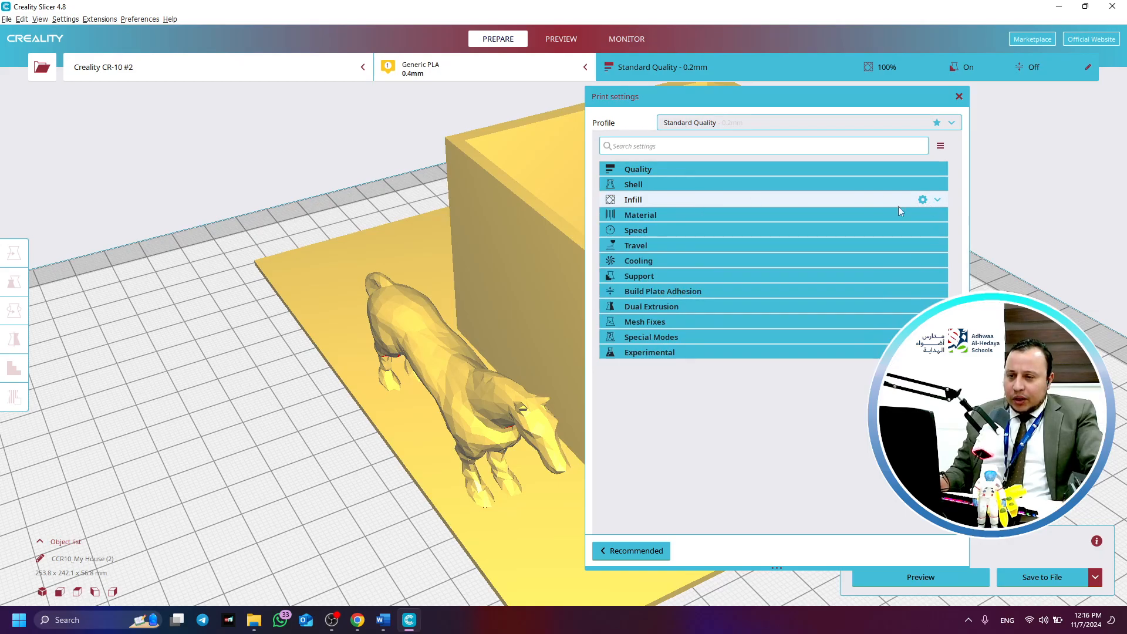
click(687, 170)
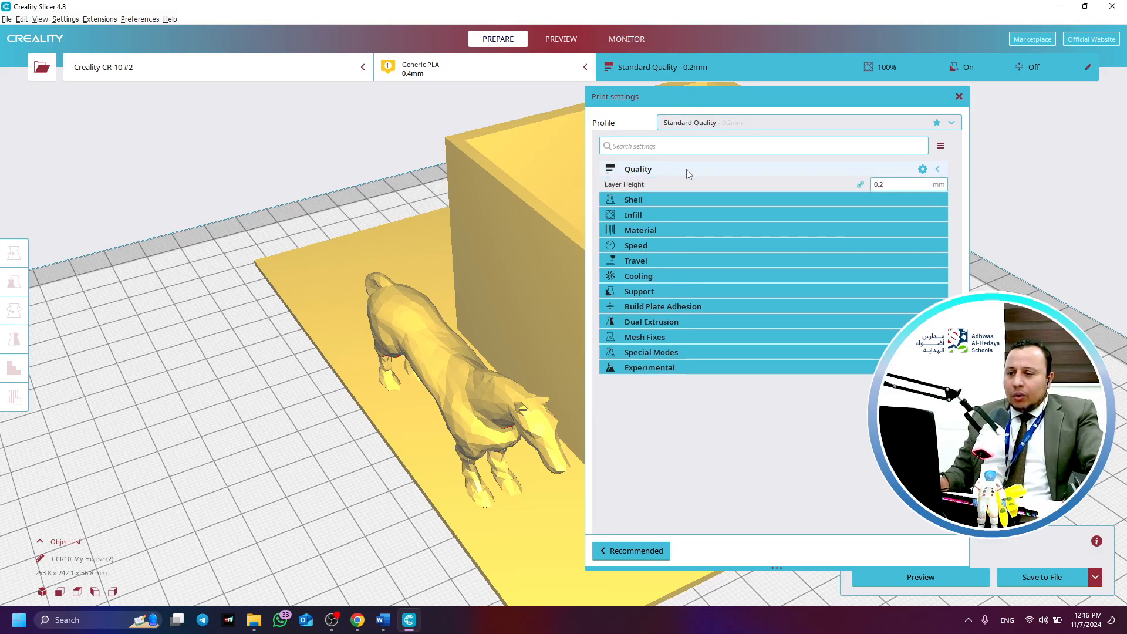
click(686, 169)
click(686, 169)
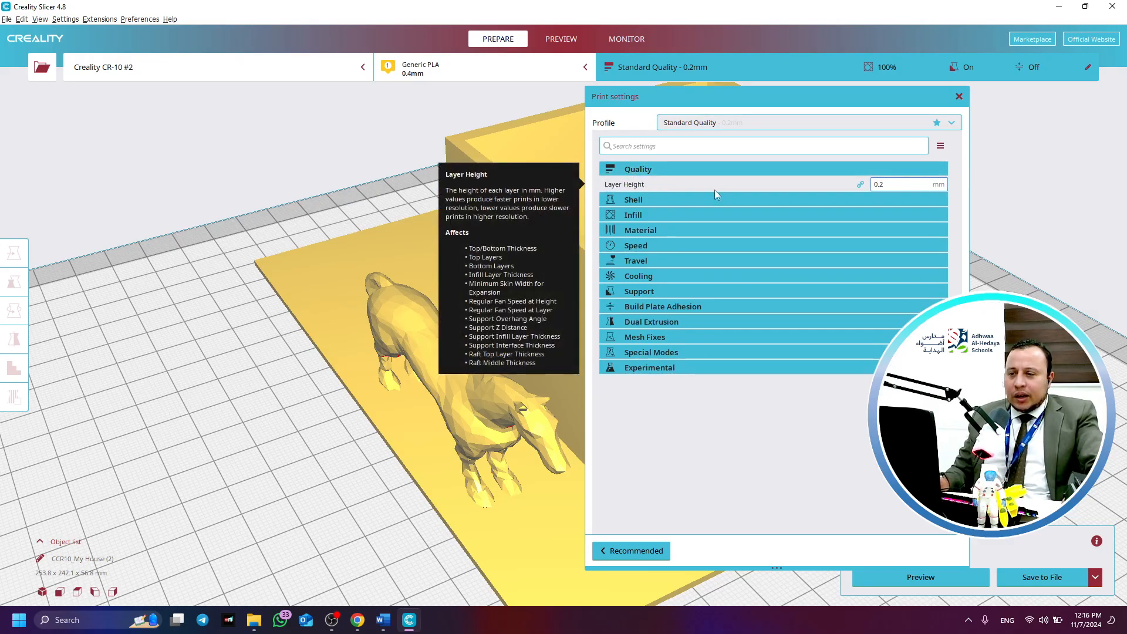
double_click(891, 182)
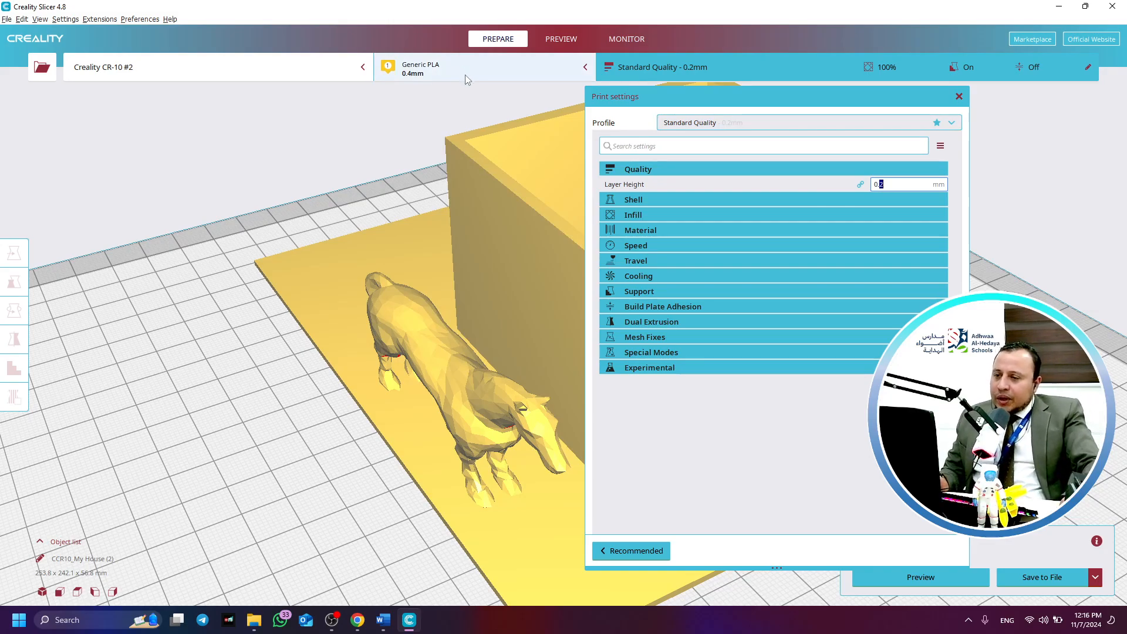
mouse_move(666, 188)
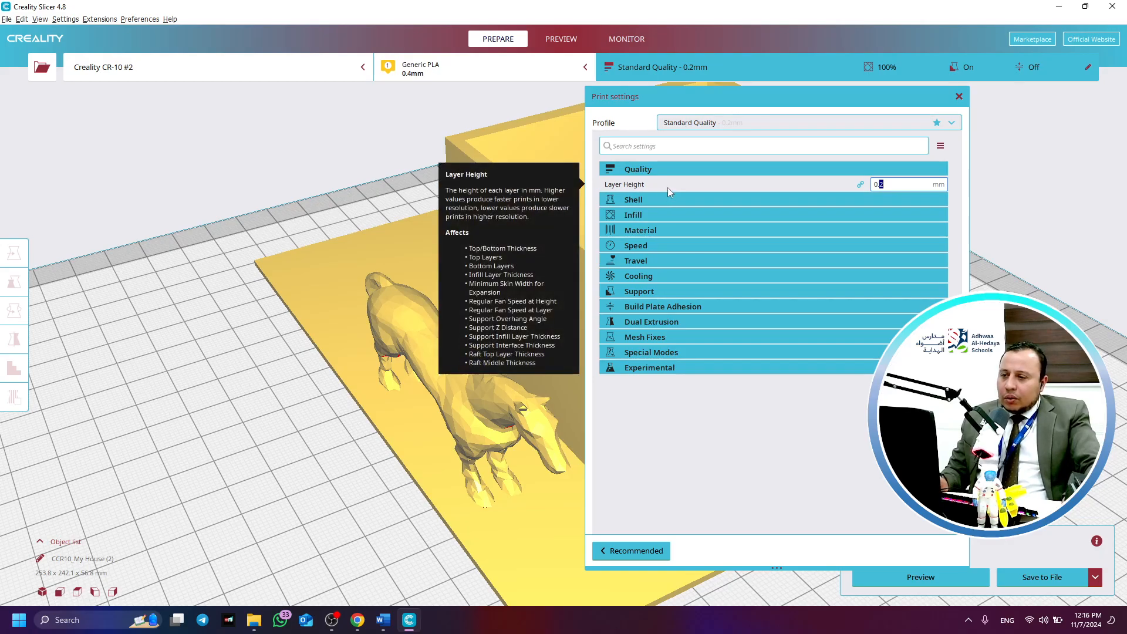
click(644, 170)
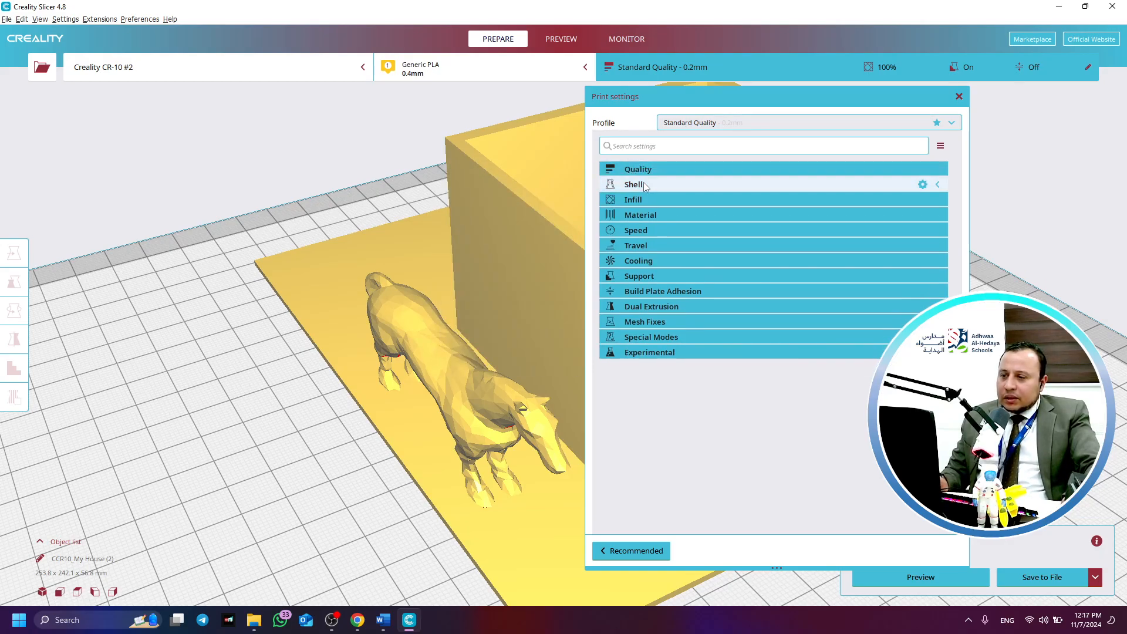
Review the Shell print settings, including the options for the top/bottom pattern and for filling gaps between walls
click(643, 185)
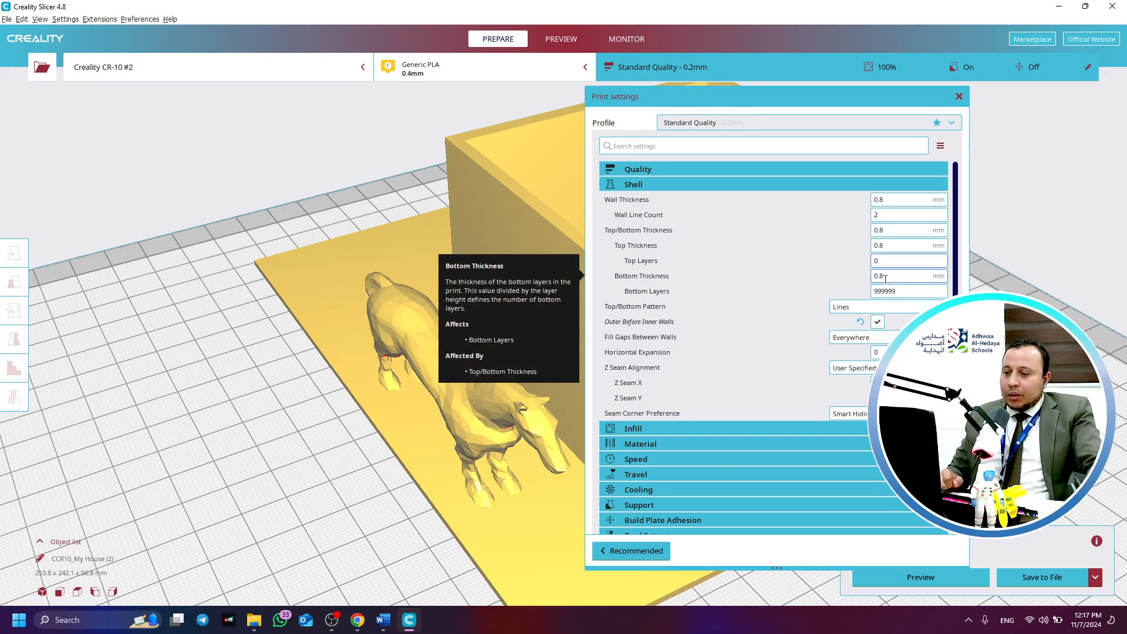
click(887, 308)
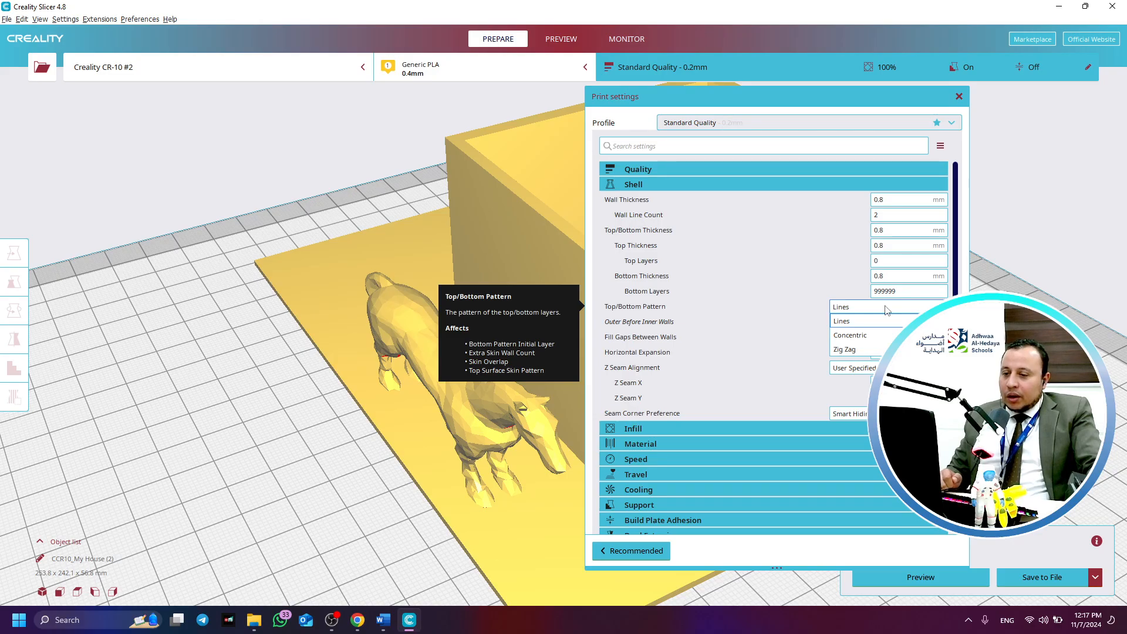
click(886, 308)
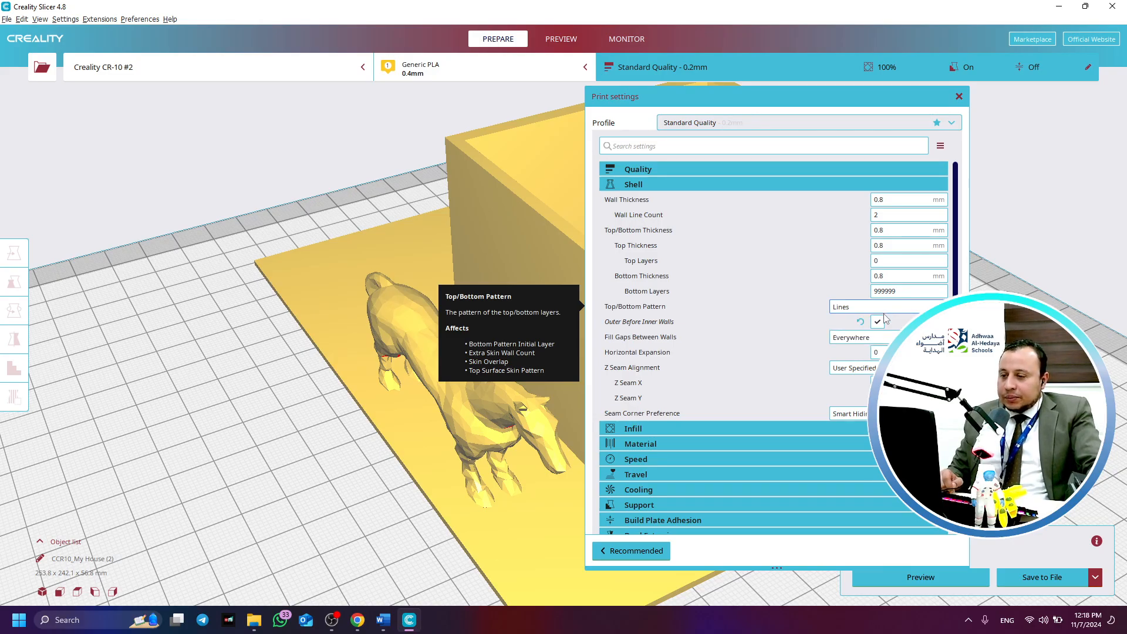
mouse_move(682, 329)
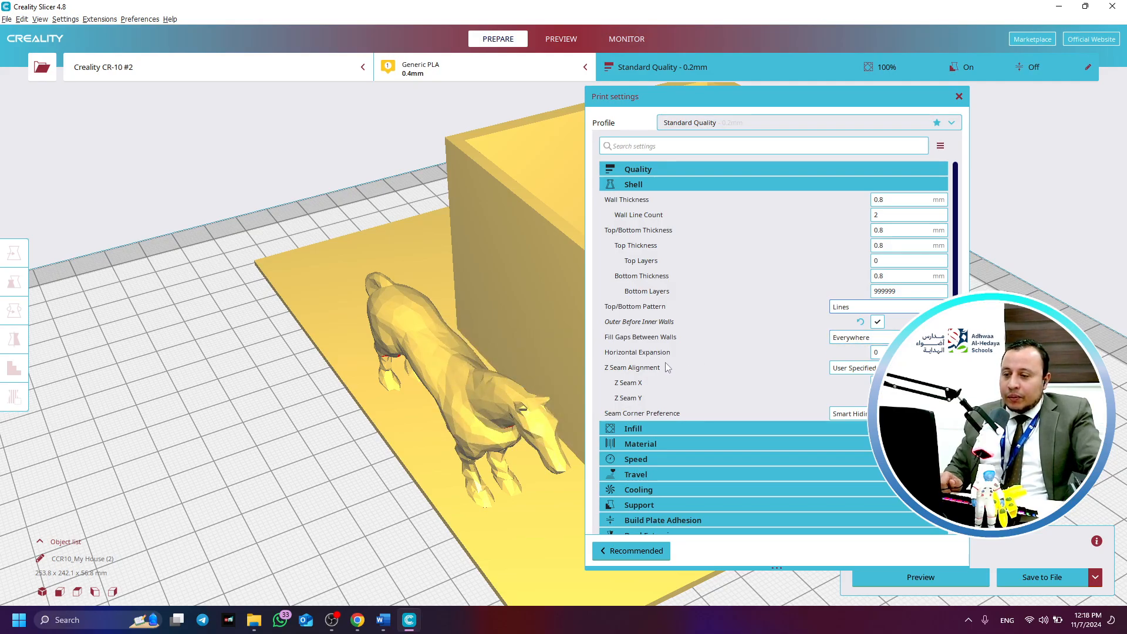
click(843, 339)
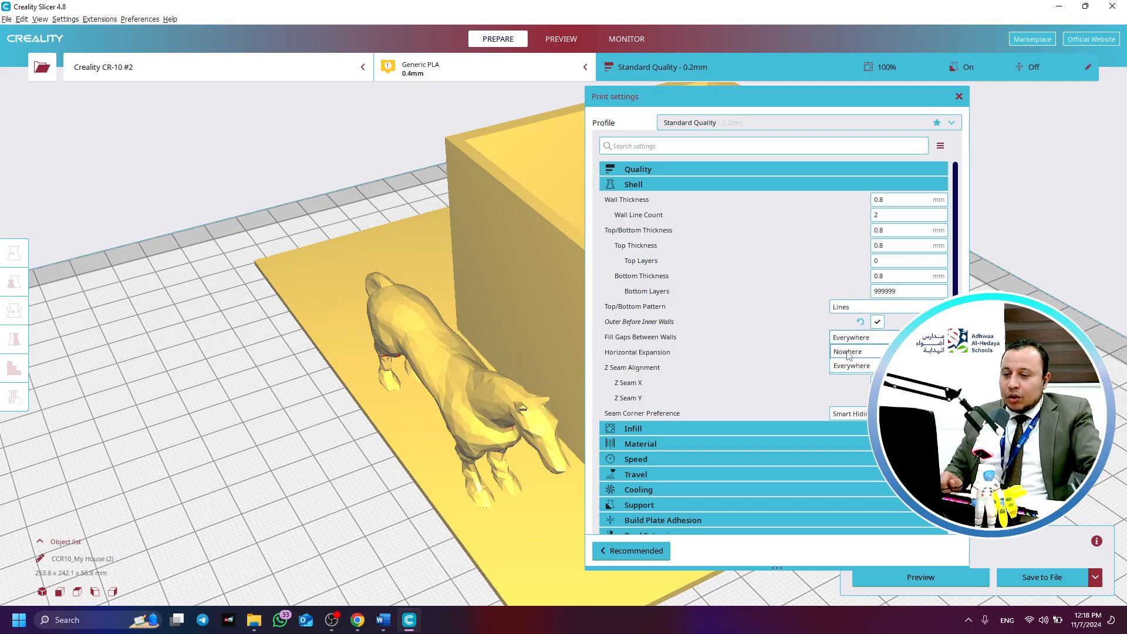
click(842, 339)
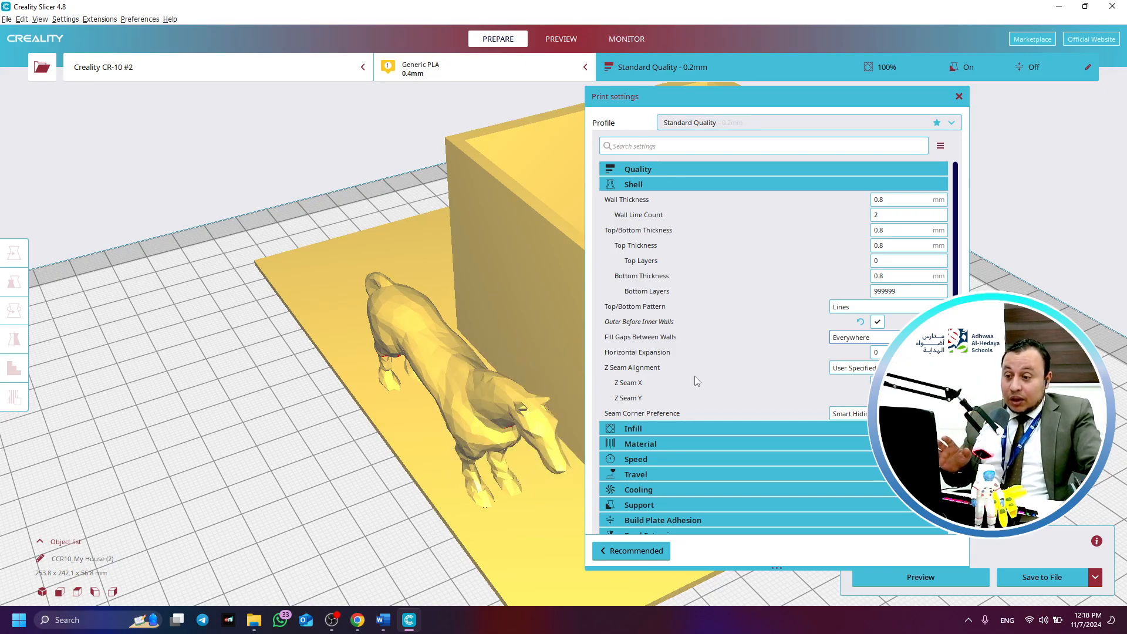
click(655, 185)
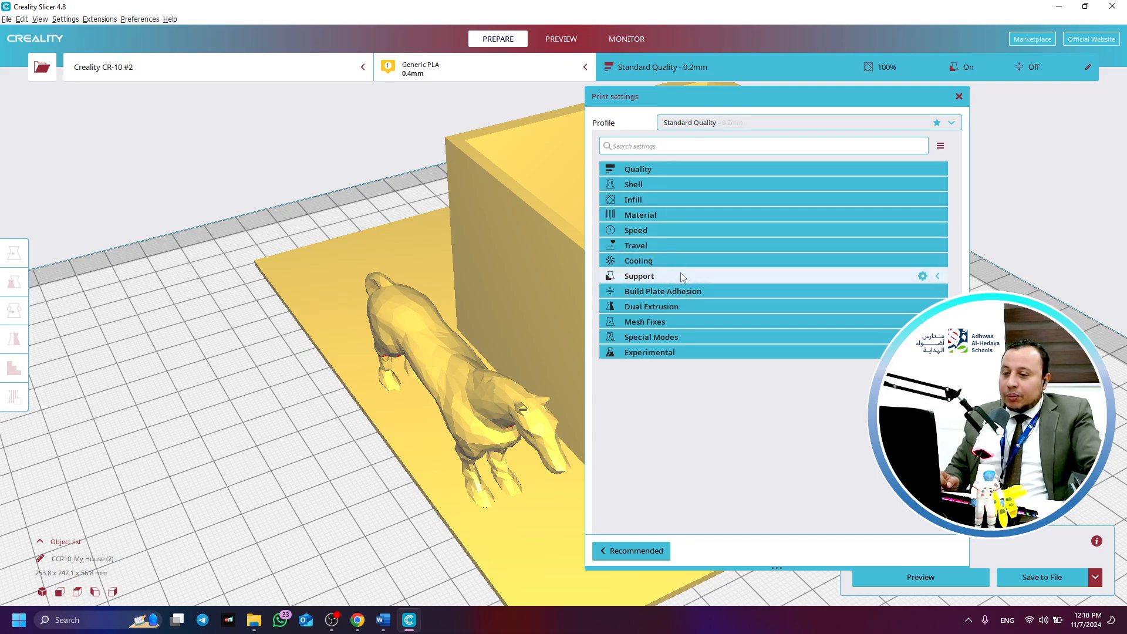
Set the infill density to 10% and close the print settings
click(670, 200)
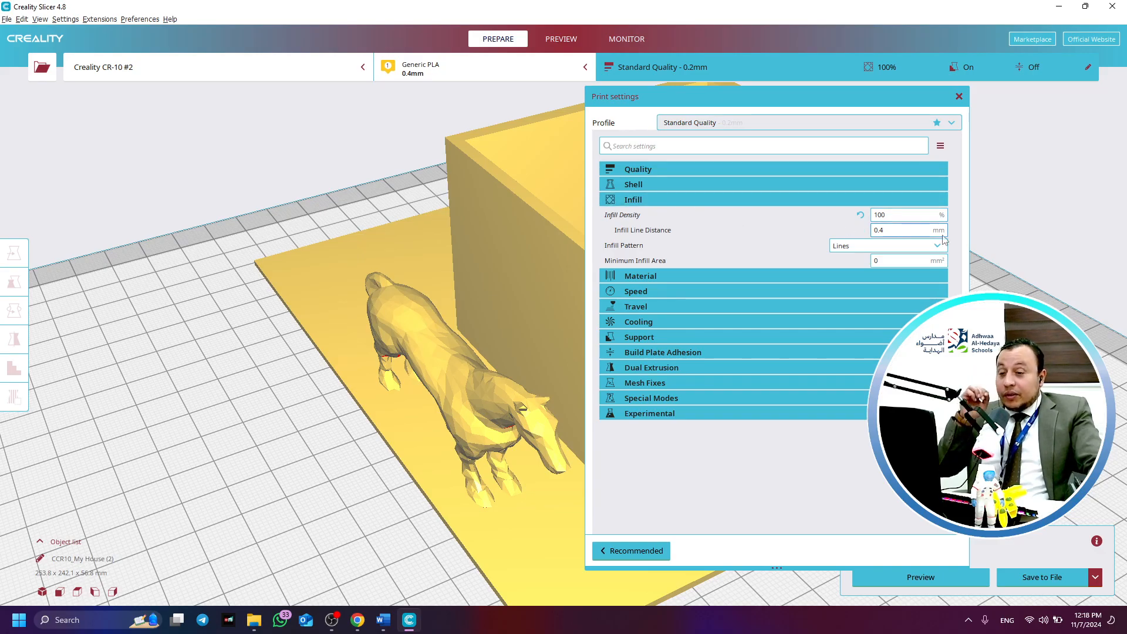
double_click(895, 216)
text(10)
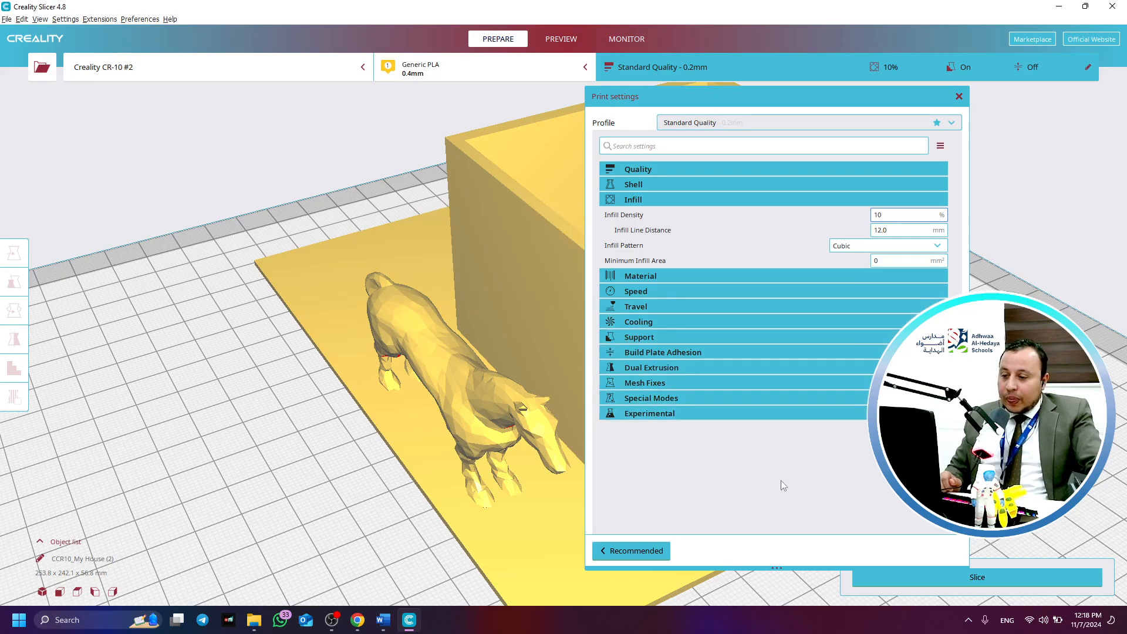
click(963, 97)
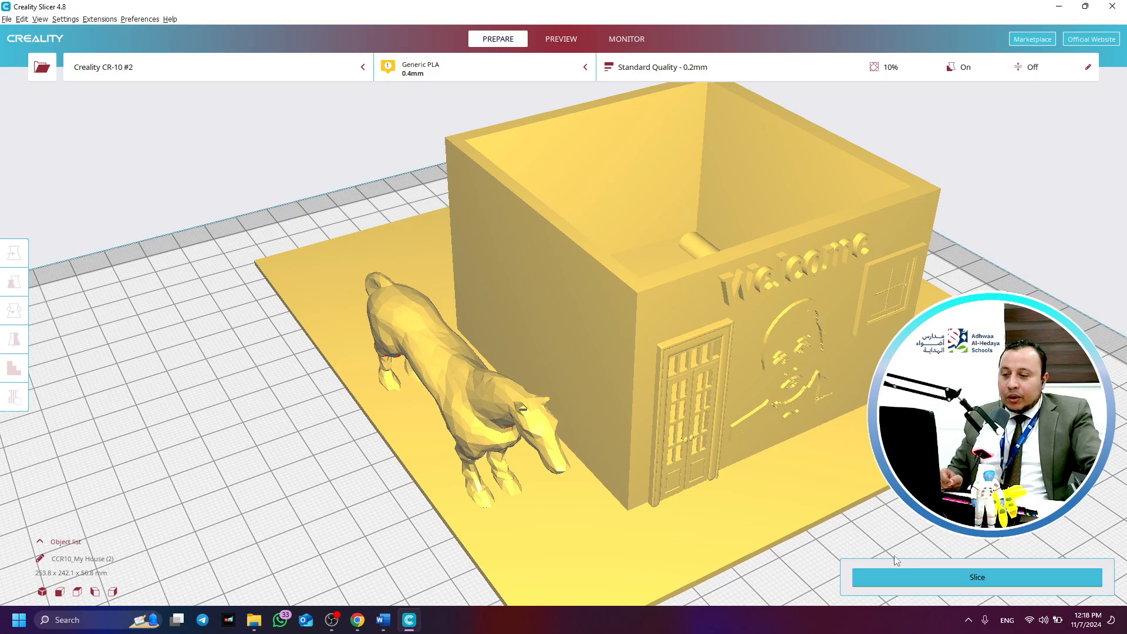
click(556, 46)
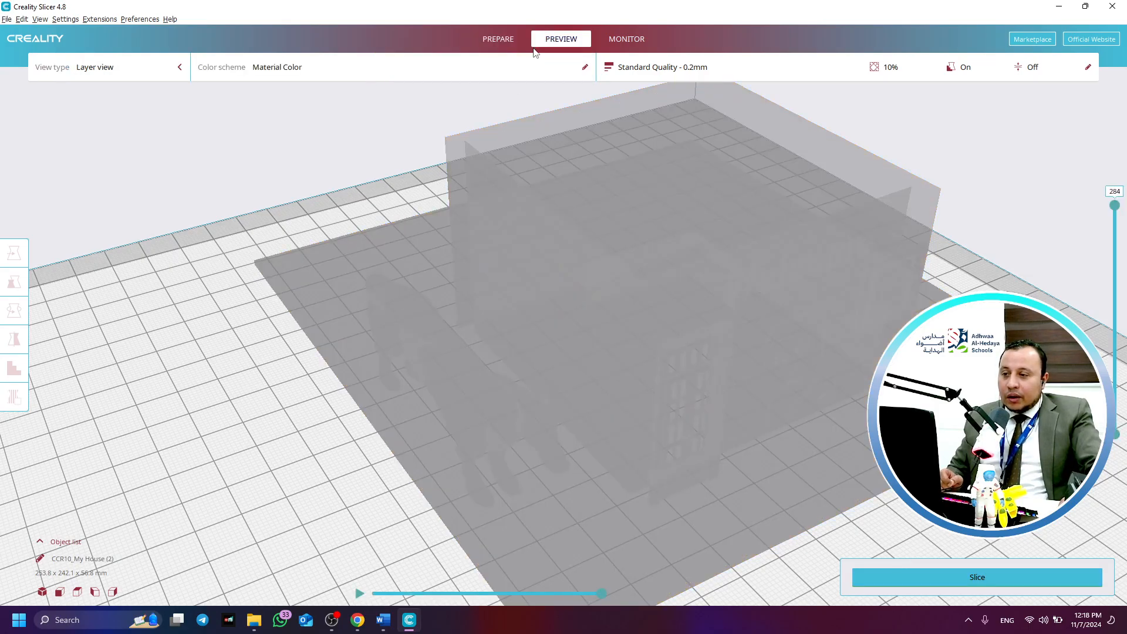
click(499, 39)
click(561, 40)
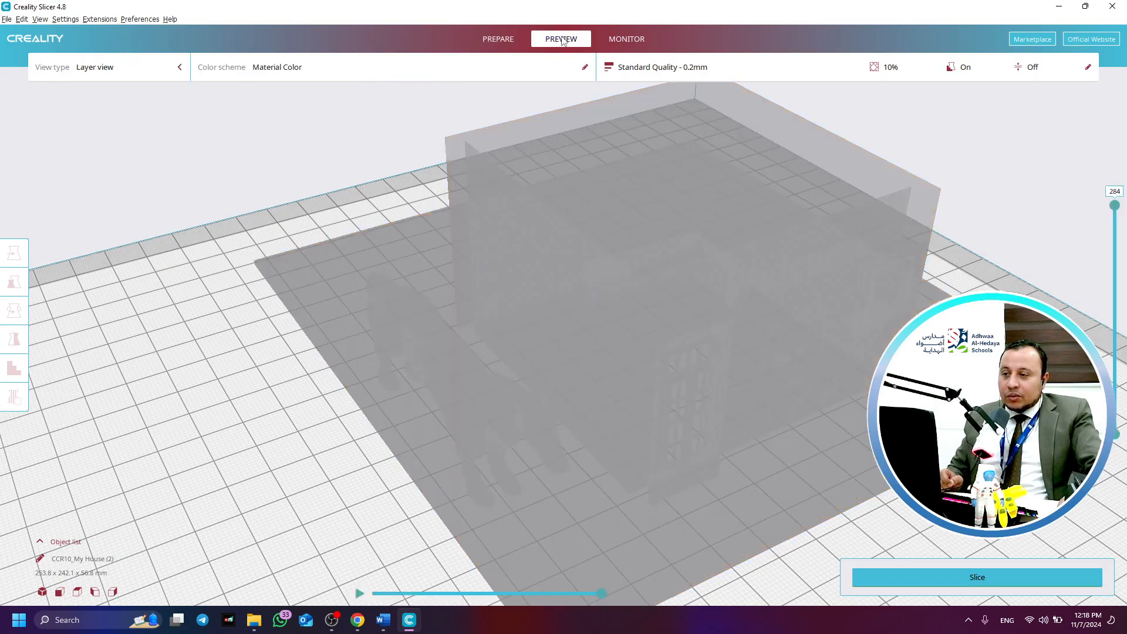
click(496, 39)
Slice the house and roof again with the new infill and open their layer preview
click(975, 578)
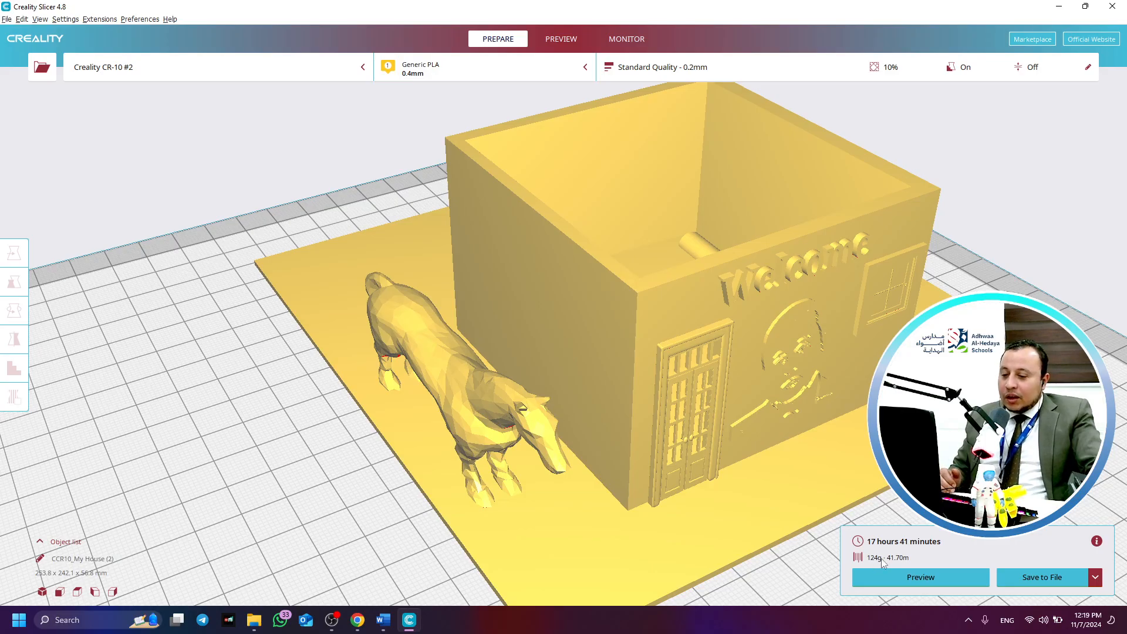
right_drag(805, 489, 781, 510)
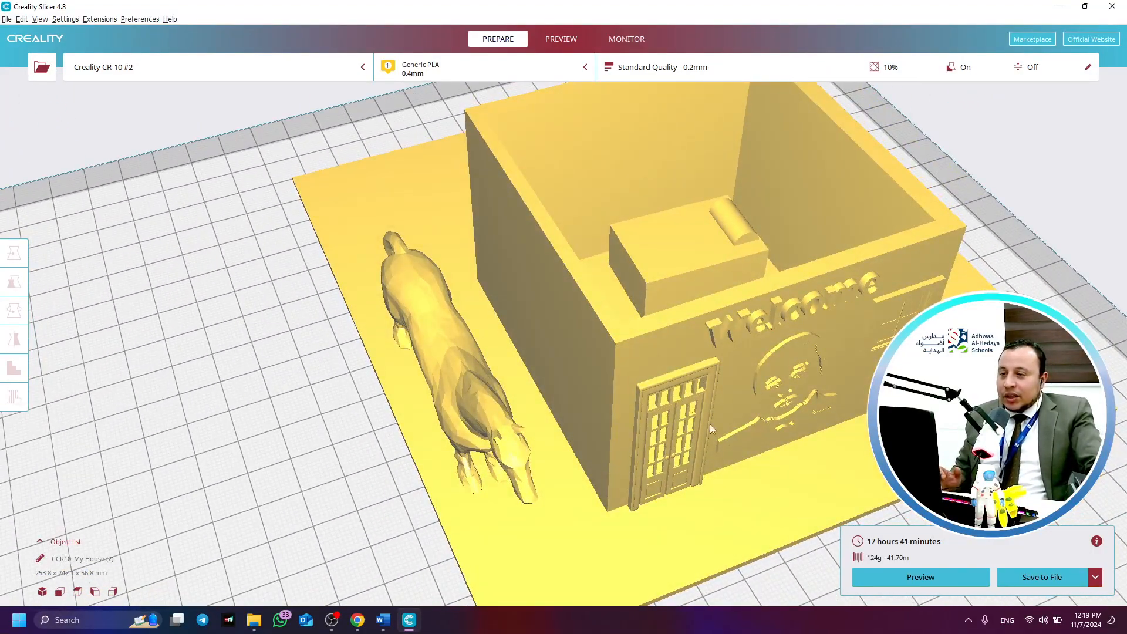
click(555, 42)
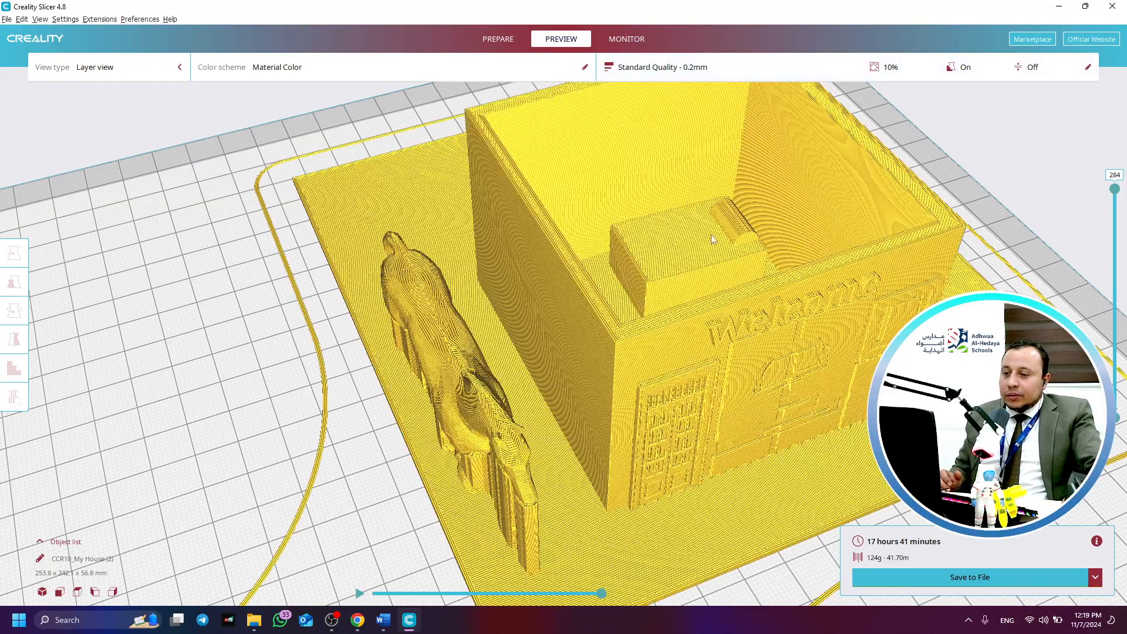
Inspect the sliced house walls, the interior and the horse figure in the layer preview
scroll(704, 231, down, 6)
right_drag(623, 499, 574, 436)
scroll(634, 417, up, 5)
right_drag(461, 487, 713, 472)
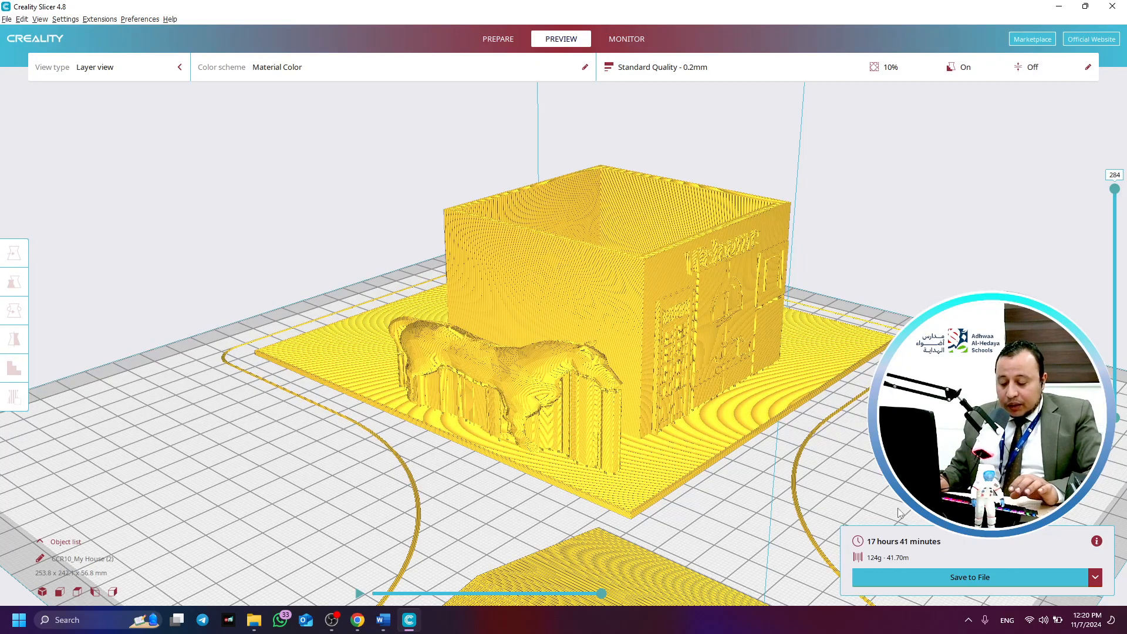
Open the calculator and divide 1000 by 100
key(XF86Calculator)
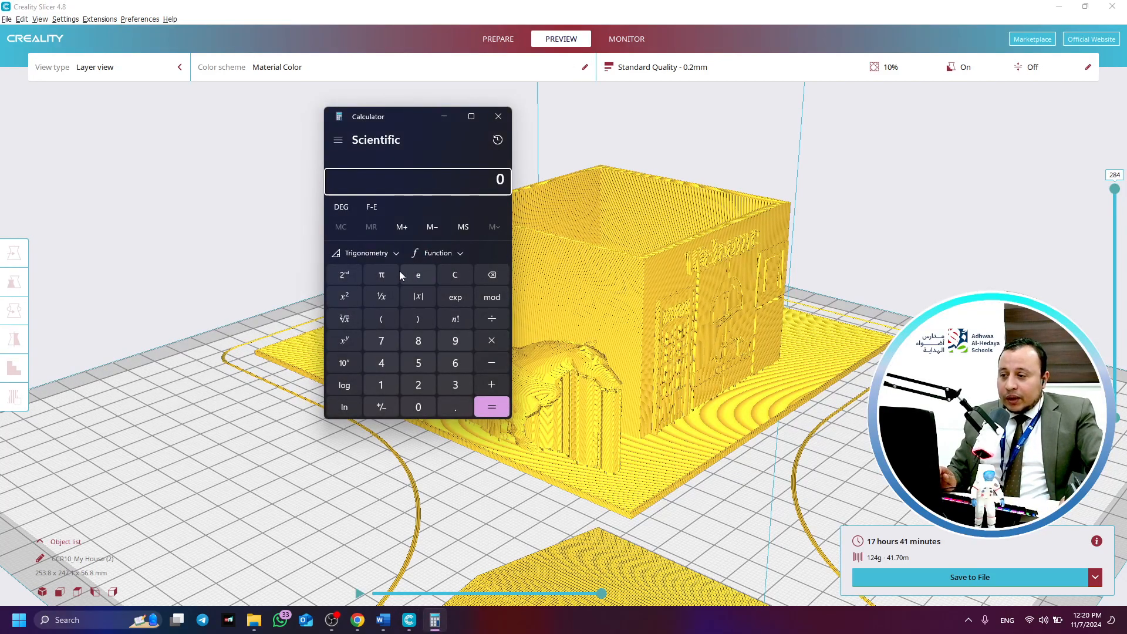
text(100)
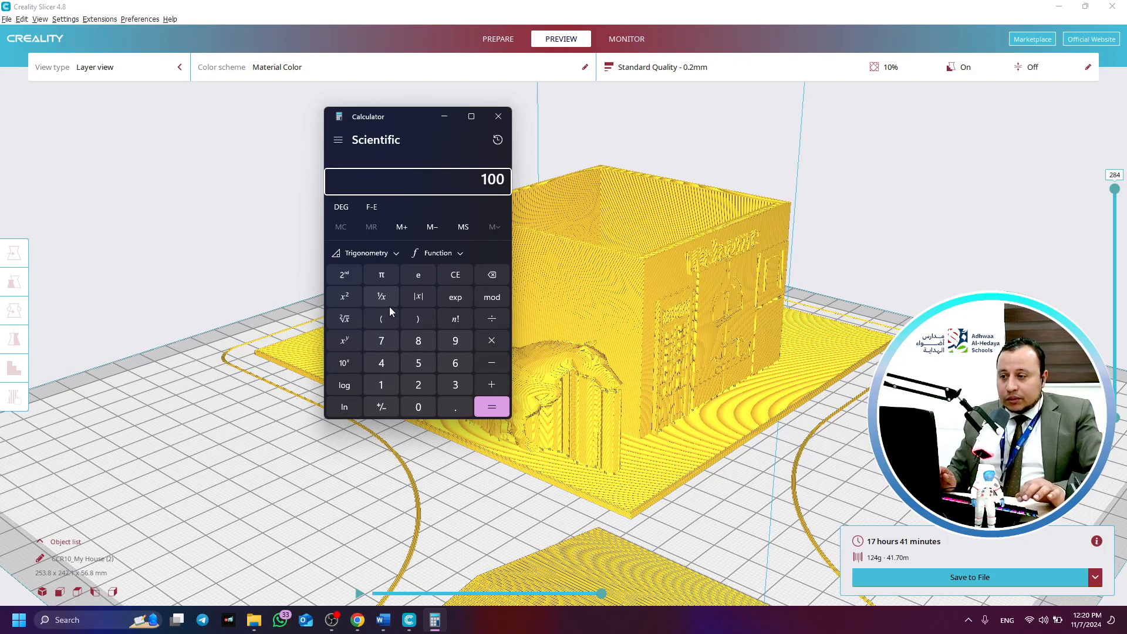
text(000)
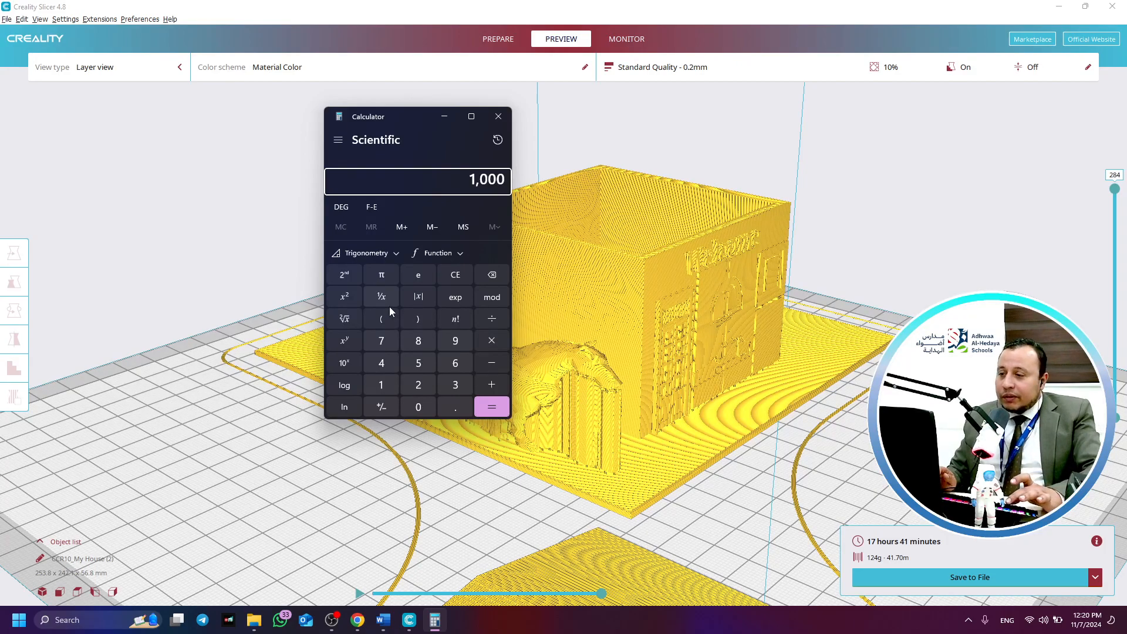
text(/1)
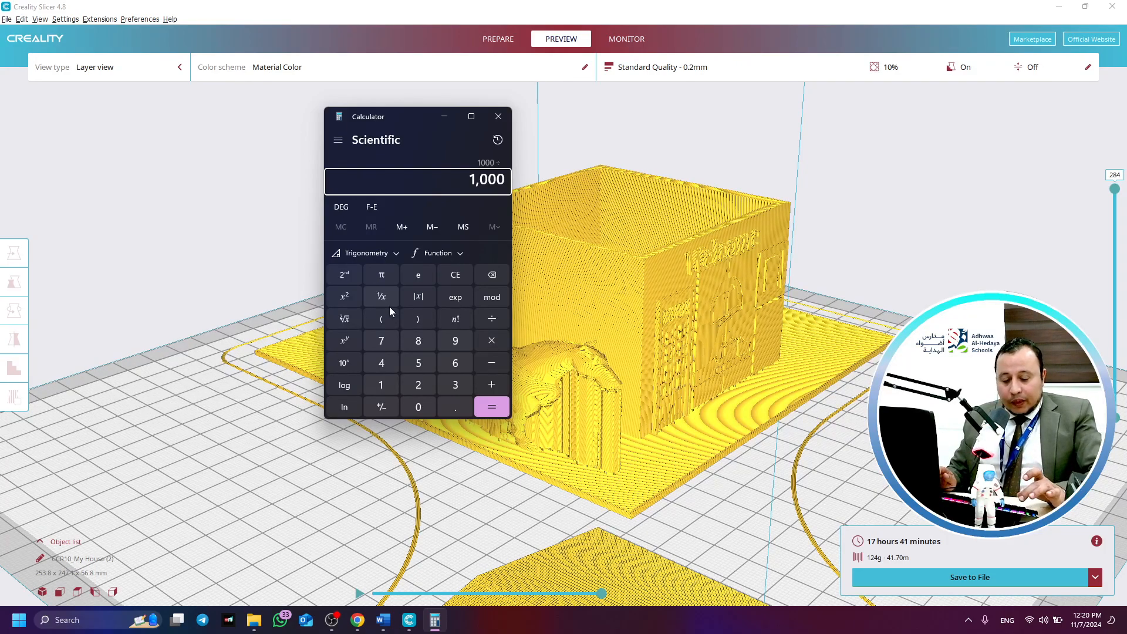
text(00)
key(Return)
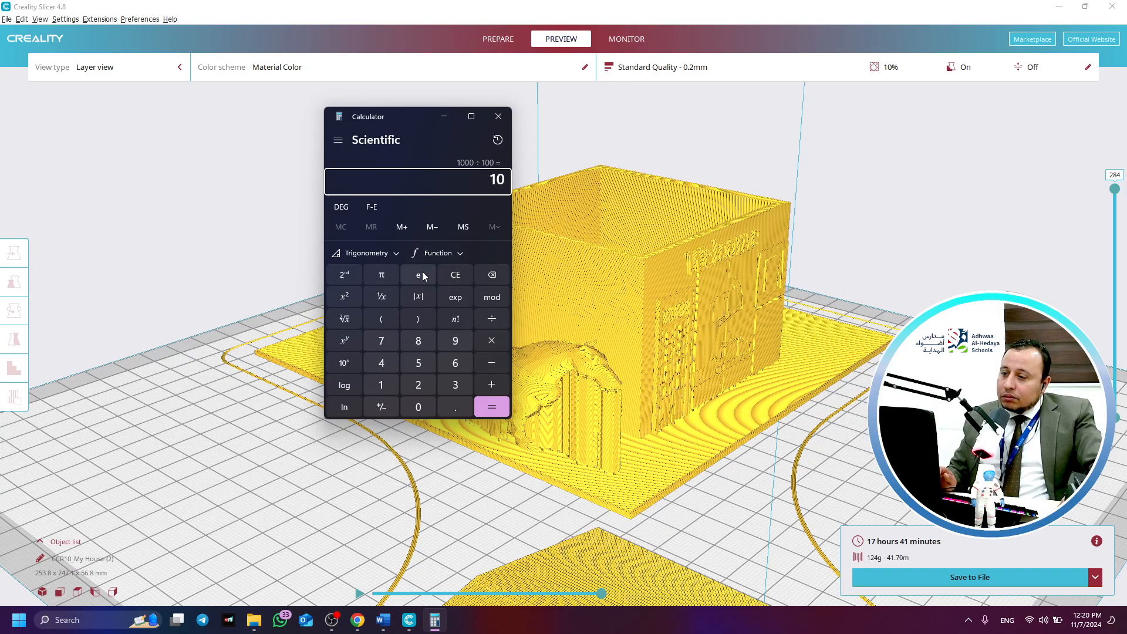
click(481, 275)
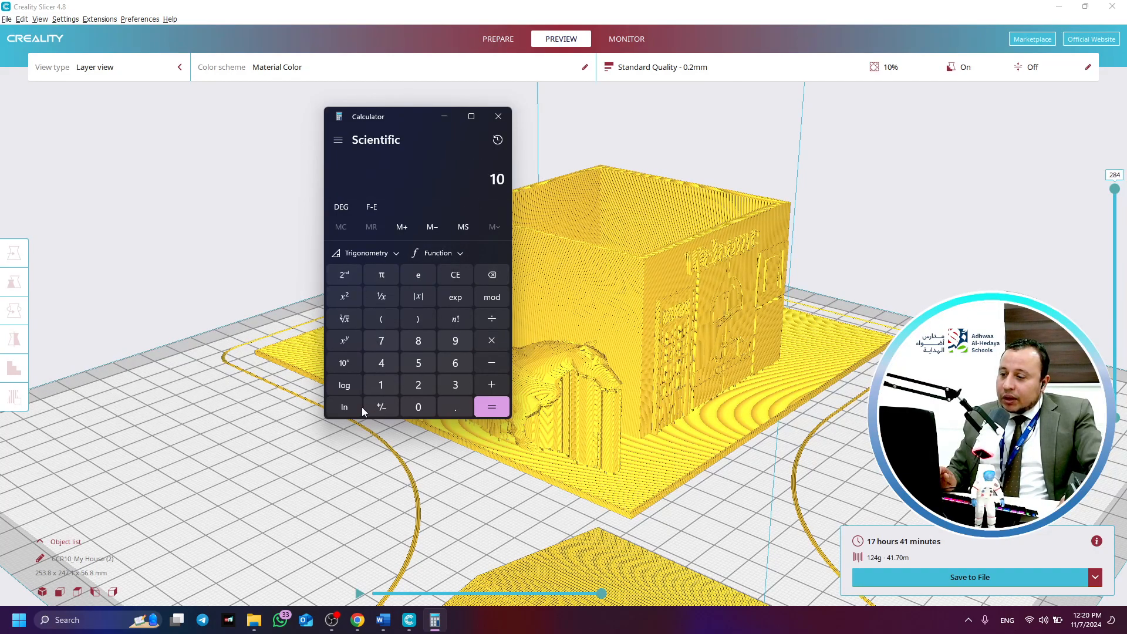
Clear the calculator and divide 100 by 1000 to get the filament cost per gram
click(455, 277)
text(100)
key(slash)
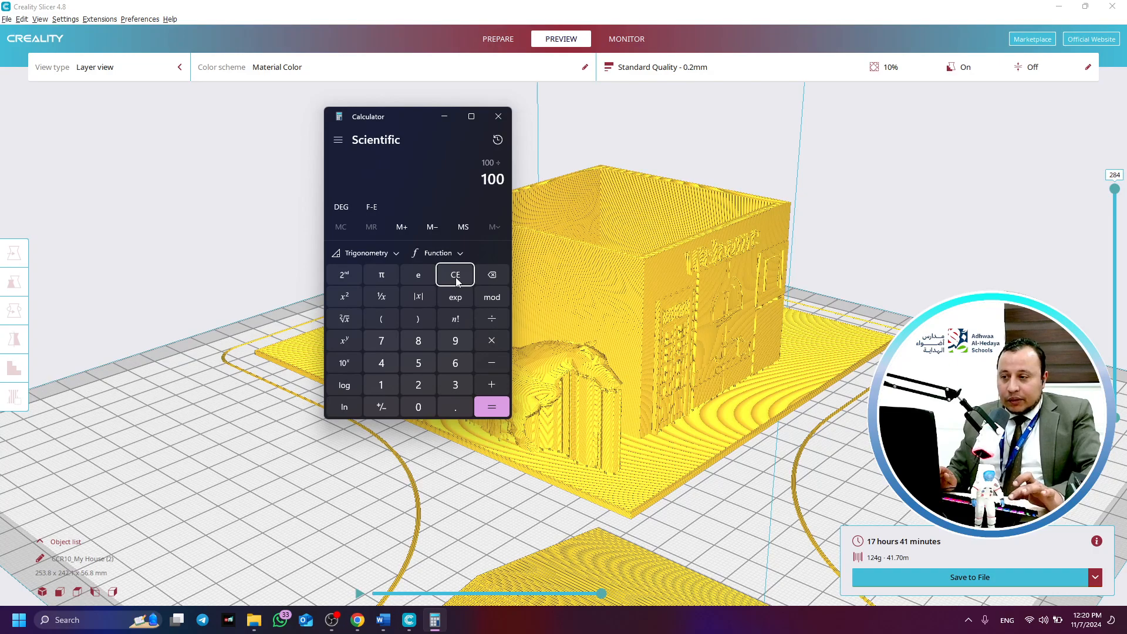
text(1000)
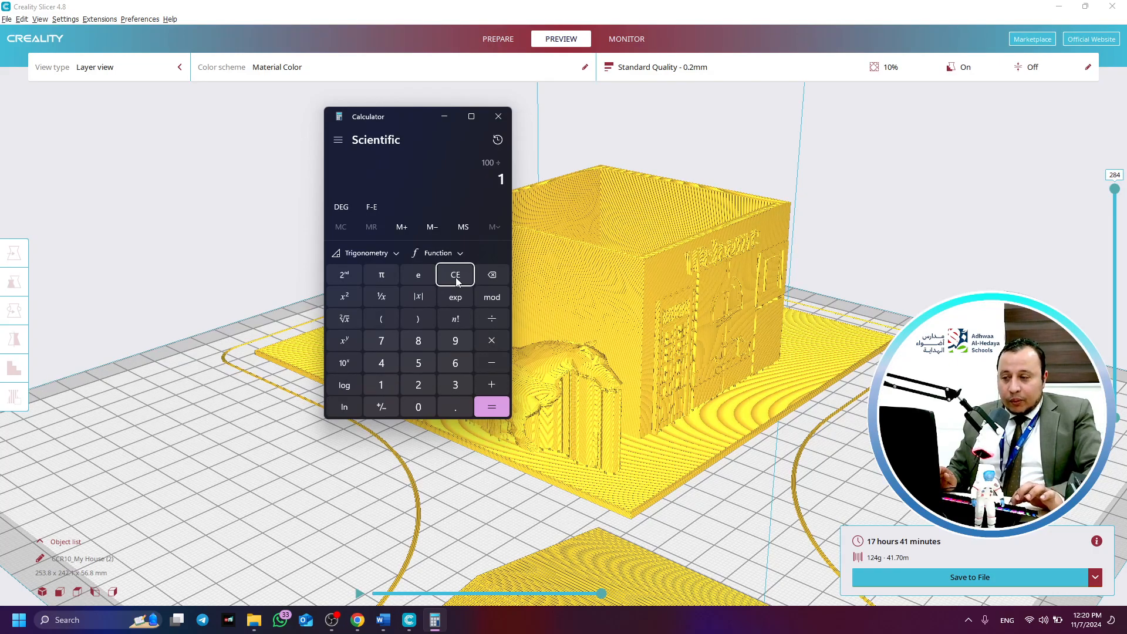
key(Return)
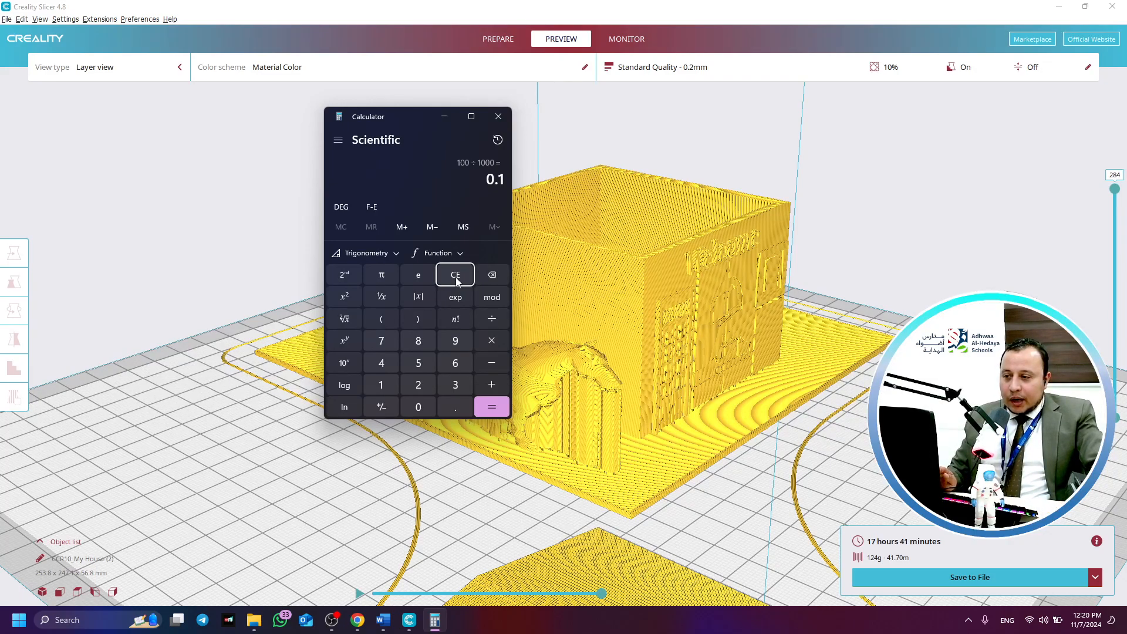
Multiply the per-gram cost by the print's weight of 124 g, then close the calculator
click(487, 342)
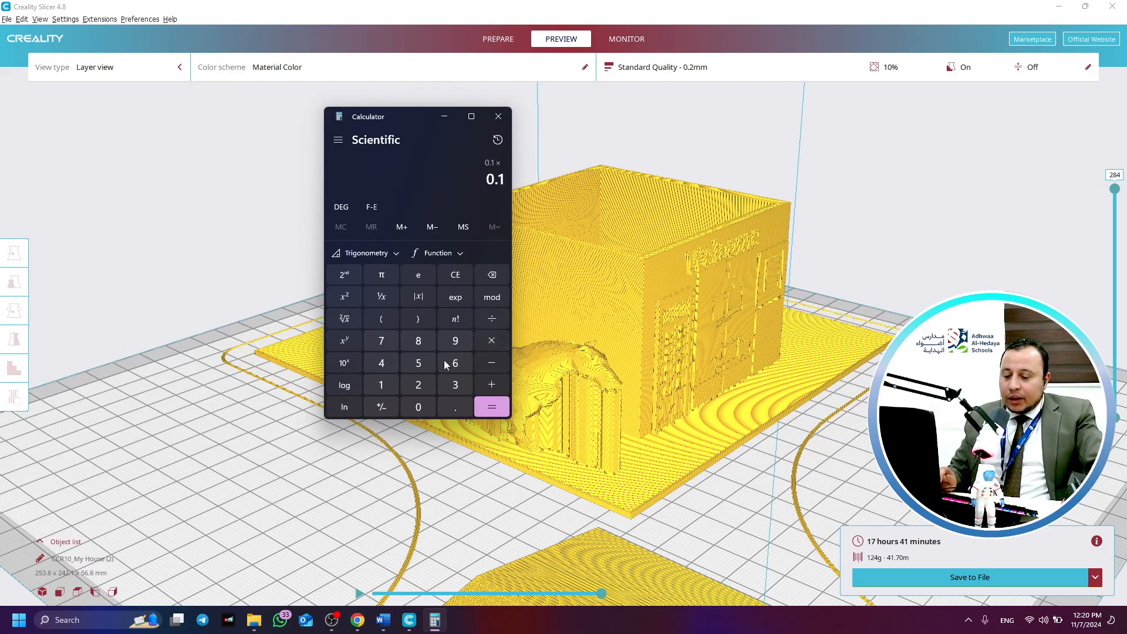
click(384, 386)
click(418, 385)
click(385, 364)
click(488, 408)
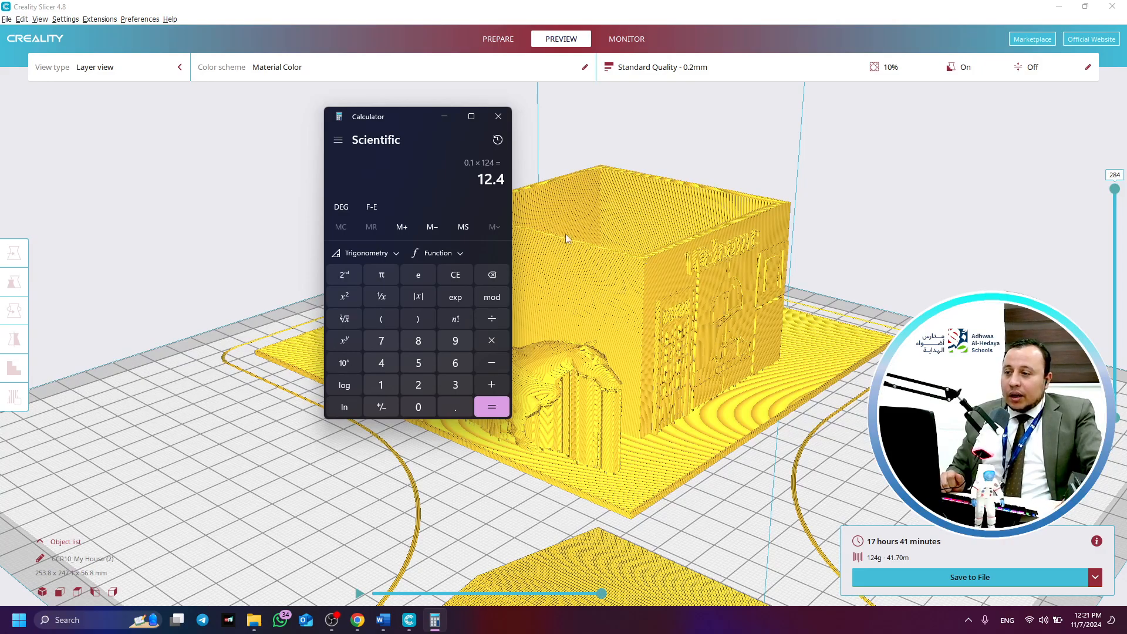
click(498, 117)
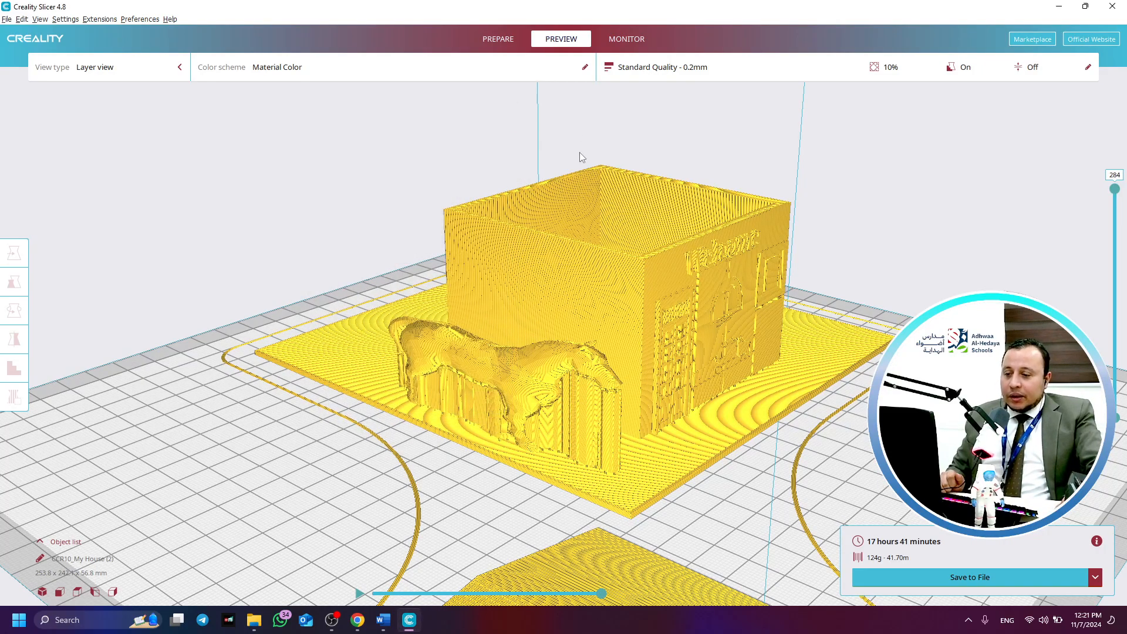
Examine the layer preview of the house, horse and separate roof on the build plate from several angles
right_drag(745, 388, 549, 445)
scroll(636, 389, down, 2)
scroll(635, 389, down, 2)
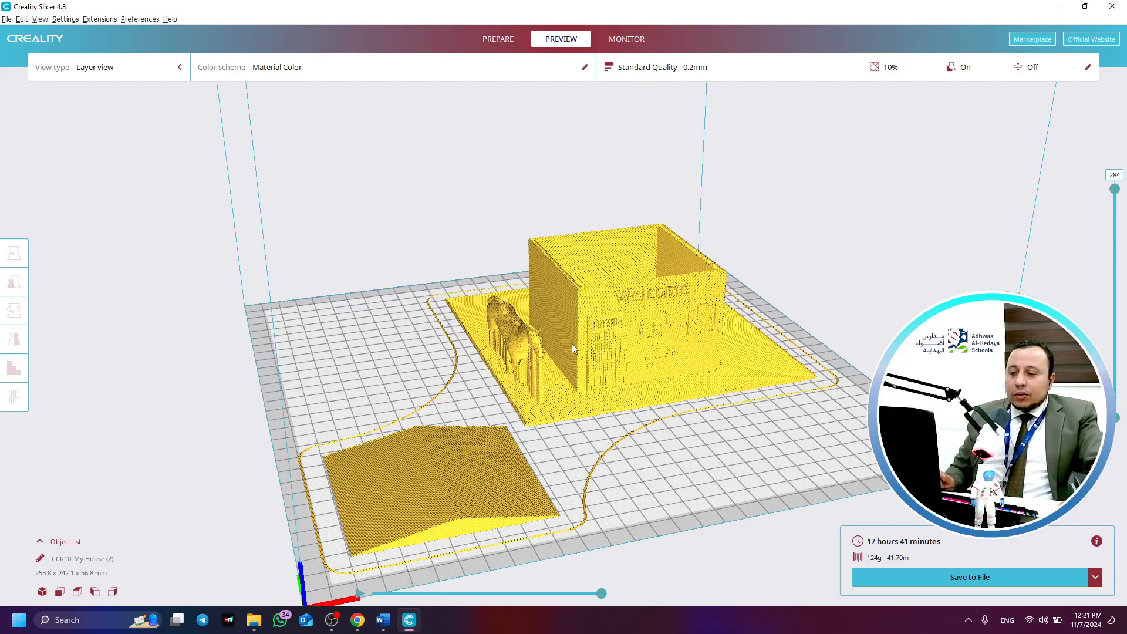
right_drag(628, 460, 695, 479)
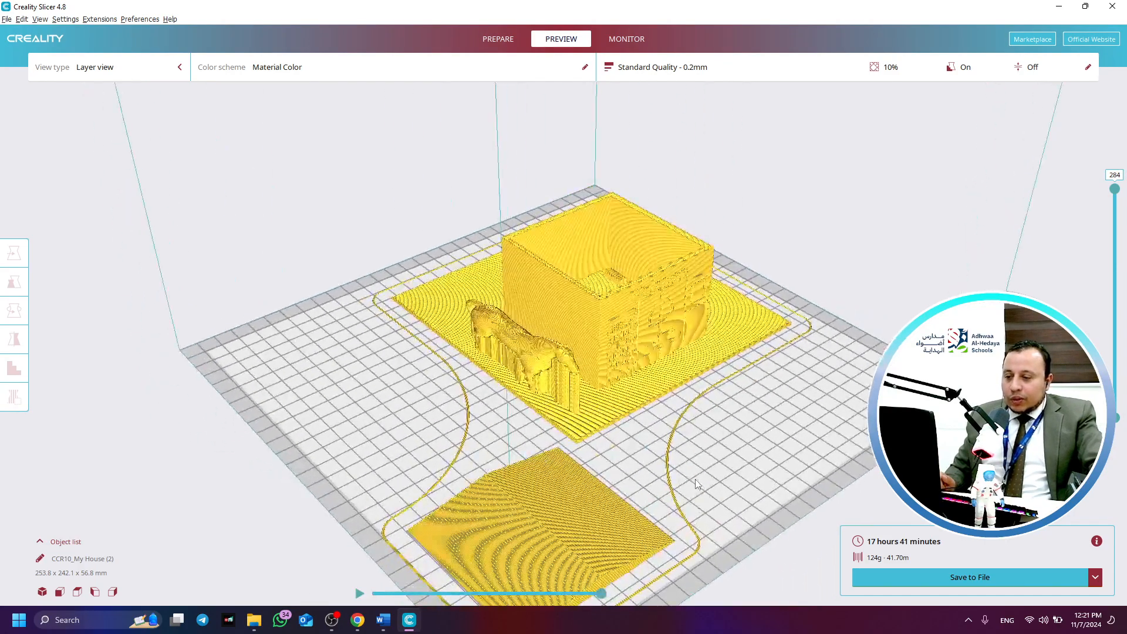
scroll(697, 412, up, 3)
scroll(697, 393, up, 1)
scroll(696, 393, down, 3)
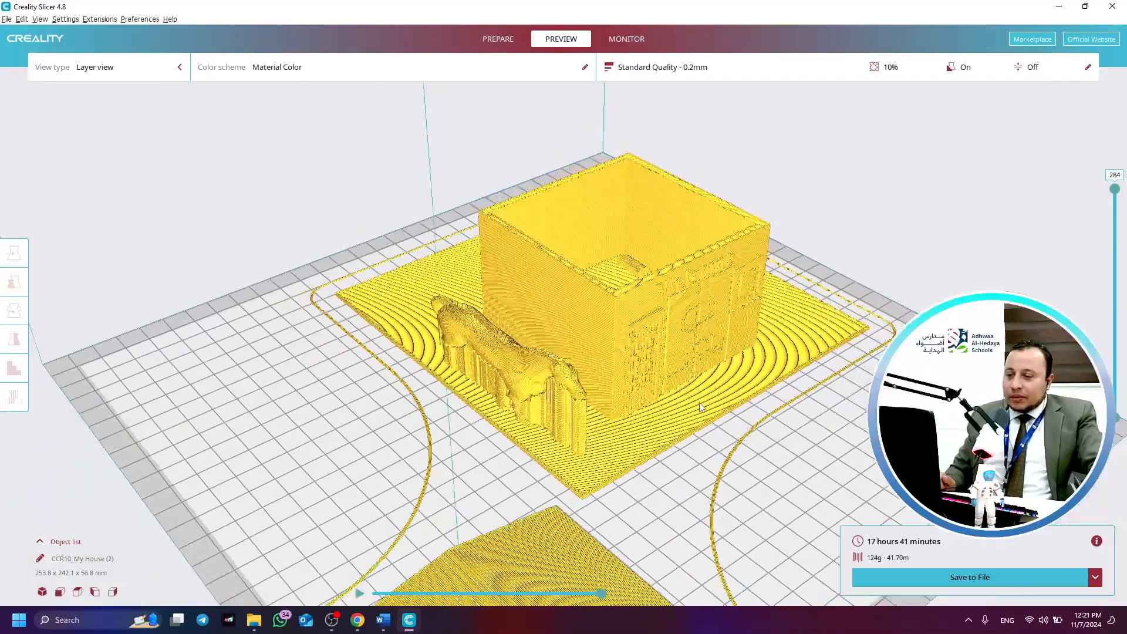
right_drag(832, 471, 788, 448)
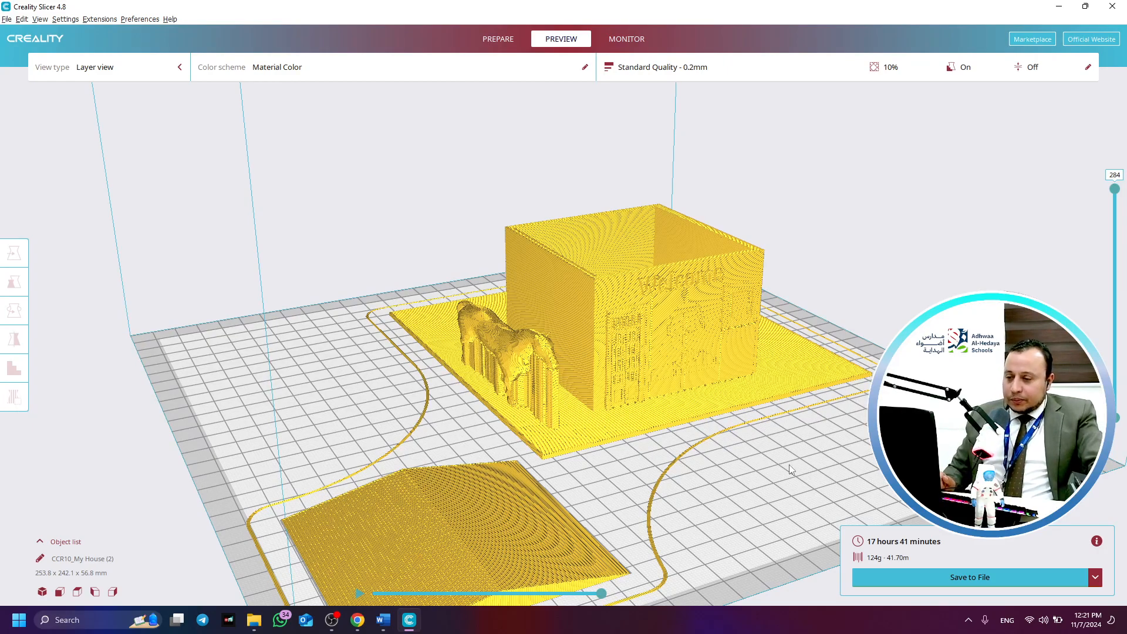
Set the printing temperature to 220 °C in the Material section of the print settings
click(791, 66)
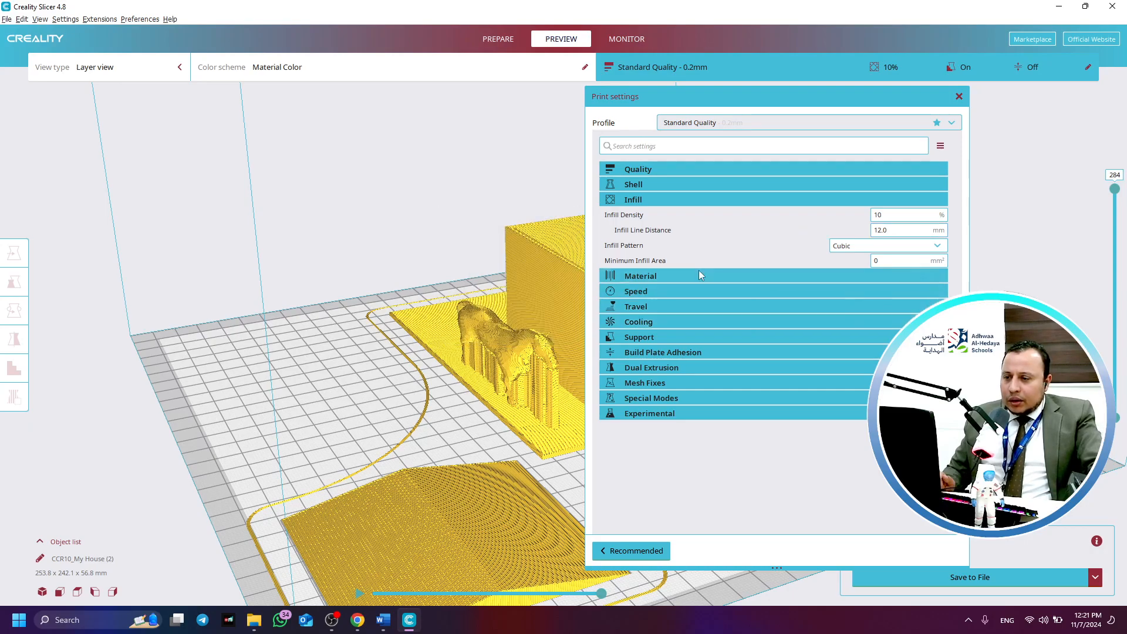
click(714, 200)
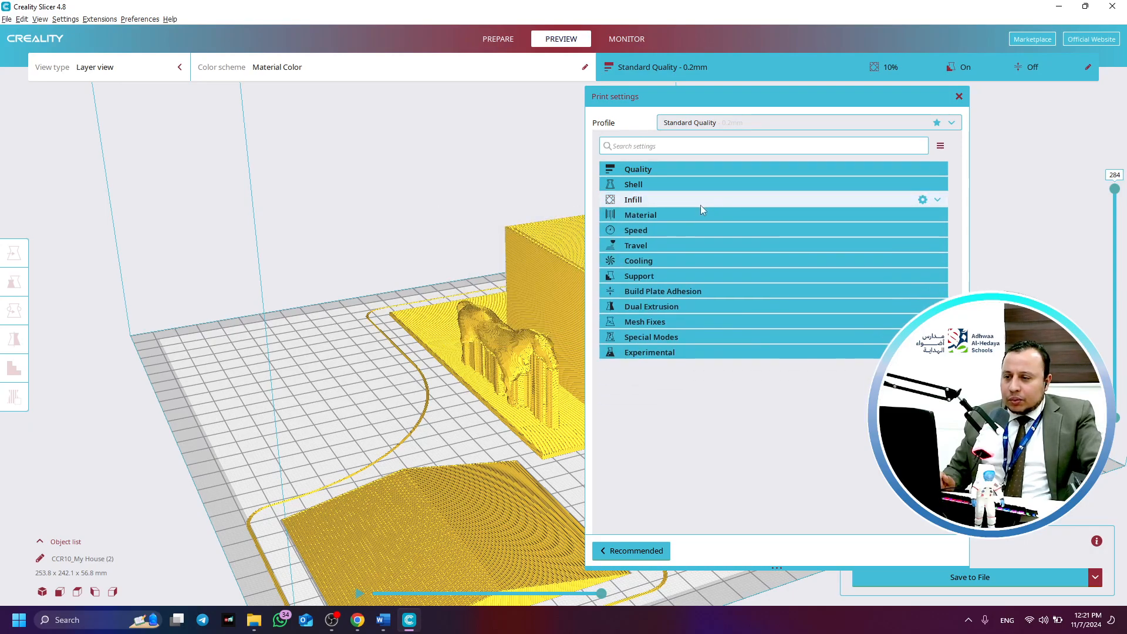
click(686, 215)
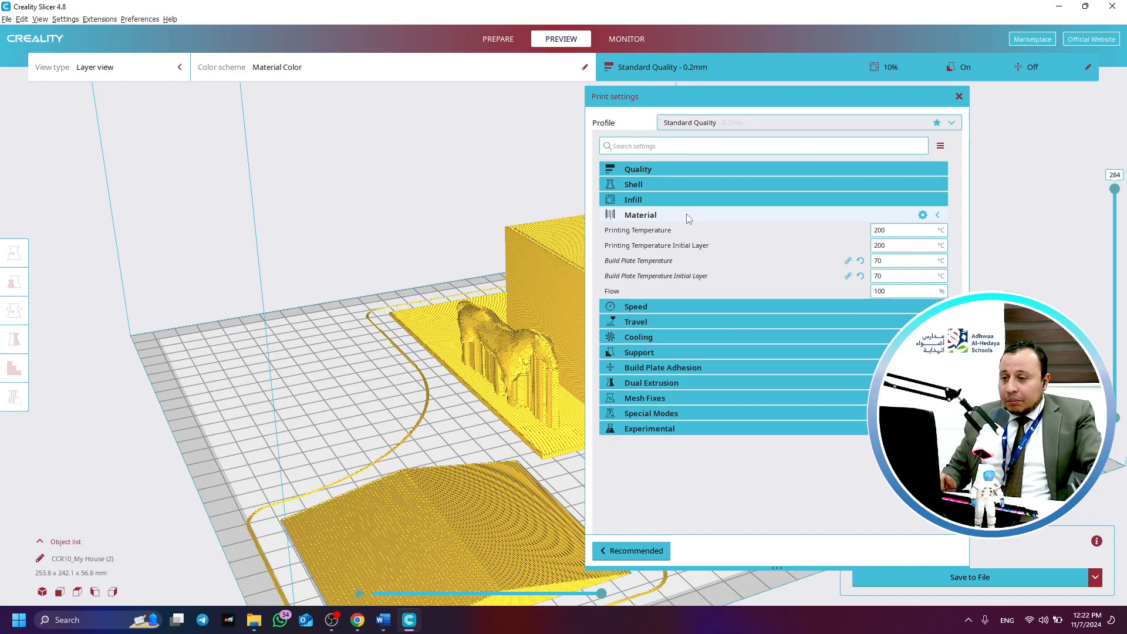
mouse_move(667, 234)
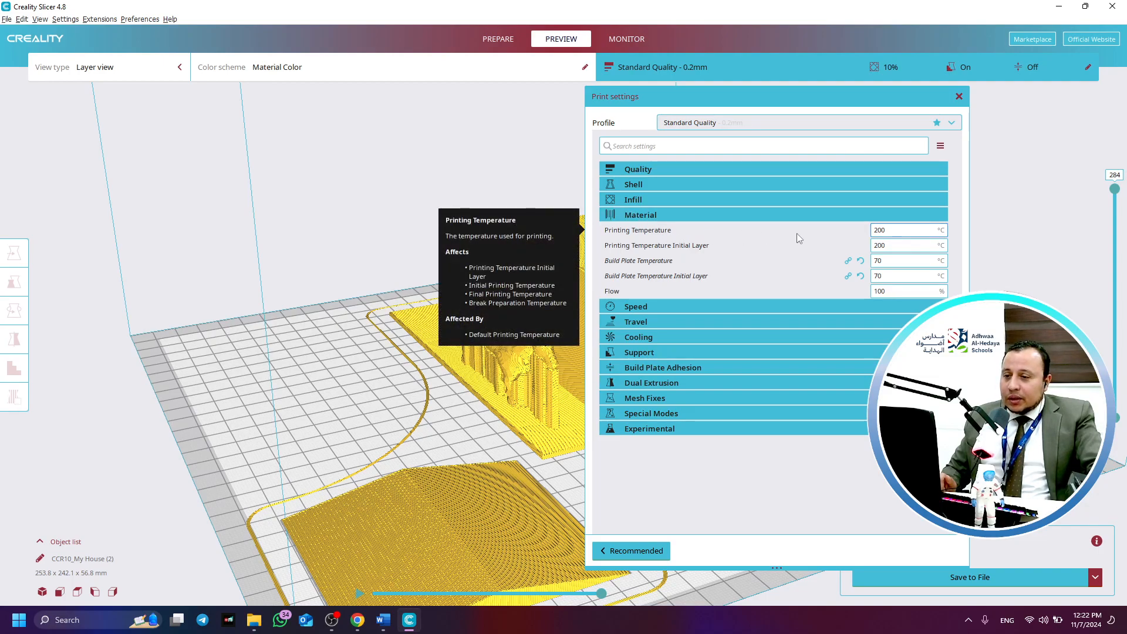
double_click(888, 231)
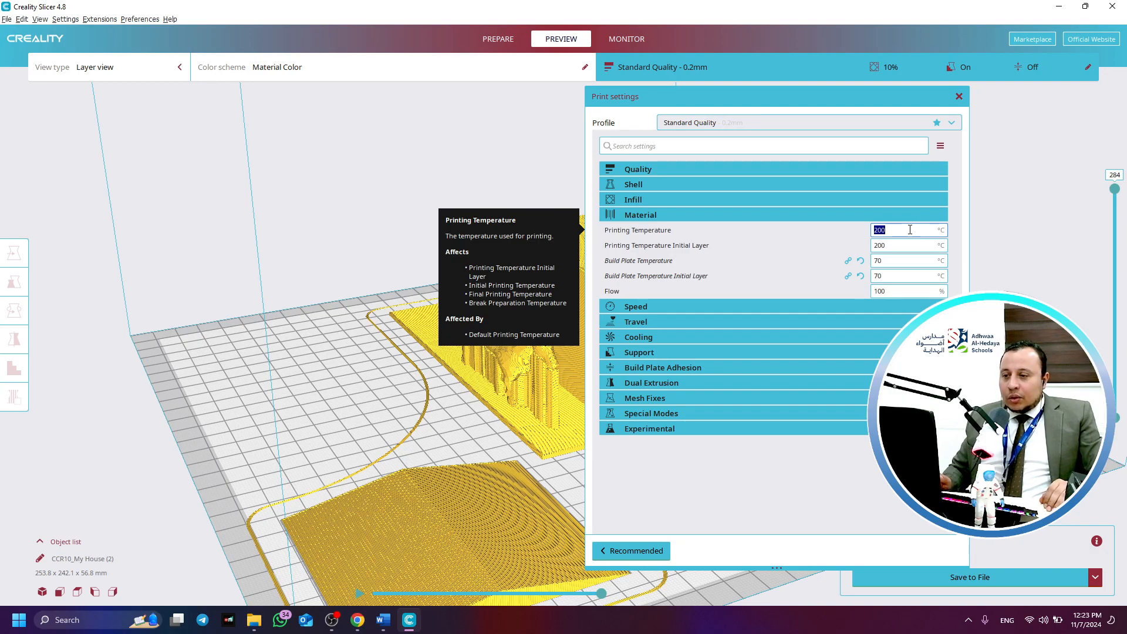
text(2)
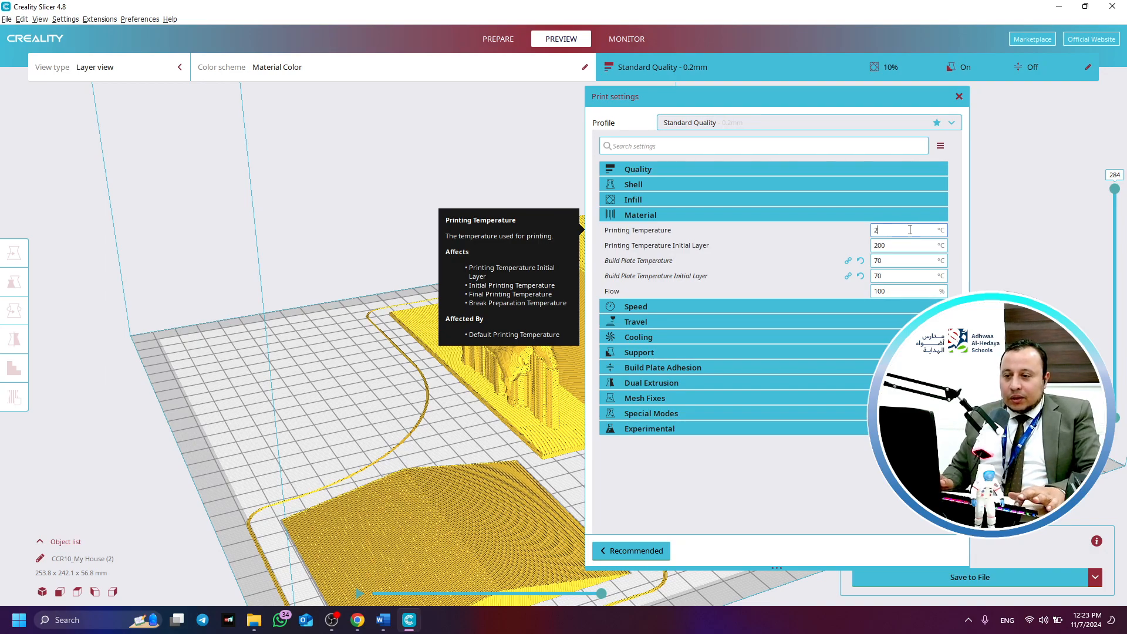
text(20)
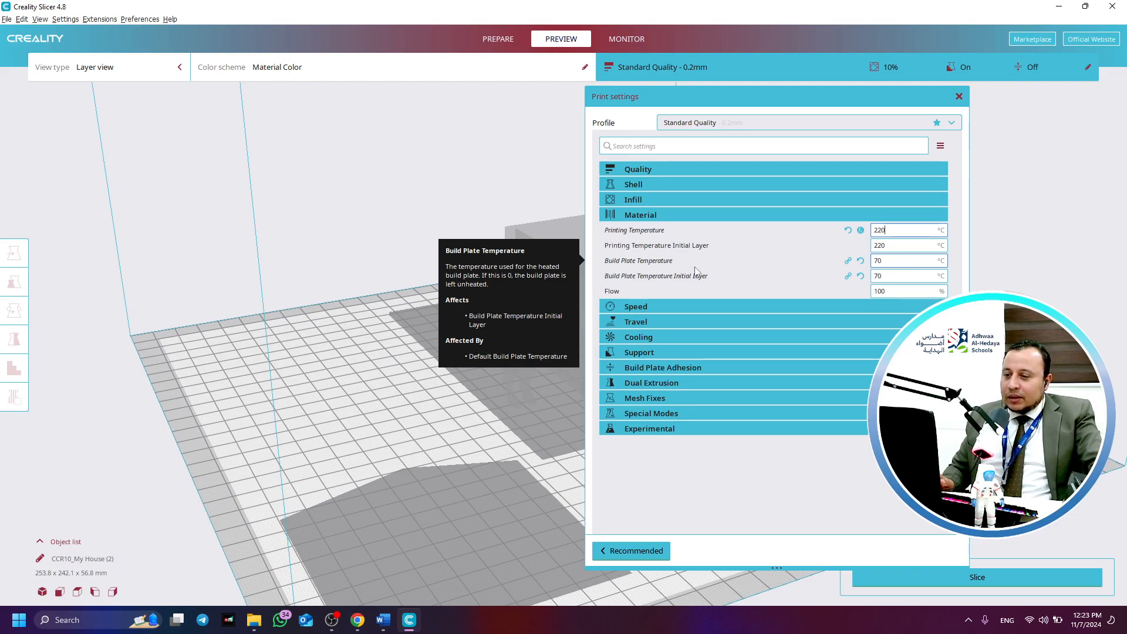
Review the build plate temperature and flow values in the Material section, then collapse that section
double_click(901, 262)
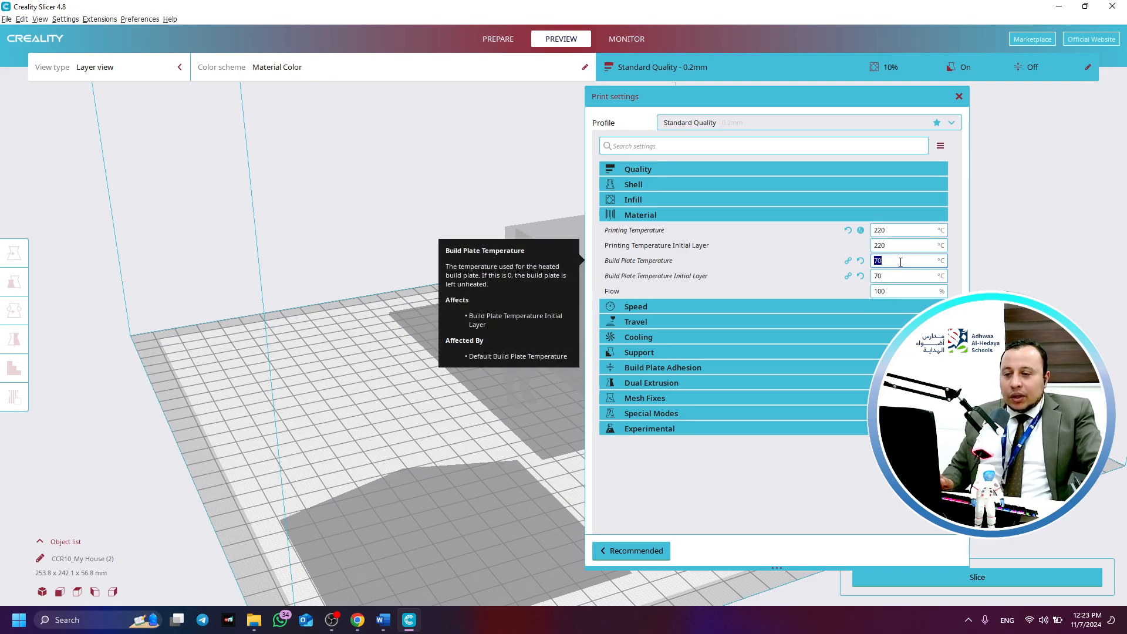
click(903, 274)
click(895, 262)
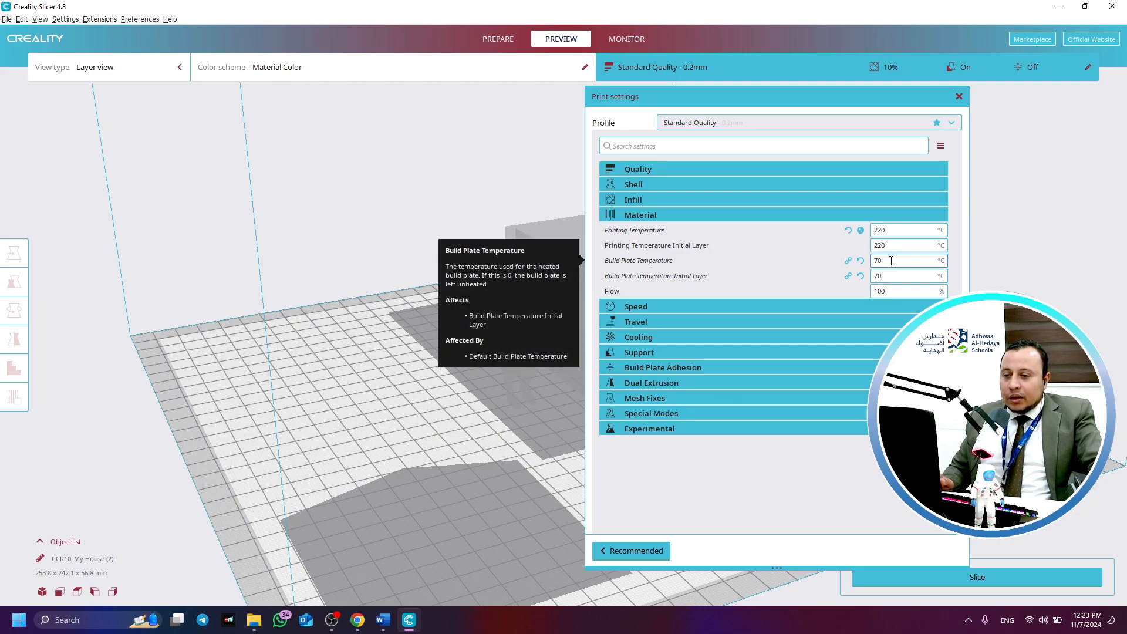
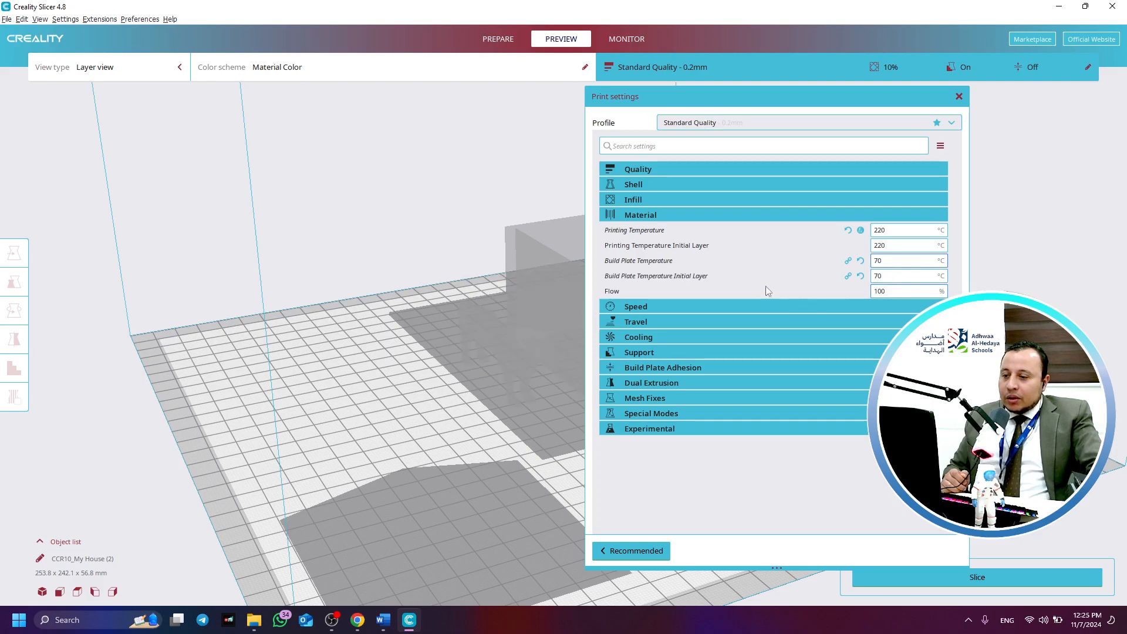
click(903, 293)
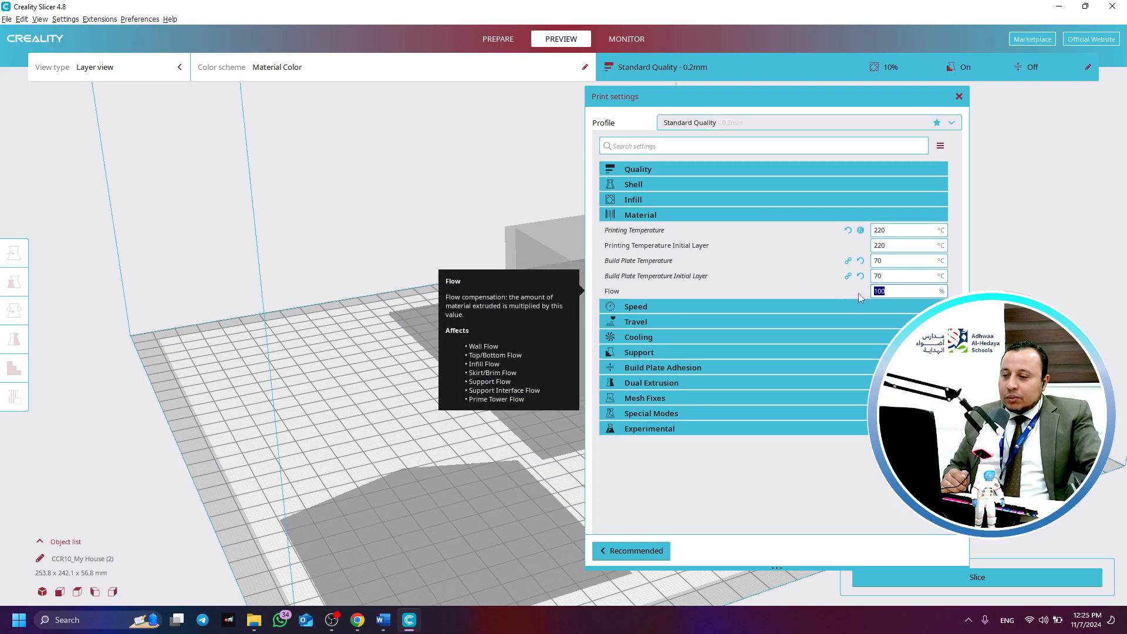
click(763, 215)
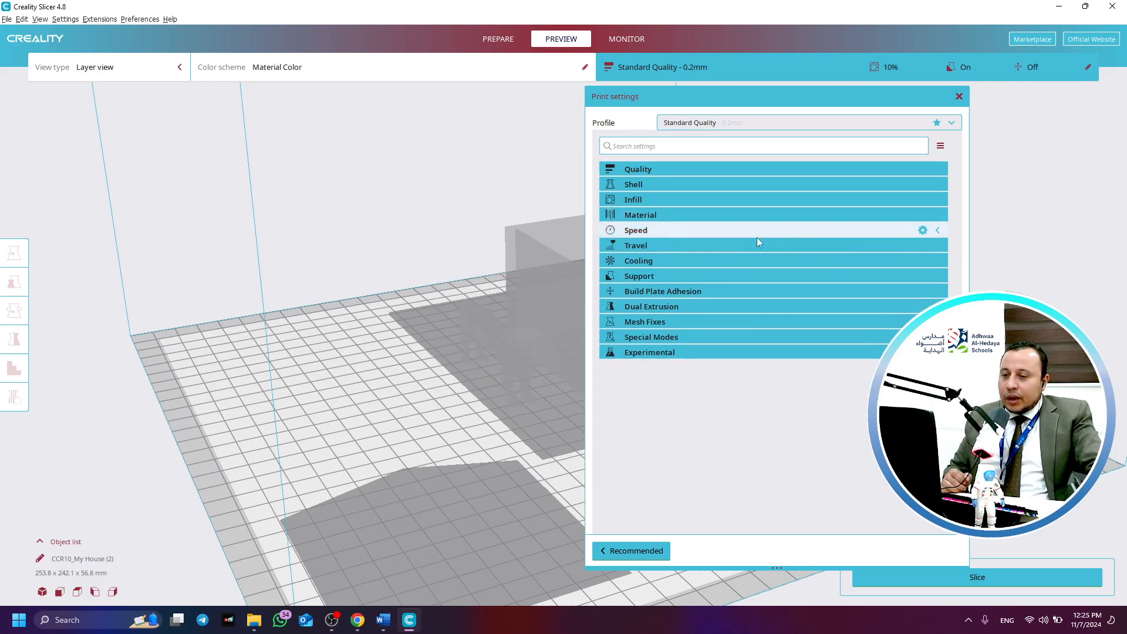
Review the Speed, Travel and Cooling sections of the print settings, including the retraction options
click(679, 233)
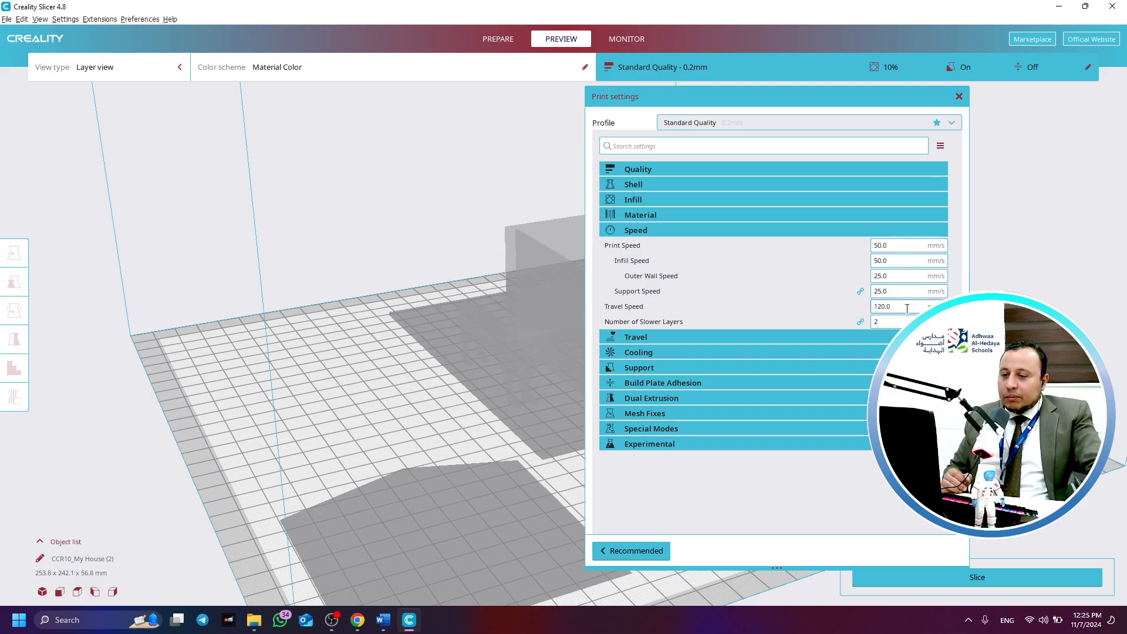
click(649, 231)
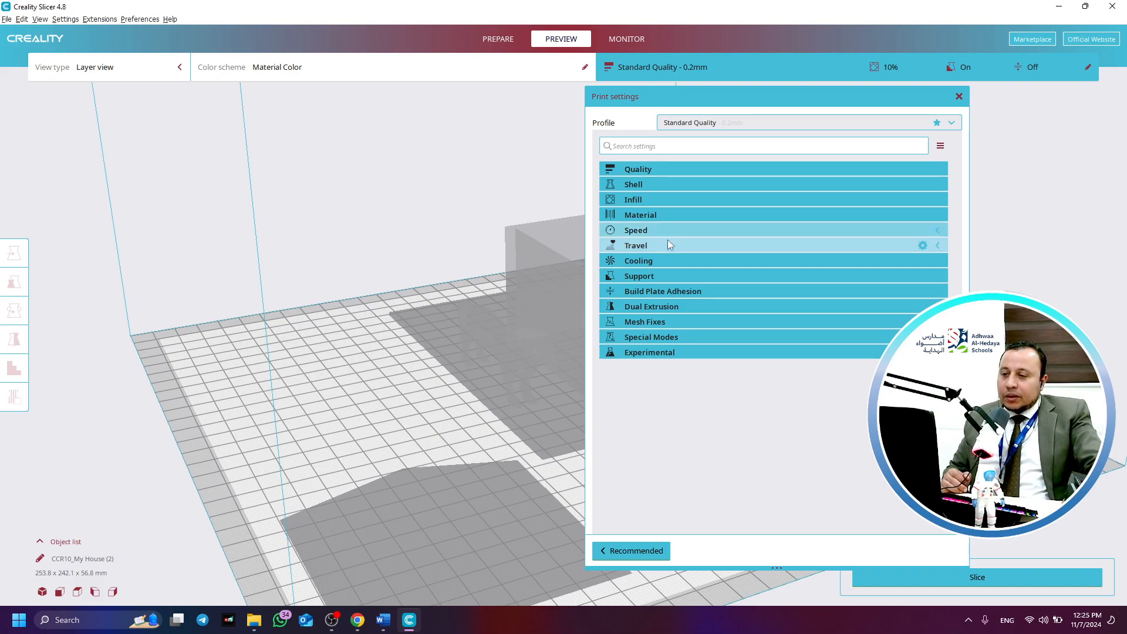
click(672, 249)
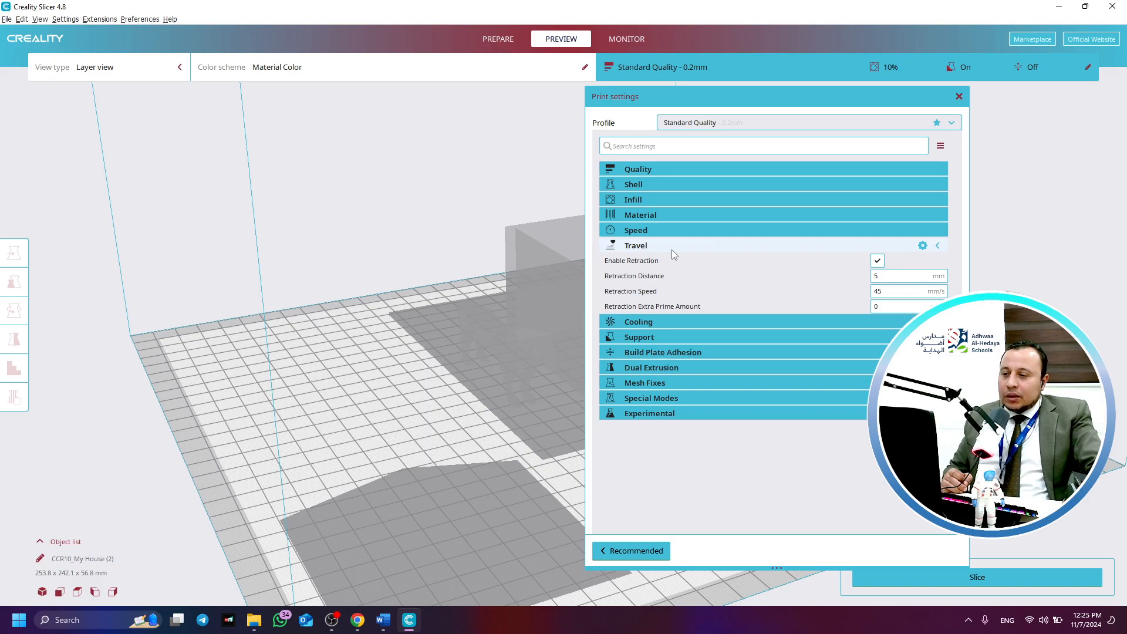
mouse_move(664, 266)
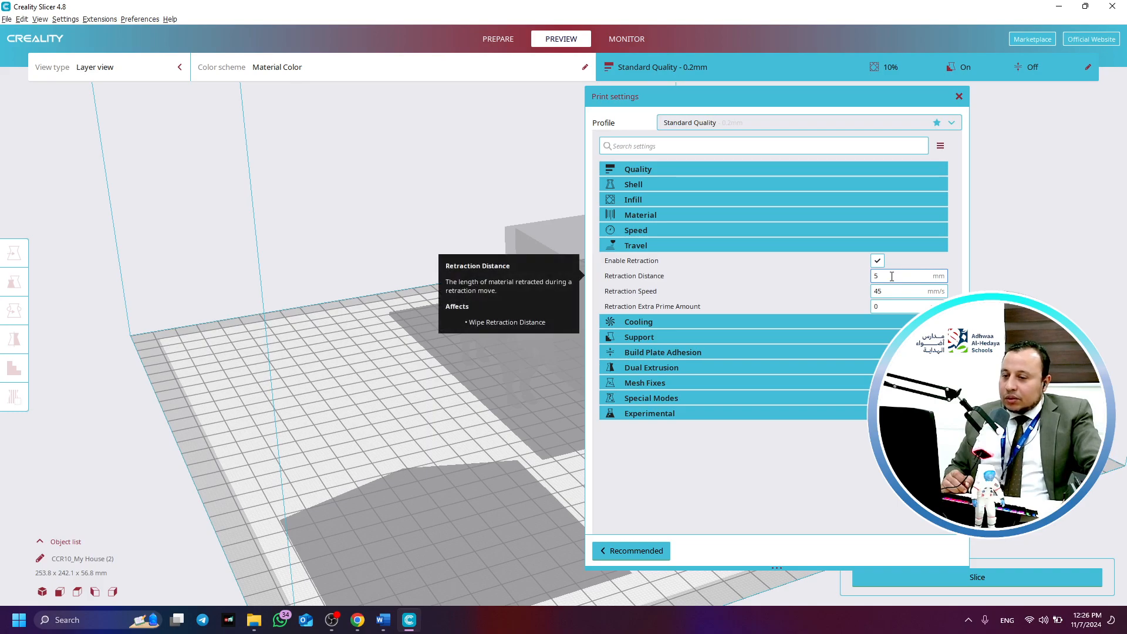
click(677, 247)
click(677, 260)
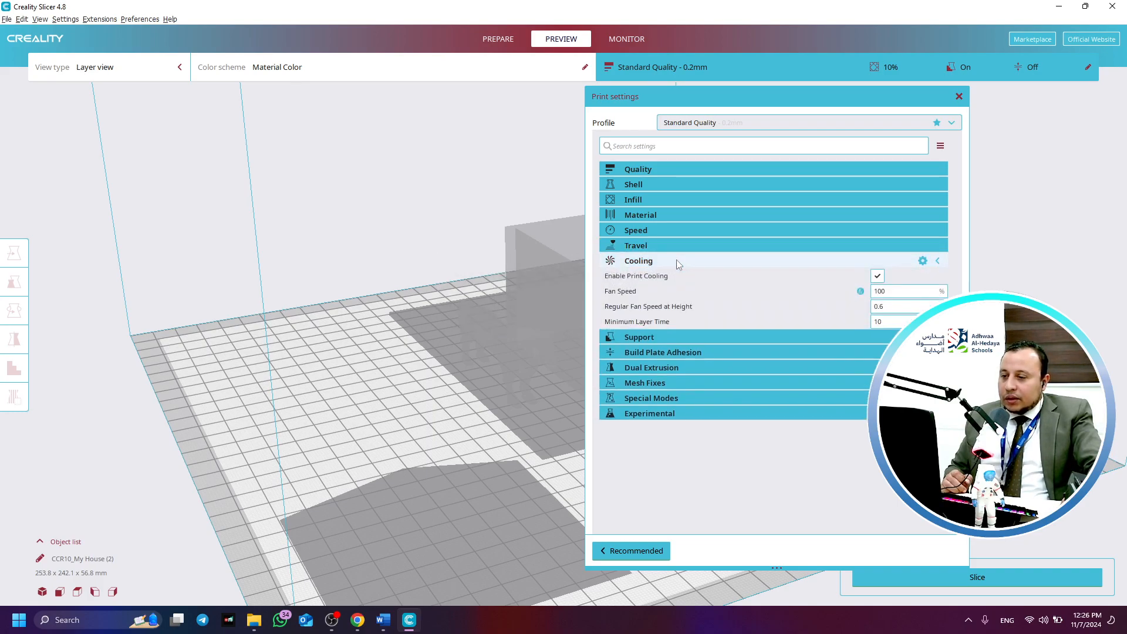
click(677, 260)
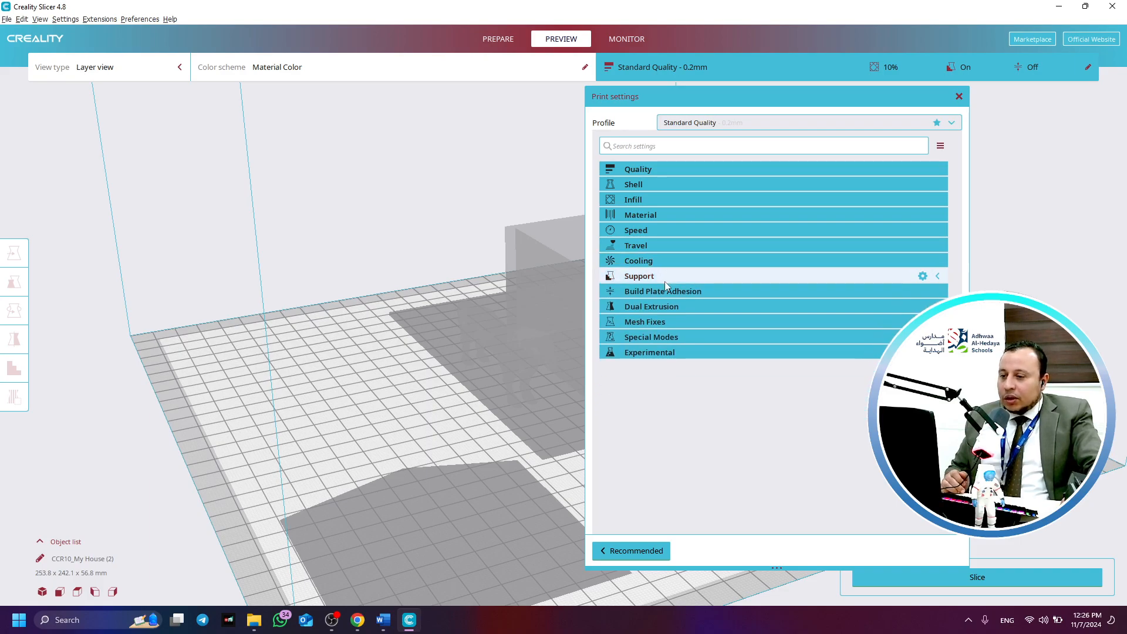
Turn off Generate Support in the Support section, slice the models again and close the print settings
click(664, 278)
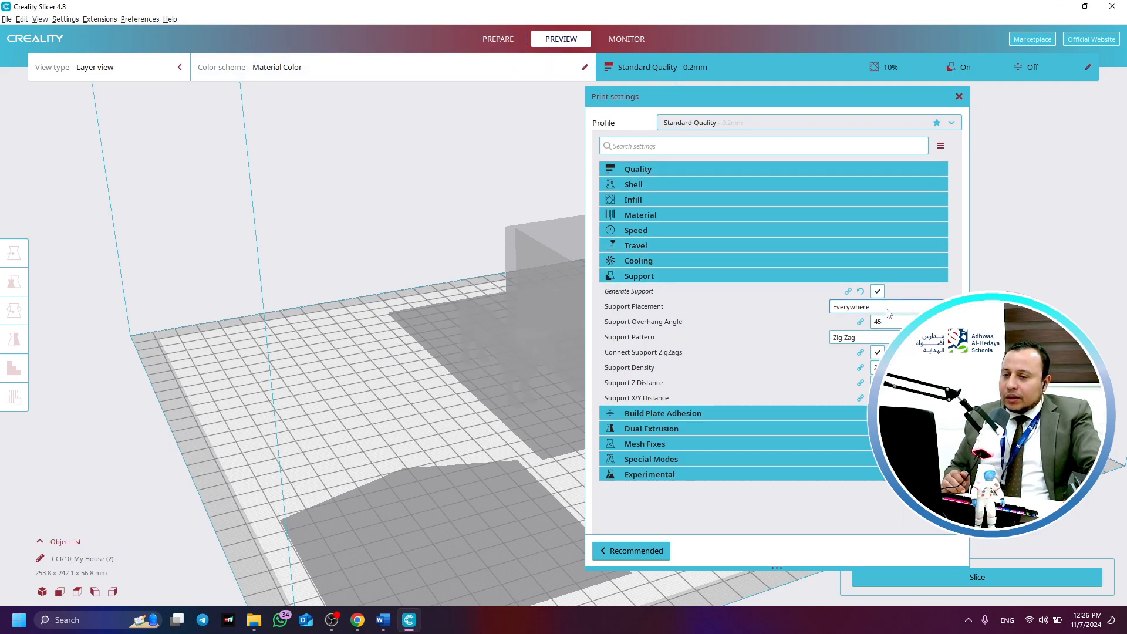
mouse_move(888, 313)
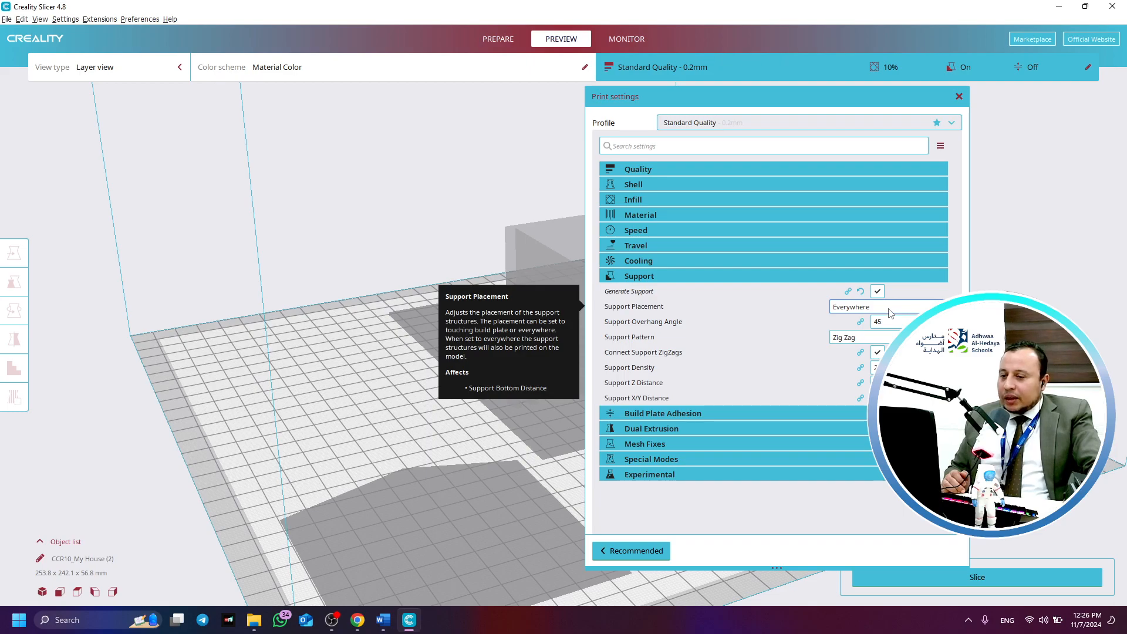
click(877, 291)
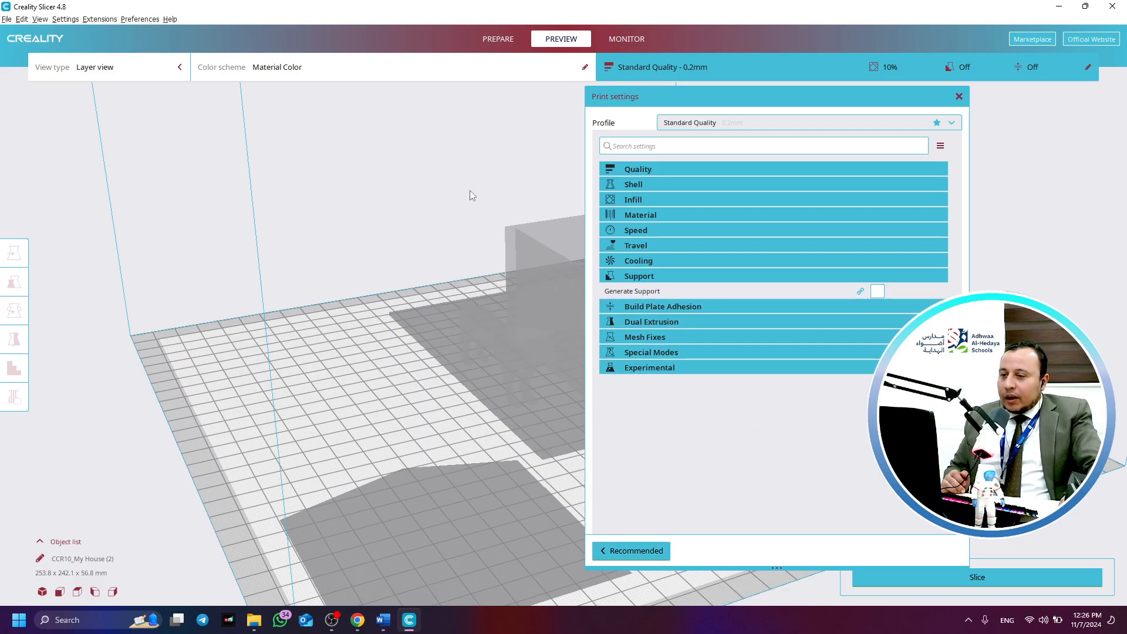
click(937, 583)
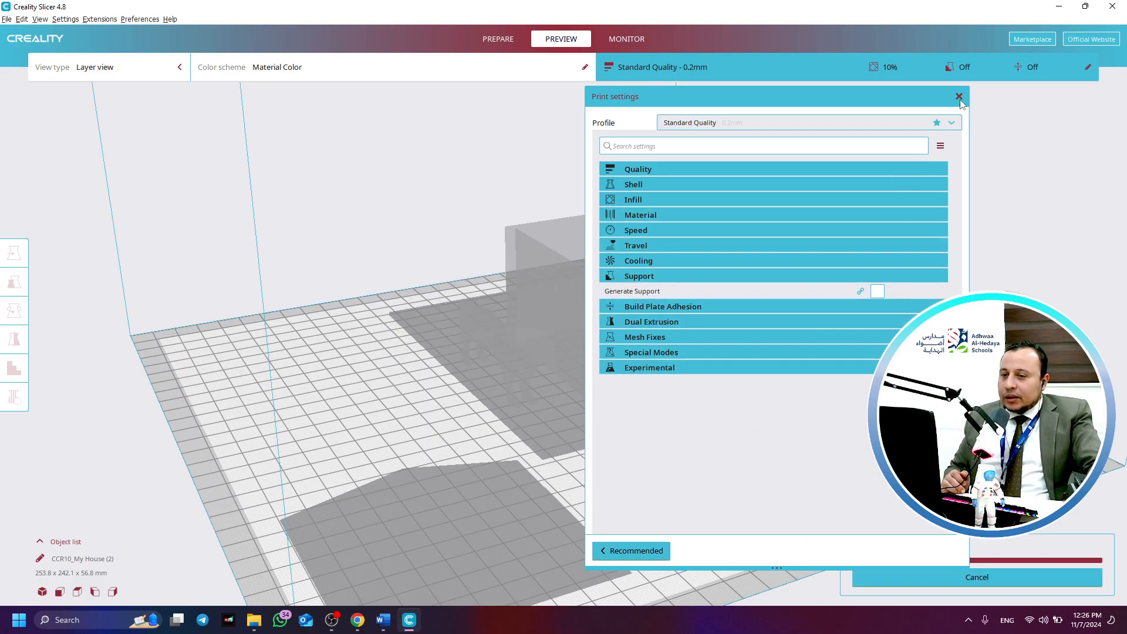
click(959, 96)
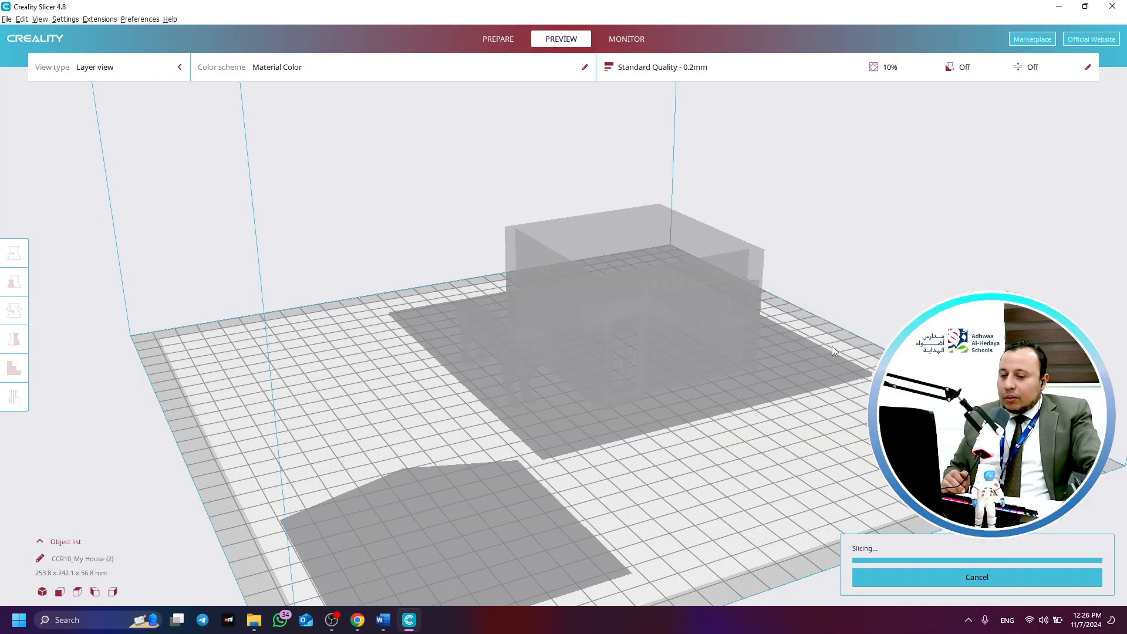
Lower the layer preview to layer 81 and examine the horse's legs and unsupported belly from several angles
right_drag(541, 455, 616, 491)
scroll(726, 358, up, 3)
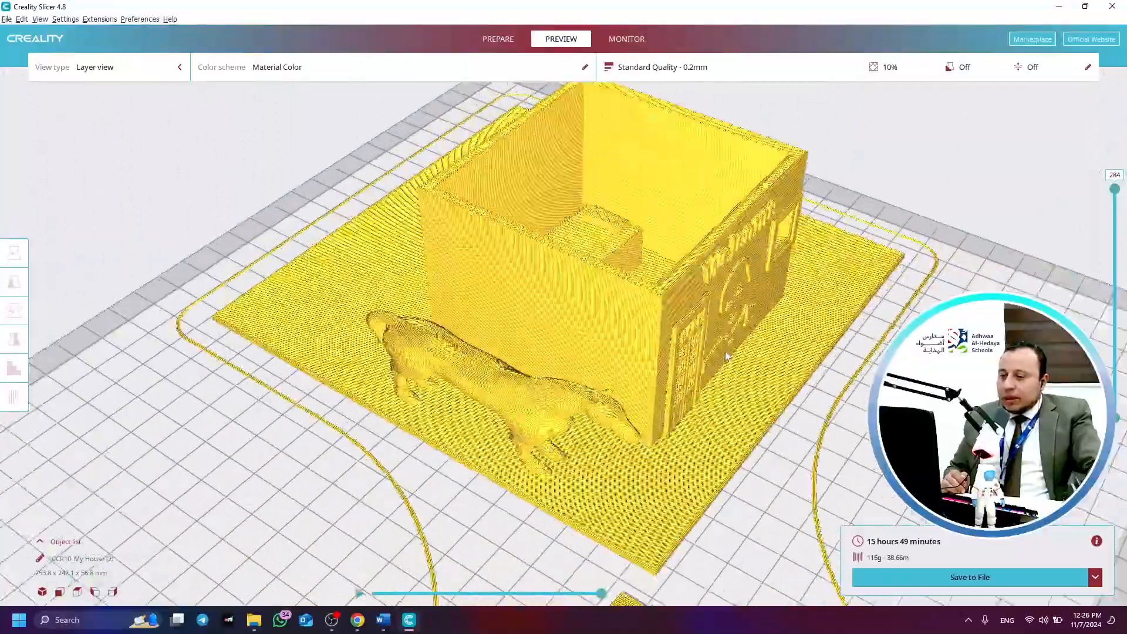
scroll(728, 352, up, 2)
scroll(805, 314, up, 3)
right_drag(805, 314, 796, 368)
right_drag(747, 196, 1074, 209)
right_drag(702, 263, 667, 273)
drag(1116, 189, 1114, 346)
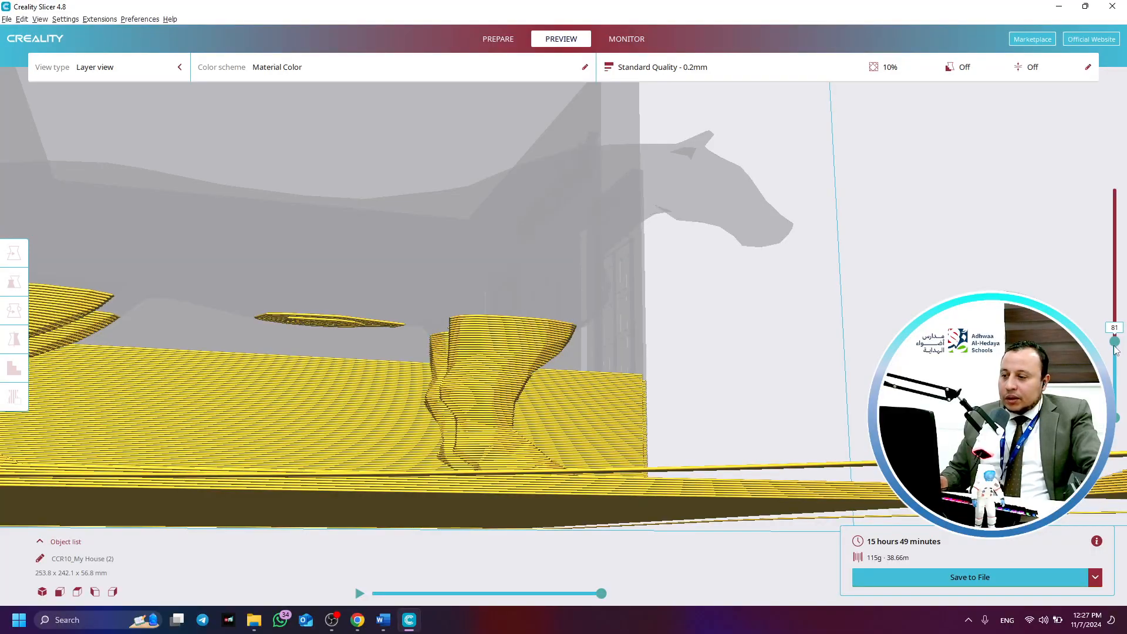
right_drag(839, 306, 888, 327)
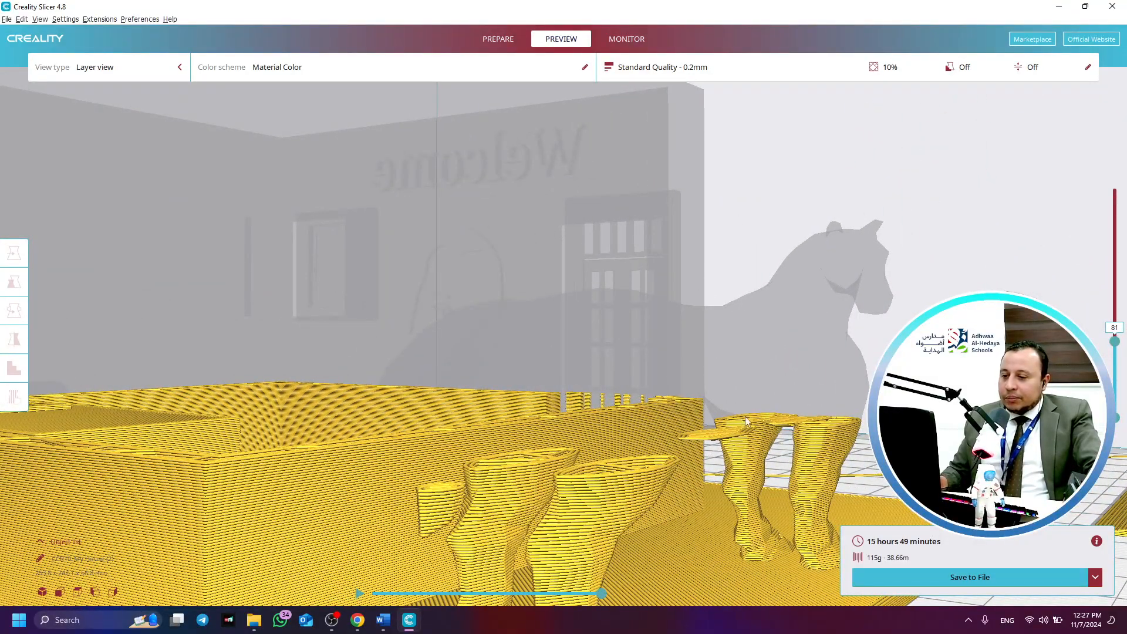
right_drag(898, 408, 848, 410)
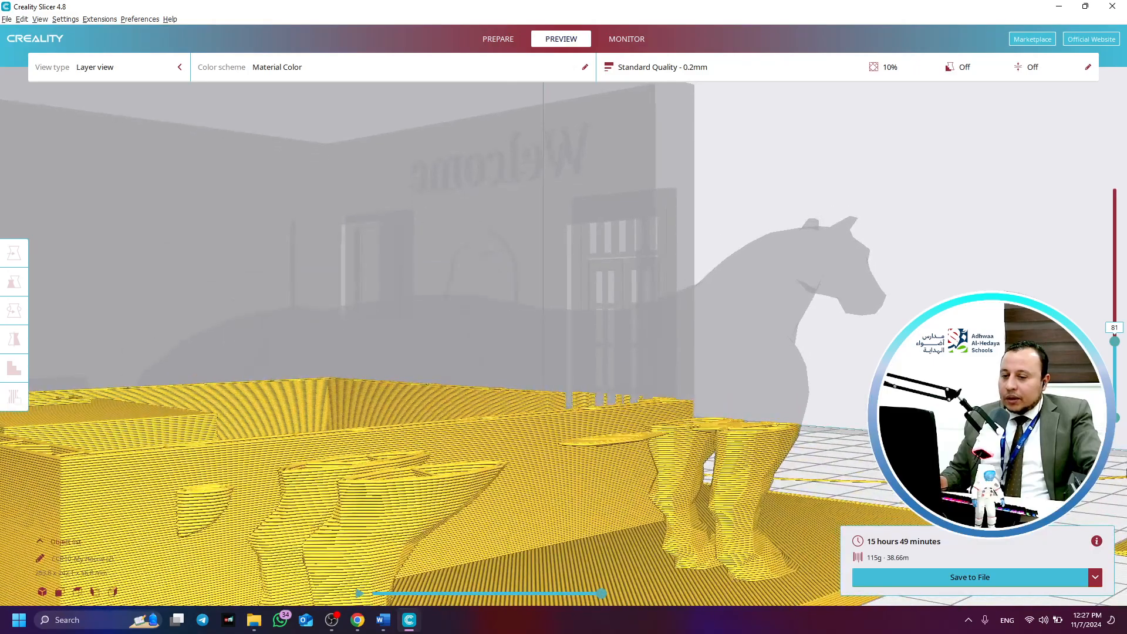
Step back and forth along the nozzle path of layer 81 to examine how the horse's belly is printed in mid-air
drag(601, 595, 483, 597)
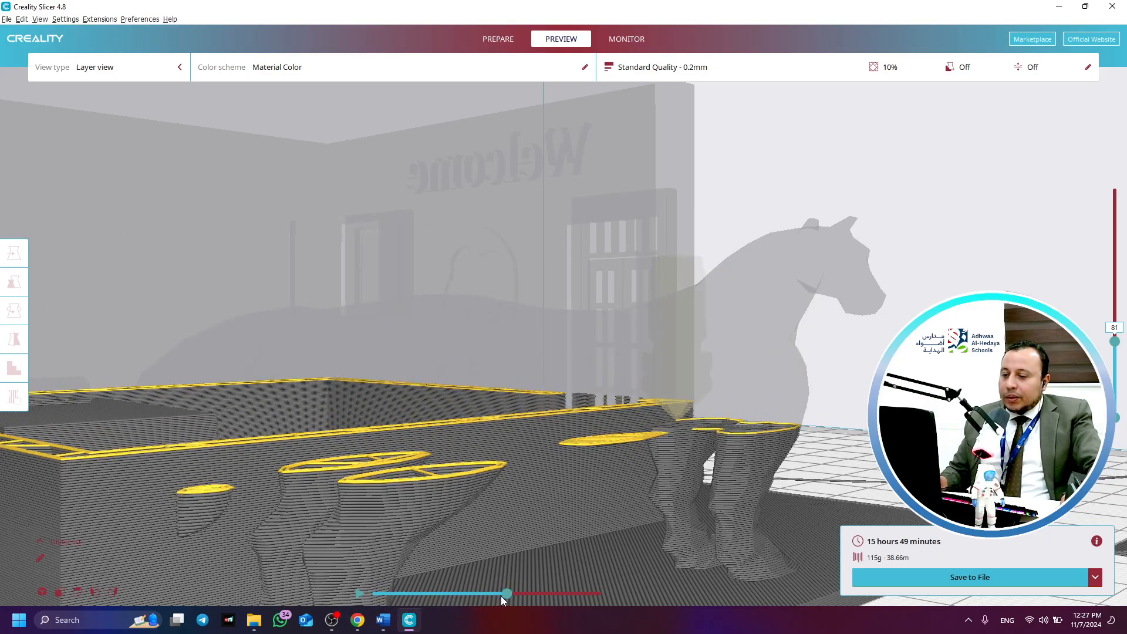
scroll(589, 506, up, 3)
scroll(590, 510, up, 3)
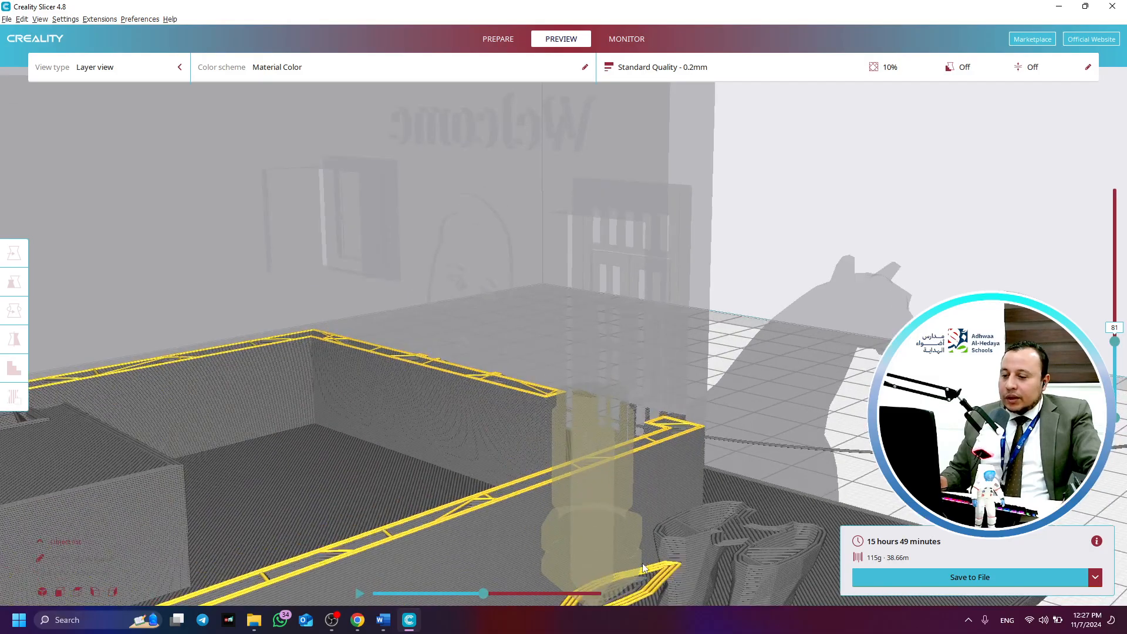
middle_drag(677, 557, 665, 458)
middle_drag(670, 398, 674, 431)
scroll(643, 445, up, 1)
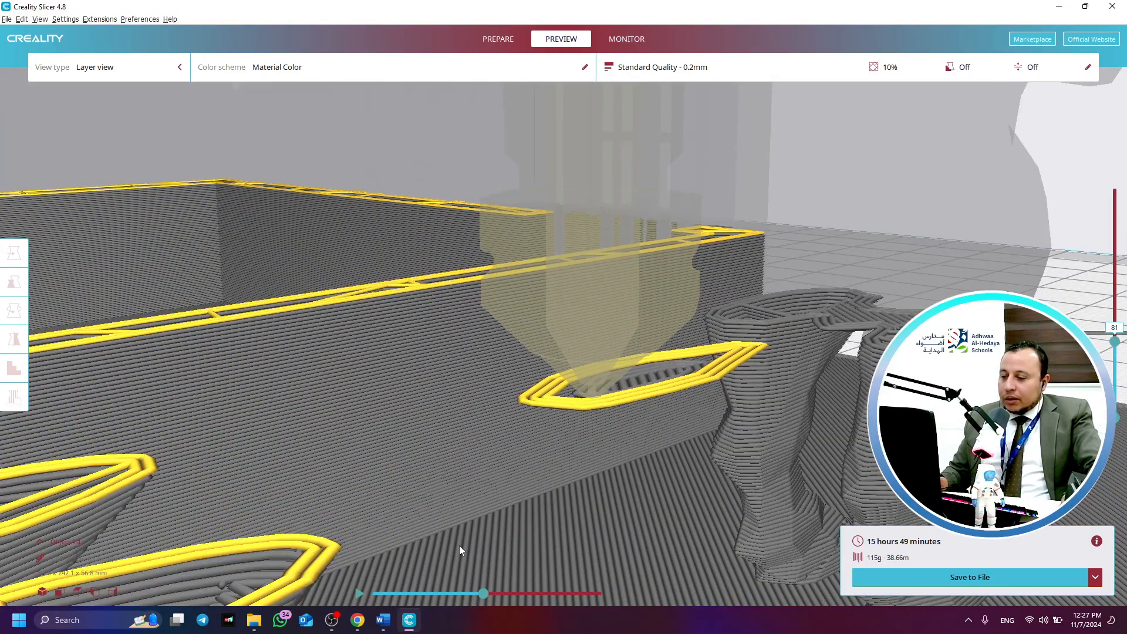
mouse_move(480, 593)
mouse_down()
mouse_move(456, 590)
mouse_move(569, 592)
mouse_up()
scroll(689, 464, down, 8)
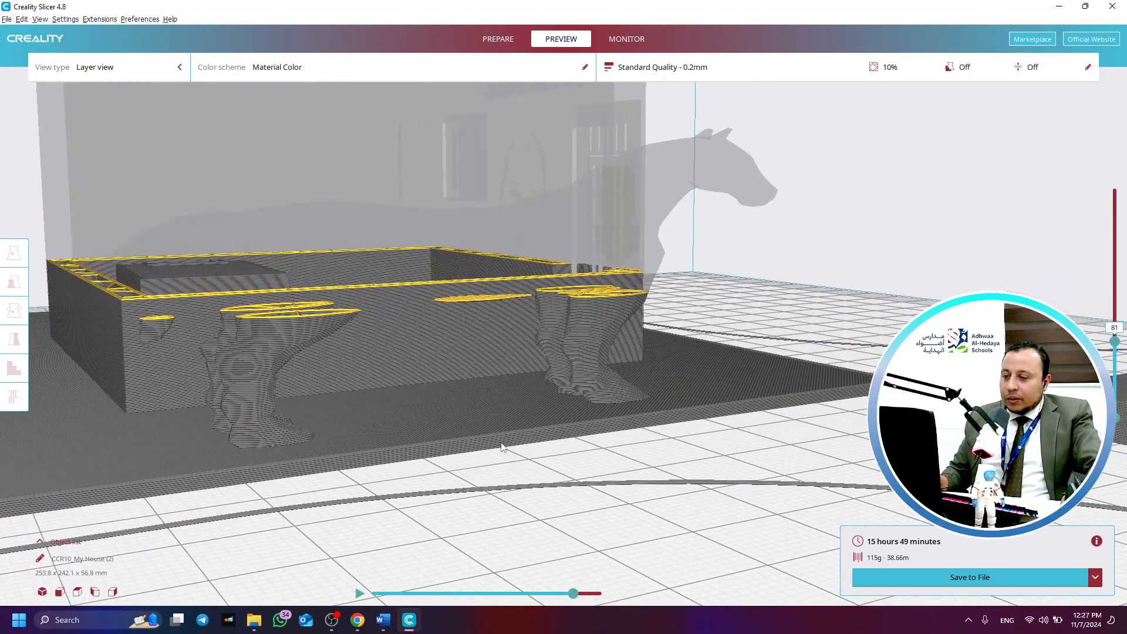
Raise the layer preview to layer 180 and examine the wall infill and the window opening up close
right_drag(502, 447, 452, 473)
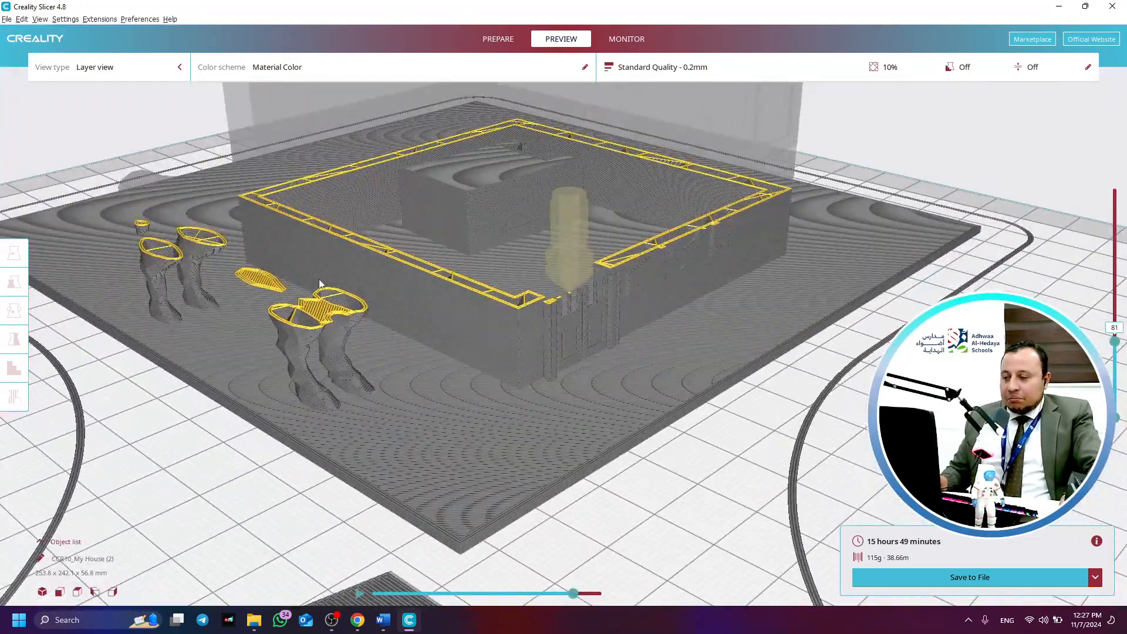
scroll(653, 377, down, 5)
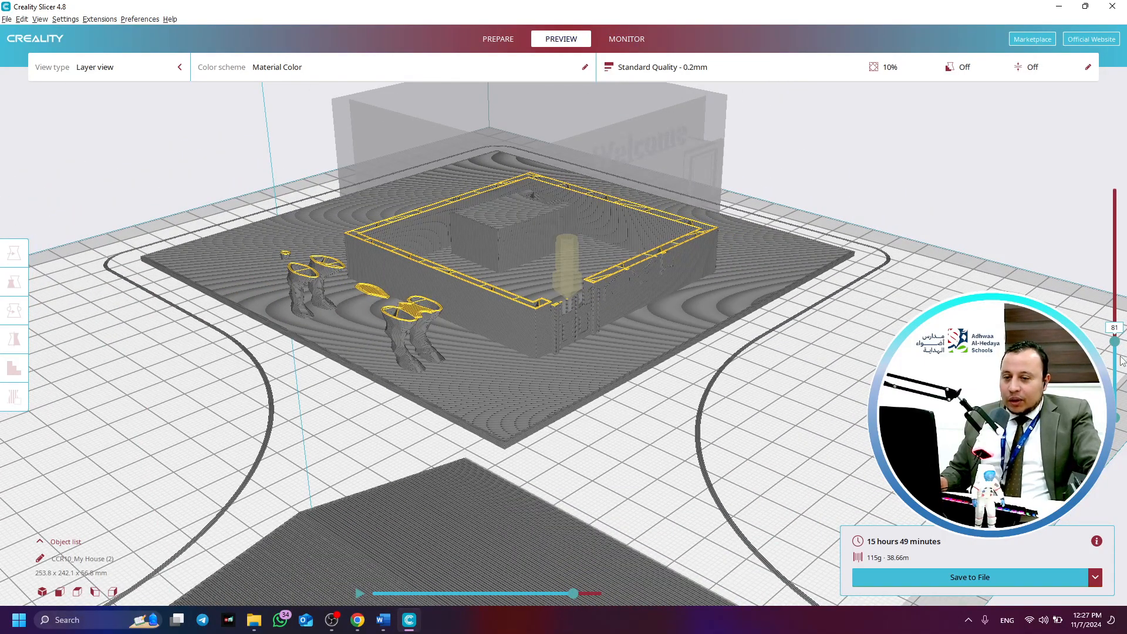
drag(1116, 341, 1115, 258)
scroll(698, 277, up, 3)
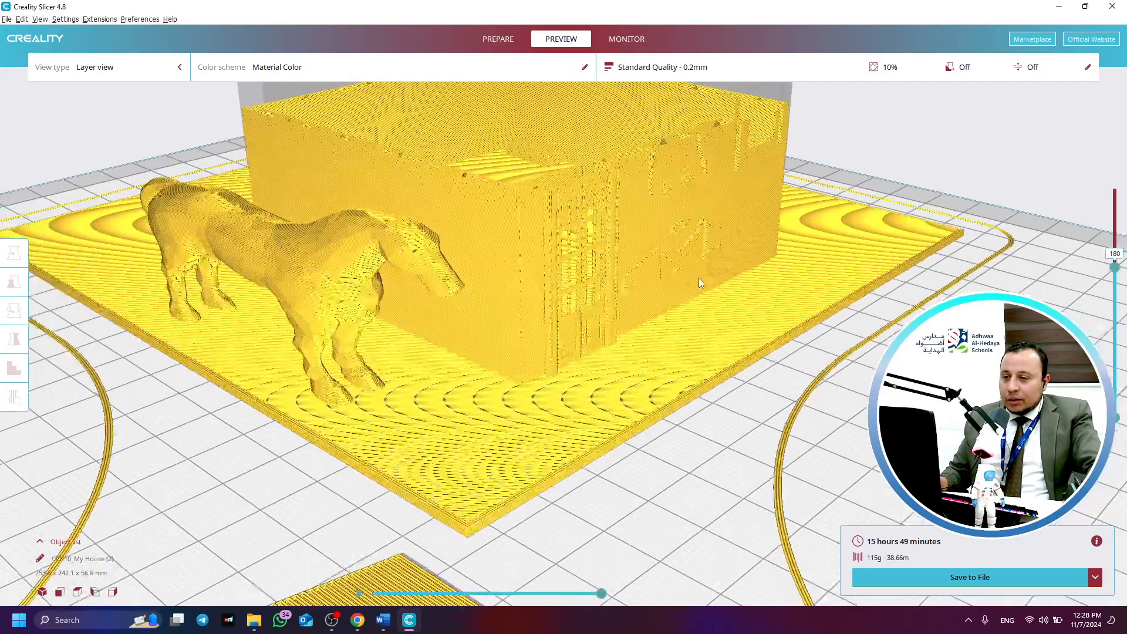
middle_drag(836, 139, 805, 257)
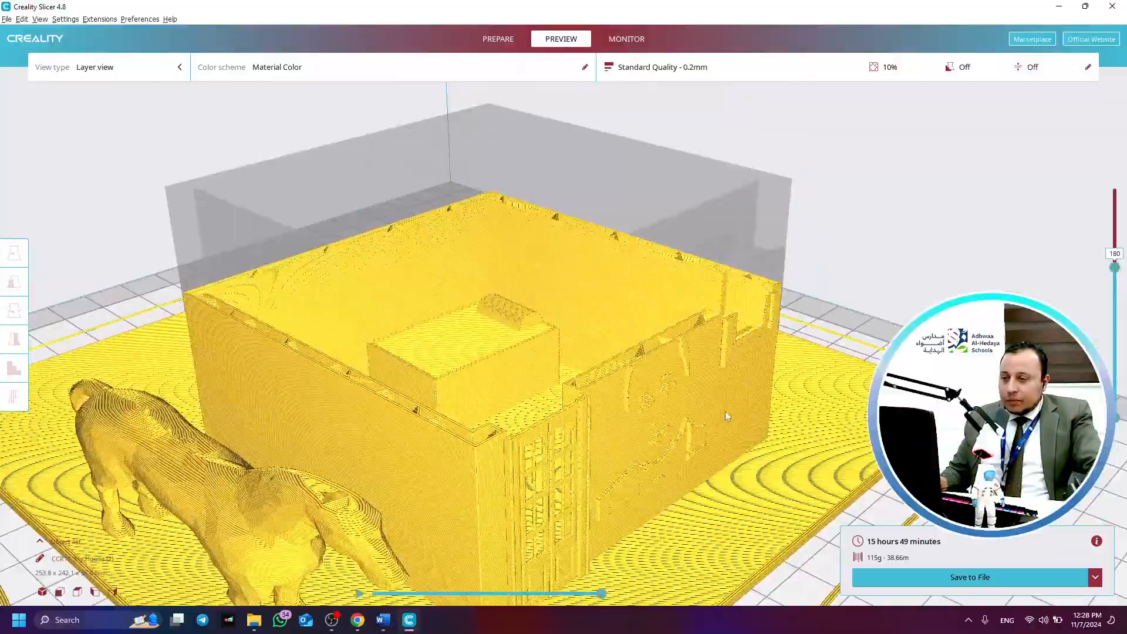
scroll(726, 412, up, 4)
middle_drag(905, 464, 817, 371)
right_drag(817, 371, 901, 381)
middle_drag(713, 248, 859, 372)
right_drag(858, 371, 840, 382)
scroll(830, 367, up, 5)
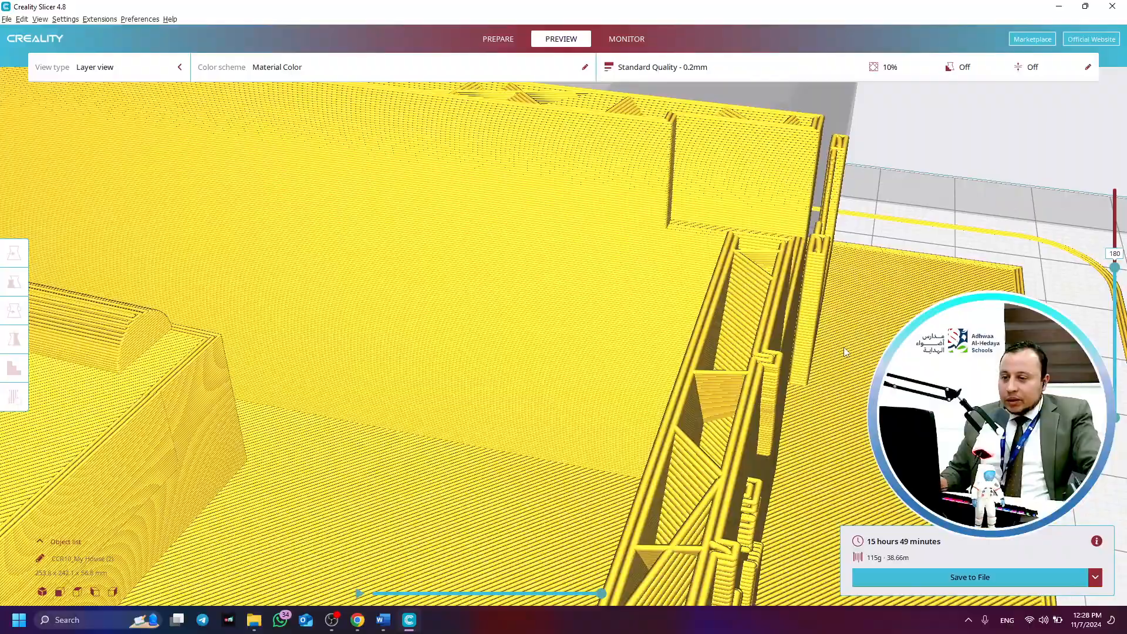
mouse_move(845, 348)
right_down()
mouse_move(863, 366)
mouse_move(826, 338)
mouse_move(836, 337)
right_up()
Raise the layer preview to the final layer, 284, and examine the Welcome lettering and front wall of the house
drag(1115, 269, 1126, 187)
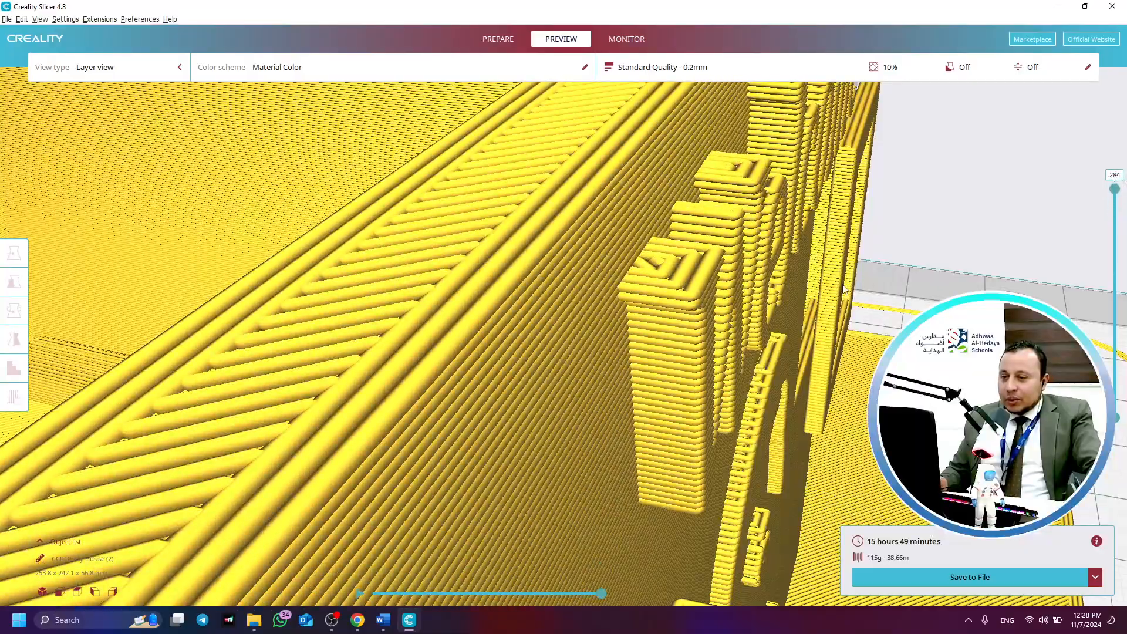
scroll(859, 280, up, 3)
scroll(863, 282, up, 5)
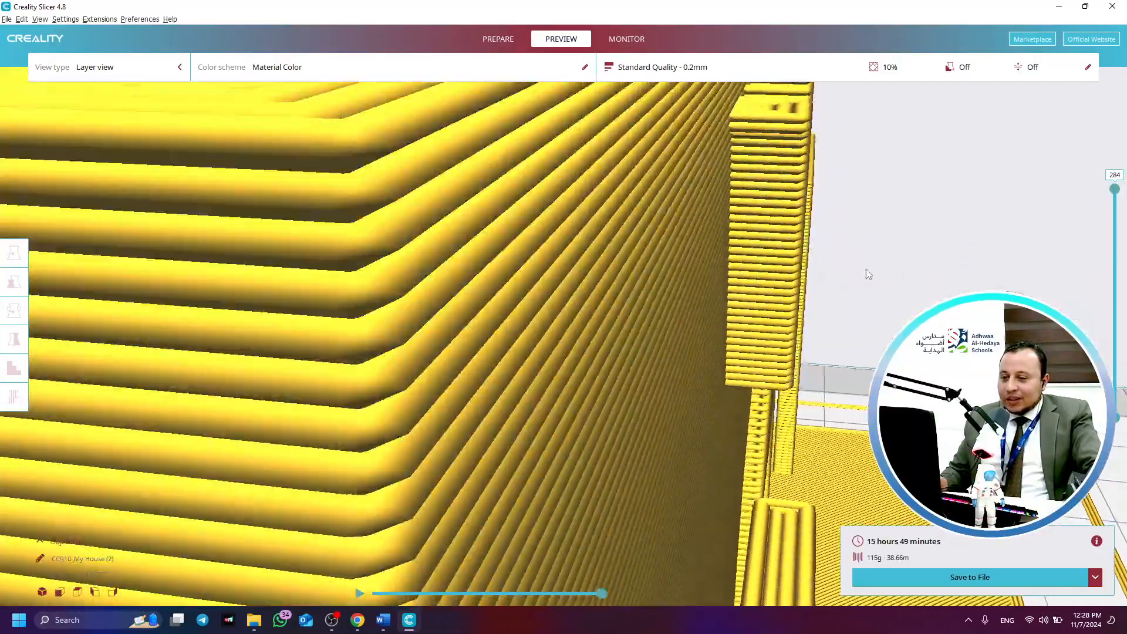
scroll(868, 274, up, 10)
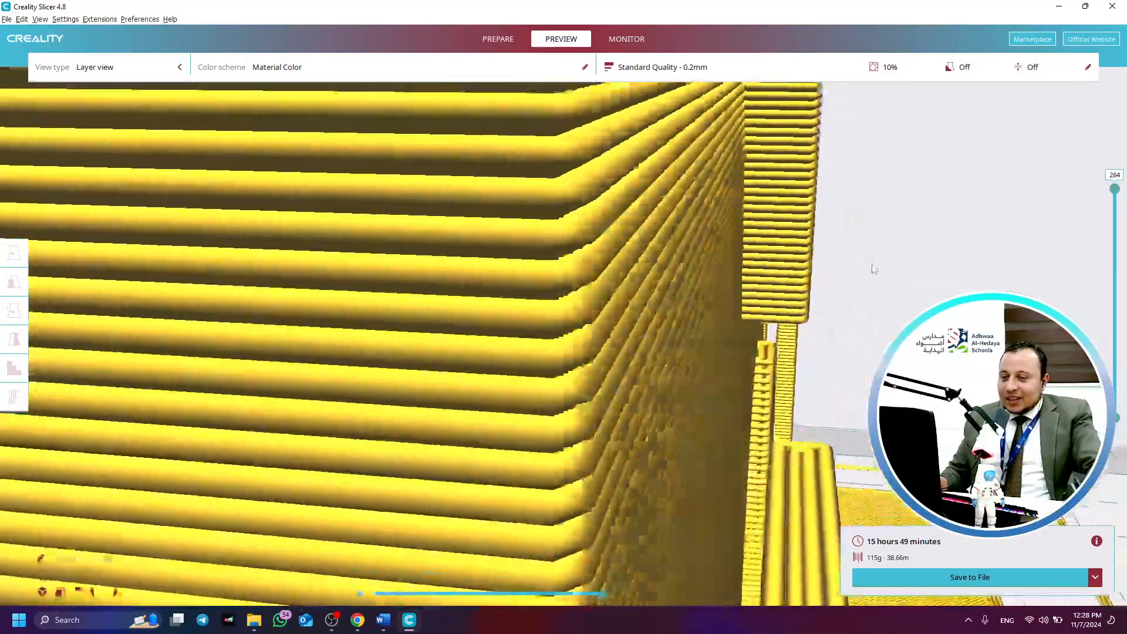
right_drag(873, 269, 789, 271)
scroll(789, 270, down, 5)
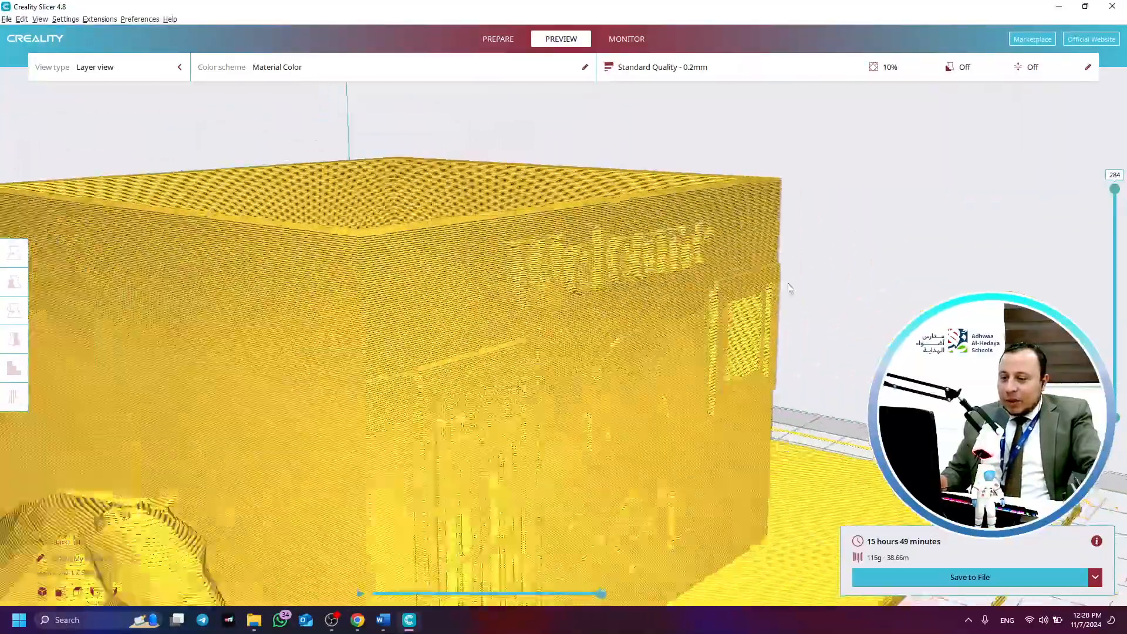
right_drag(695, 389, 707, 347)
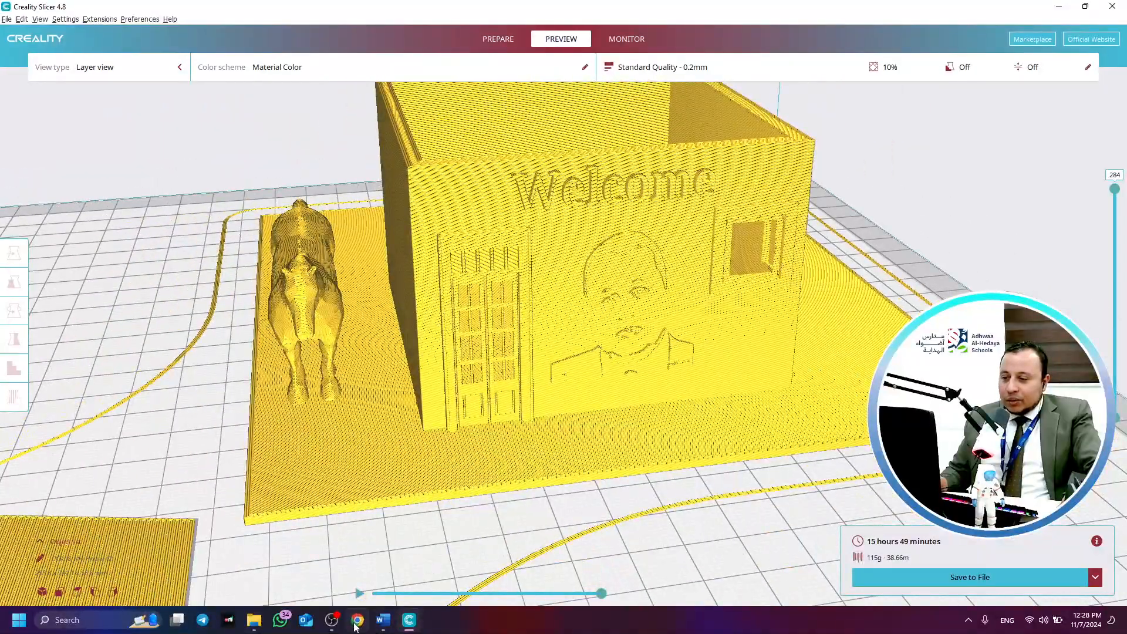
Switch to the My House design in Tinkercad and examine the portrait and Welcome lettering protruding from the front wall
click(358, 620)
right_drag(523, 418, 424, 368)
scroll(404, 349, up, 8)
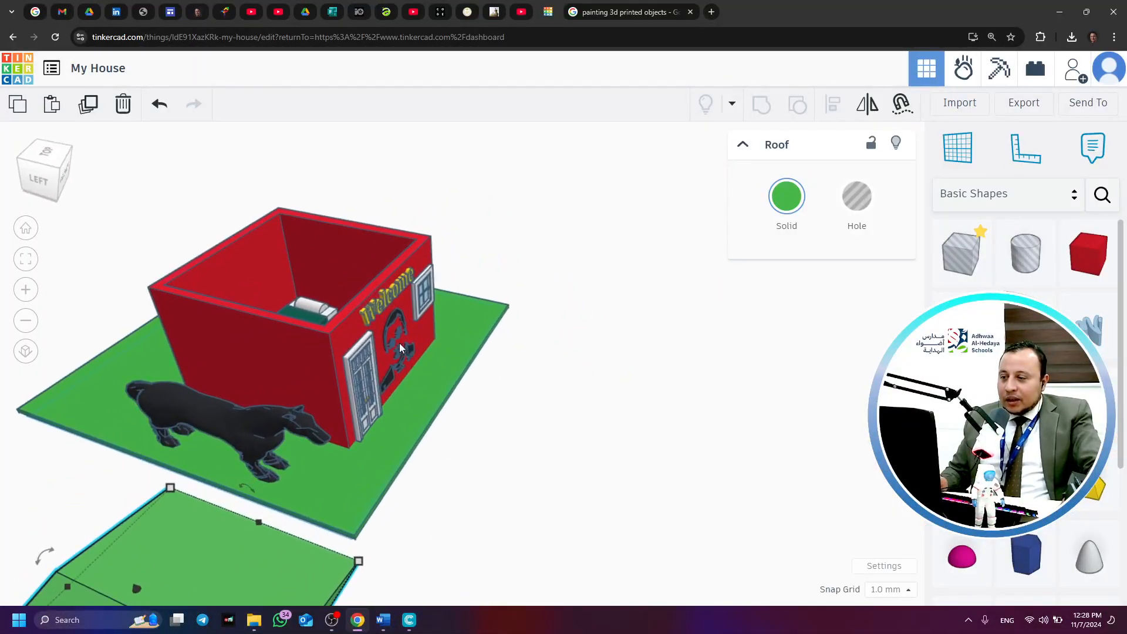
scroll(404, 347, up, 6)
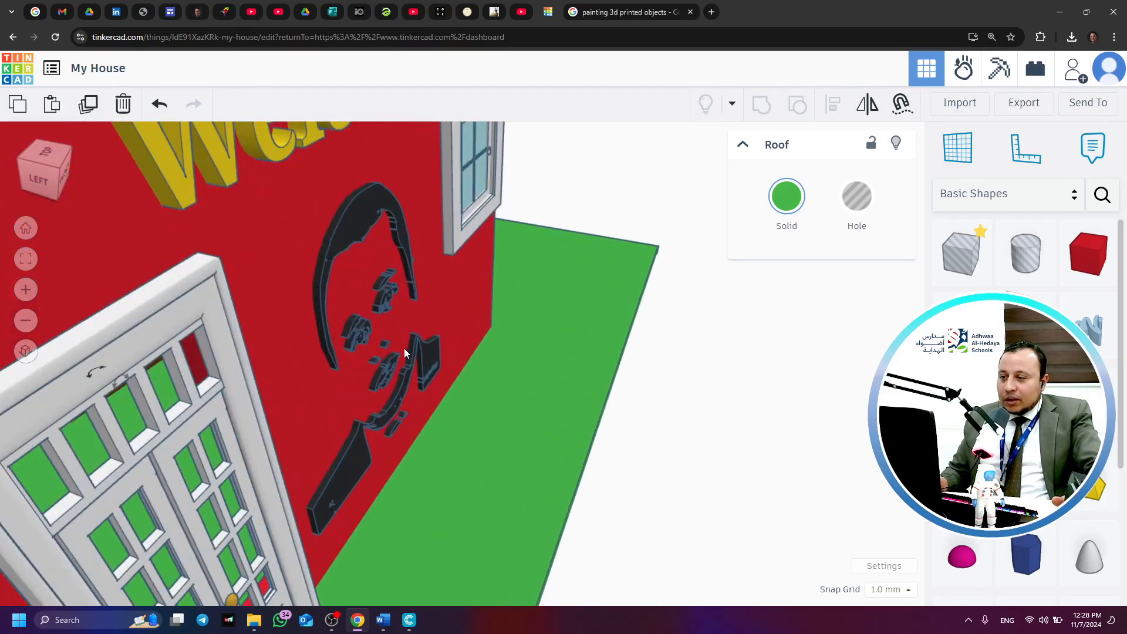
middle_drag(453, 197, 557, 280)
right_drag(596, 238, 654, 227)
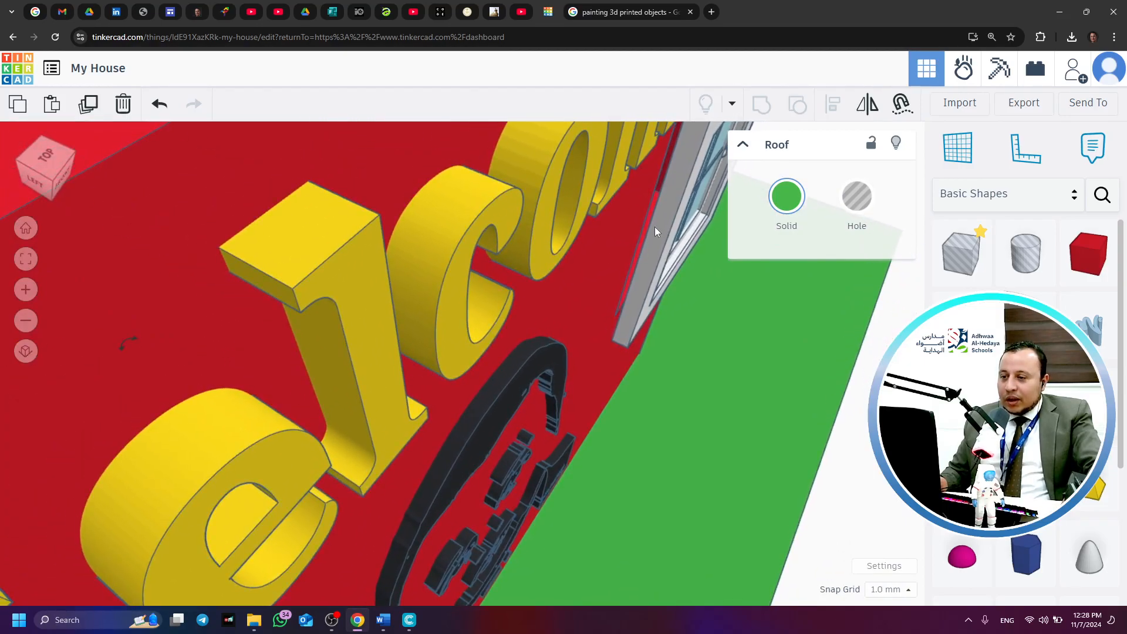
Move the window slightly outward from the front wall of the house
click(654, 237)
drag(661, 276, 639, 255)
click(718, 357)
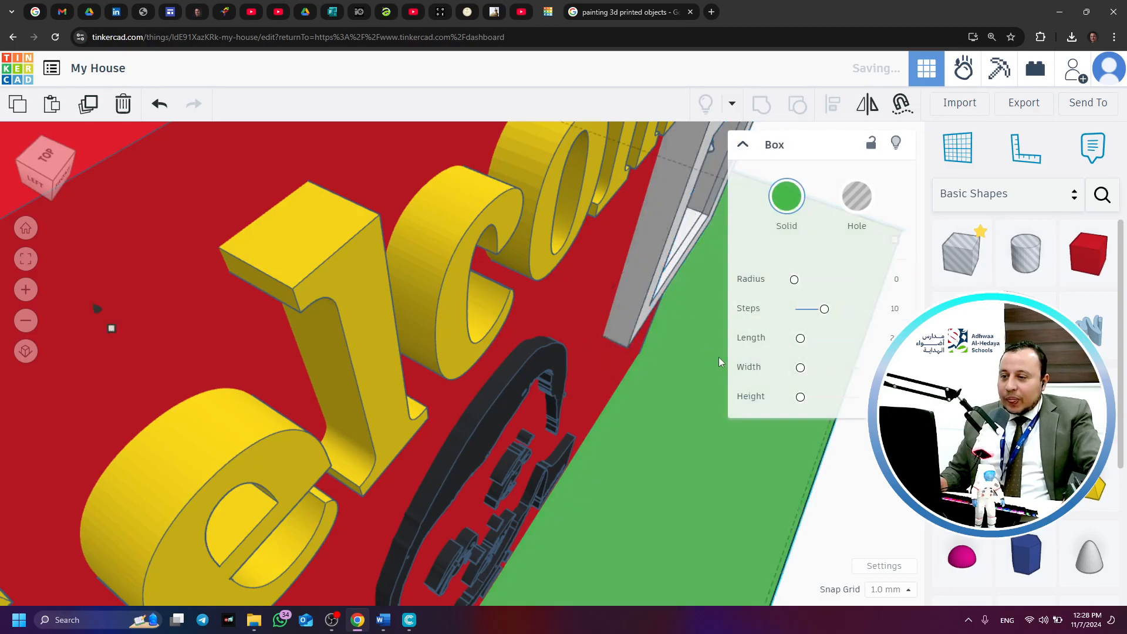
Examine the window from inside and outside the house, along with the bed, door and front wall
scroll(719, 359, down, 6)
right_drag(569, 315, 660, 244)
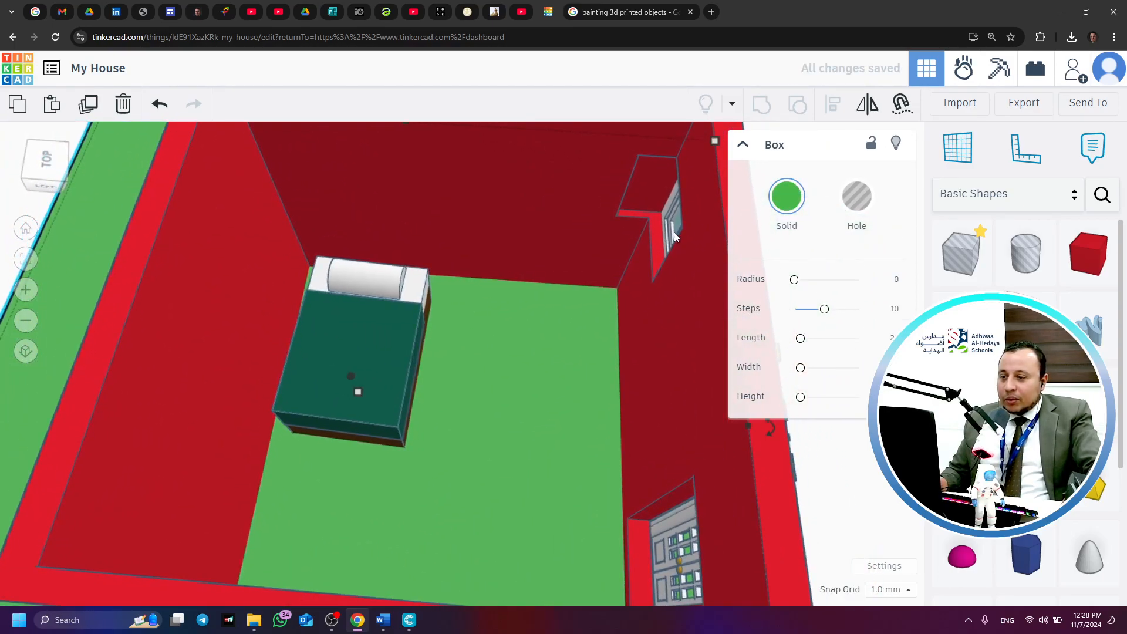
right_drag(873, 494, 646, 498)
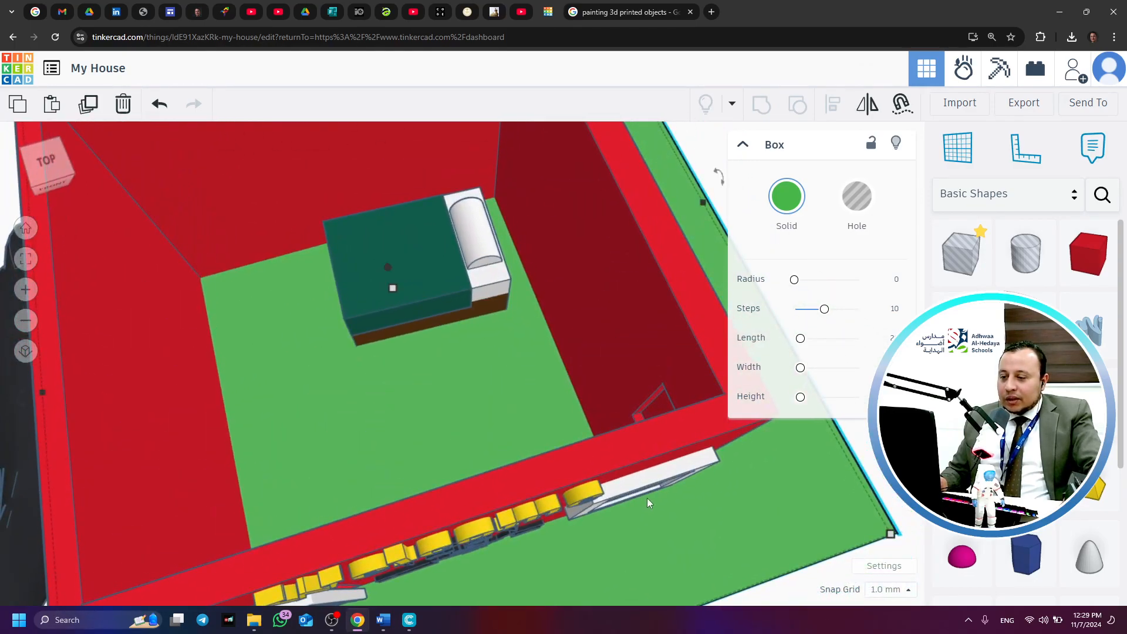
scroll(646, 498, up, 8)
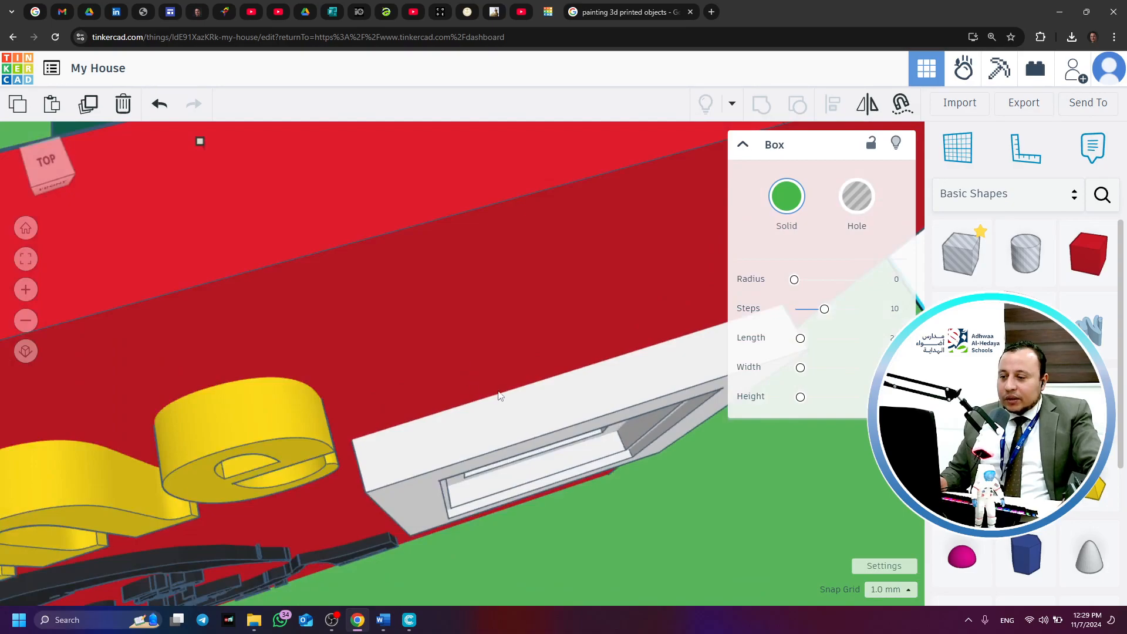
scroll(497, 405, down, 6)
right_drag(534, 479, 592, 399)
right_drag(524, 442, 566, 449)
scroll(592, 412, down, 3)
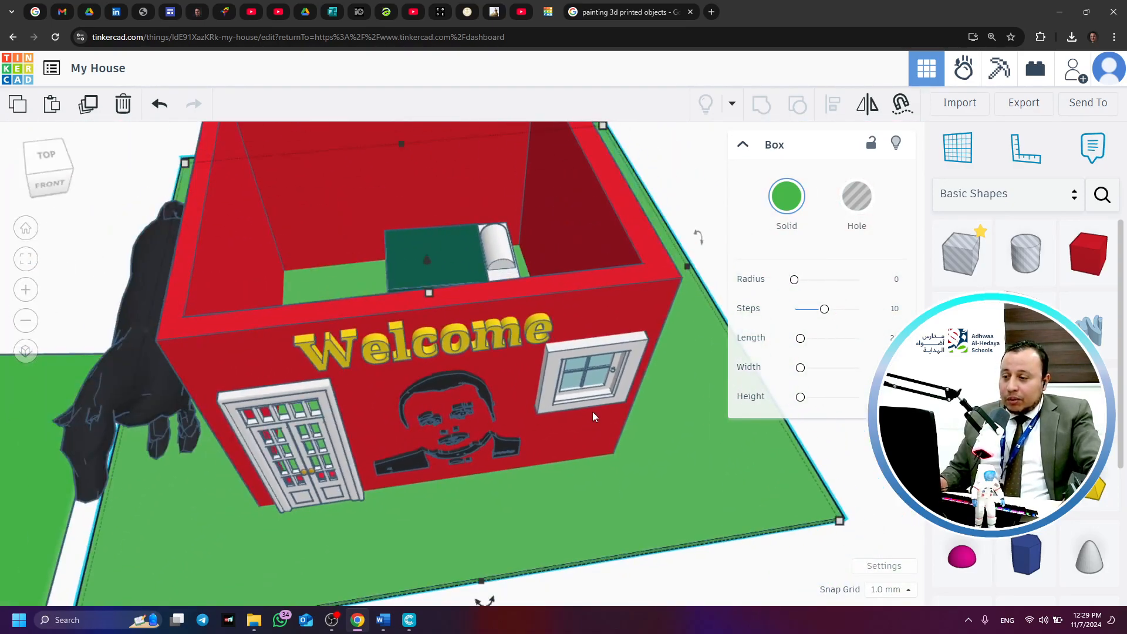
scroll(446, 353, down, 3)
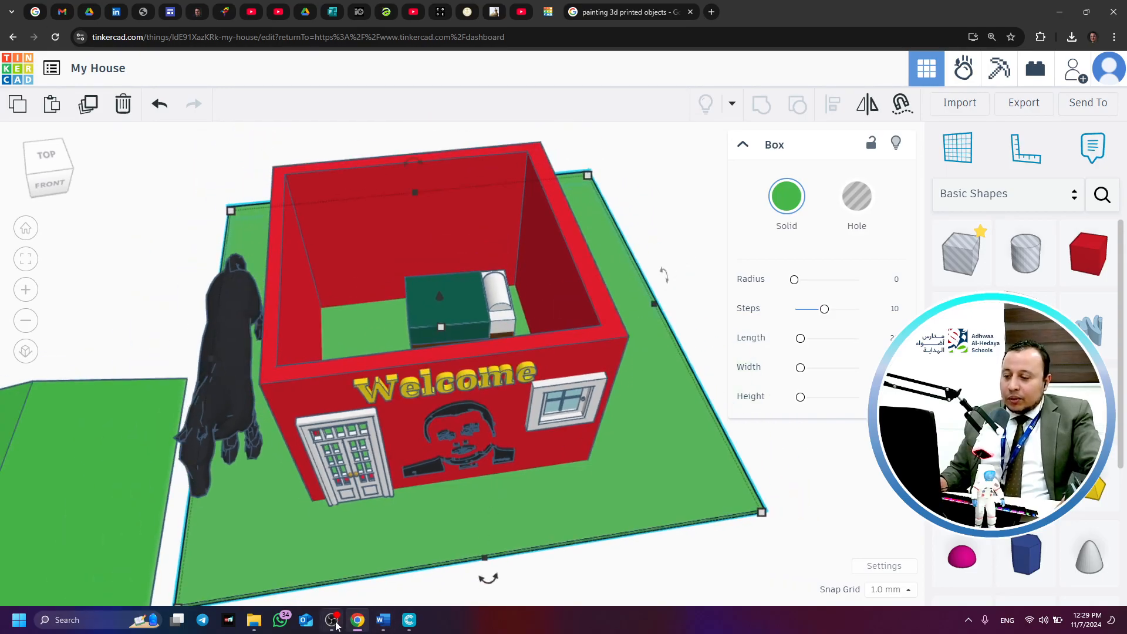
Switch to Creality Slicer and examine the sliced house, horse and roof in the layer preview
click(409, 621)
scroll(695, 386, down, 4)
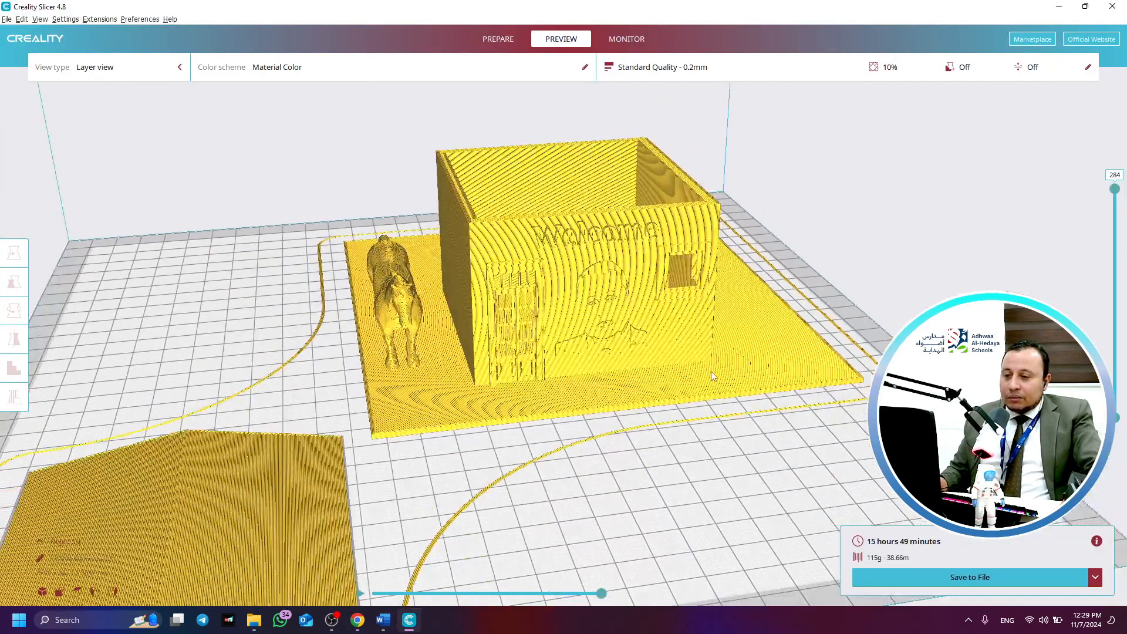
scroll(662, 451, up, 2)
right_drag(662, 452, 757, 478)
right_drag(785, 403, 704, 411)
Review the Support and Build Plate Adhesion sections of the print settings, then close the settings
click(795, 67)
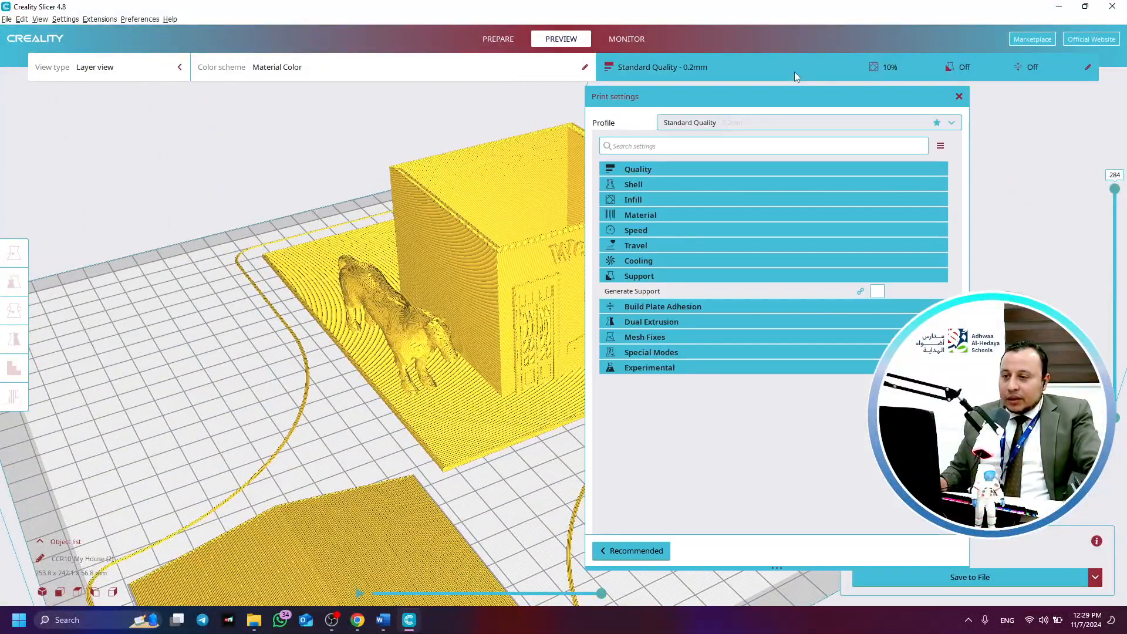
click(693, 310)
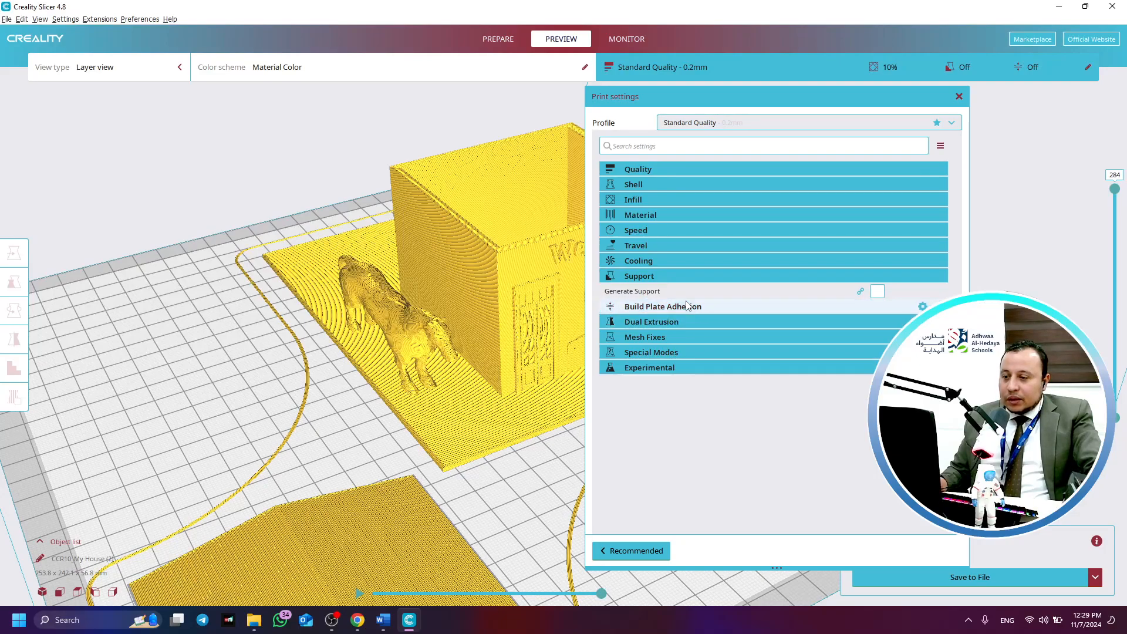
click(762, 308)
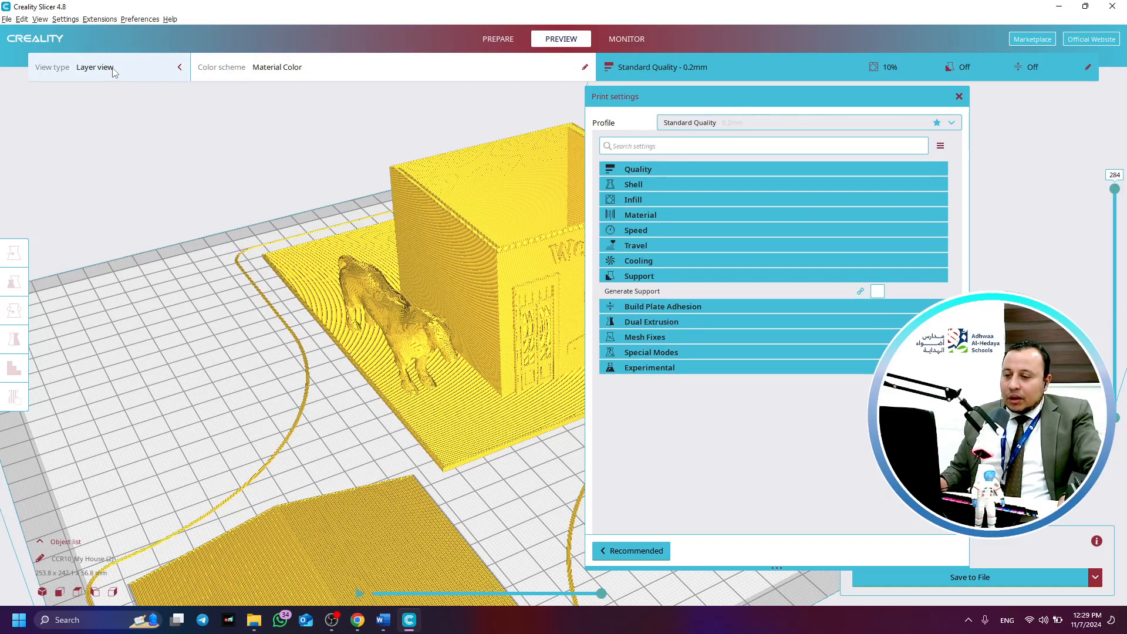
click(960, 97)
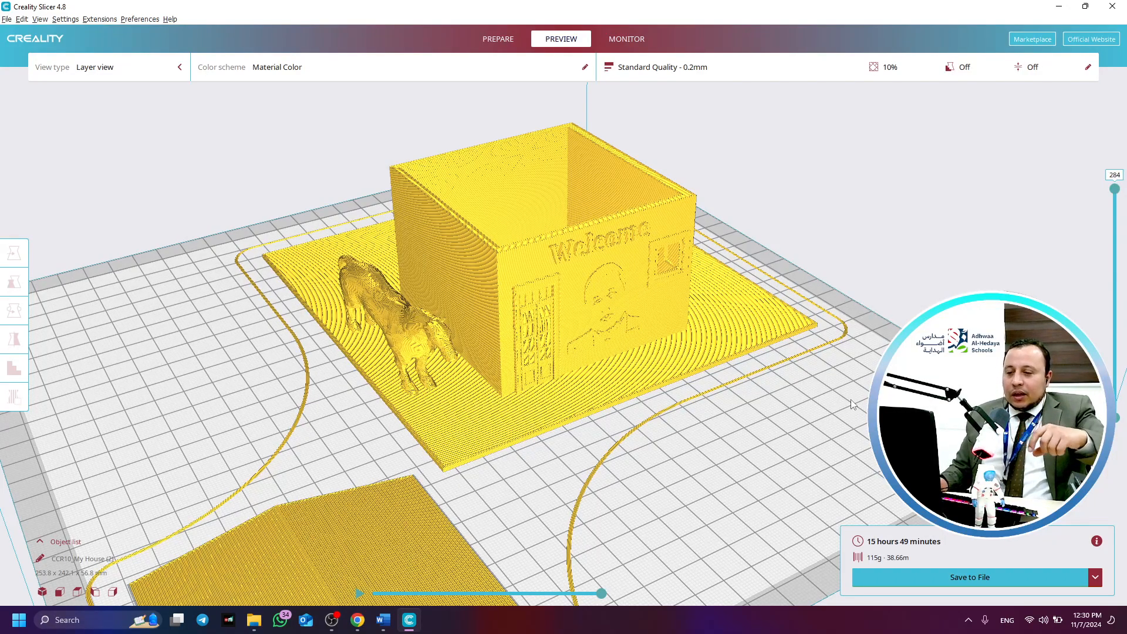
Examine the layer preview of the whole print from the front and from above the open house
right_drag(761, 408, 586, 392)
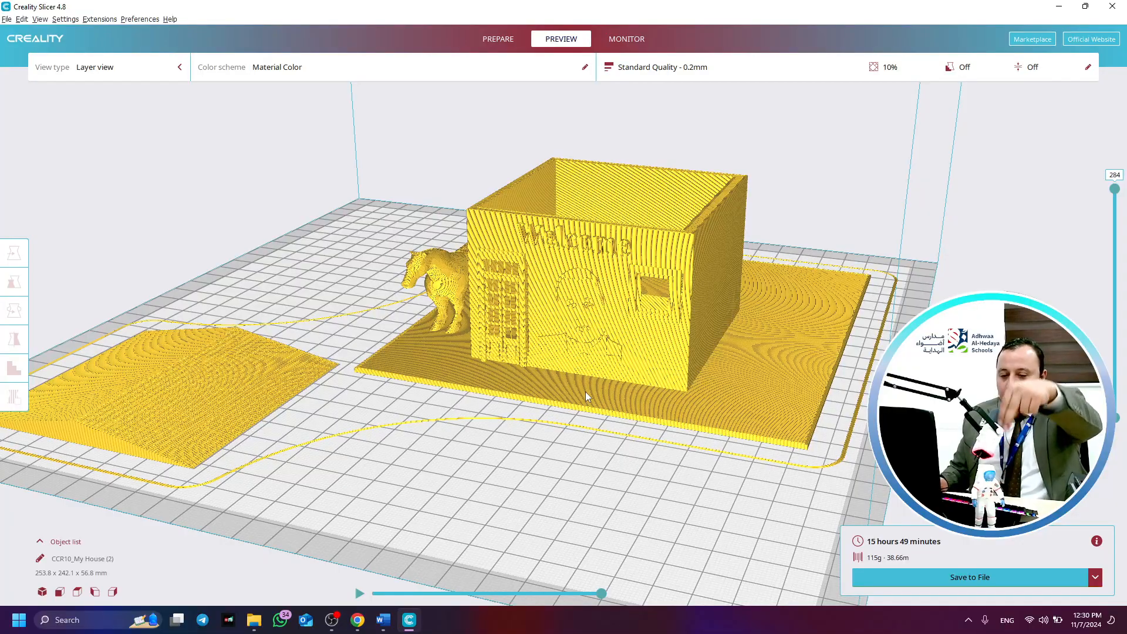
scroll(737, 315, down, 2)
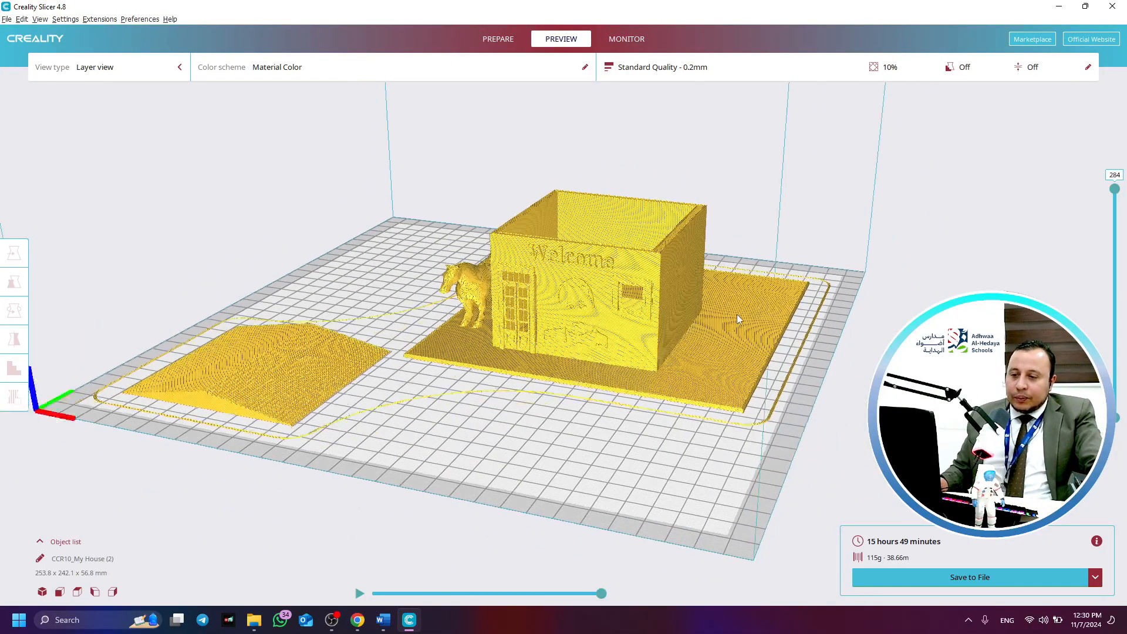
scroll(682, 364, up, 1)
right_drag(579, 426, 696, 424)
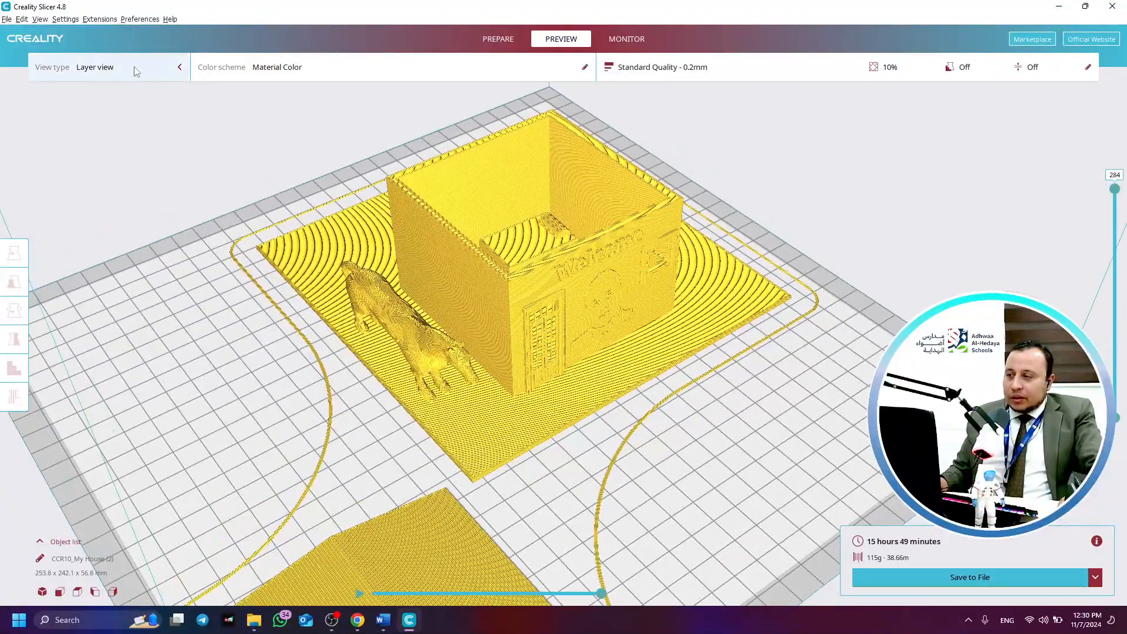
Return to the Prepare stage and review the list of preset printers
click(115, 72)
click(114, 73)
click(498, 39)
click(124, 72)
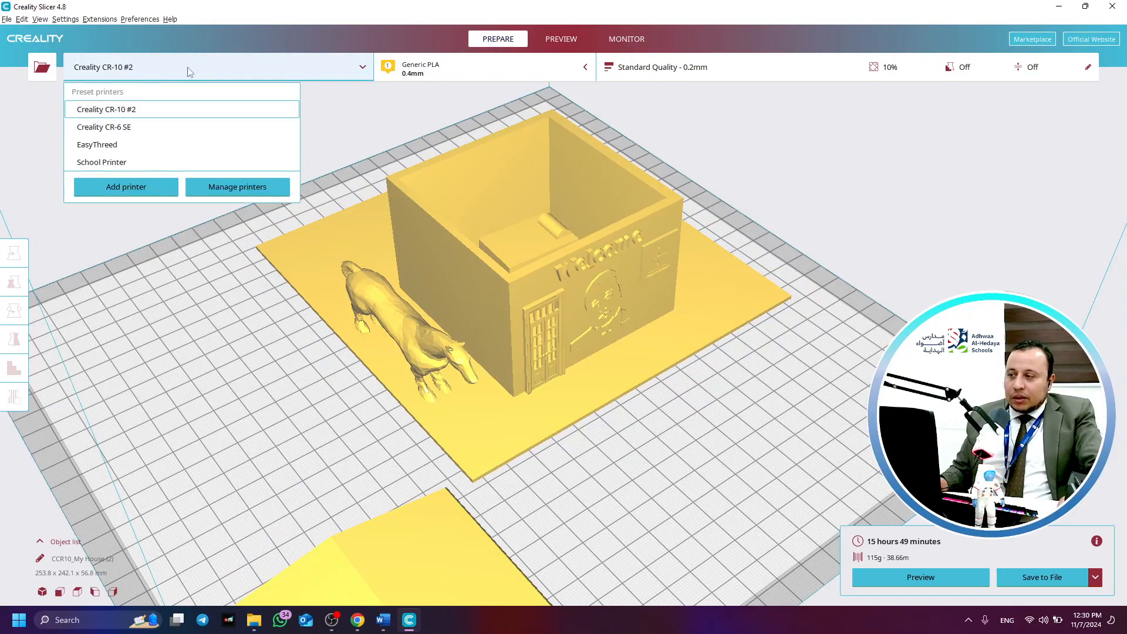
click(194, 69)
Enable Generate Support in the print settings and slice the house and roof
right_drag(767, 384, 718, 391)
click(762, 72)
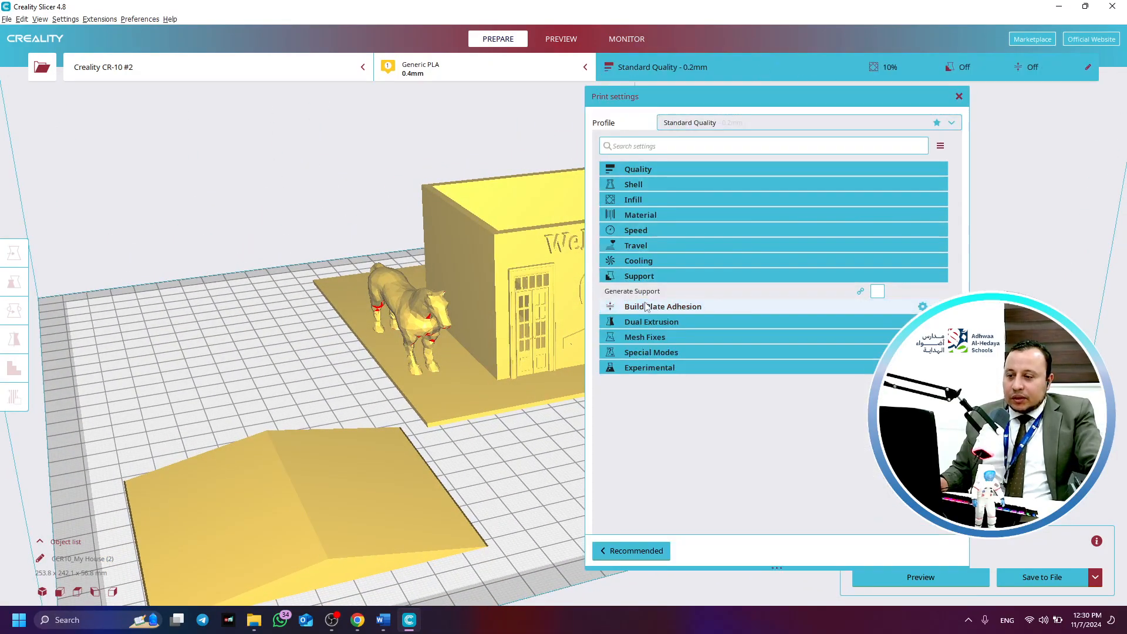
click(851, 276)
click(851, 276)
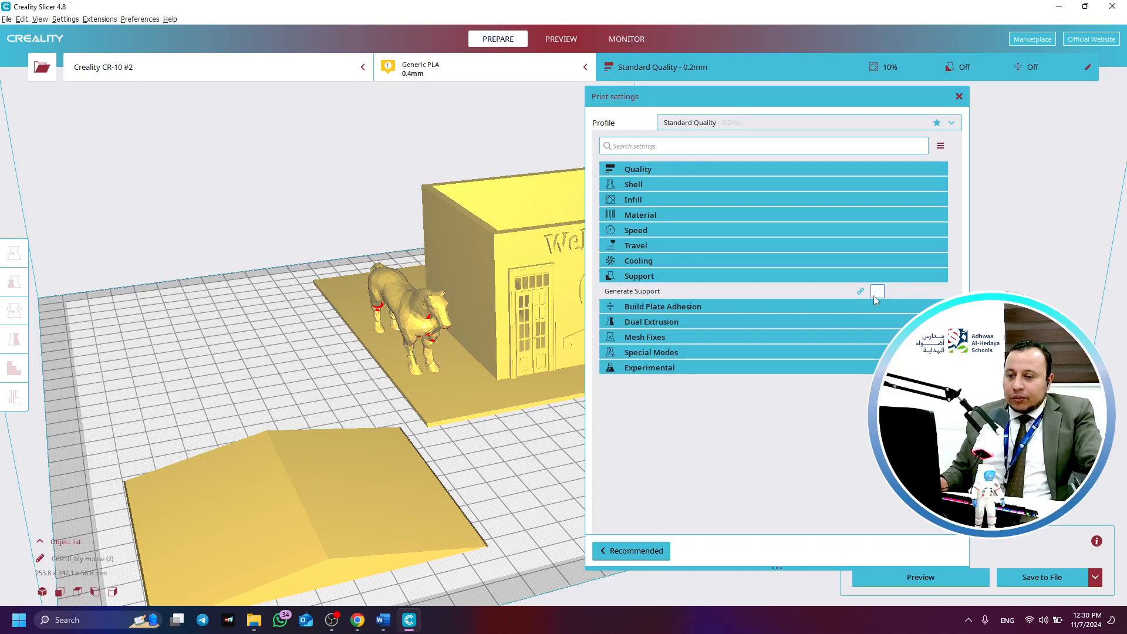
click(877, 291)
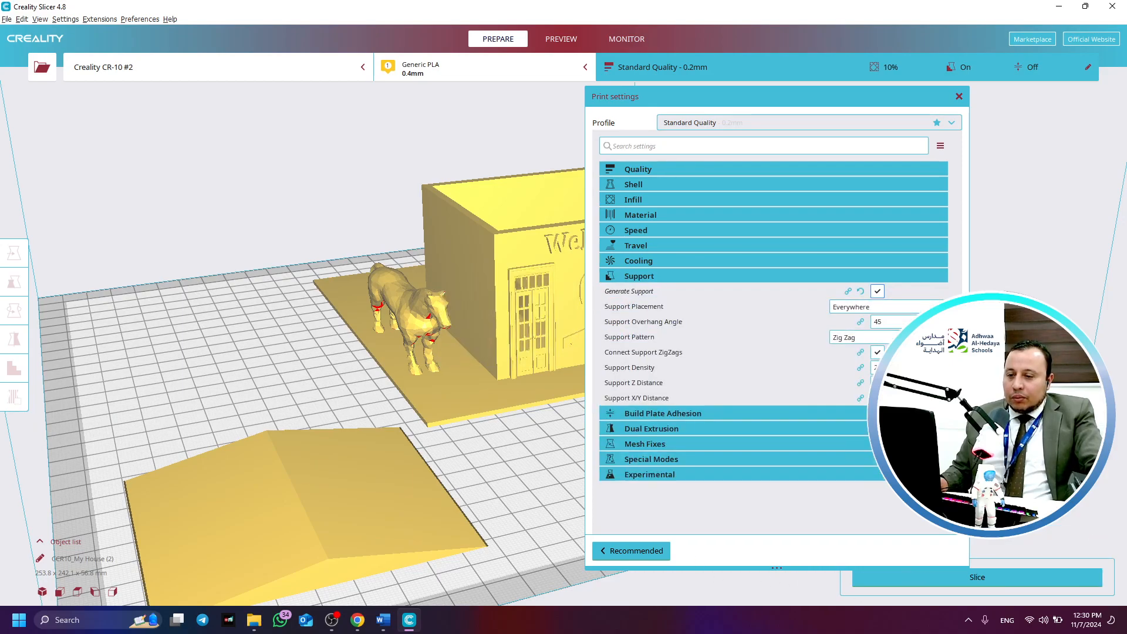
click(960, 97)
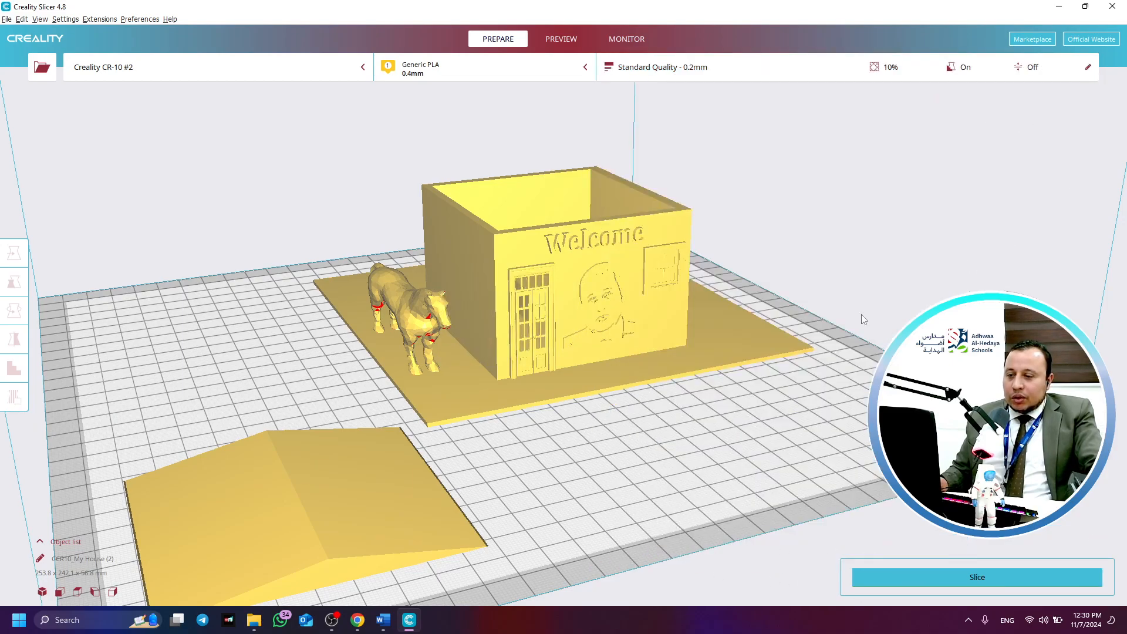
click(956, 579)
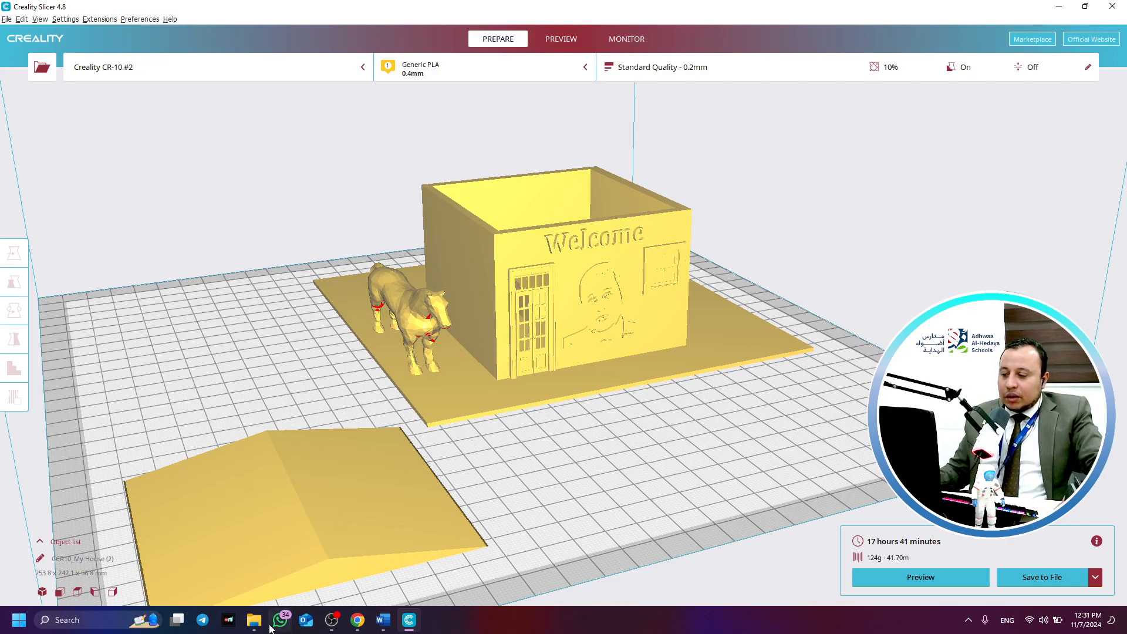
Switch to the File Explorer window of the removable drive FREE (E:) and look through its G-code files
mouse_move(255, 622)
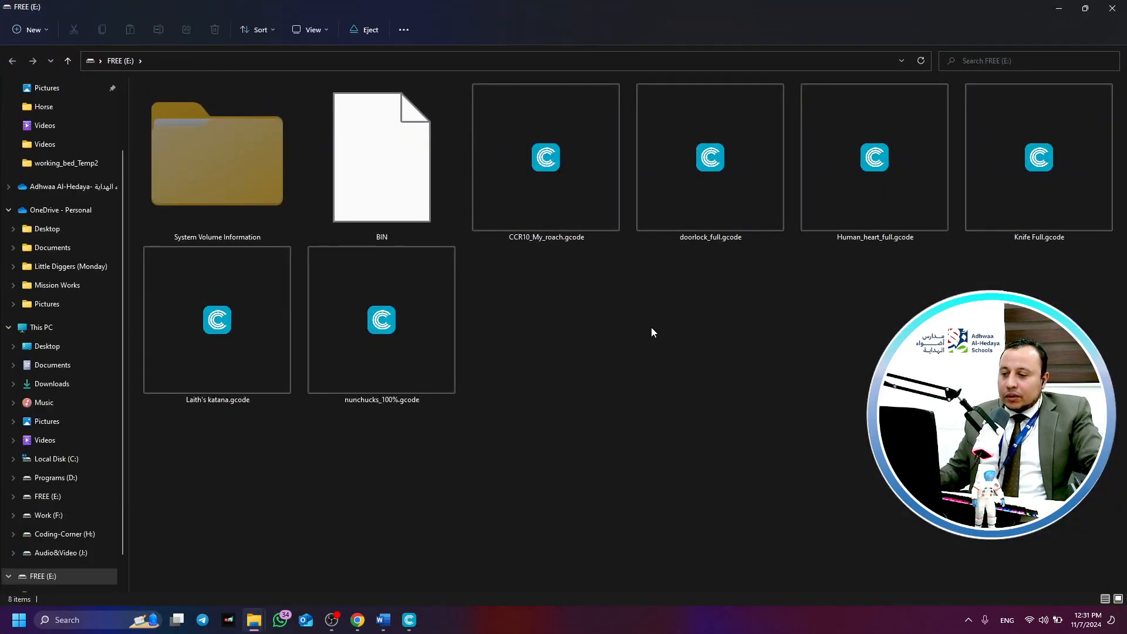
click(533, 172)
key(Right)
key(Right)
key(Right)
click(389, 323)
click(282, 322)
click(664, 351)
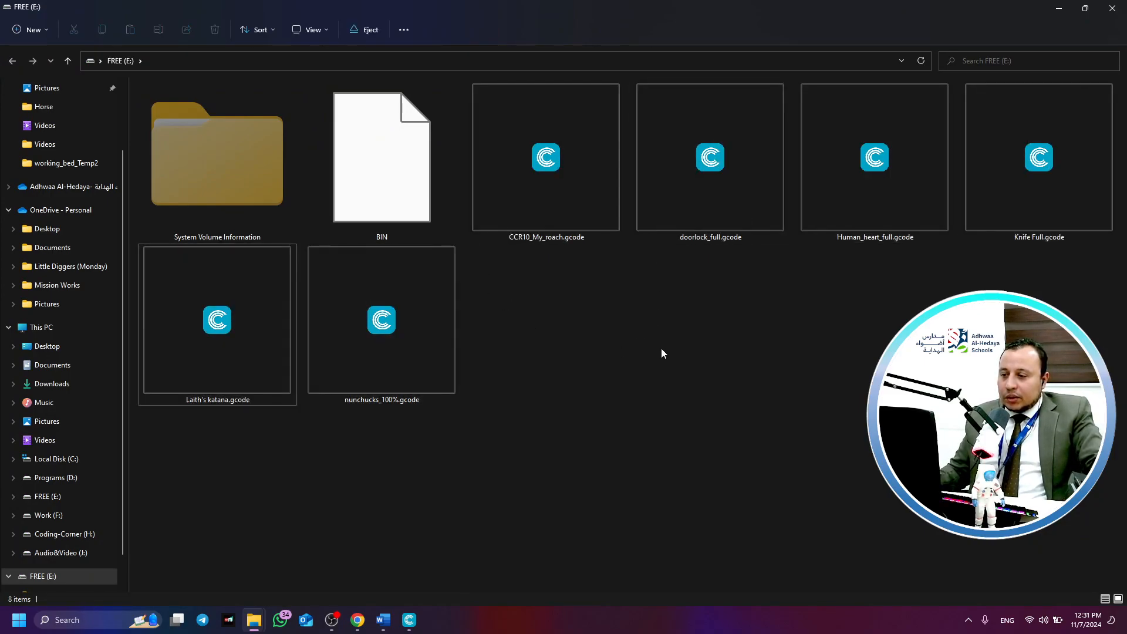
Return to Creality Slicer, disable Generate Support in the print settings and slice the model without supports
click(409, 621)
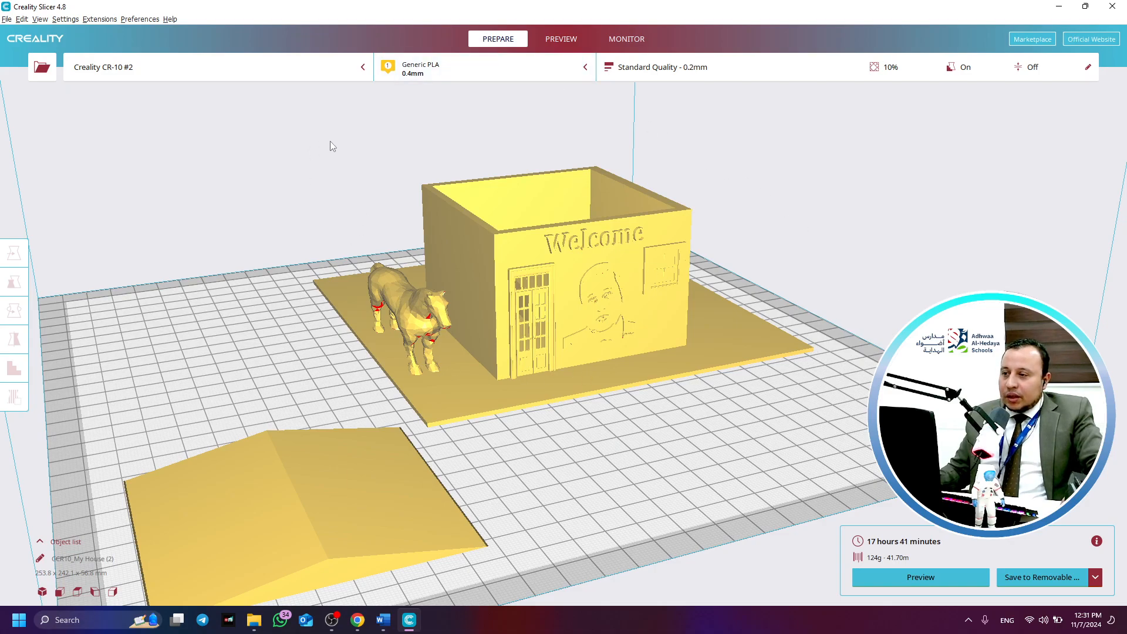
click(846, 70)
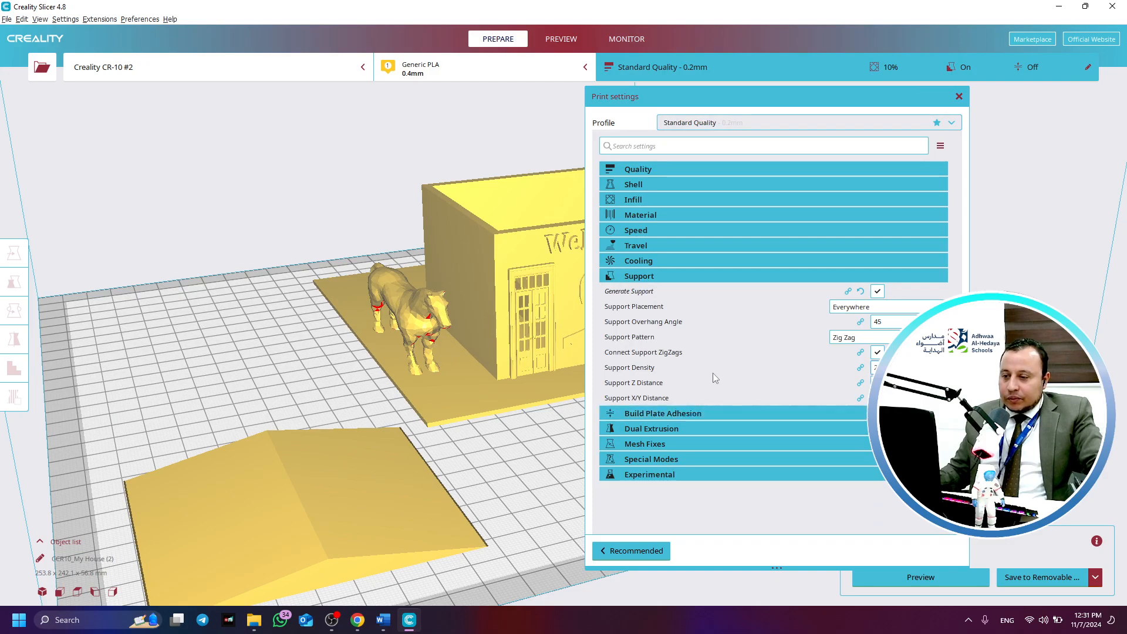
click(681, 276)
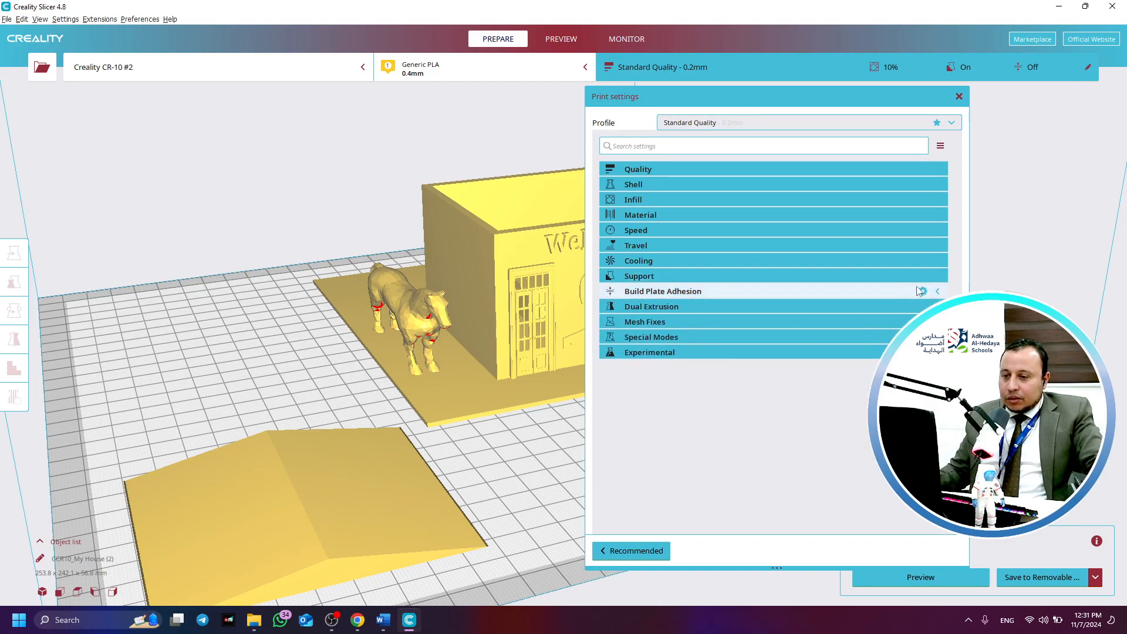
click(875, 276)
click(877, 291)
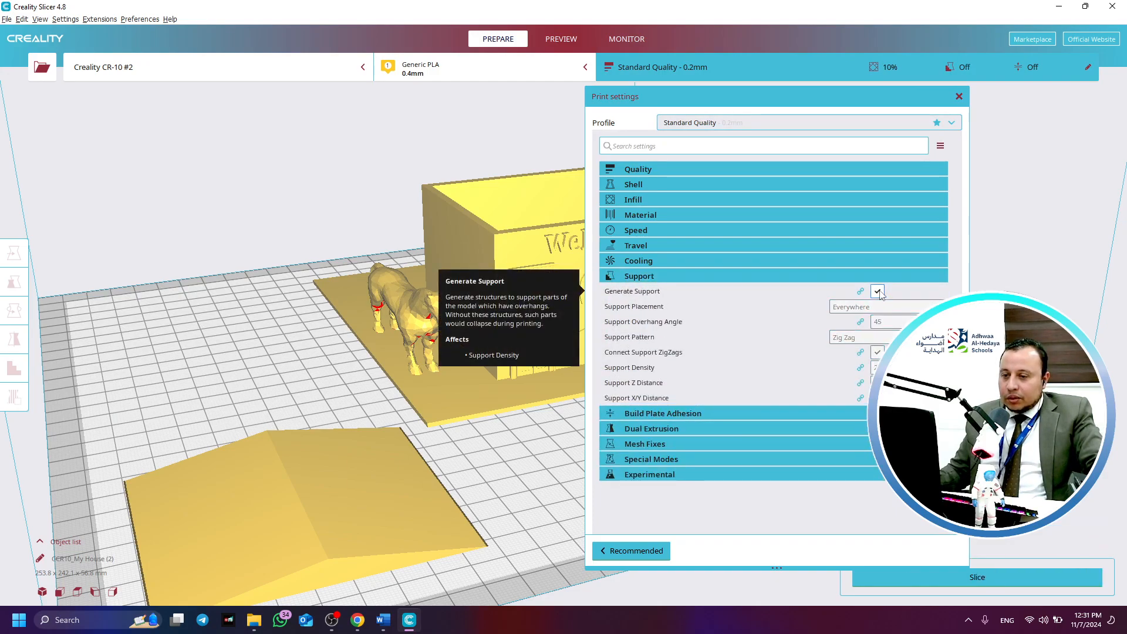
click(986, 571)
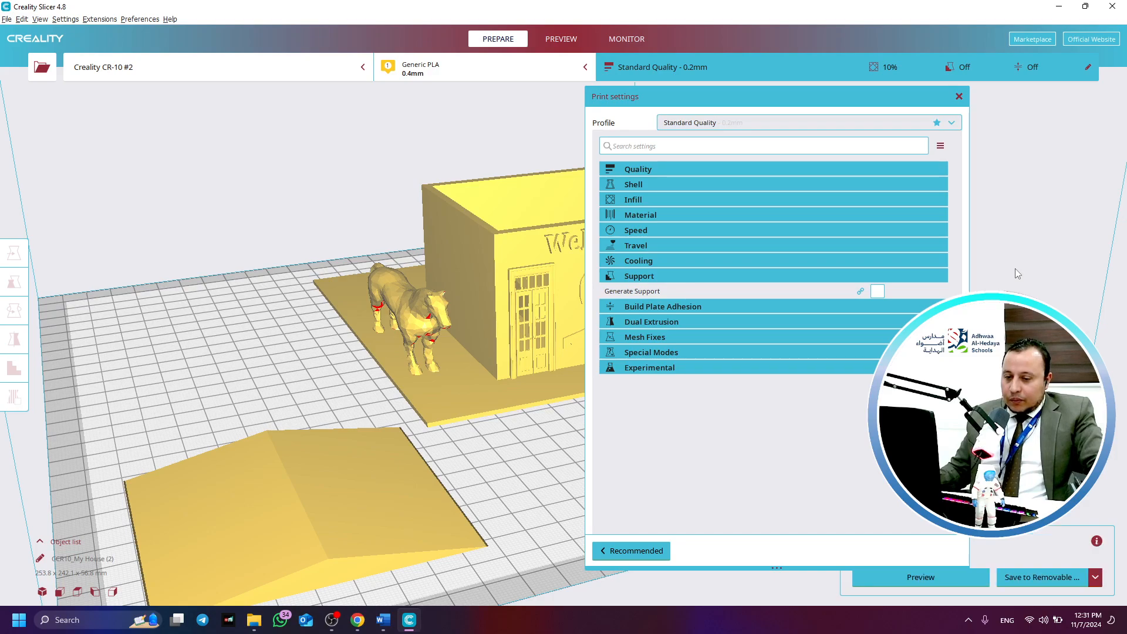
Enable Generate Support again and reslice the model, closing the print settings
click(877, 291)
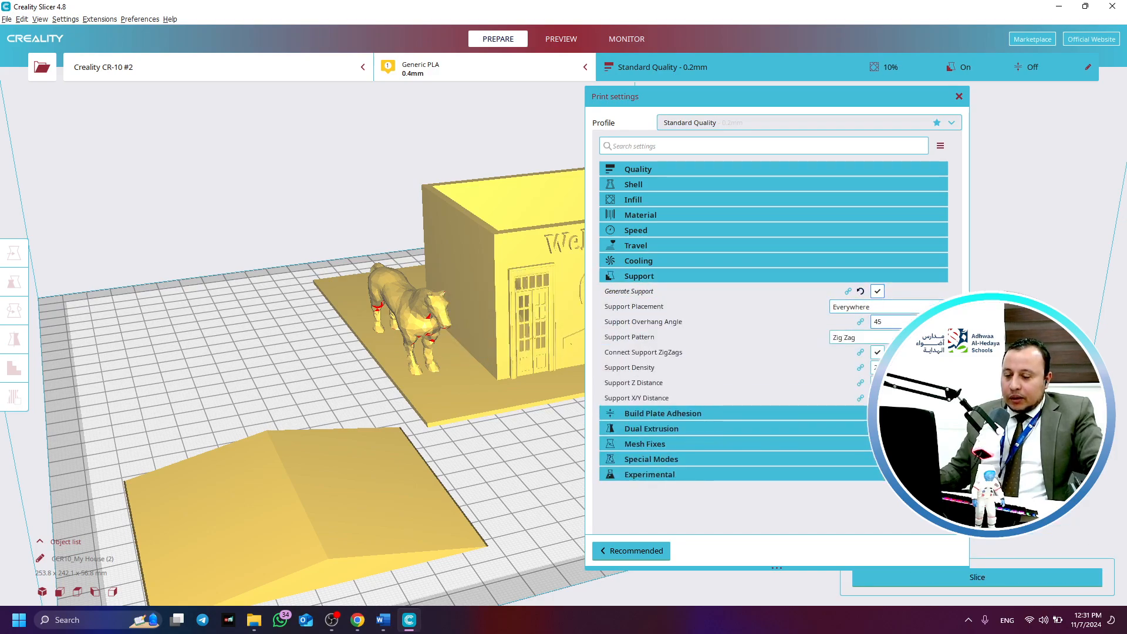
click(967, 576)
click(959, 96)
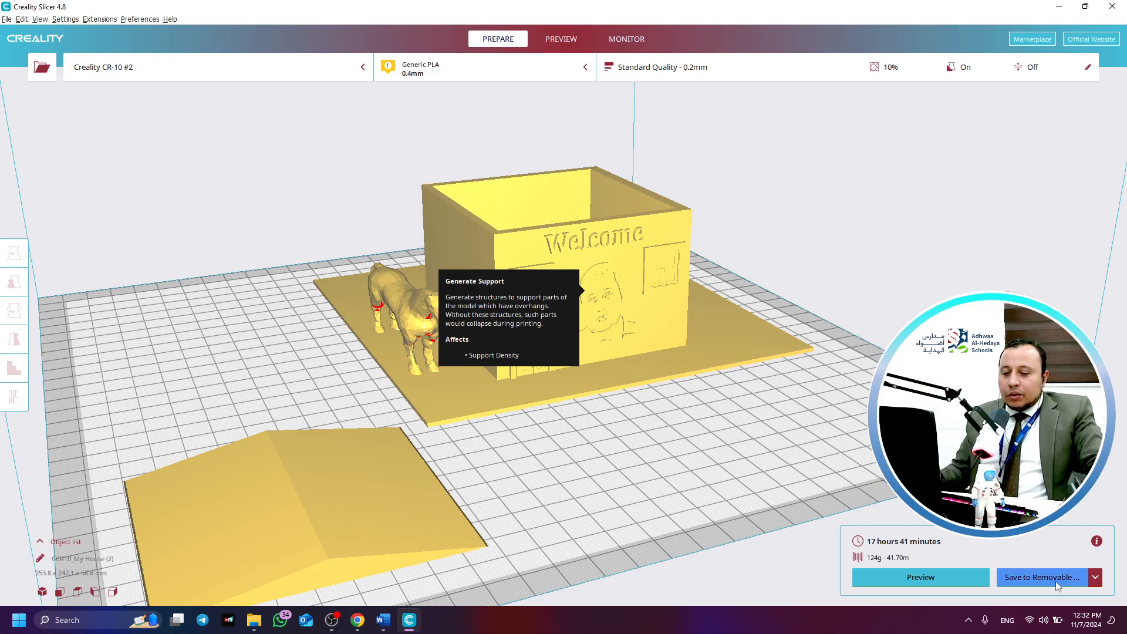
Save the sliced G-code to the removable drive FREE (E:) and dismiss the save notice
click(1075, 580)
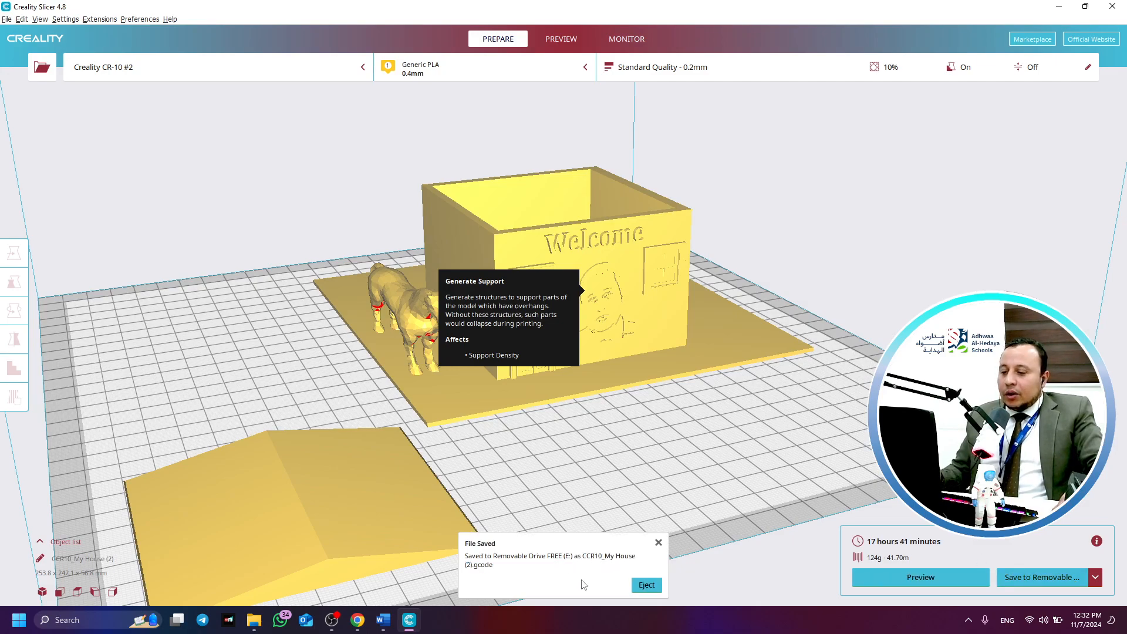
click(659, 543)
Save the sliced G-code to a file on the Desktop named CCR10_My House.gcode
click(1096, 577)
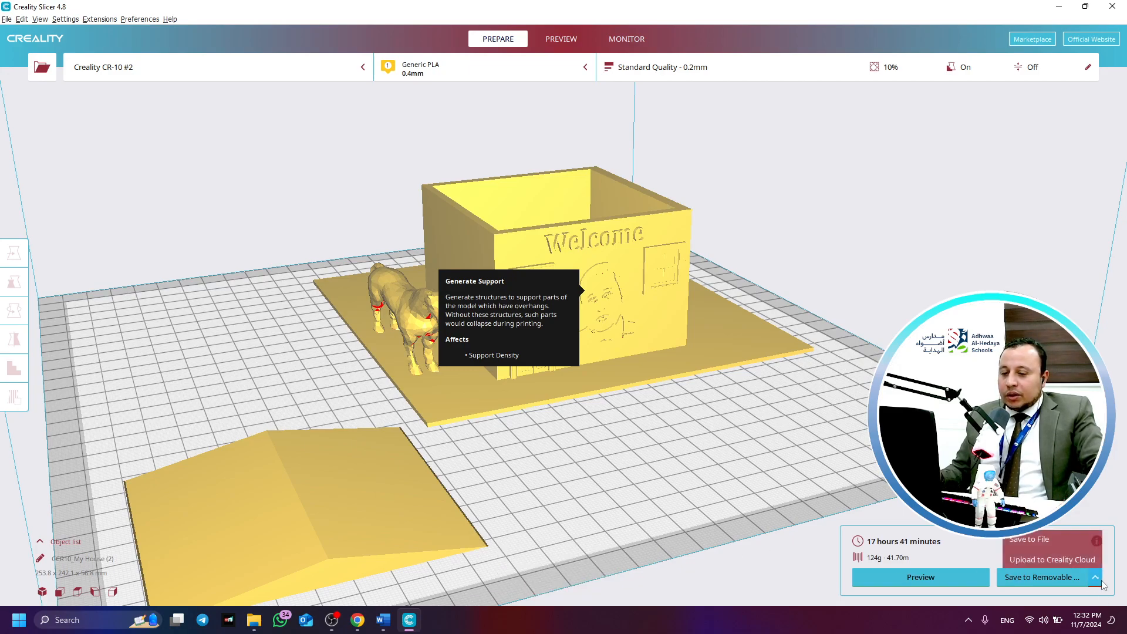
click(1032, 537)
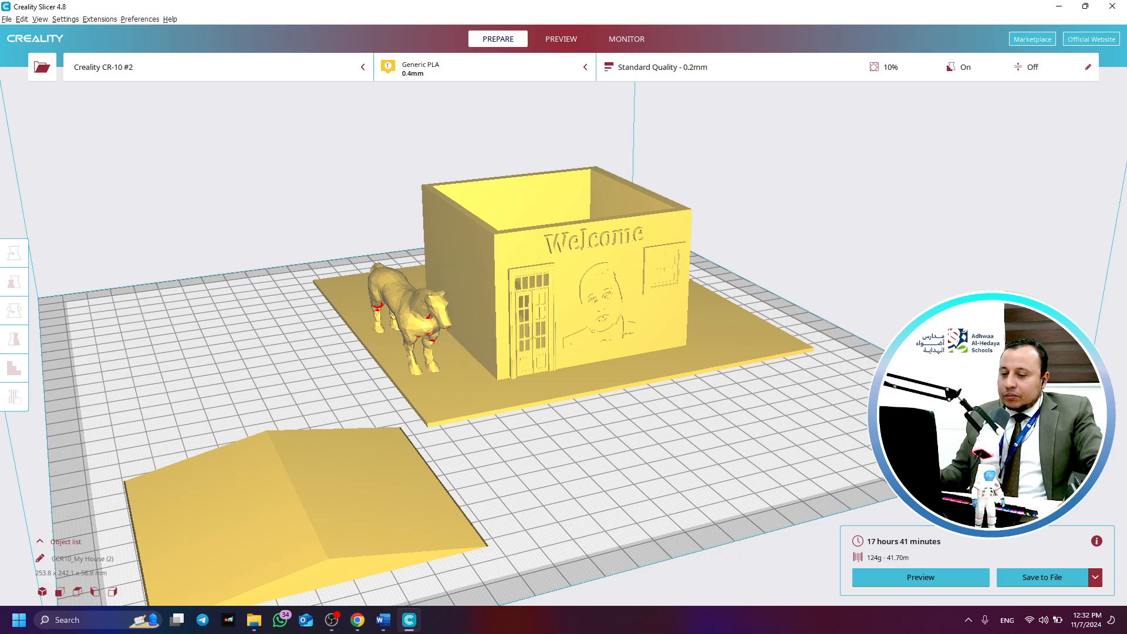
click(1037, 578)
scroll(79, 240, up, 1)
click(44, 205)
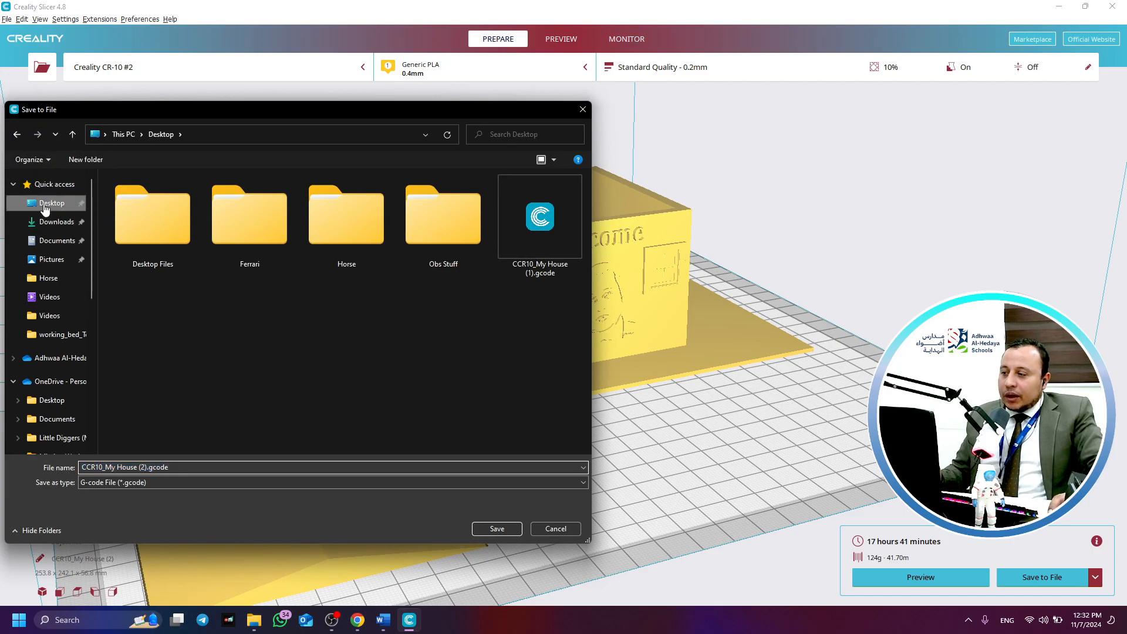
click(146, 468)
click(147, 468)
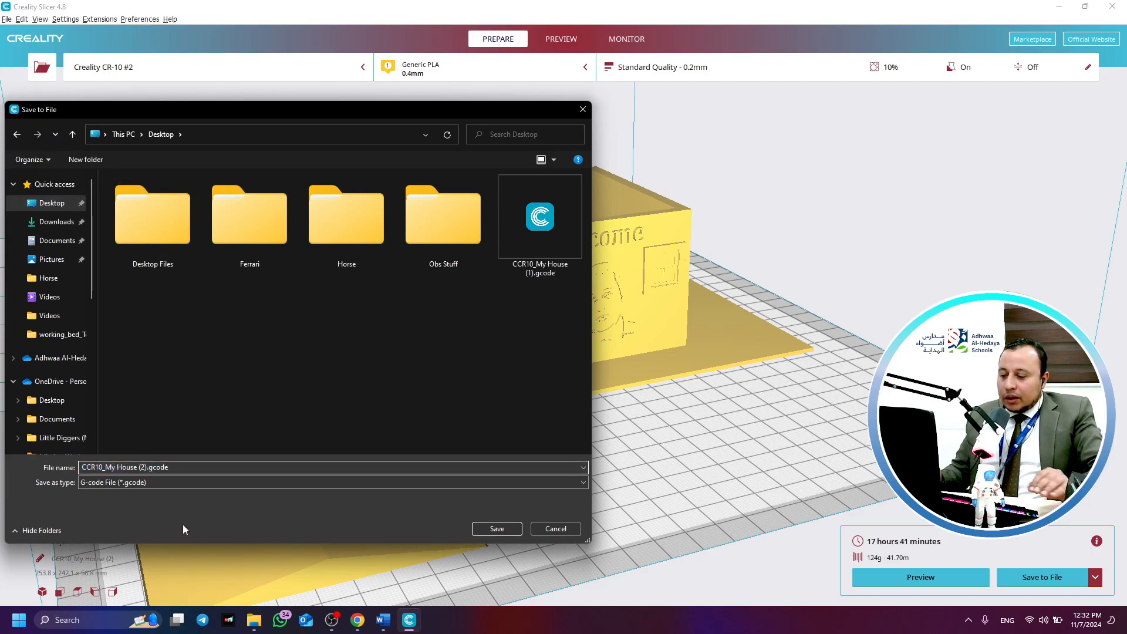
key(BackSpace)
key(BackSpace)
key(BackSpace)
key(BackSpace)
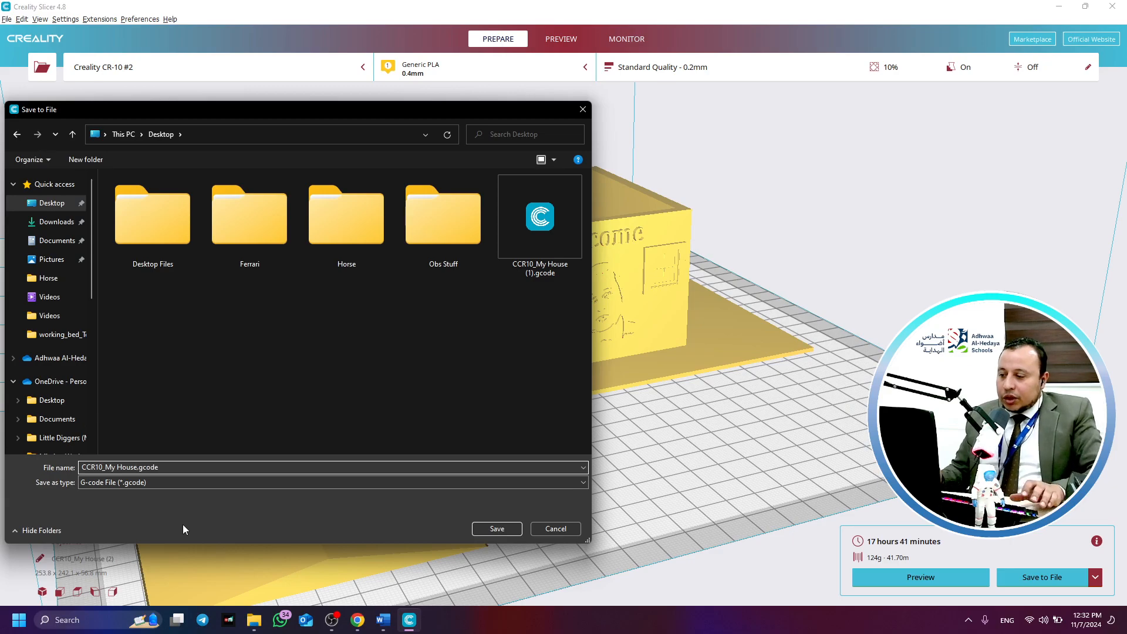
key(Return)
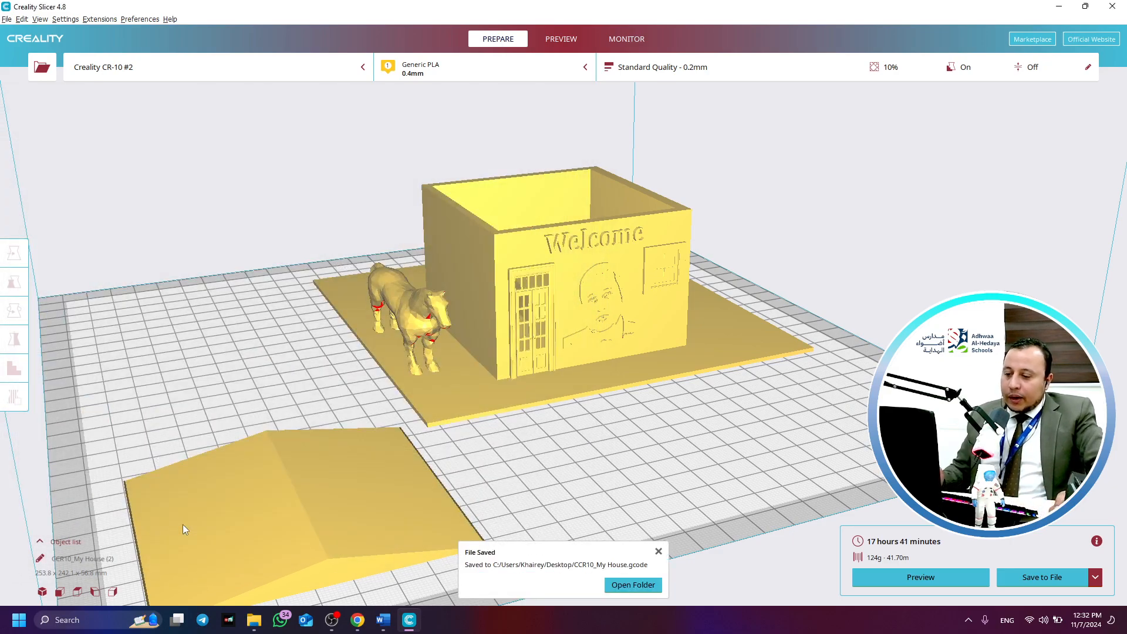
Check the removable drive FREE (E:) in File Explorer for the saved CCR10_My House (2).gcode file
click(1061, 6)
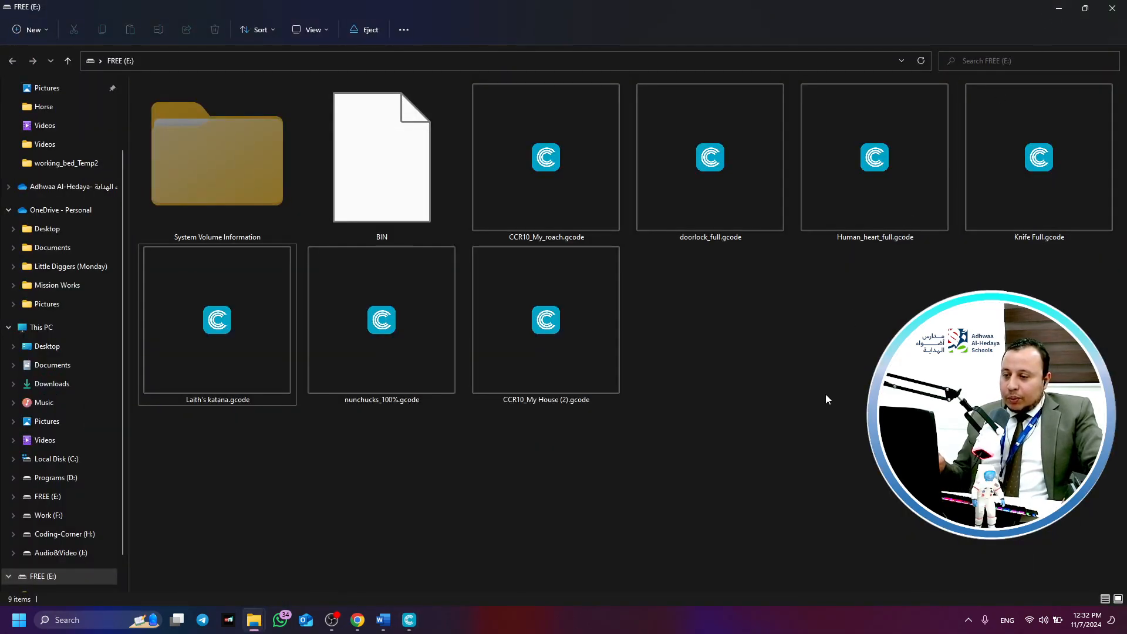
click(534, 314)
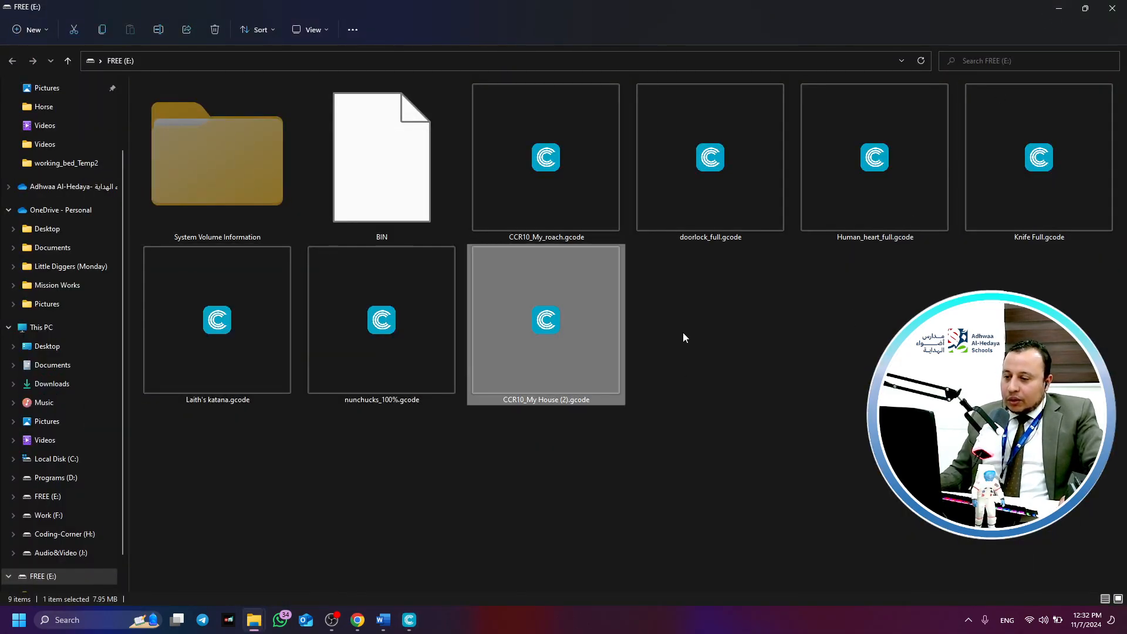
click(1059, 8)
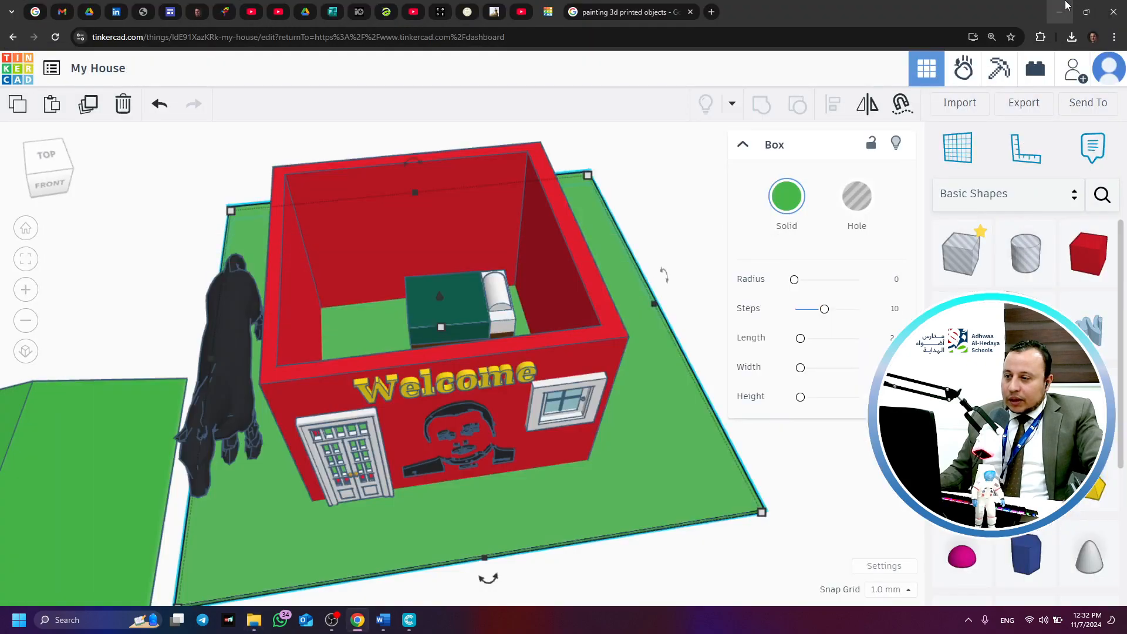
Minimize the browser, close the Downloads folder window and switch back to Creality Slicer
click(1064, 4)
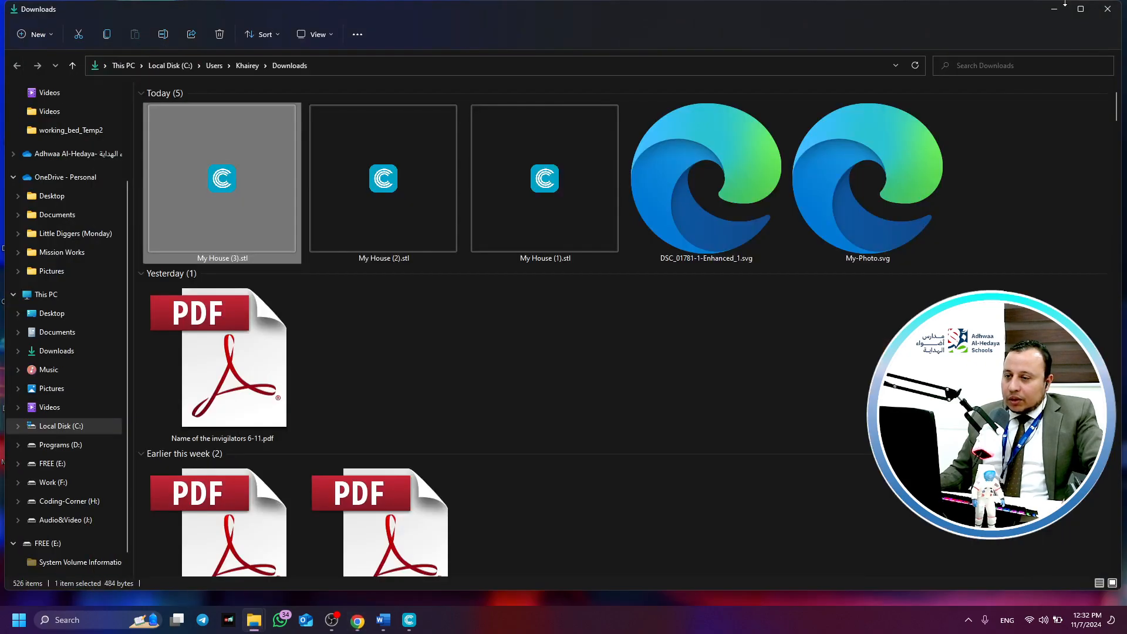
click(1108, 9)
click(410, 620)
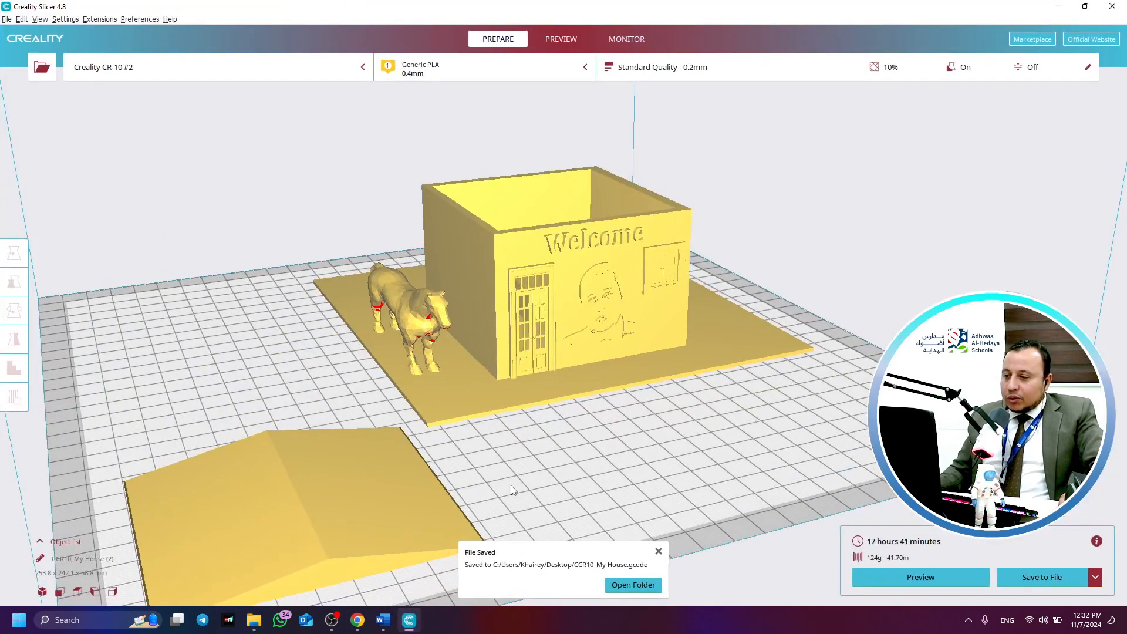
Dismiss the notice about the G-code file saved to the Desktop
click(659, 551)
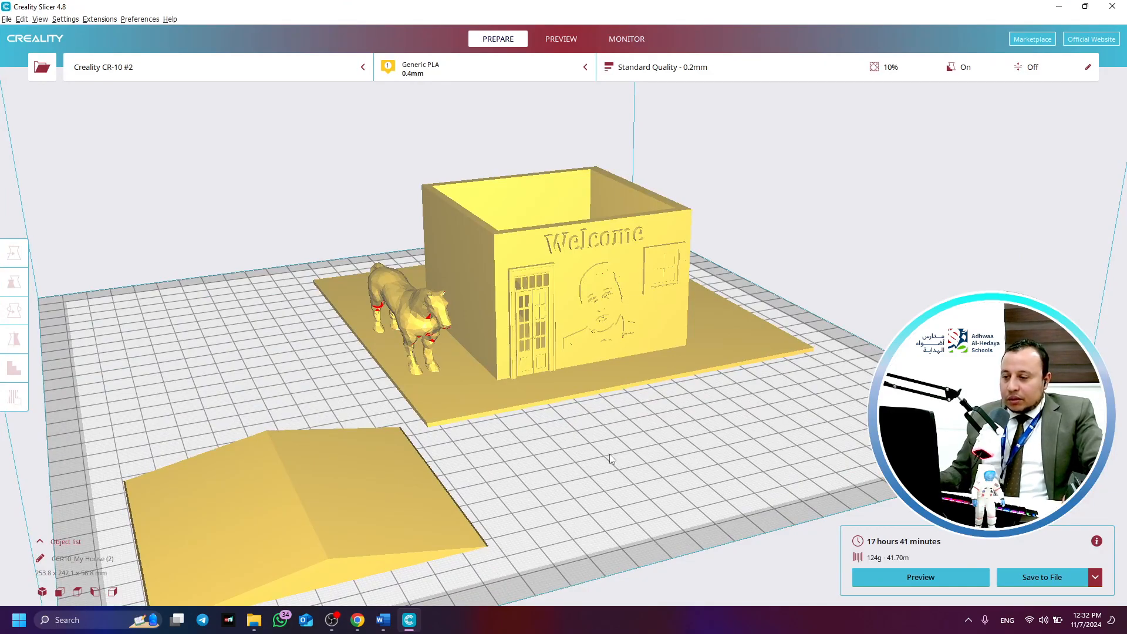
scroll(619, 447, down, 2)
right_drag(619, 448, 682, 488)
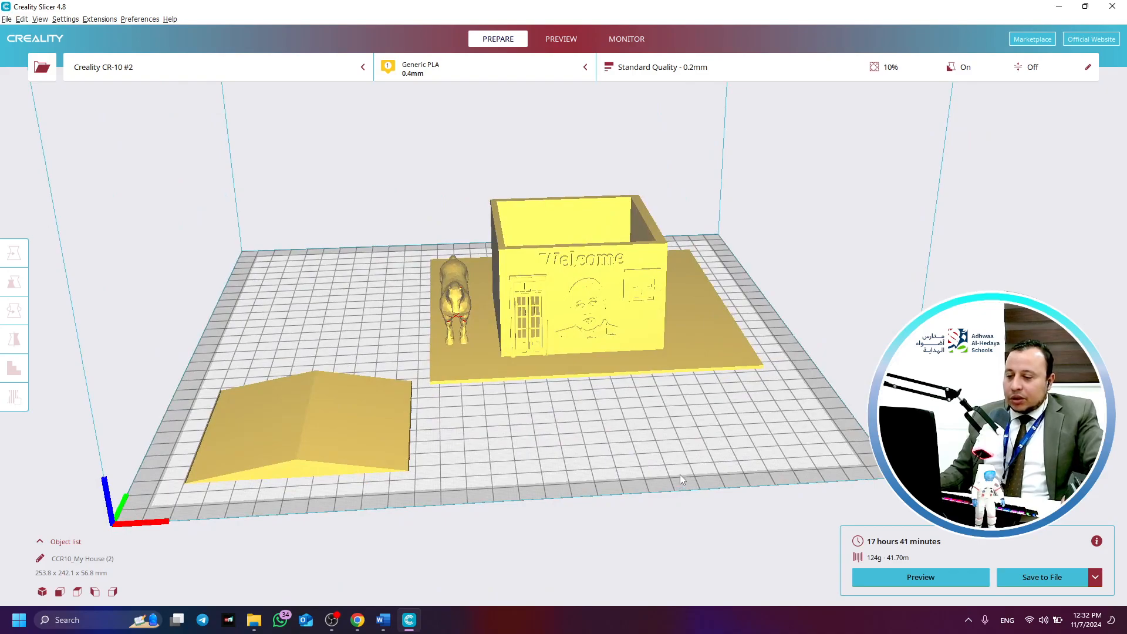
Minimize Creality Slicer and eject the removable drive FREE (E:) from File Explorer, choosing to continue although it is in use
click(1059, 7)
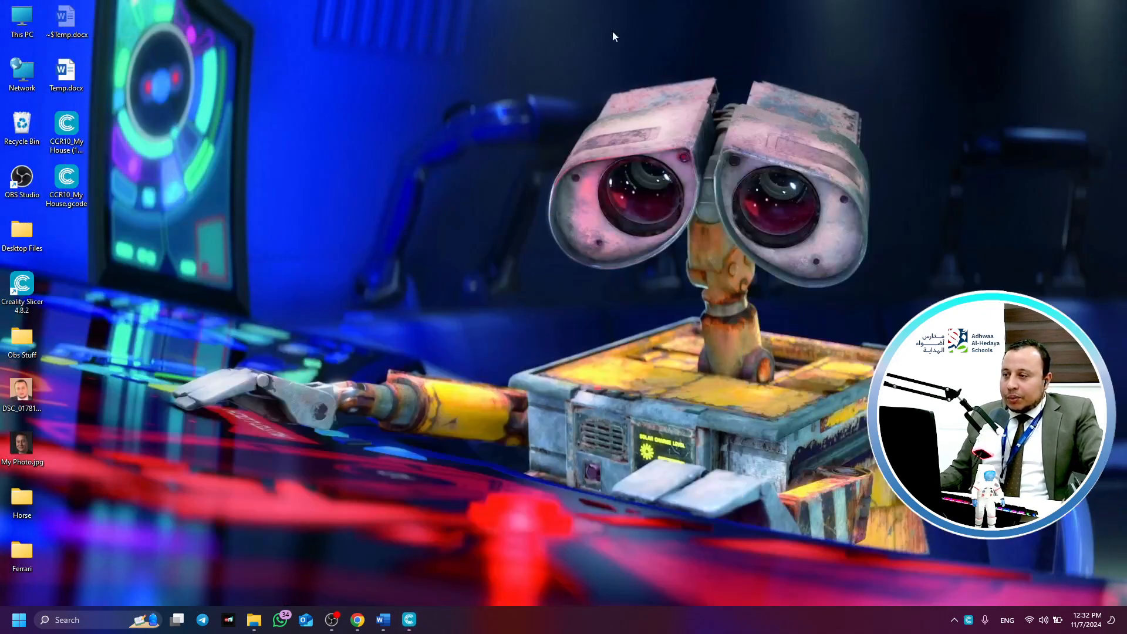
double_click(33, 13)
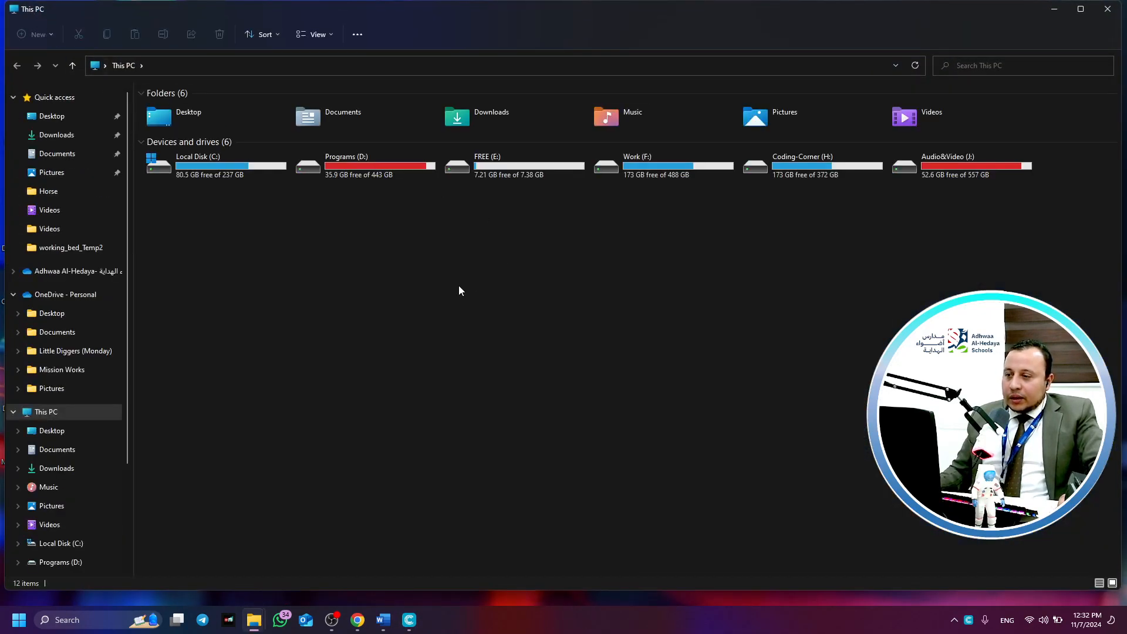
click(1080, 9)
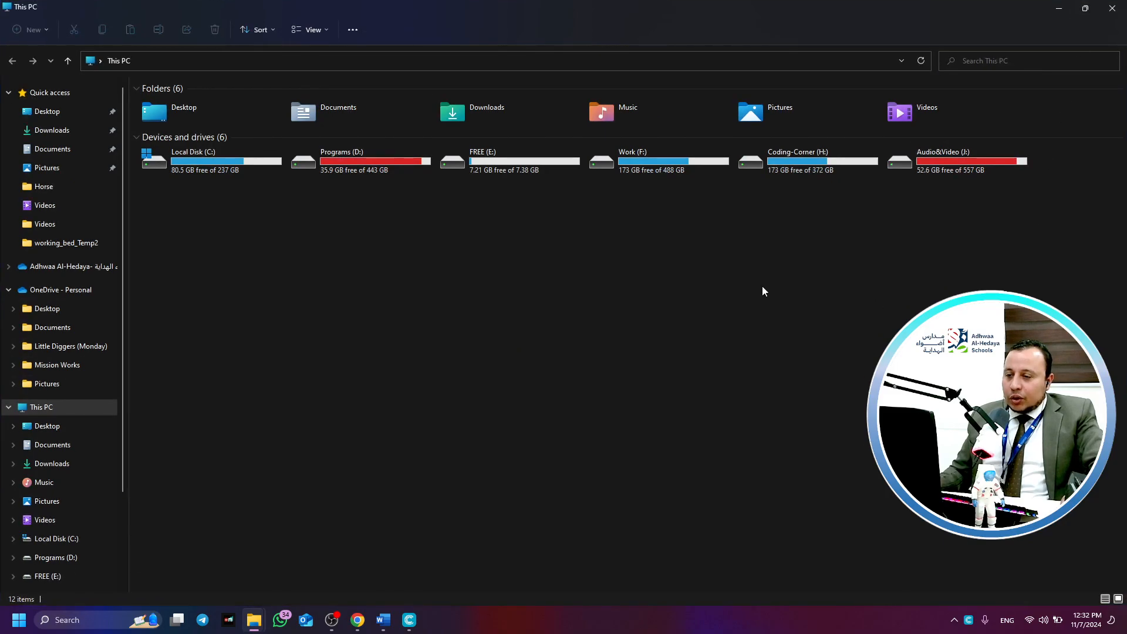
click(500, 154)
double_click(501, 155)
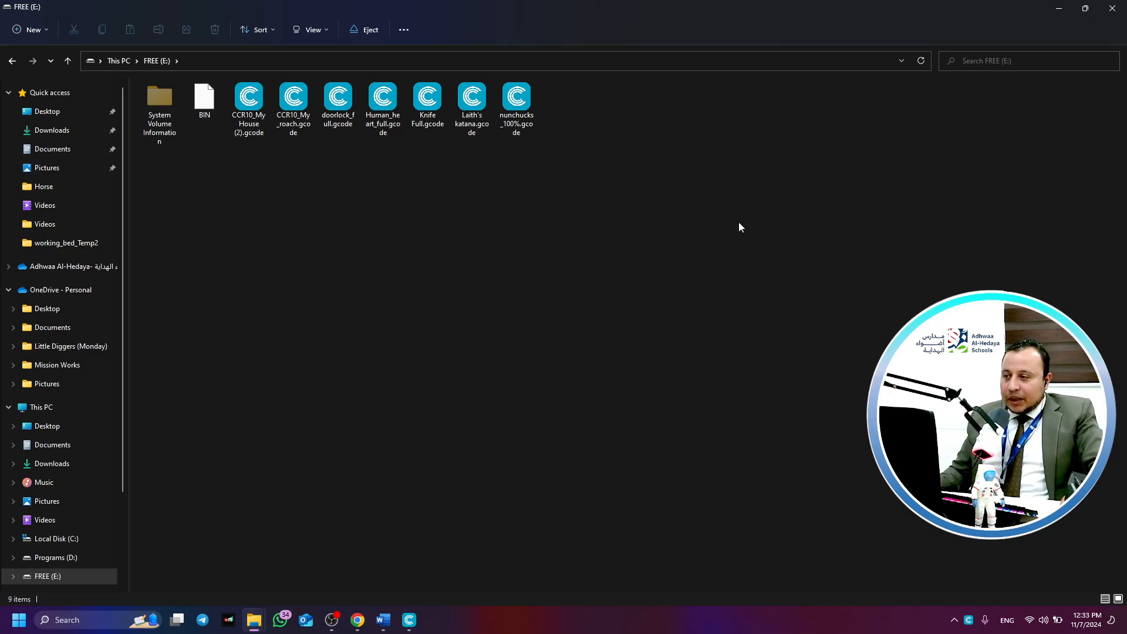
click(368, 33)
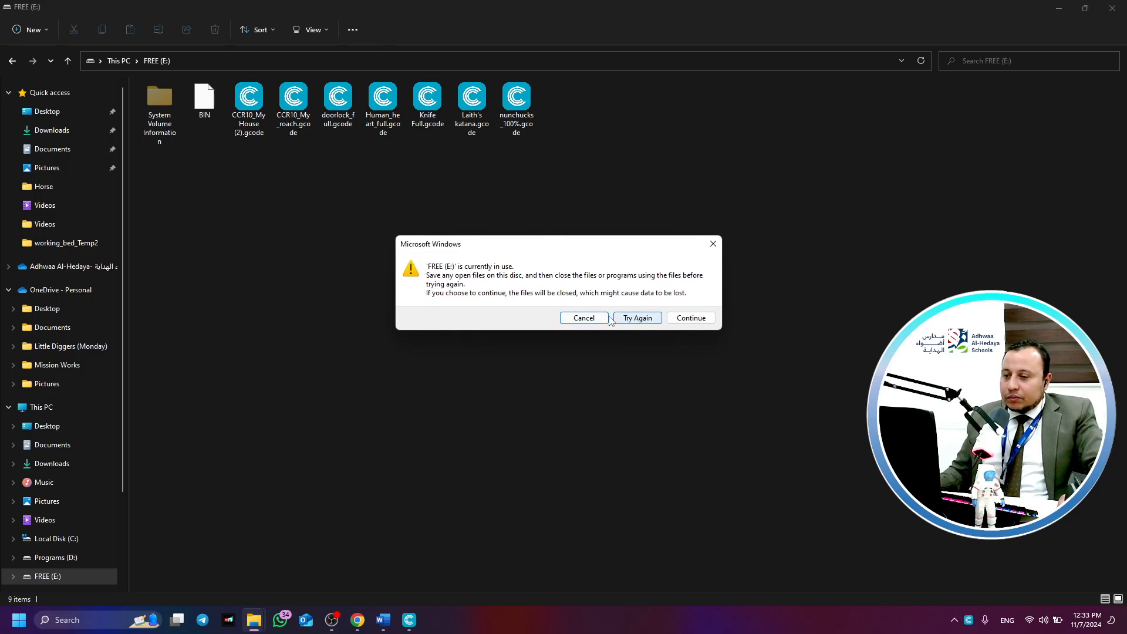
click(691, 319)
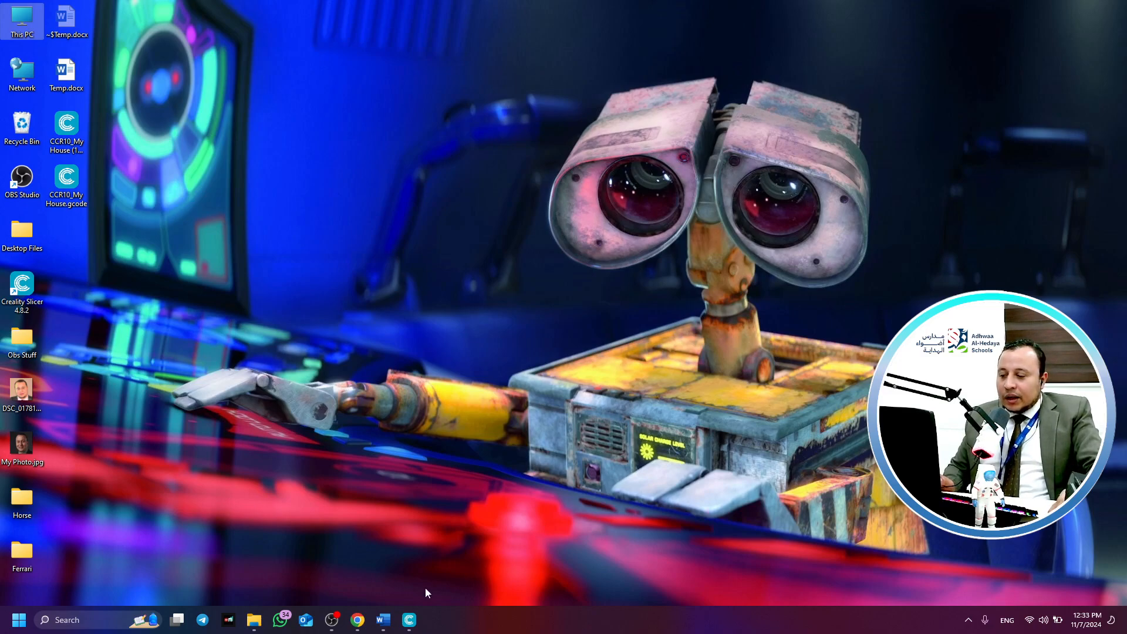
click(411, 625)
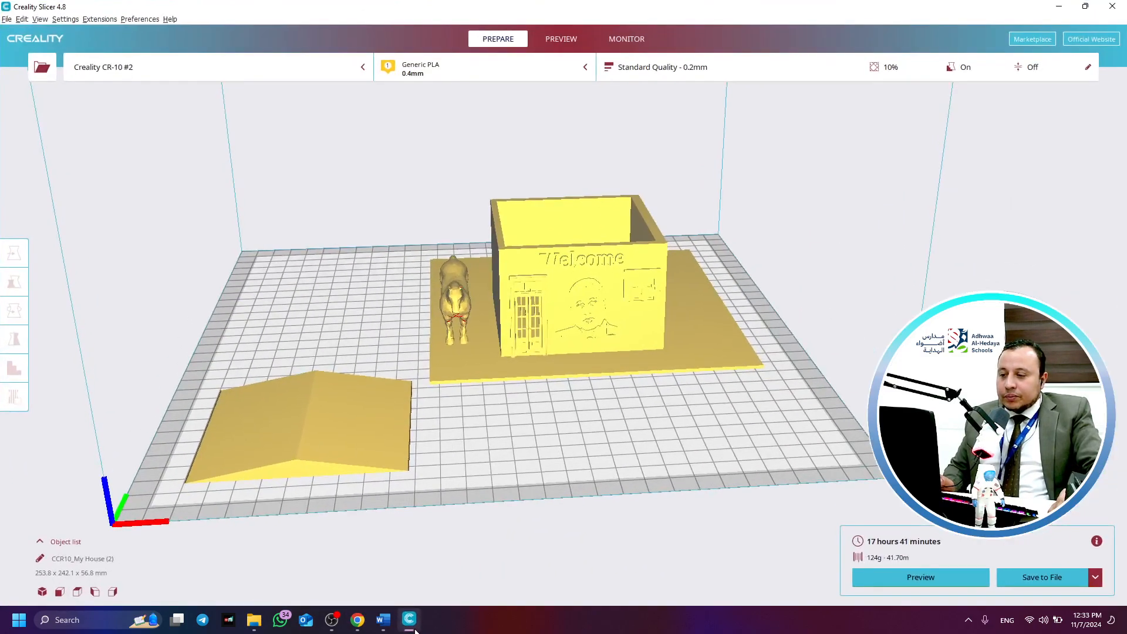
right_drag(563, 475, 642, 464)
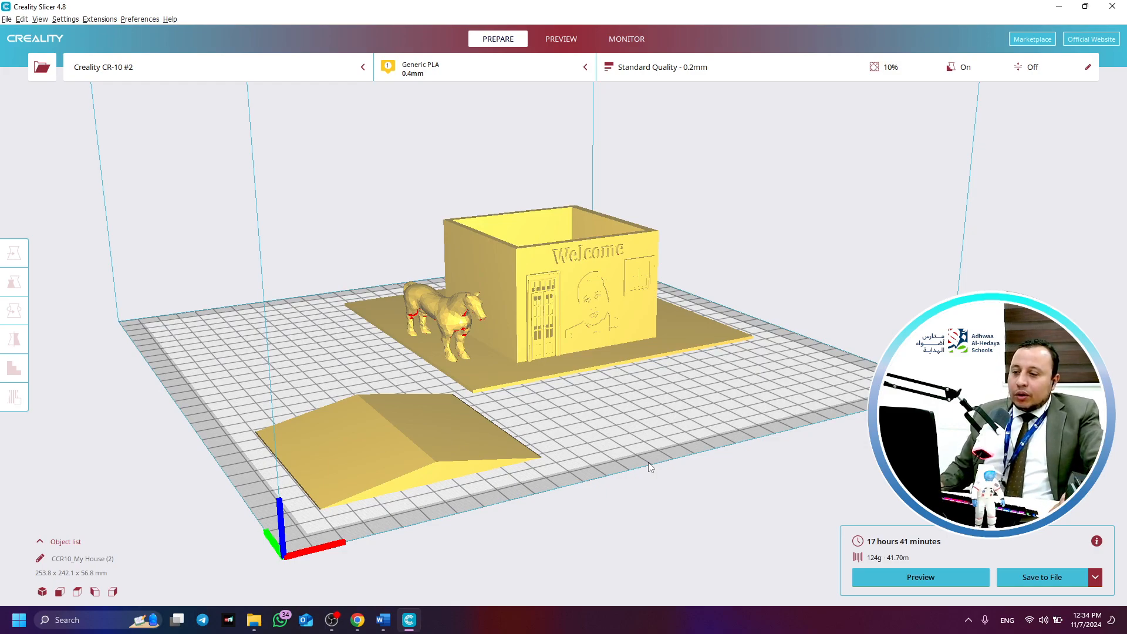
click(1062, 6)
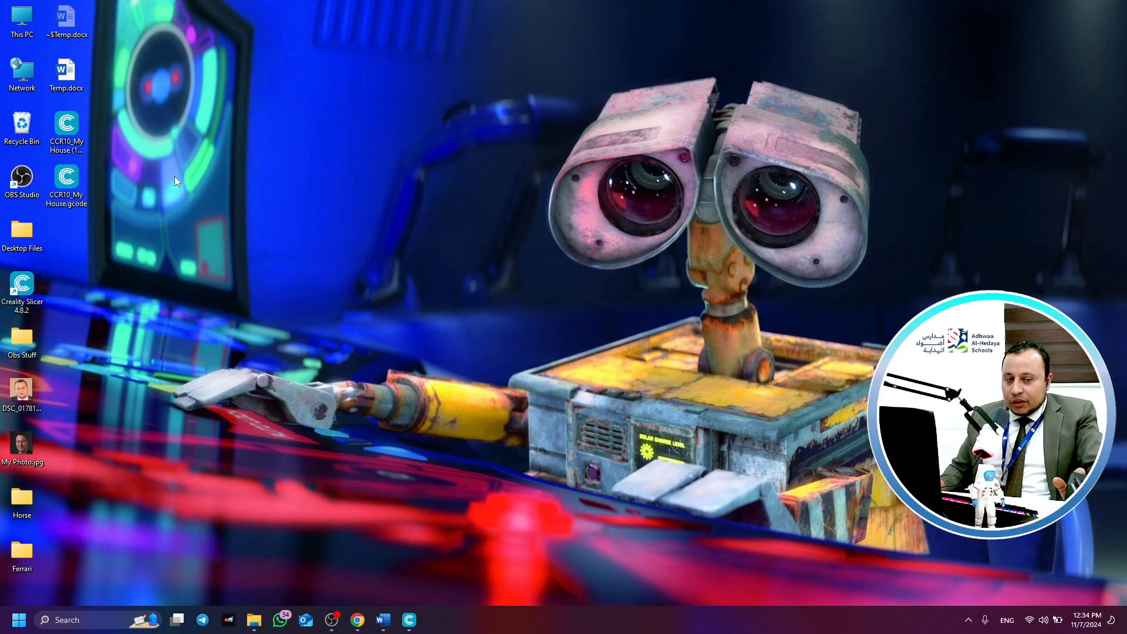
Open CCR10_My House.gcode from the Desktop in a second Creality Slicer window and dismiss the G-code details notice
double_click(72, 185)
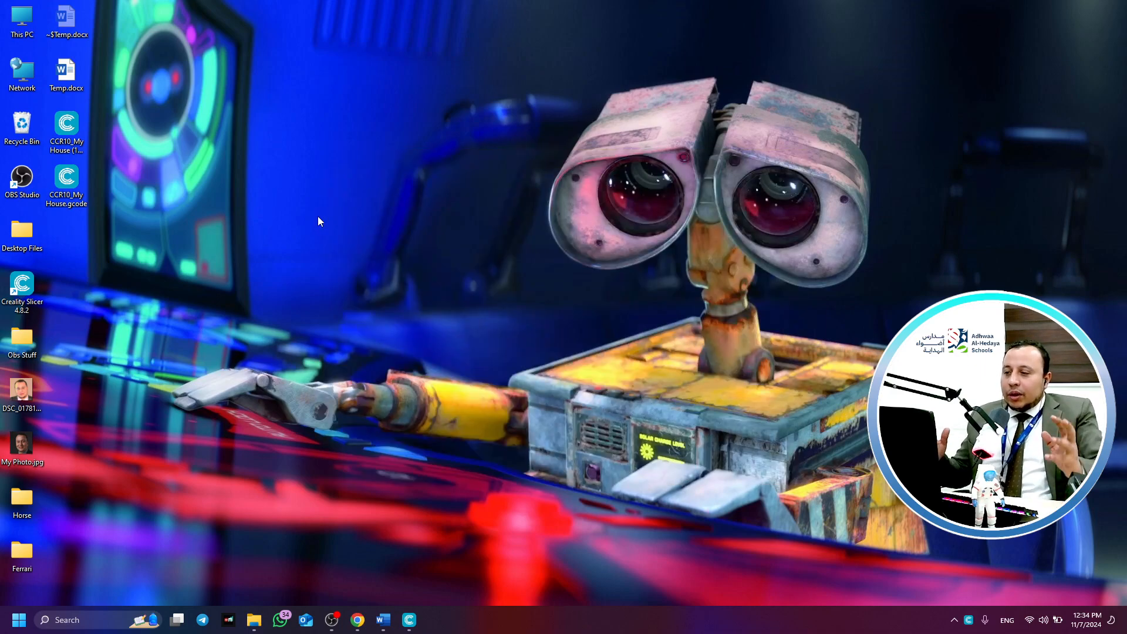
click(409, 620)
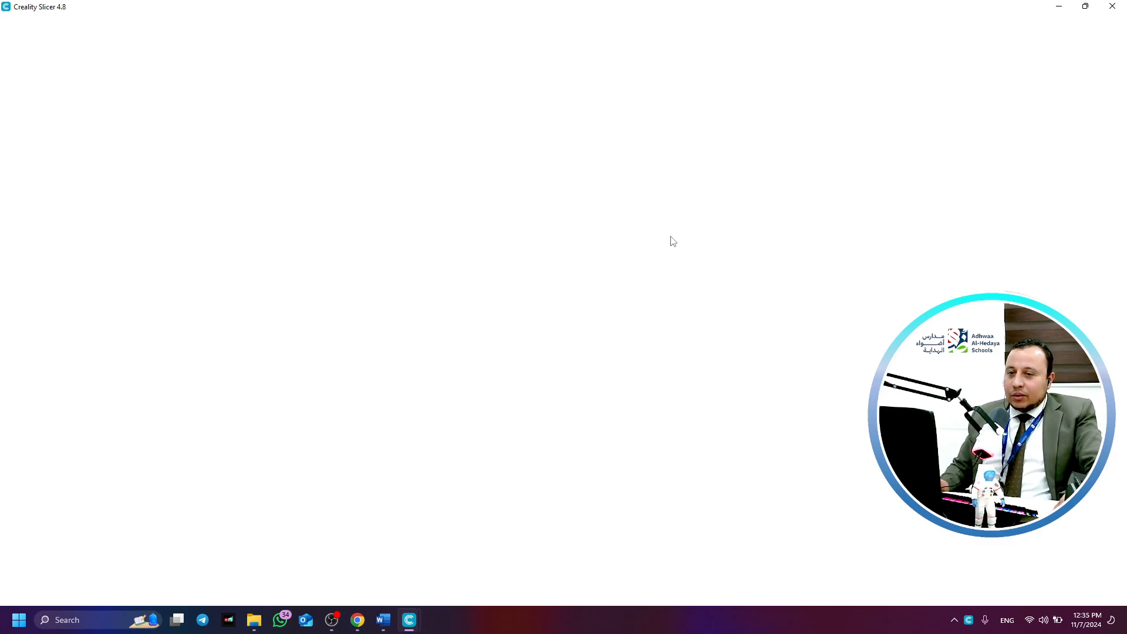
mouse_move(409, 620)
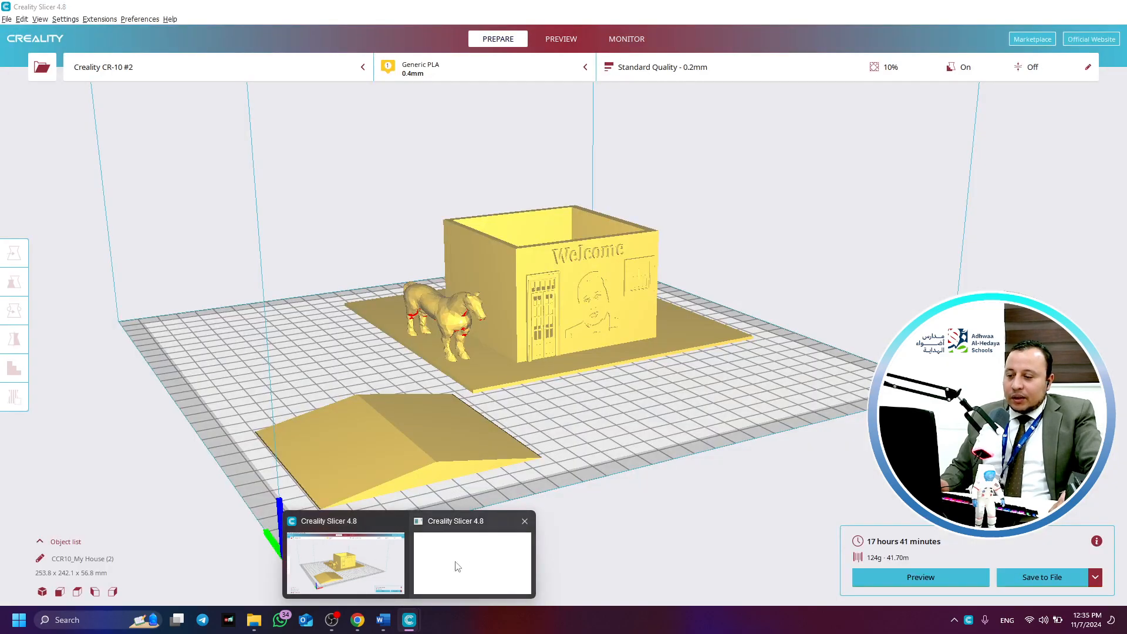
click(511, 564)
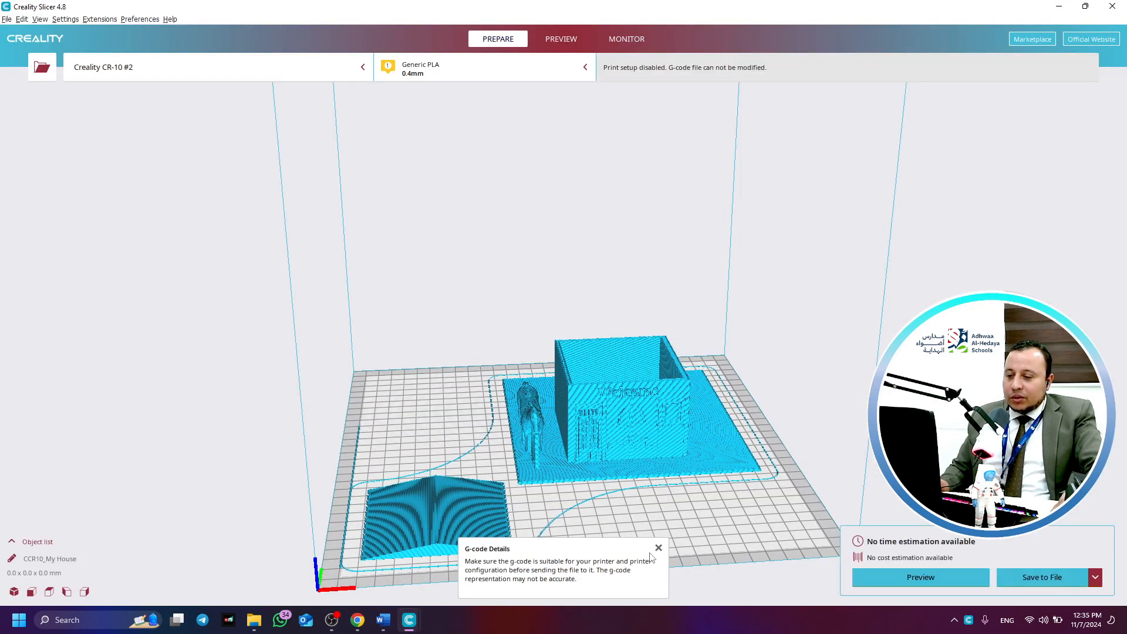
click(658, 548)
Inspect the toolpaths of the house, horse and roof in the loaded G-code, including in the layer preview
right_drag(576, 523, 834, 375)
scroll(604, 491, up, 5)
right_drag(741, 417, 698, 390)
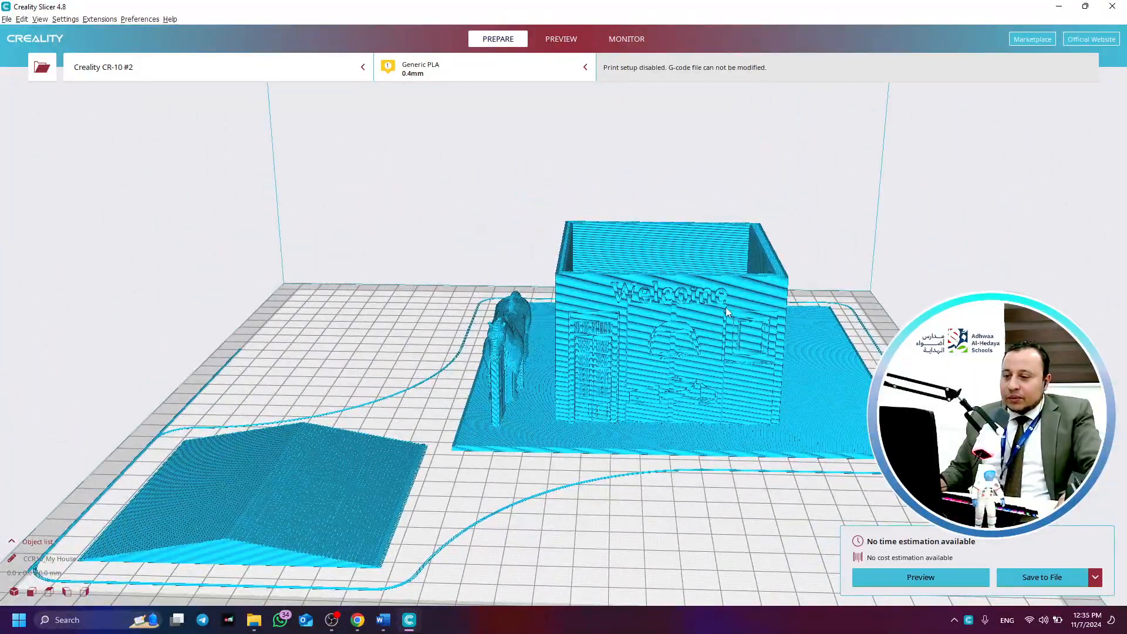
click(561, 39)
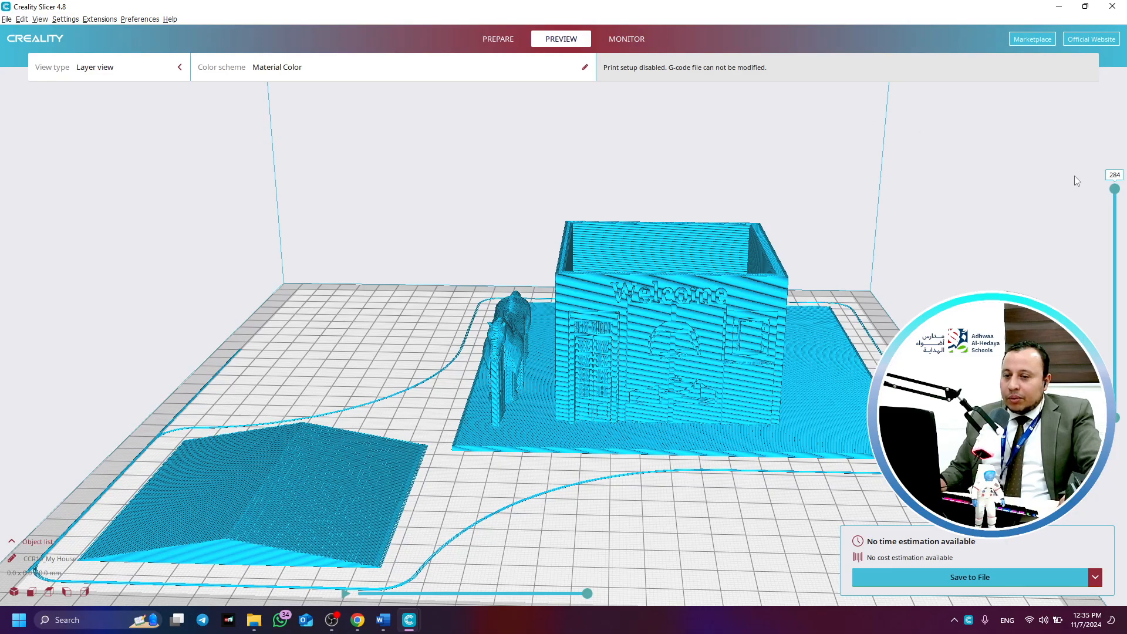
mouse_move(1120, 191)
mouse_down()
mouse_move(1119, 403)
mouse_move(1125, 189)
mouse_up()
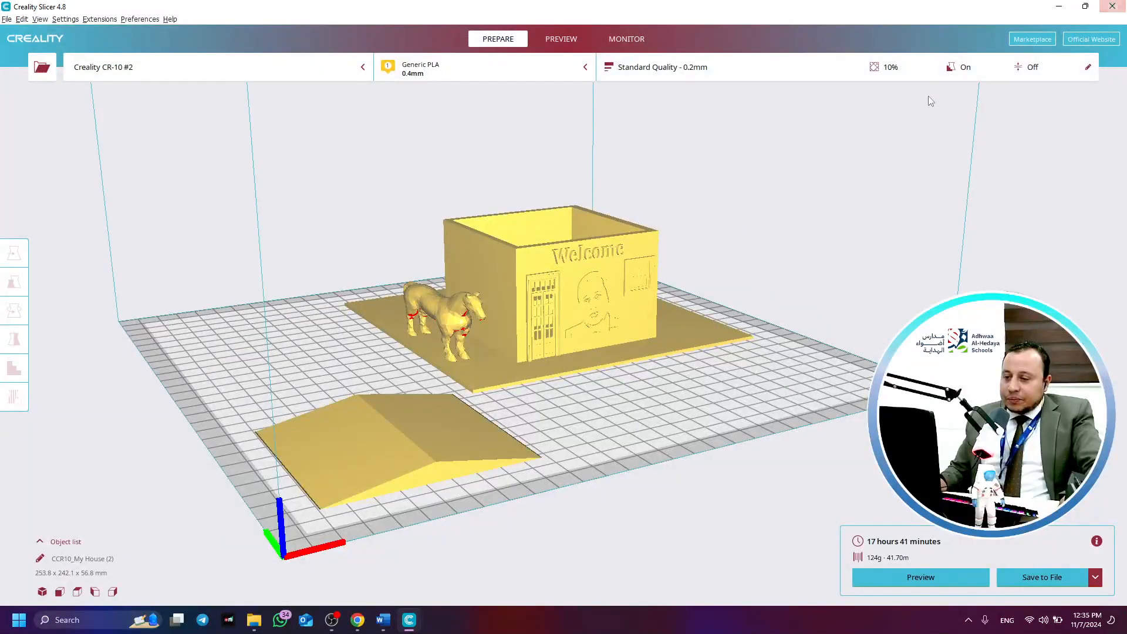
Minimize Creality Slicer and refresh the desktop
click(1060, 7)
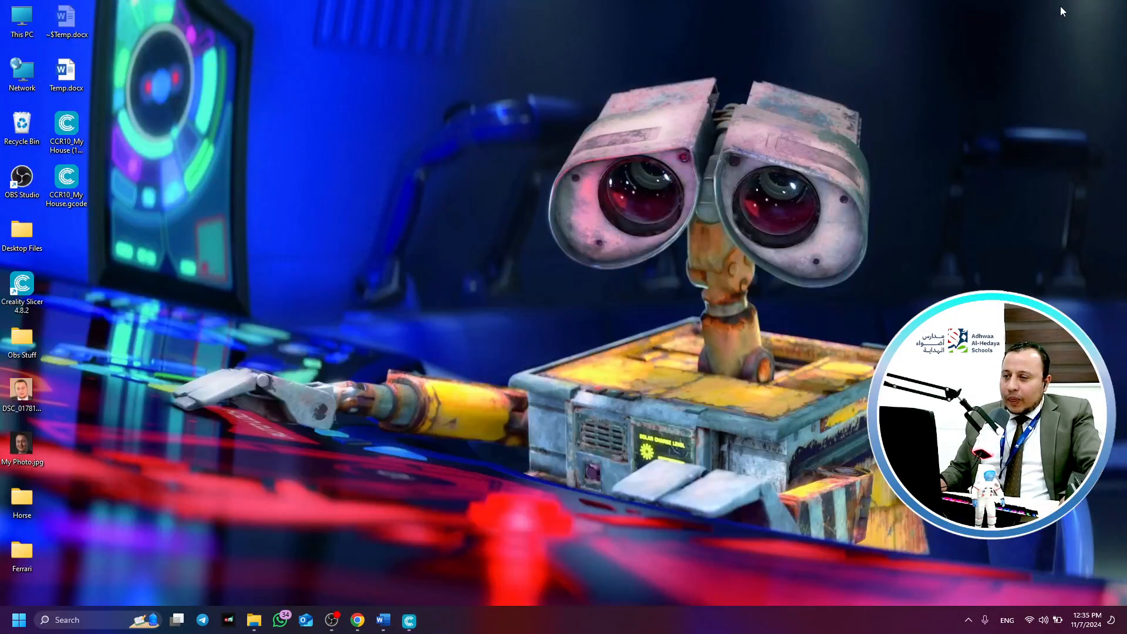
right_click(187, 231)
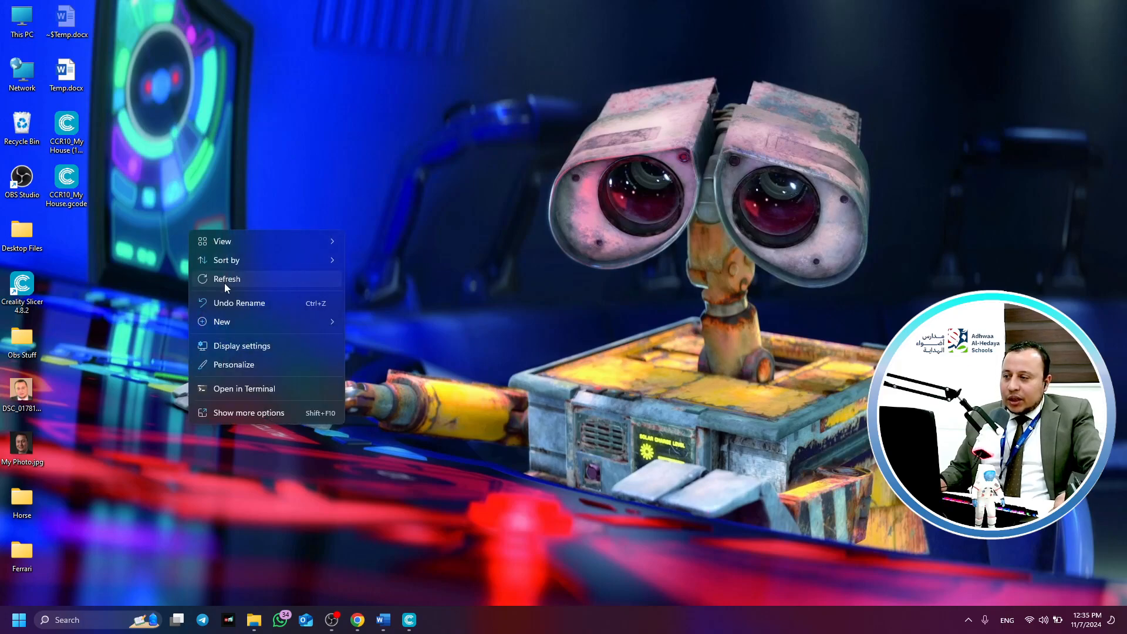
click(223, 281)
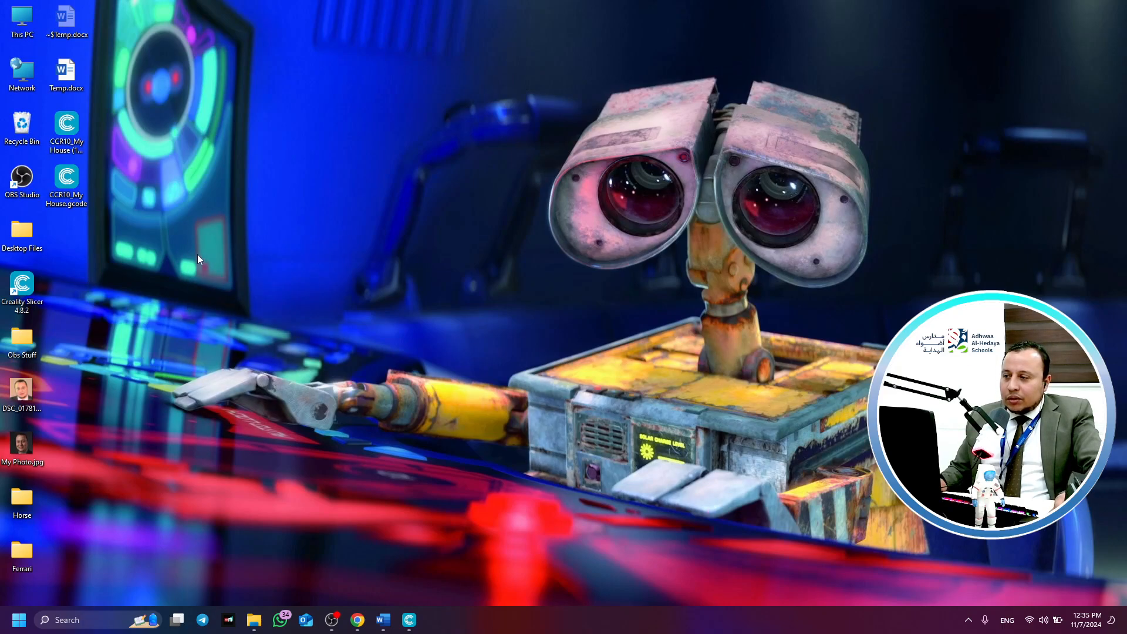
Open CCR10_My House.gcode from the Desktop in Notepad, maximize the window and enlarge the text to 220%
right_click(80, 175)
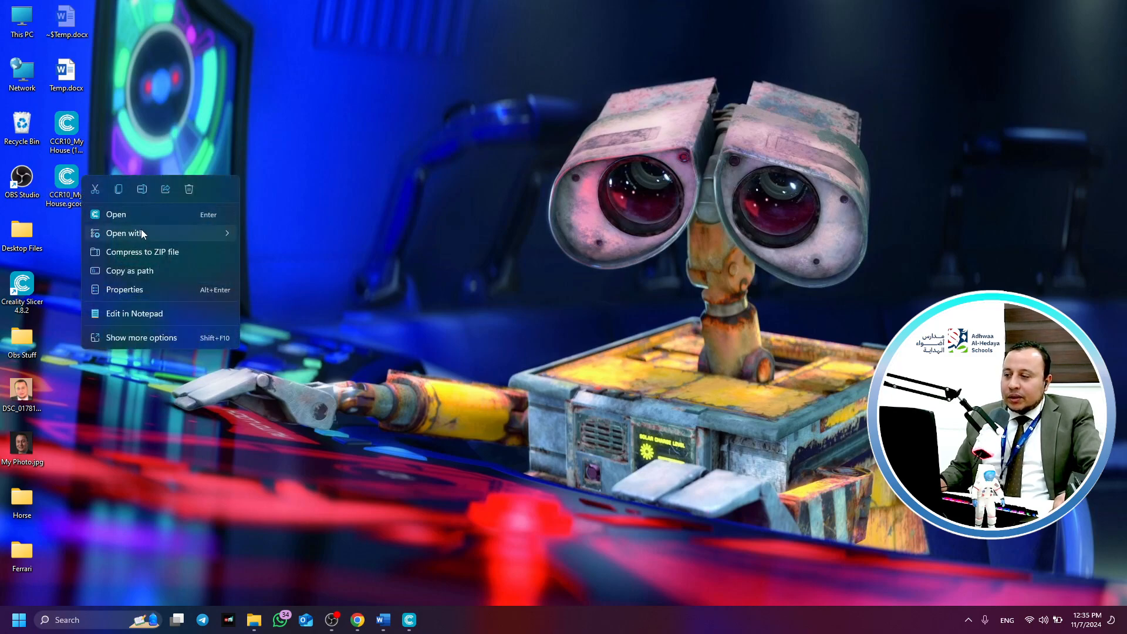
mouse_move(140, 230)
click(293, 253)
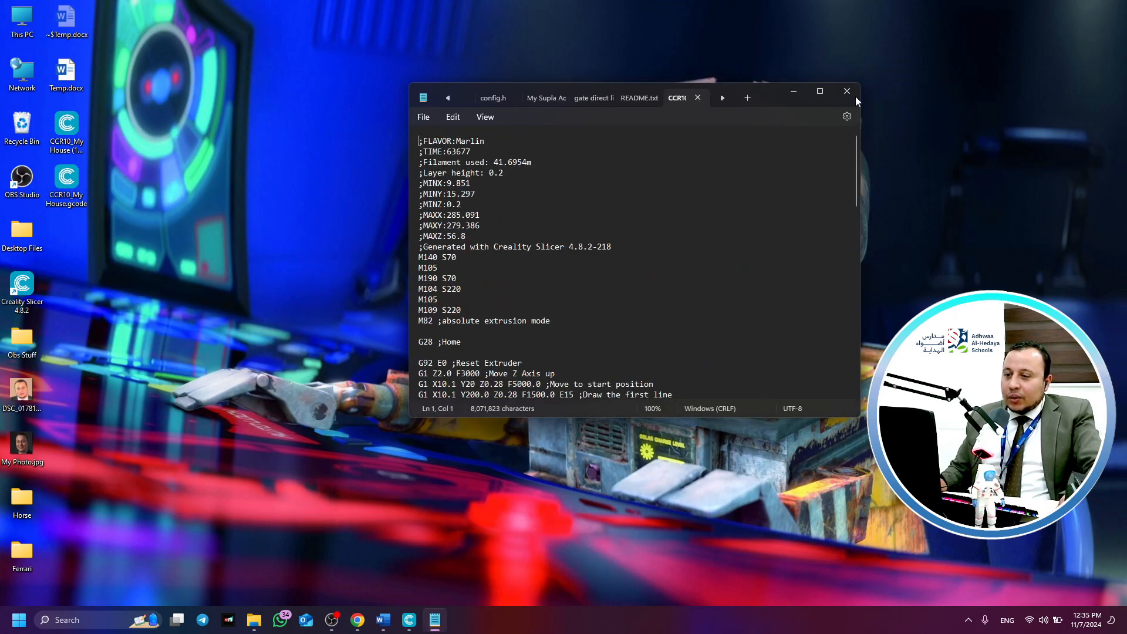
click(820, 92)
ctrl+scroll(292, 270, up, 4)
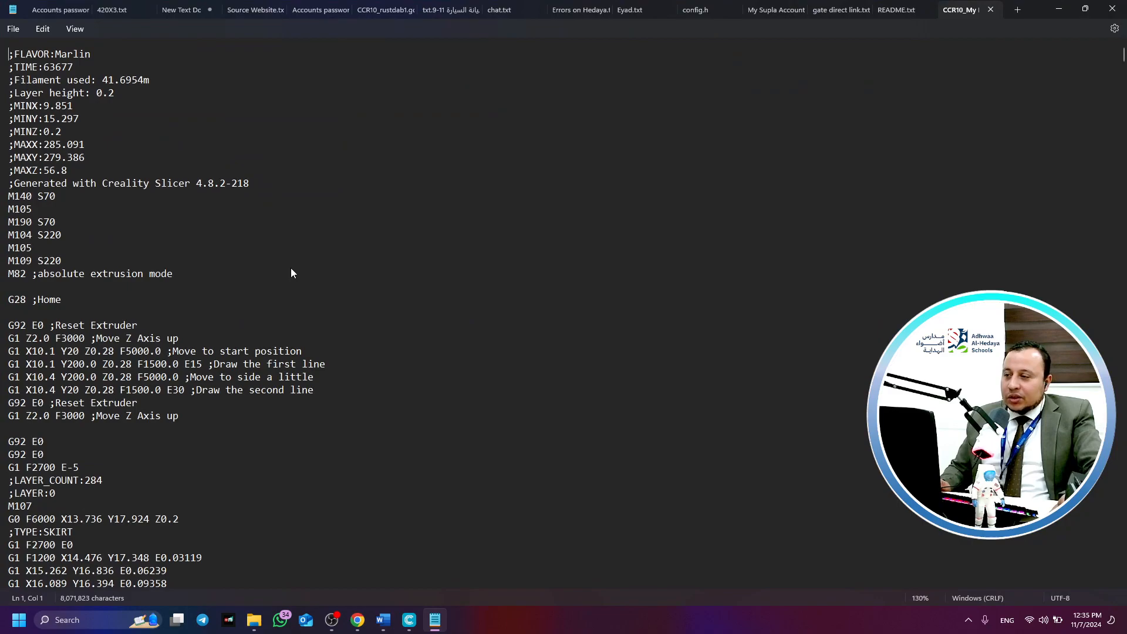
ctrl+scroll(239, 271, up, 8)
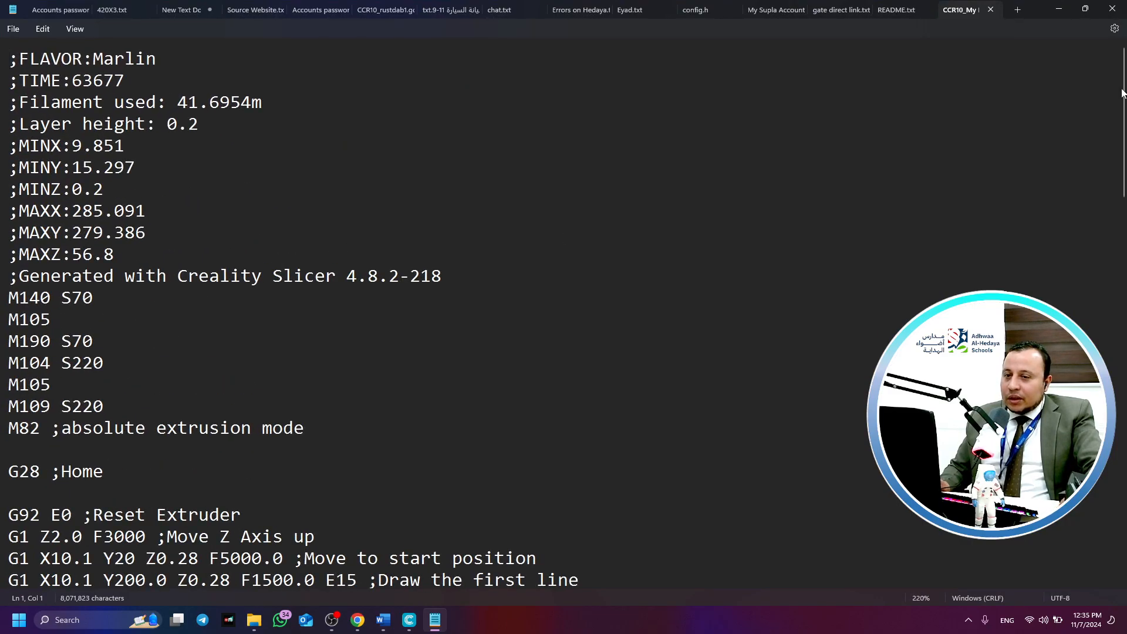
Examine the closing commands and the last movement lines at the end of the G-code file
drag(1125, 77, 1122, 593)
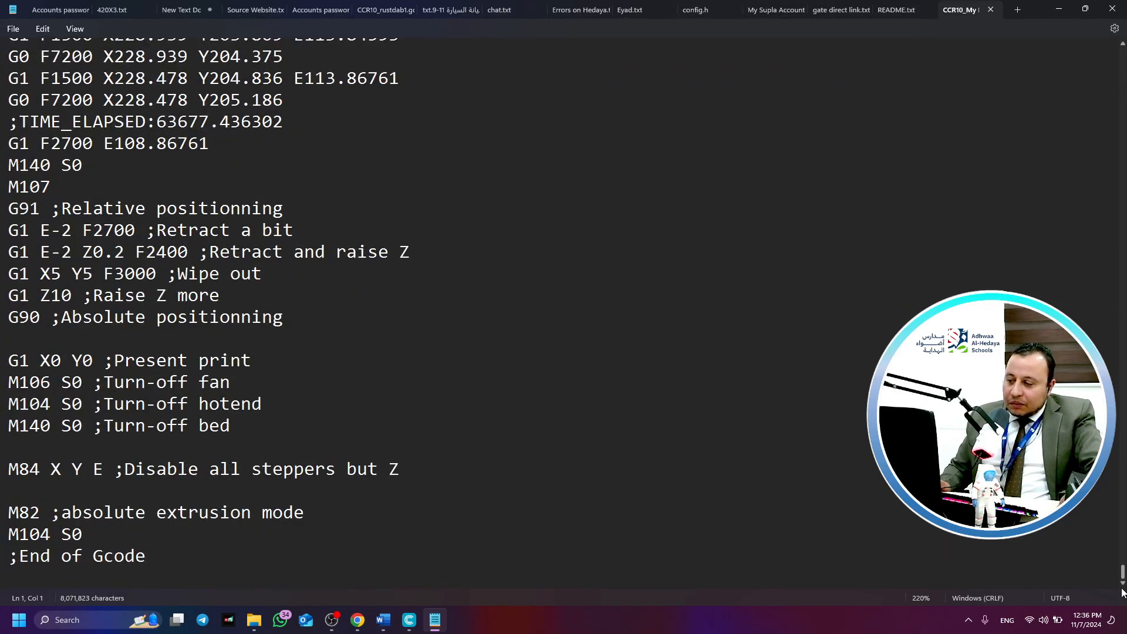
click(652, 464)
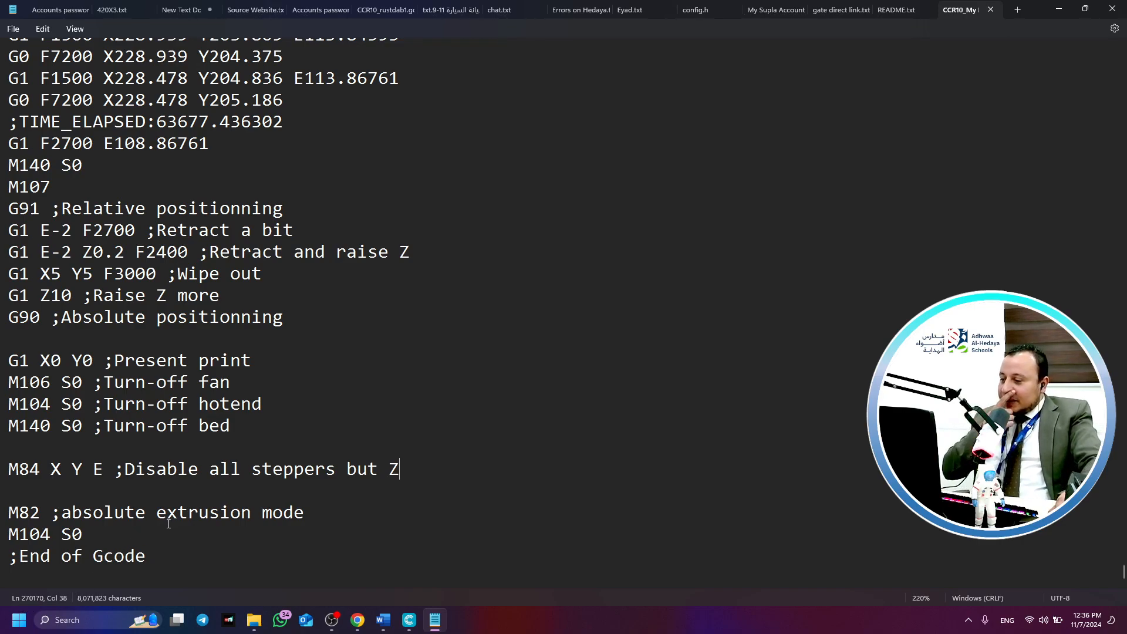
scroll(306, 350, up, 6)
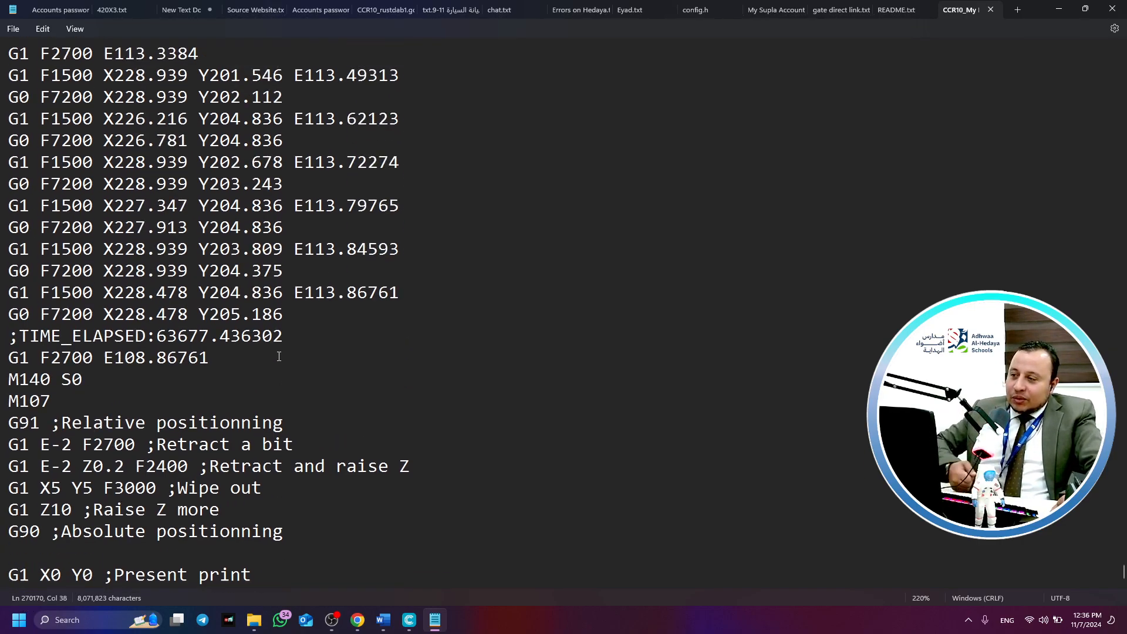
scroll(260, 367, up, 18)
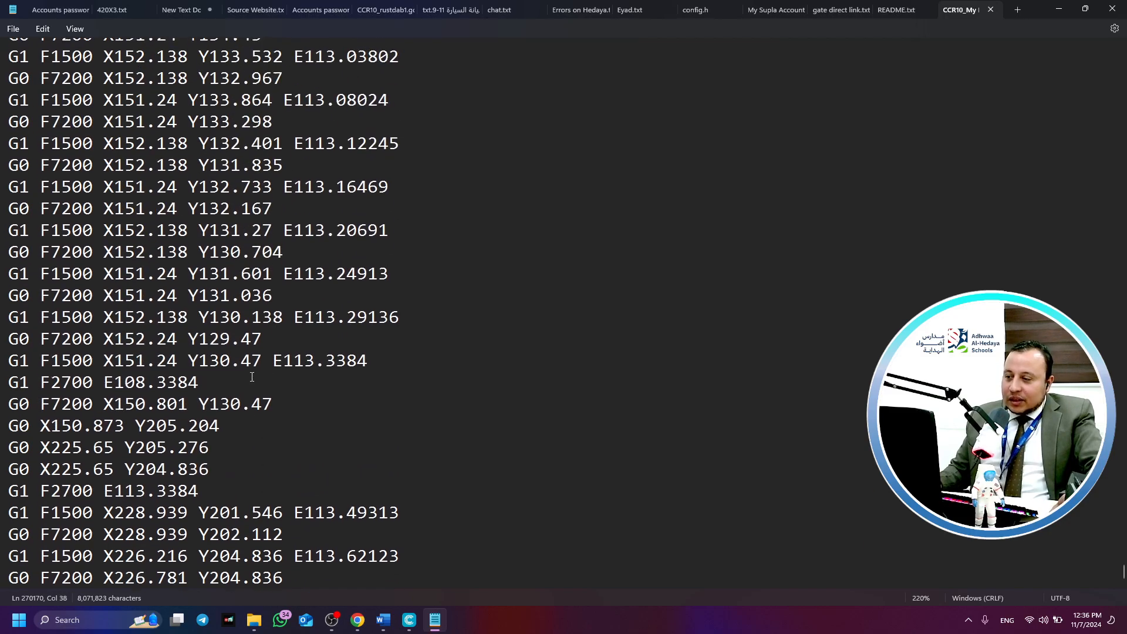
scroll(260, 366, up, 20)
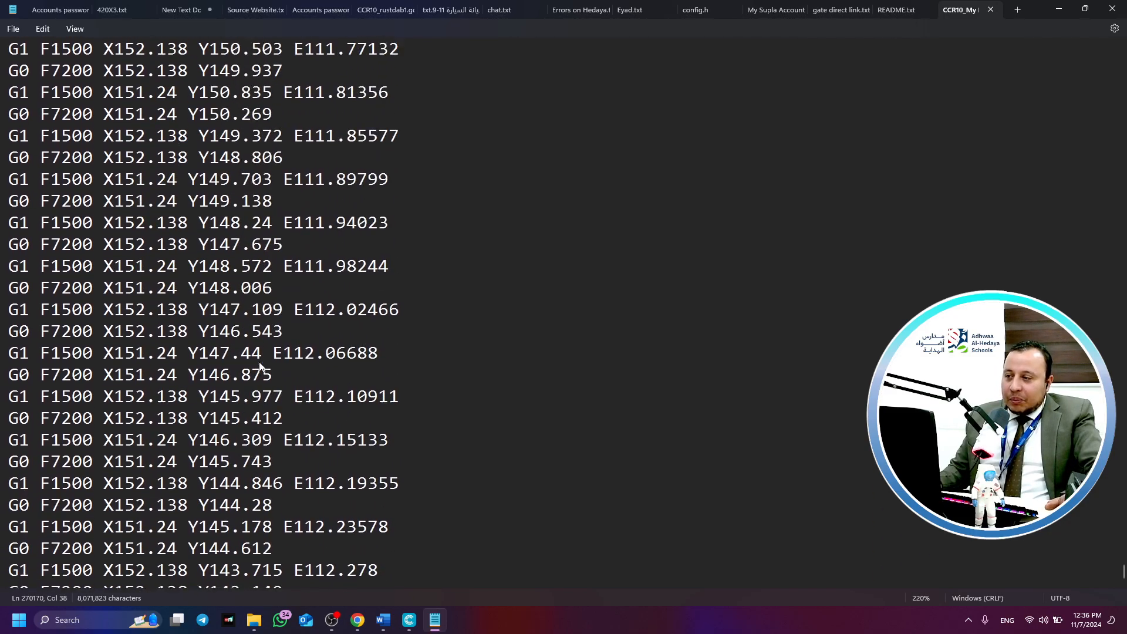
scroll(260, 361, up, 15)
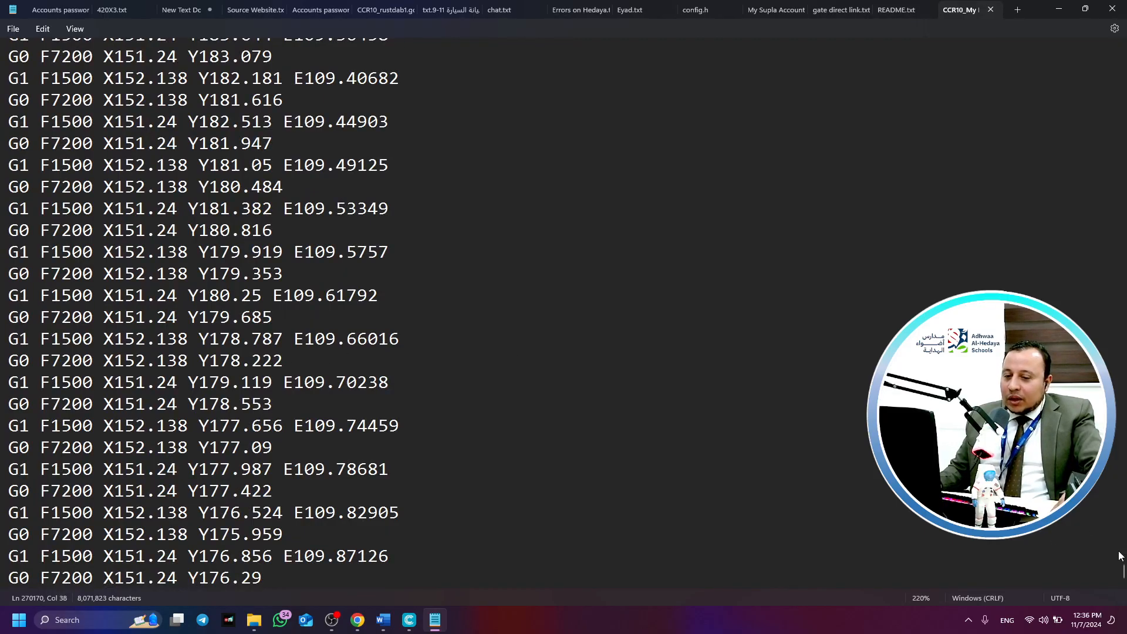
Go back near the beginning of the G-code and highlight the X116 and Y116 coordinates of one G1 move in turn
drag(1124, 573, 1122, 74)
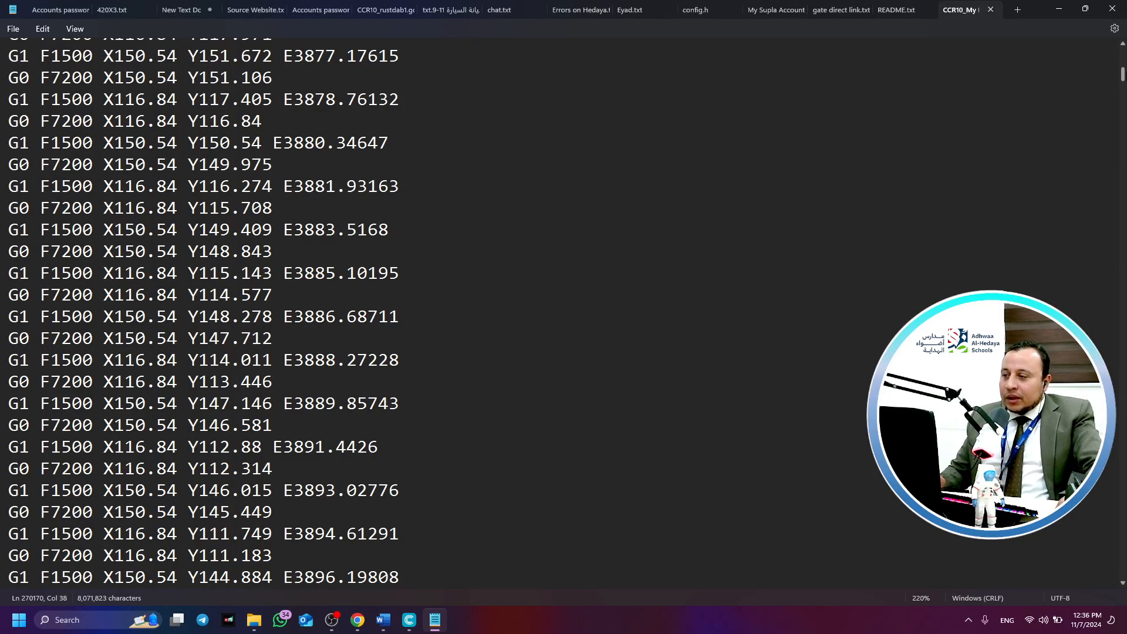
double_click(126, 187)
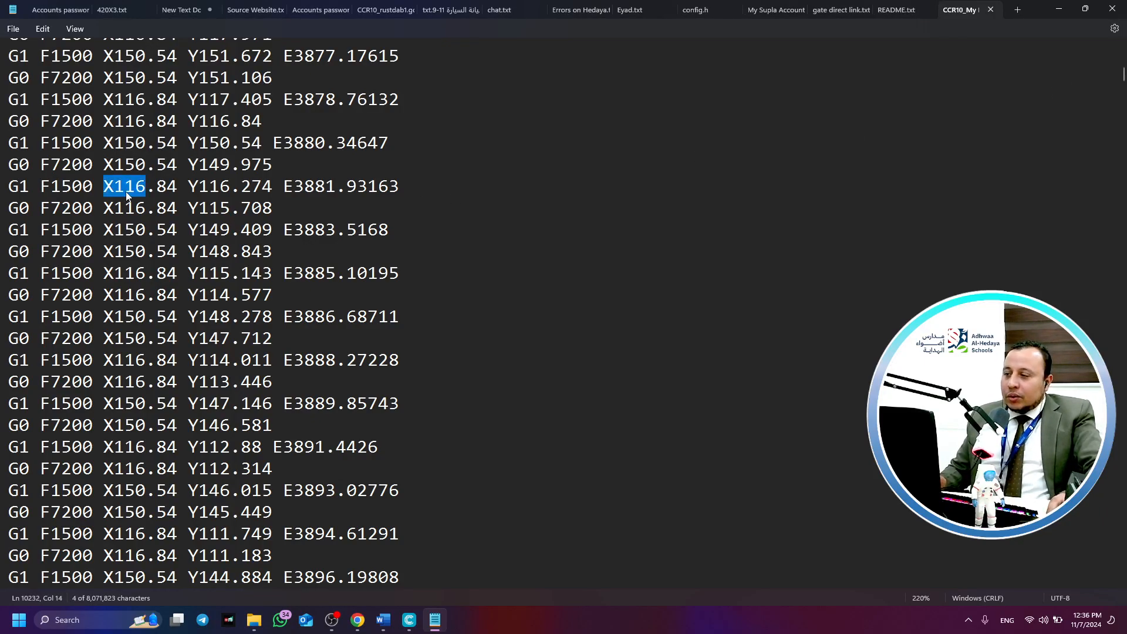
click(220, 188)
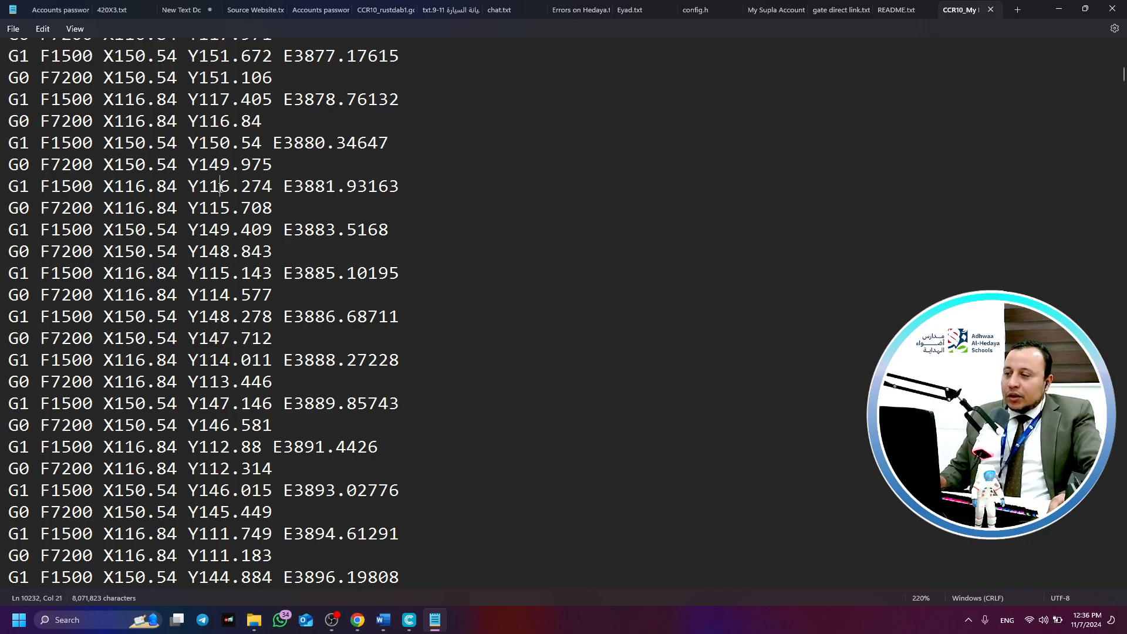
double_click(220, 187)
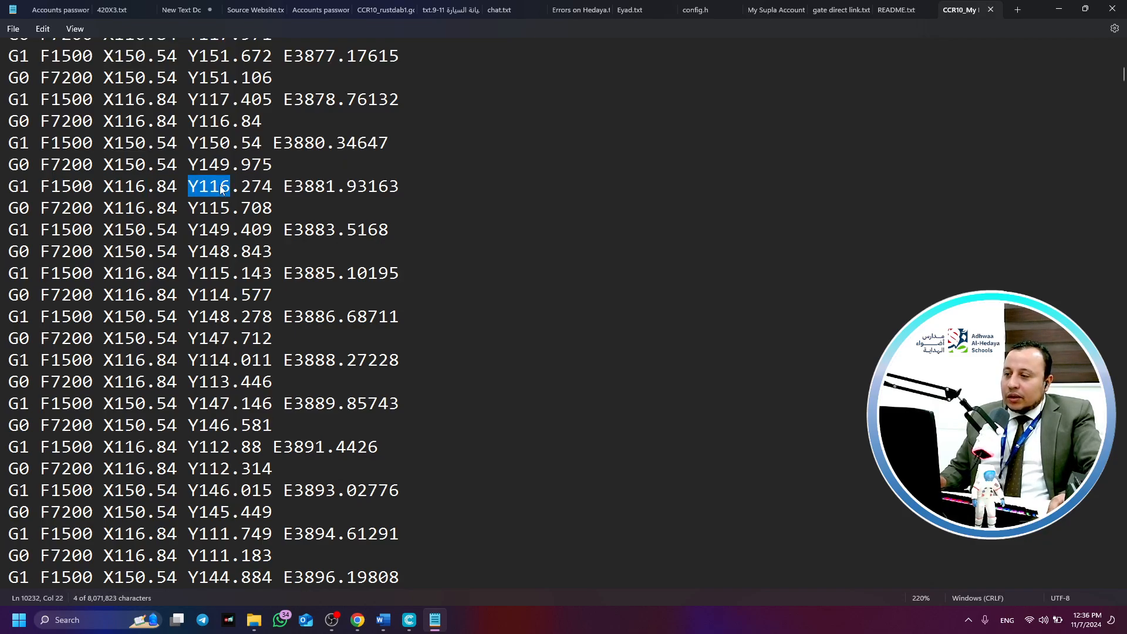
Highlight the E3881 and E3883 extrusion values, the F1500 feed rate and the X150 coordinates in neighbouring G-code moves in turn
click(302, 186)
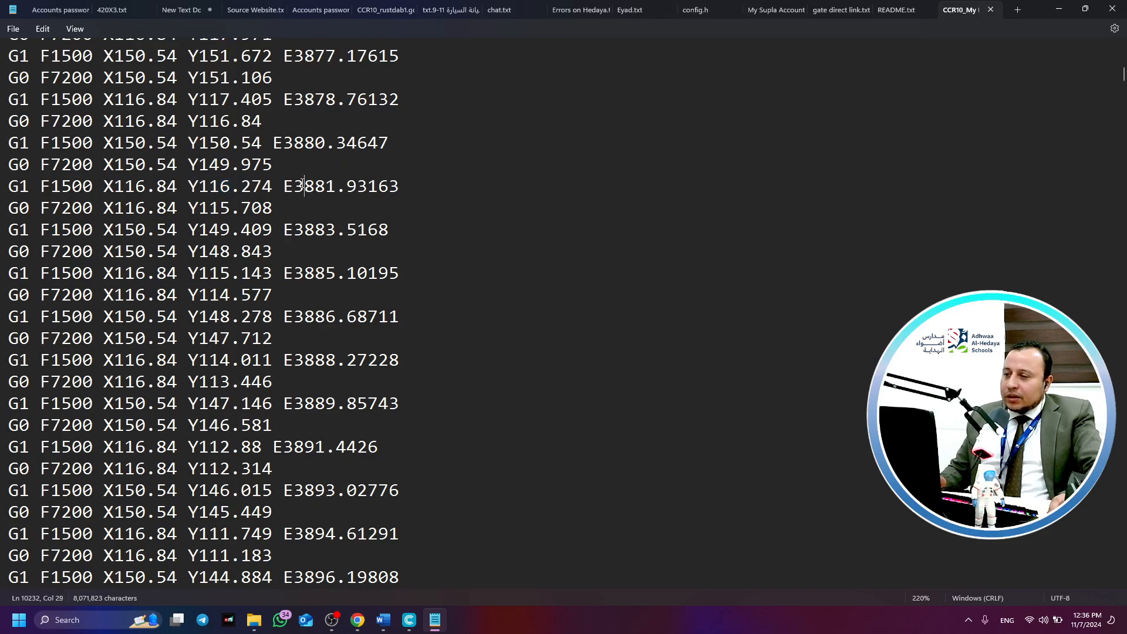
double_click(302, 187)
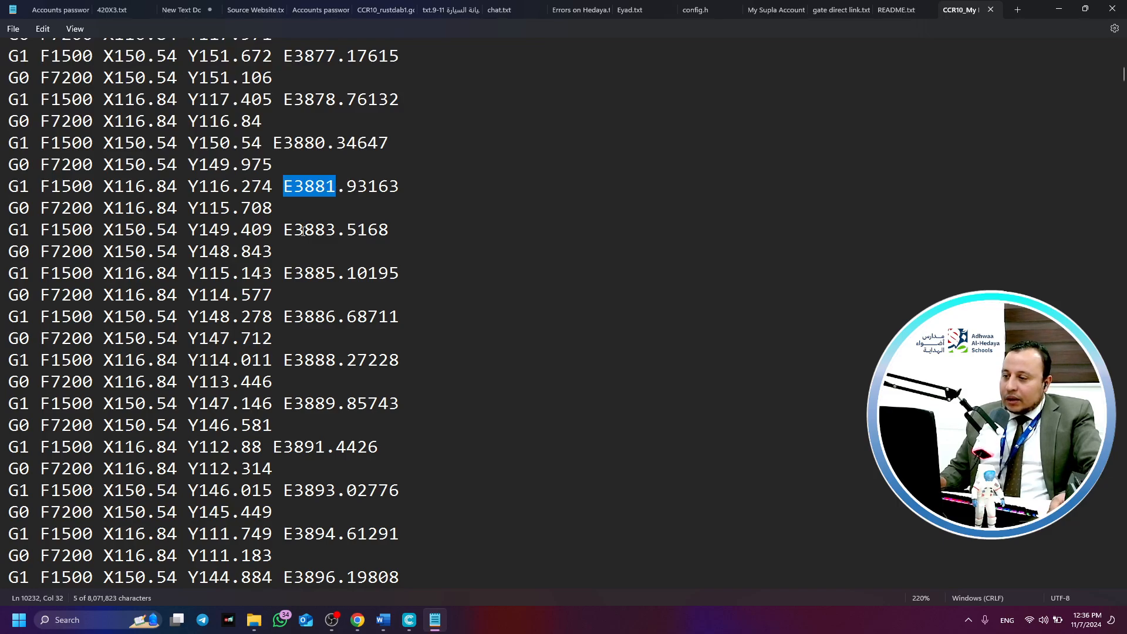
double_click(303, 231)
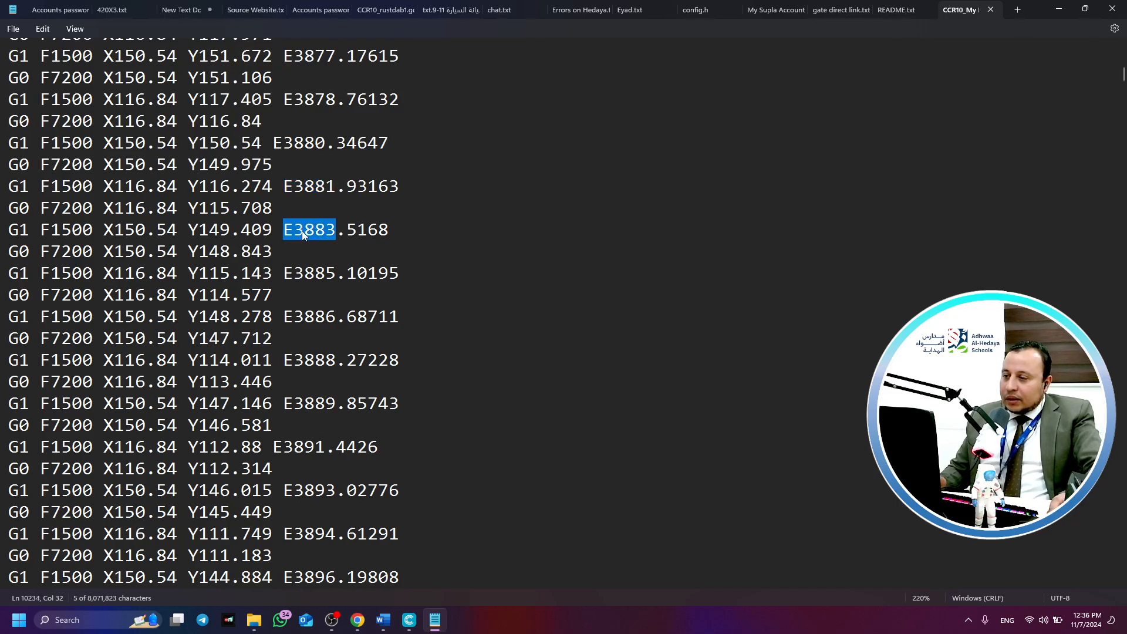
double_click(61, 196)
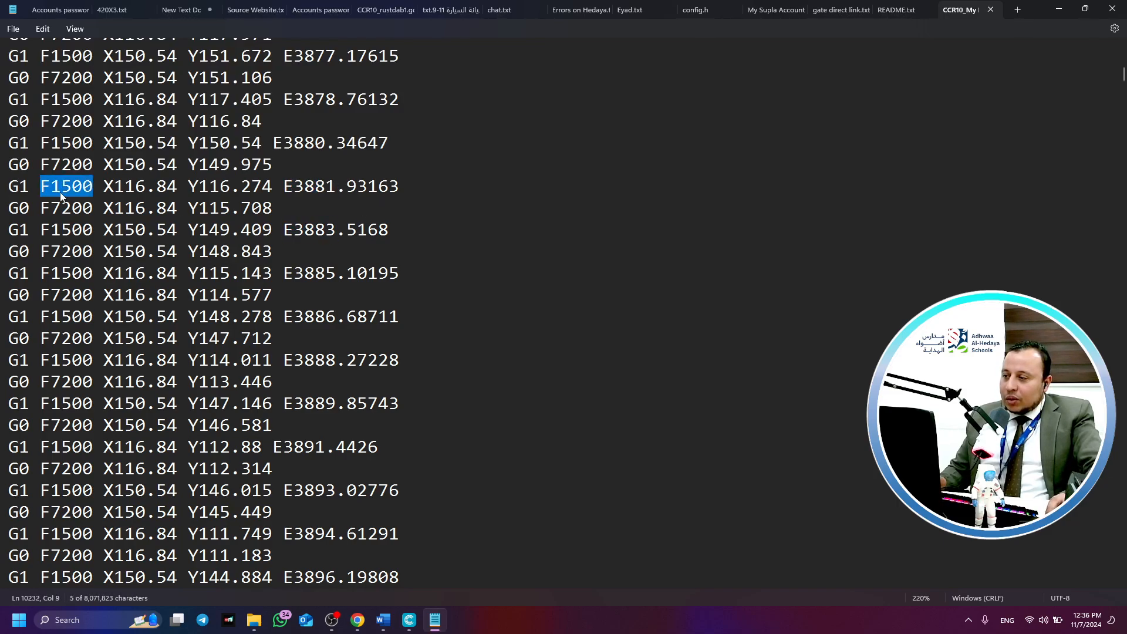
double_click(165, 229)
double_click(125, 253)
Examine how the G0 and G1 movement coordinates and extrusion values progress through the surrounding G-code lines
scroll(239, 357, down, 1)
scroll(239, 357, down, 6)
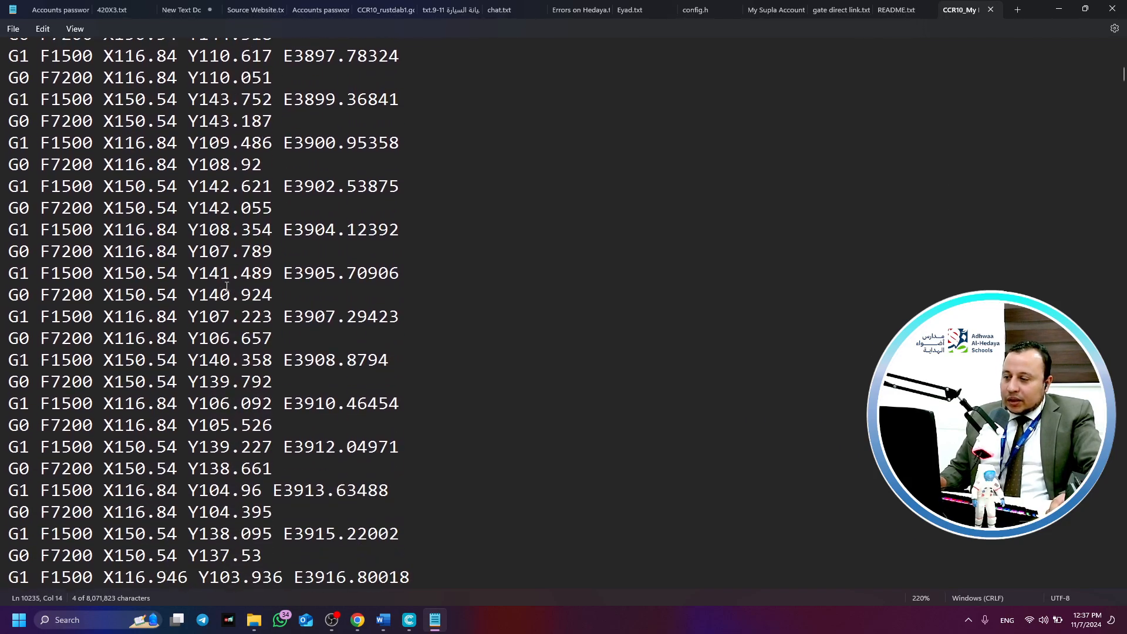
scroll(205, 288, down, 3)
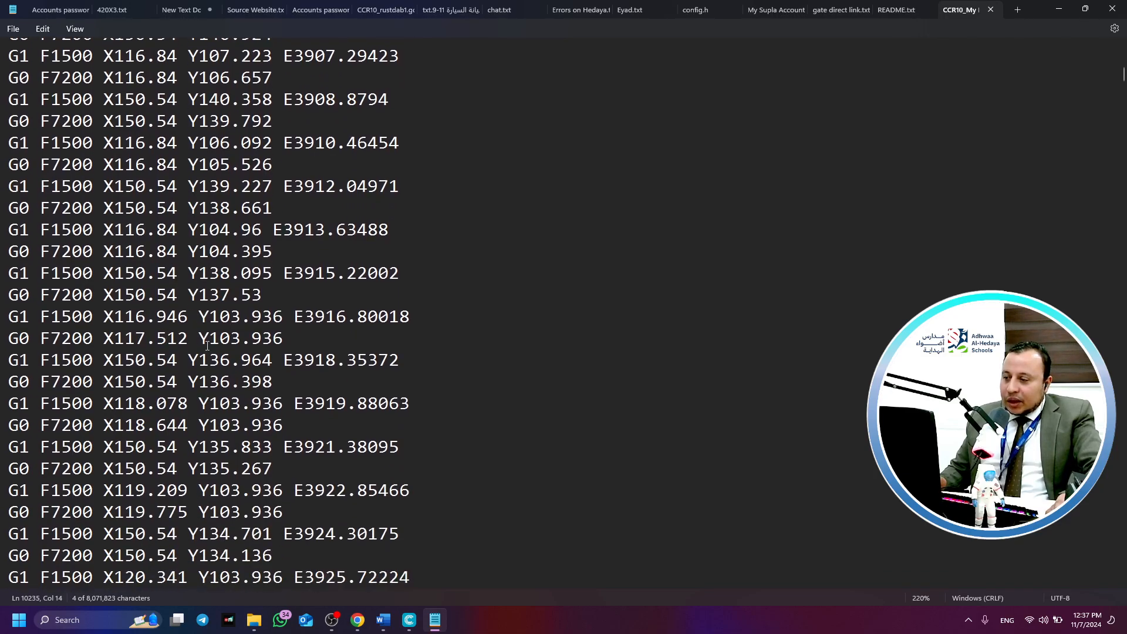
scroll(214, 342, down, 4)
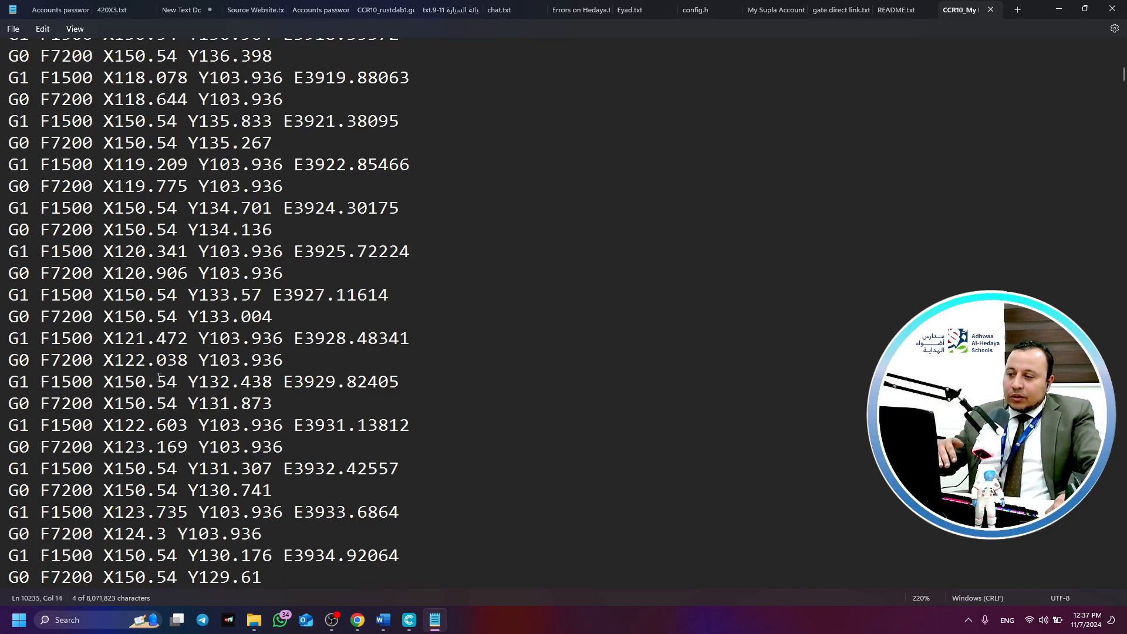
scroll(162, 376, down, 4)
scroll(161, 398, down, 8)
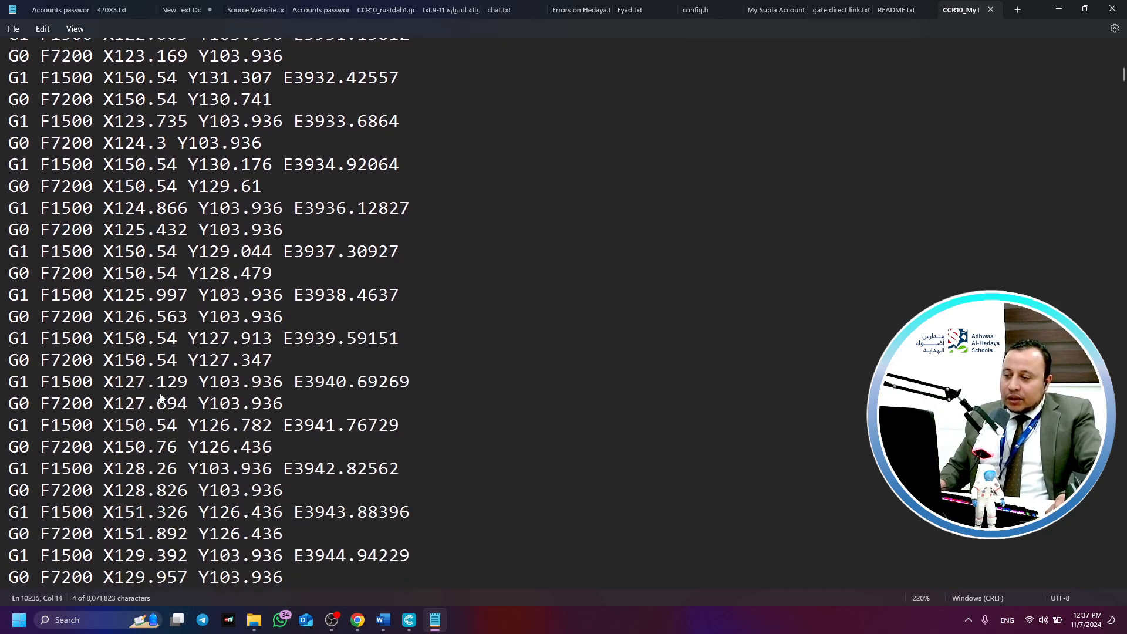
scroll(167, 399, down, 15)
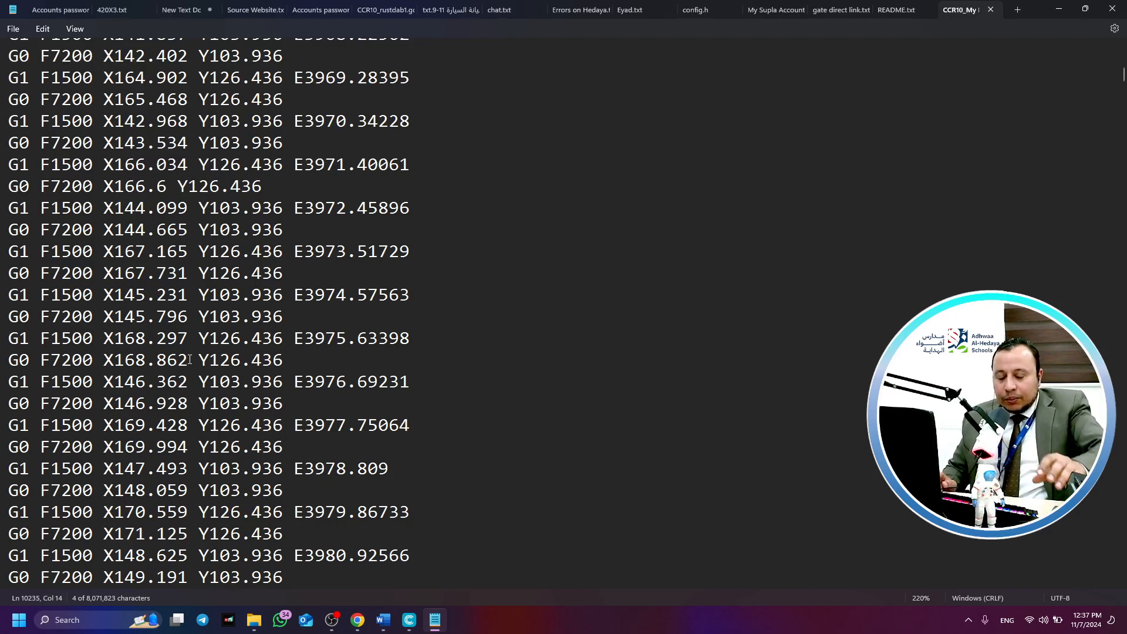
scroll(374, 414, down, 20)
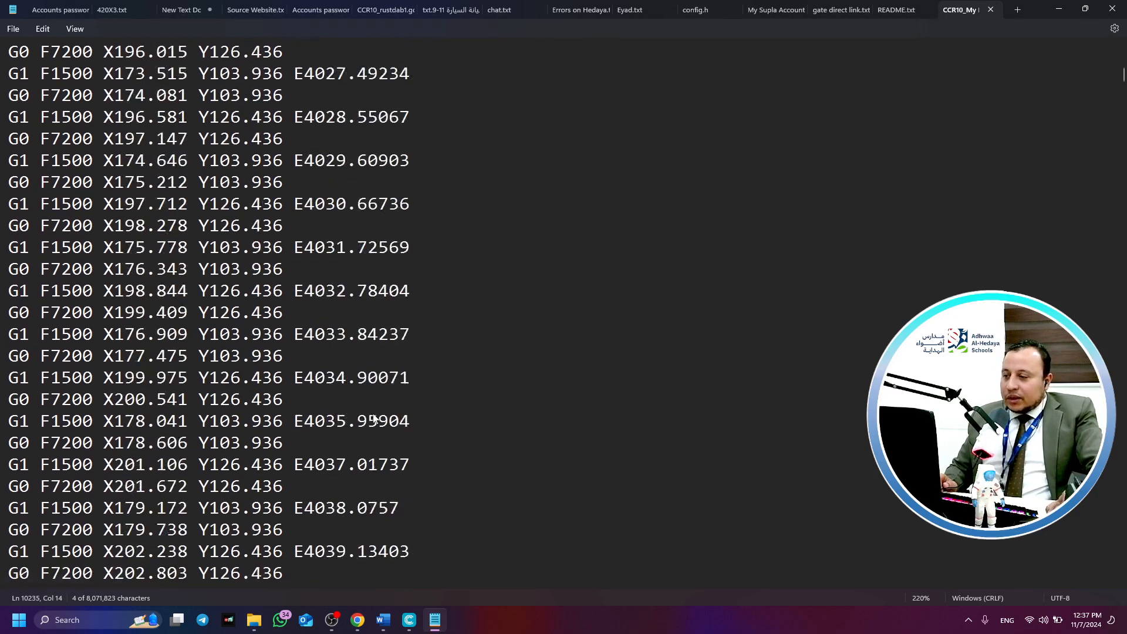
scroll(372, 413, up, 20)
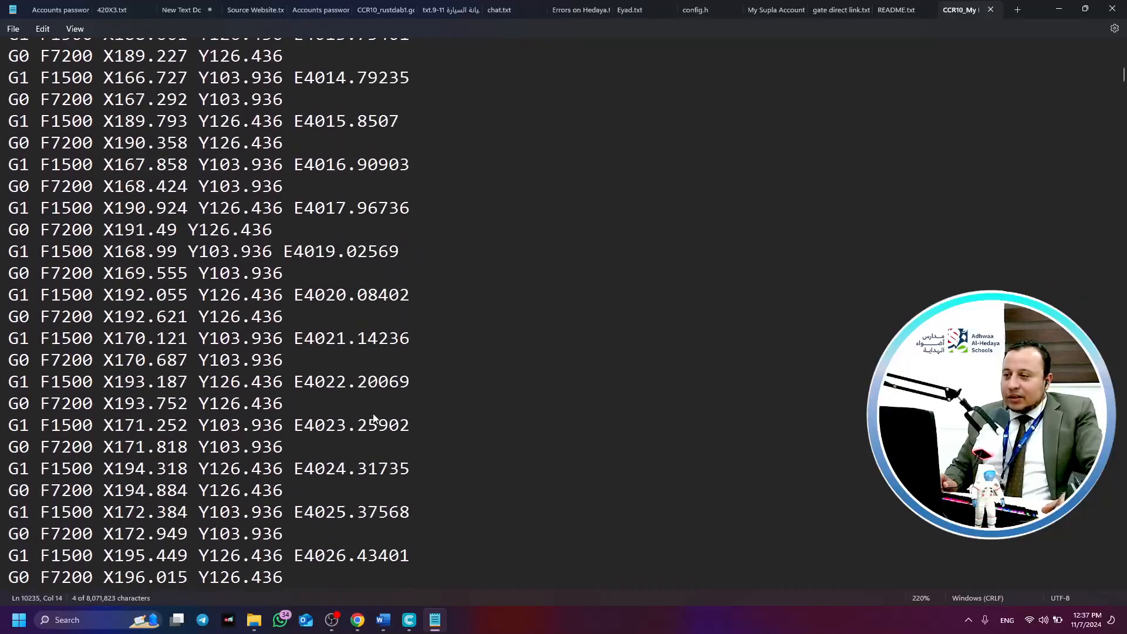
scroll(372, 413, up, 20)
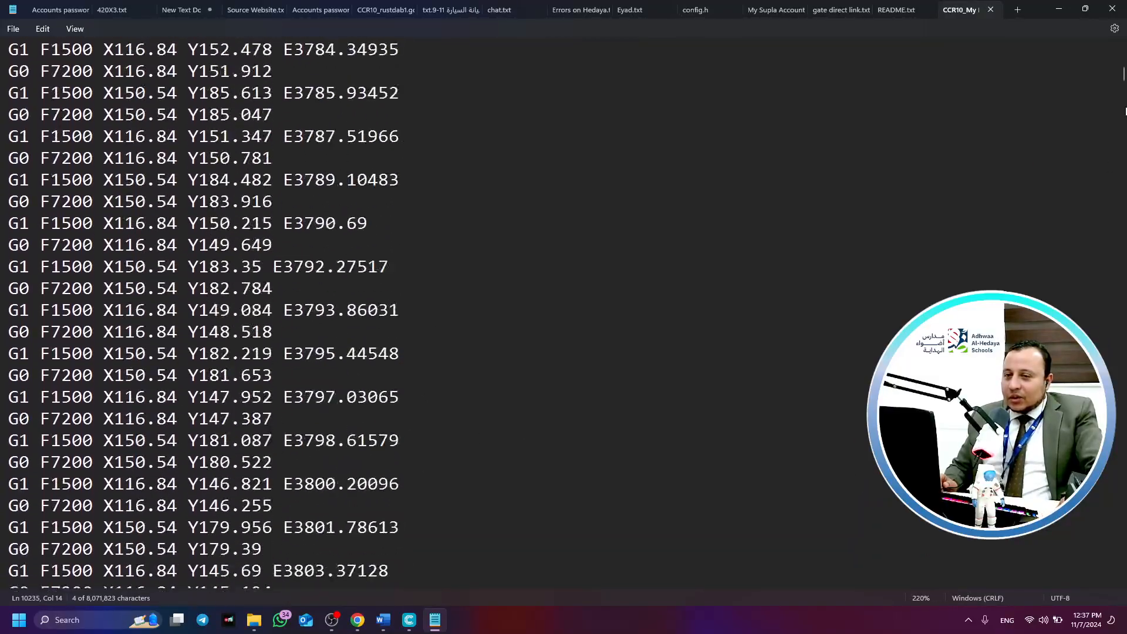
Close Notepad and switch back to Creality Slicer to view the house and roof on the build plate
click(1113, 8)
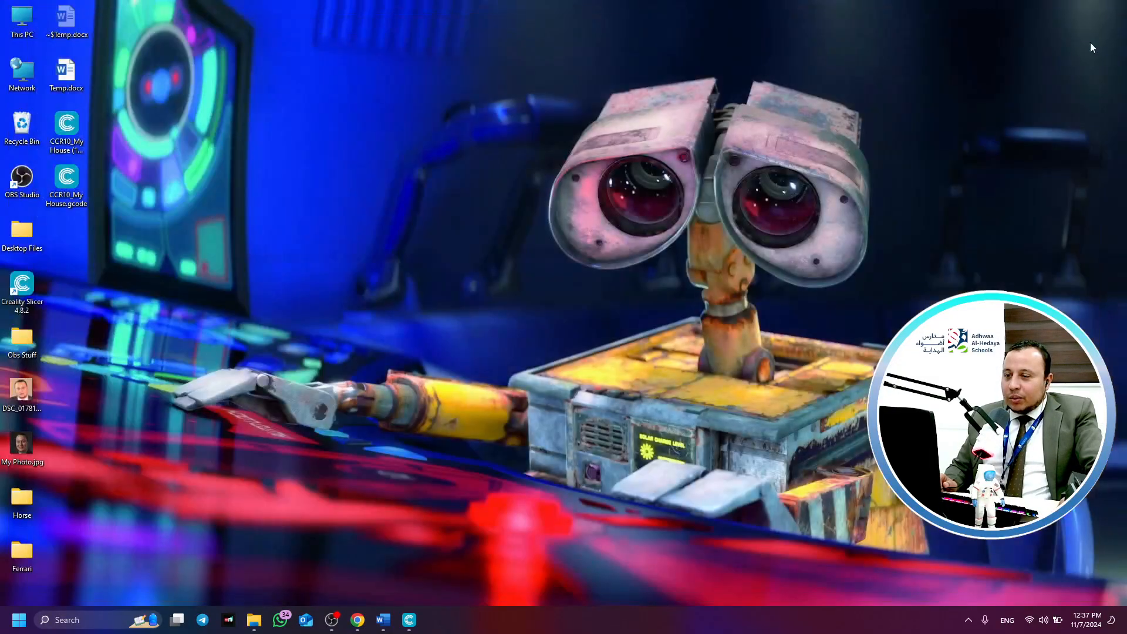
click(411, 620)
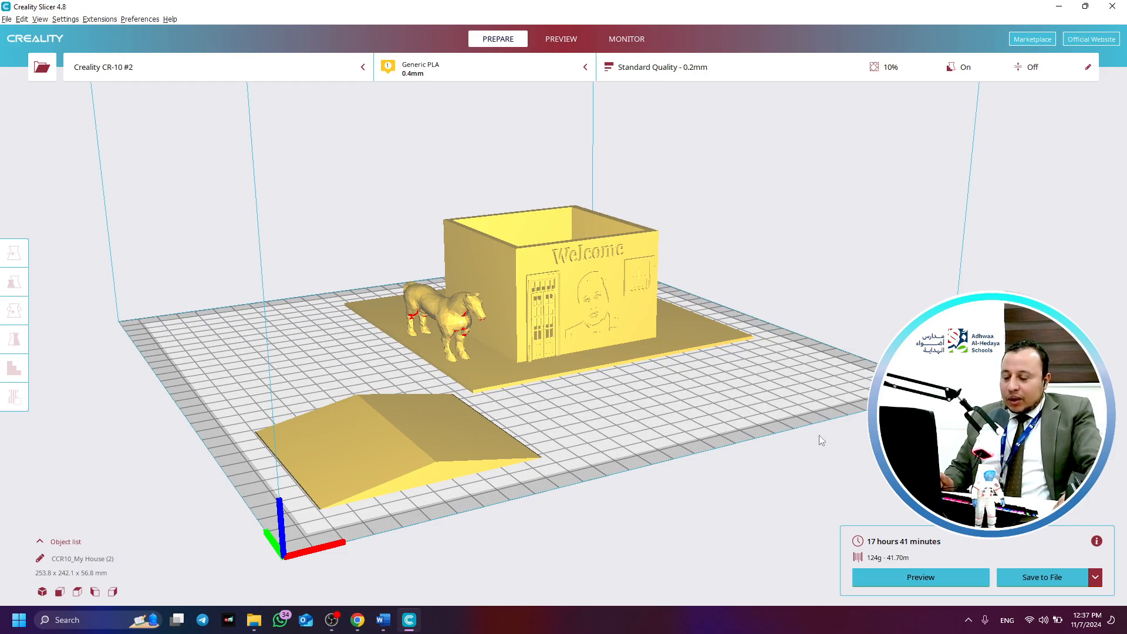
right_drag(801, 470, 707, 481)
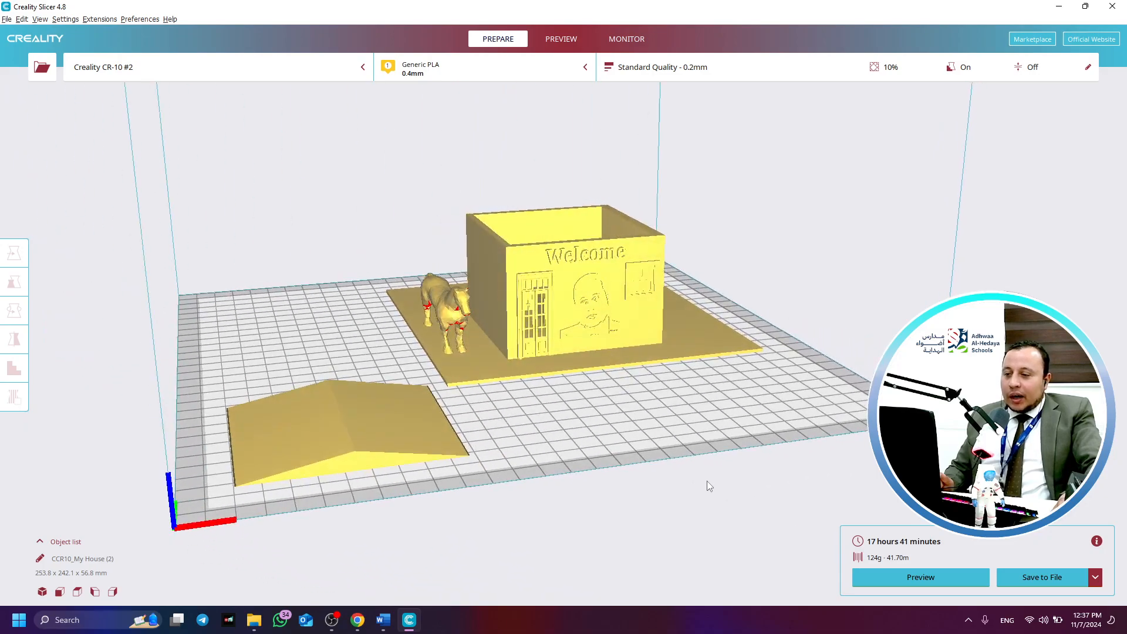